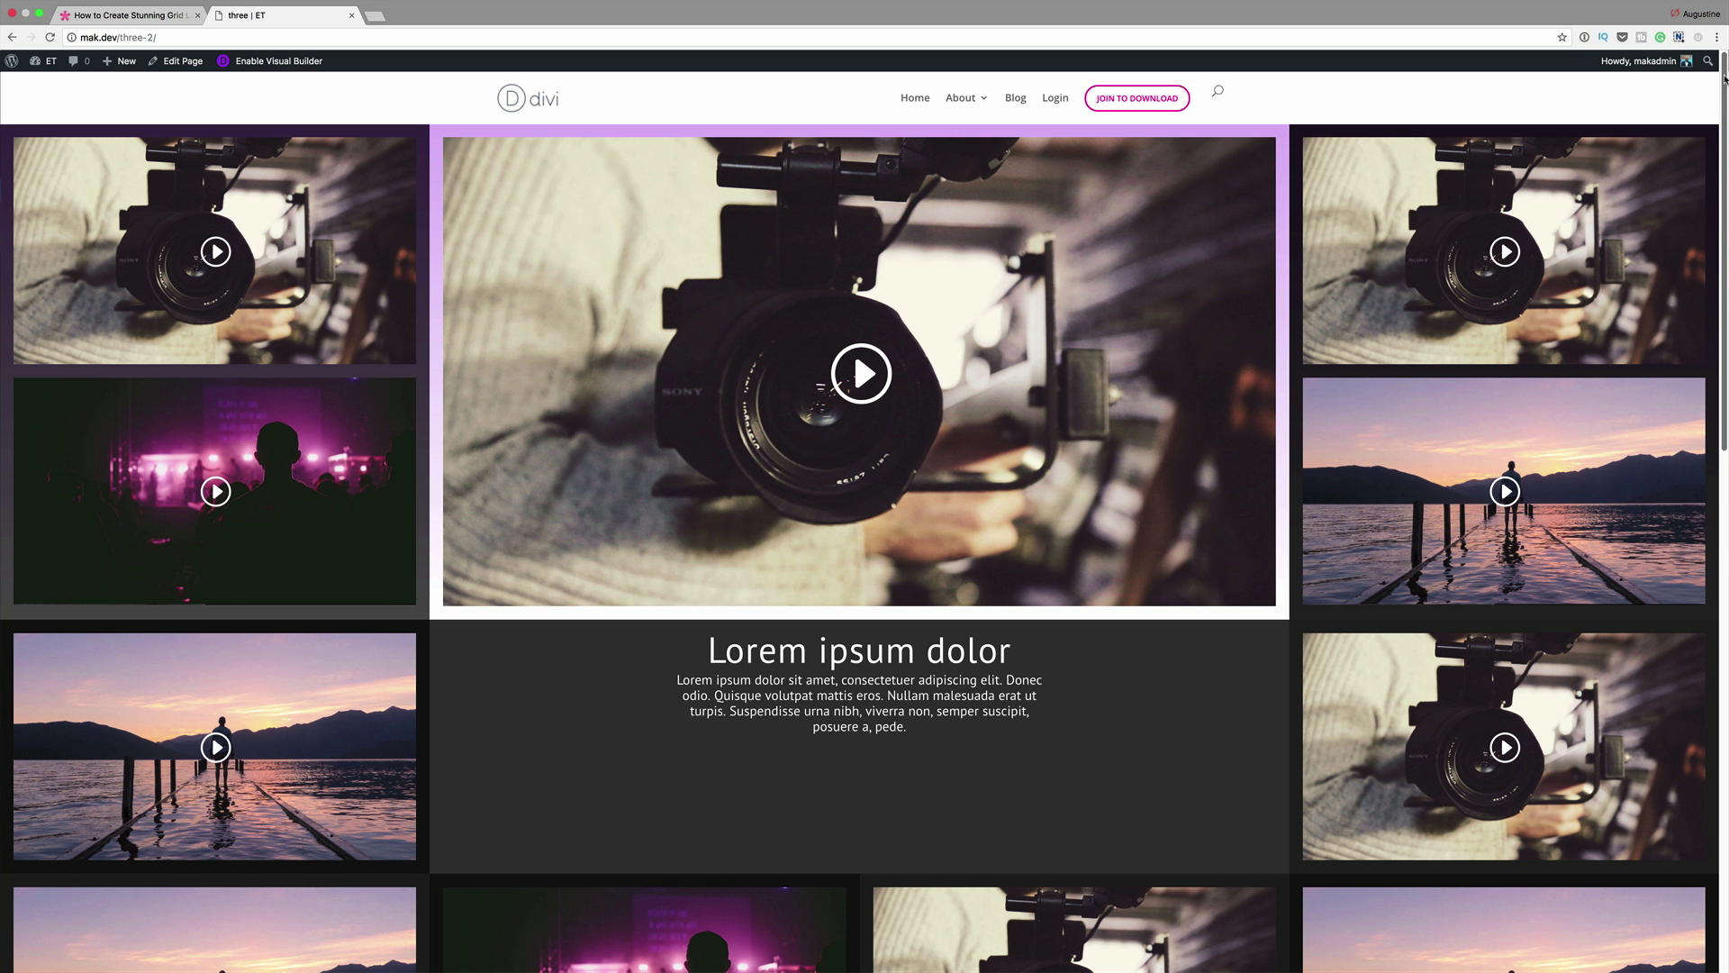
# - Start a new page titled 'three'
pyautogui.scroll(-5, 1722, 142)
pyautogui.moveTo(1722, 142); pyautogui.dragTo(1673, 604)
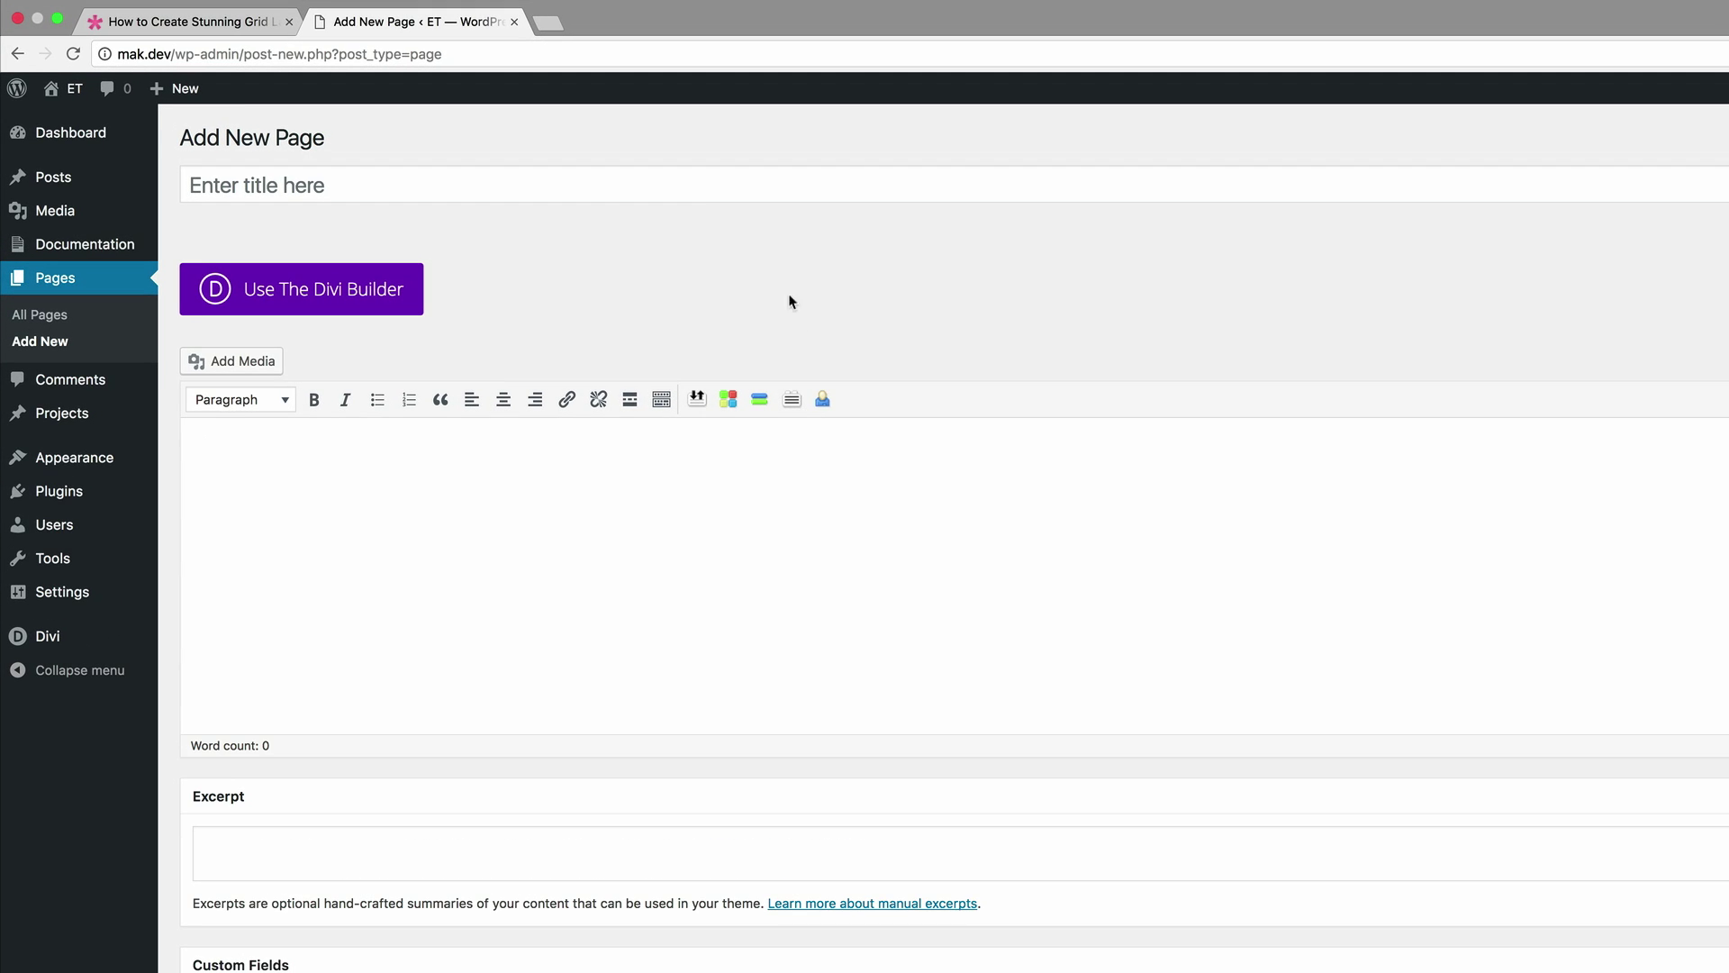
pyautogui.click(701, 186)
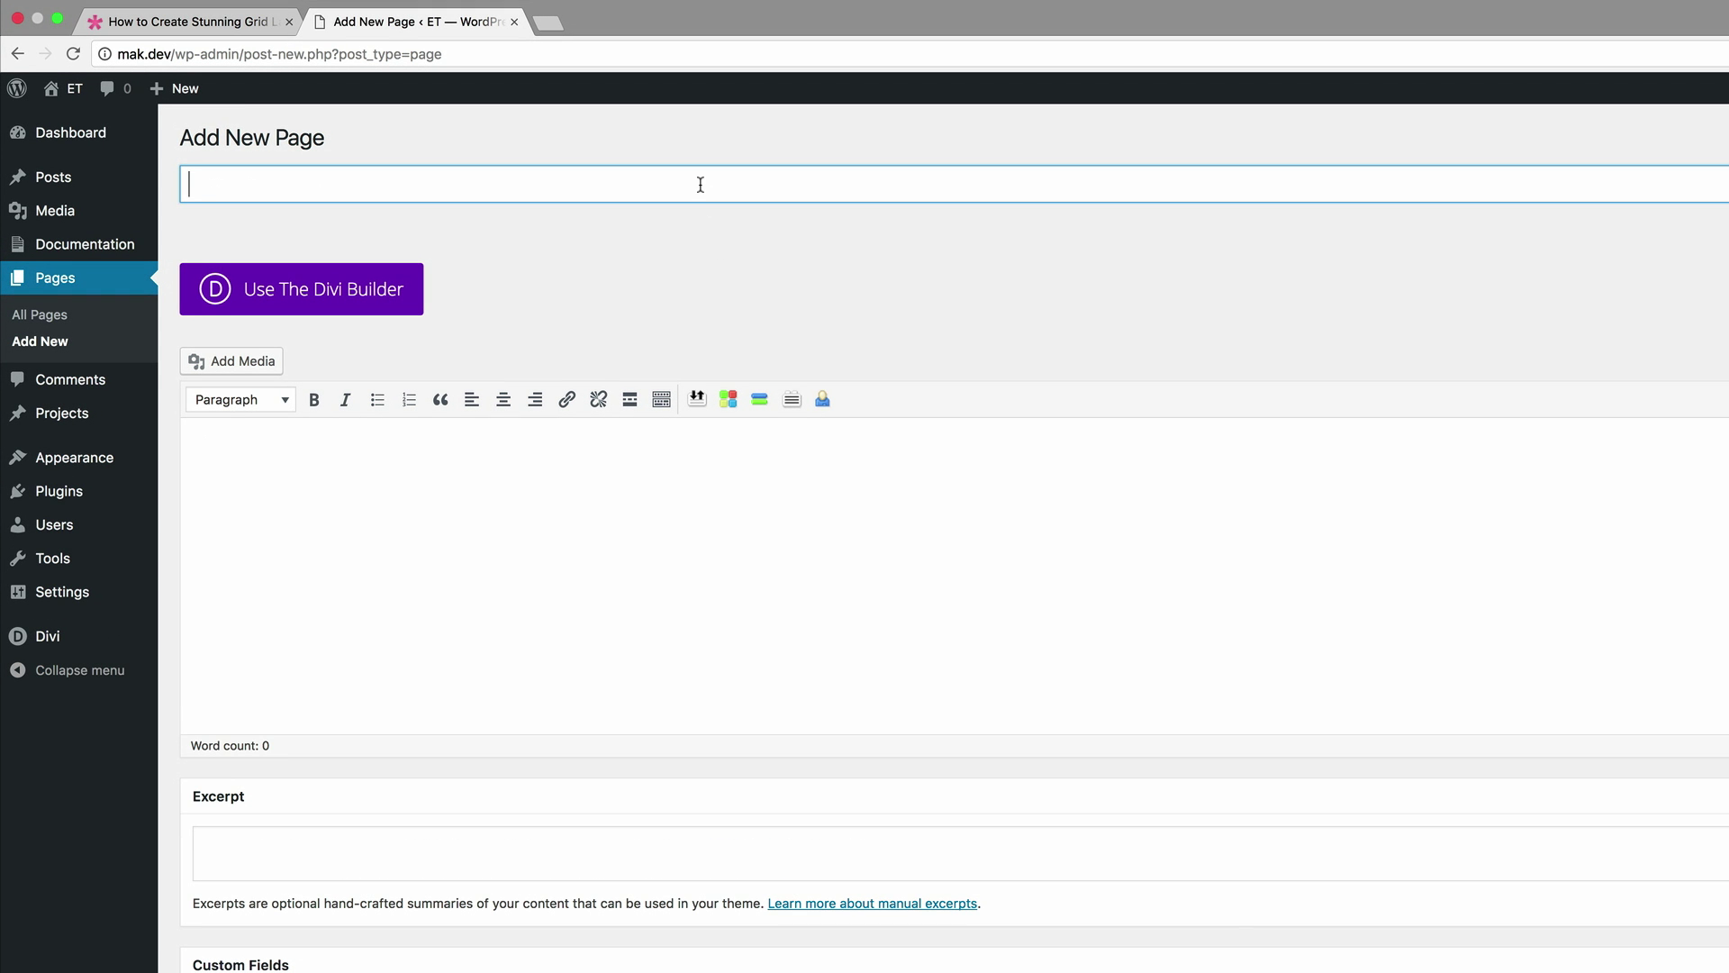
pyautogui.write('three')
# - Open the page in the Divi Visual Builder and add a 1/4-1/2-1/4 column row
pyautogui.click(300, 279)
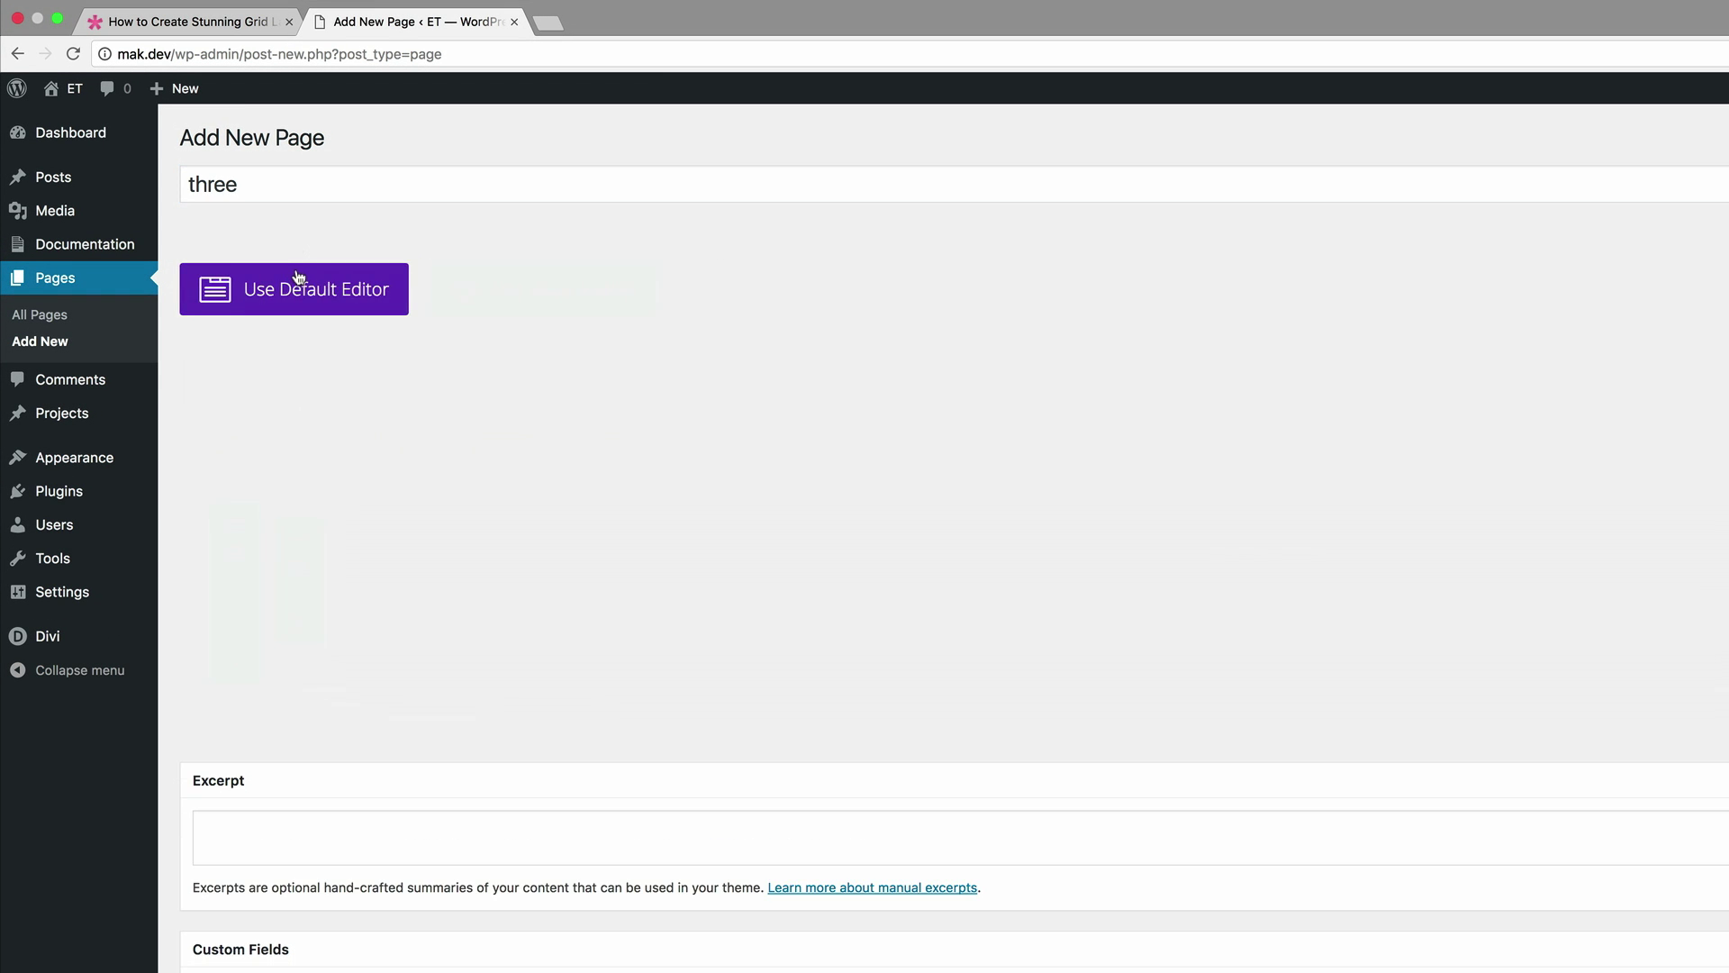
pyautogui.click(584, 288)
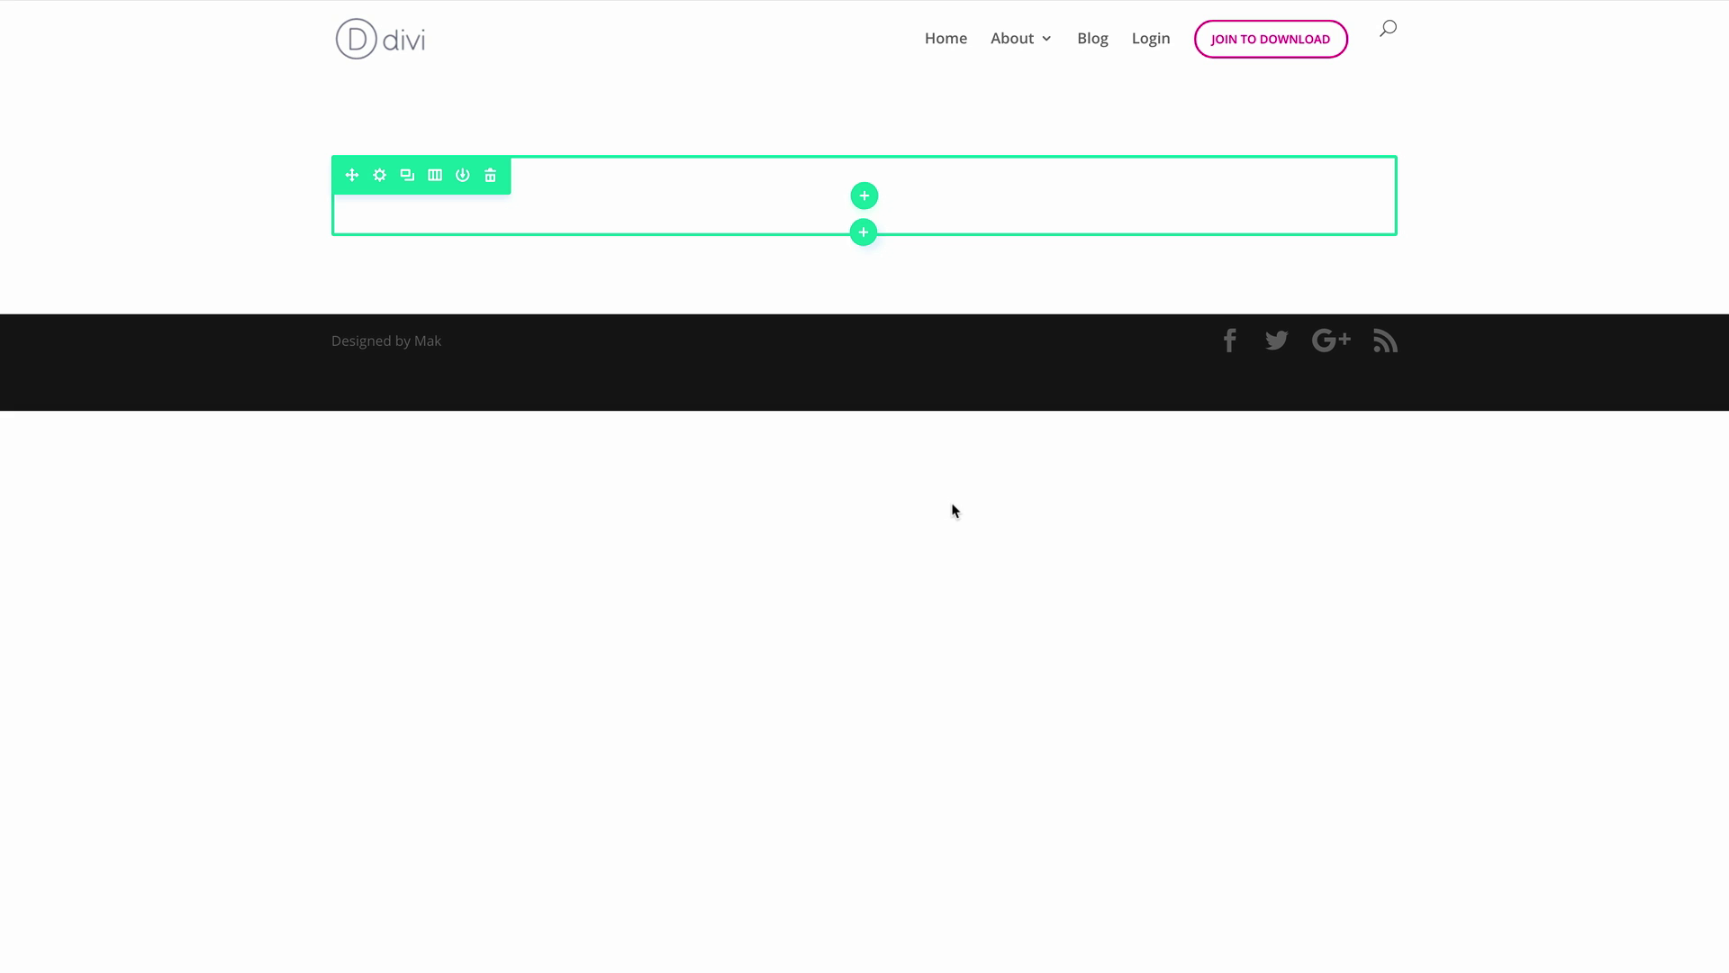
pyautogui.click(864, 196)
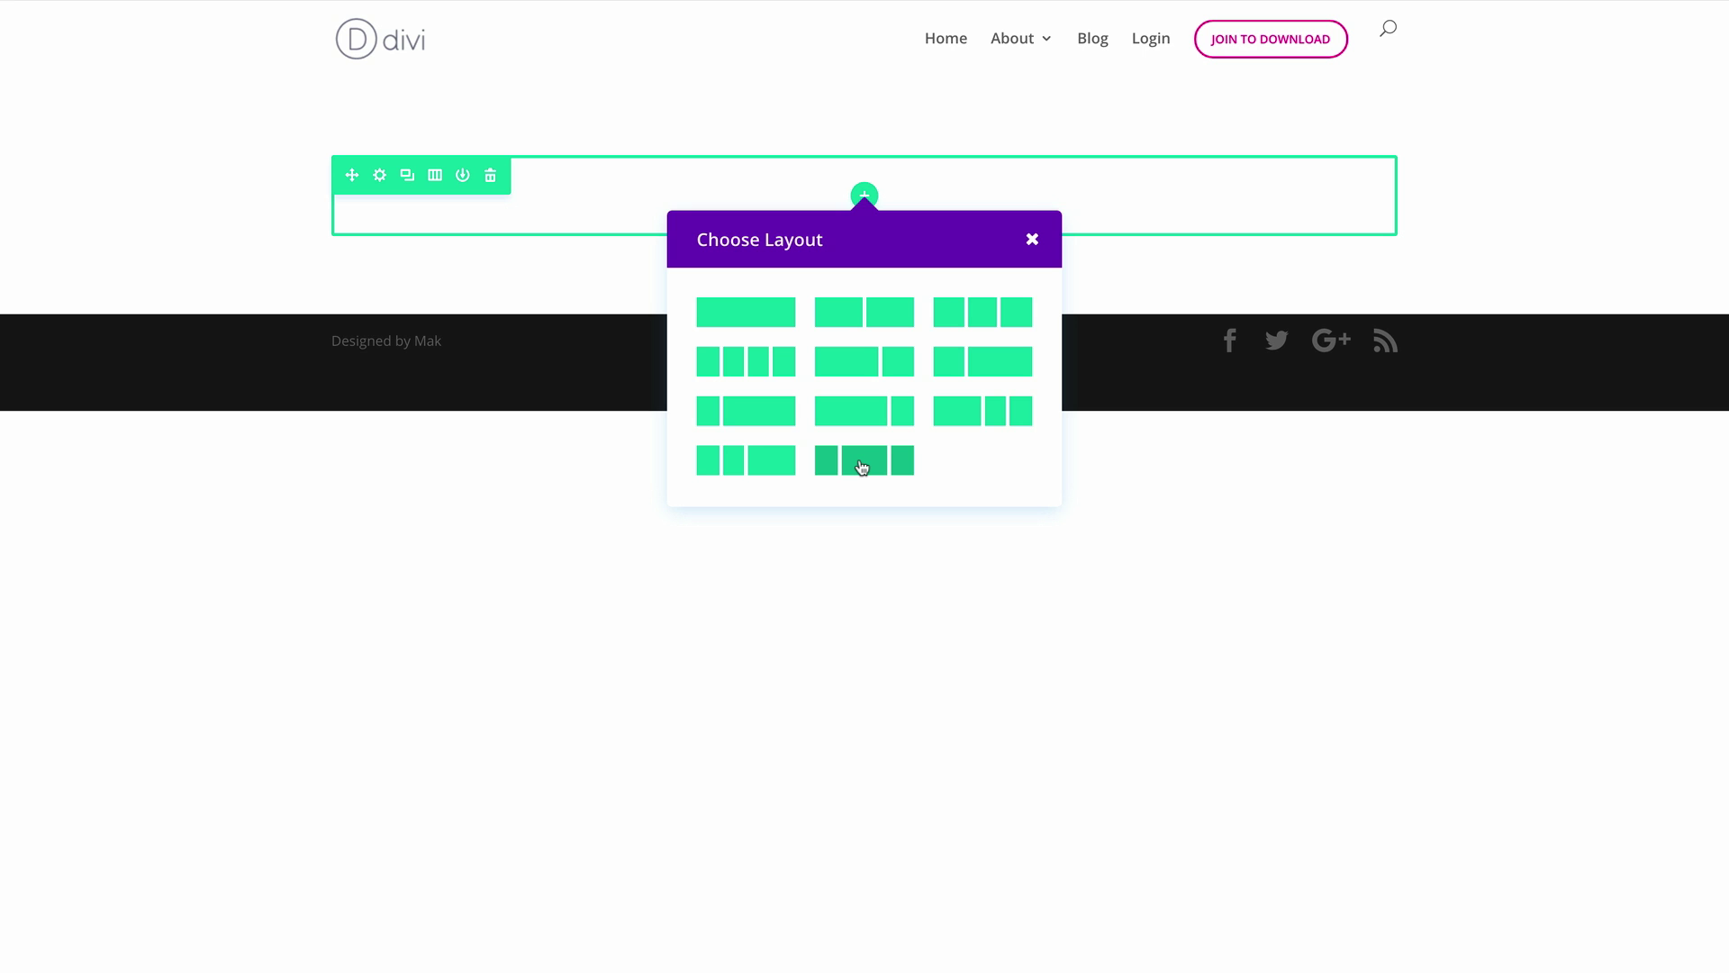
pyautogui.click(862, 466)
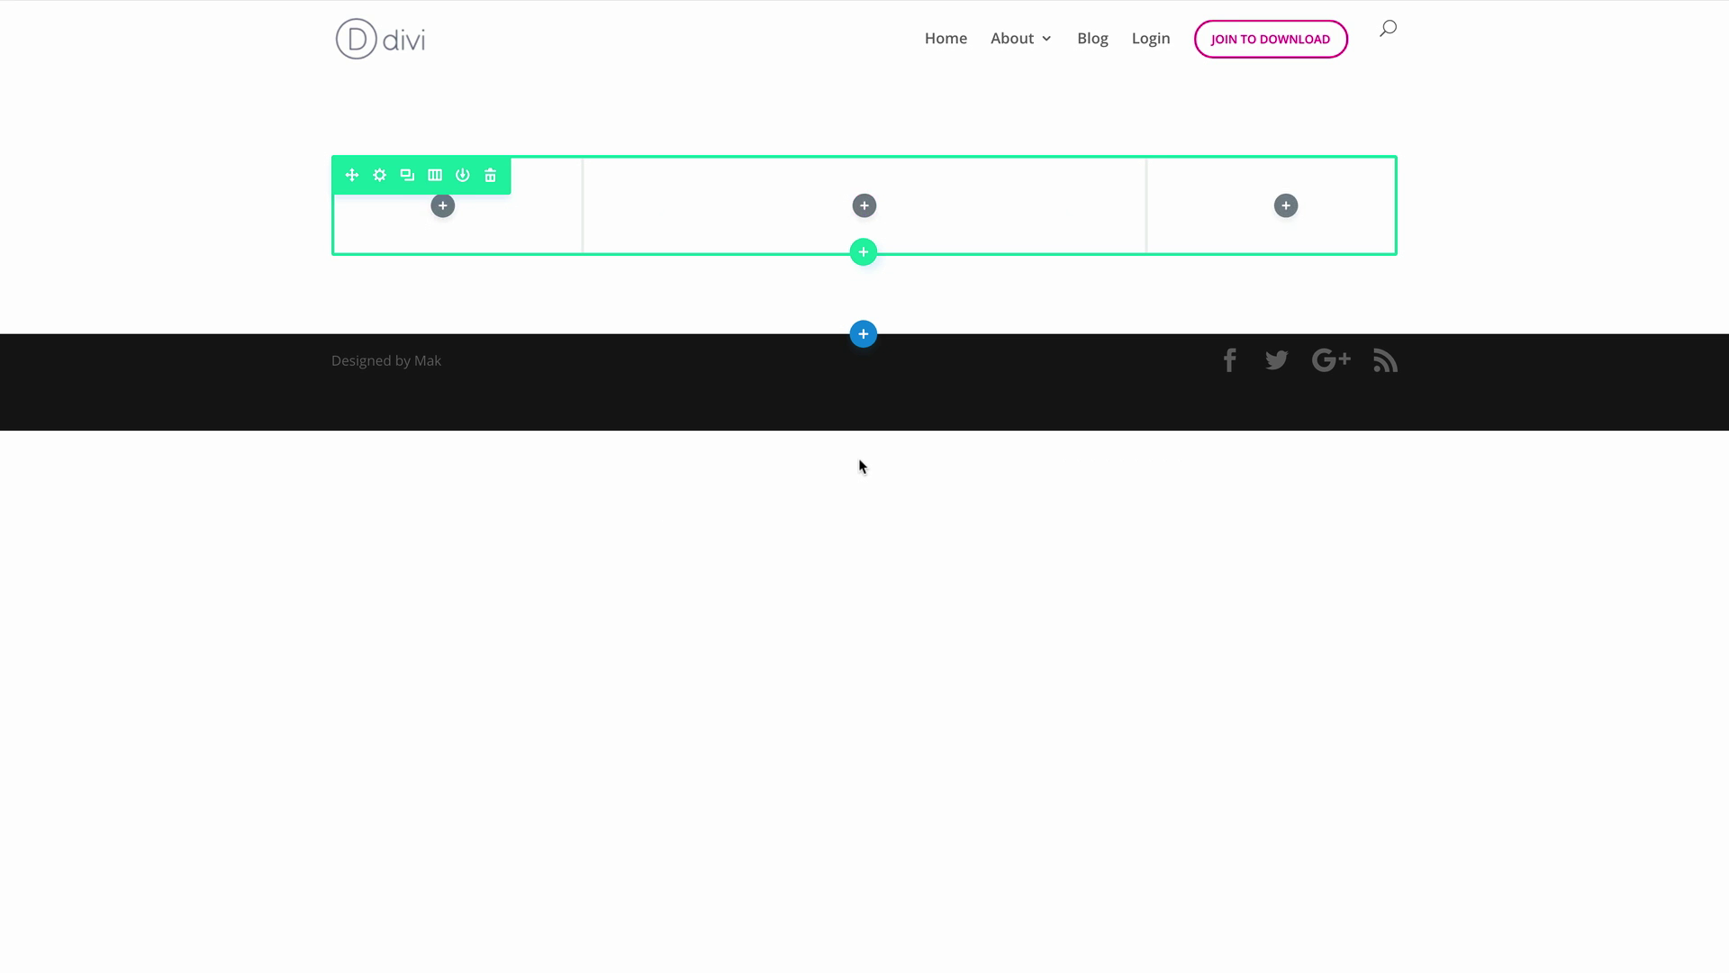
# - Add a Video module to the first column and paste in the YouTube URL
pyautogui.click(443, 207)
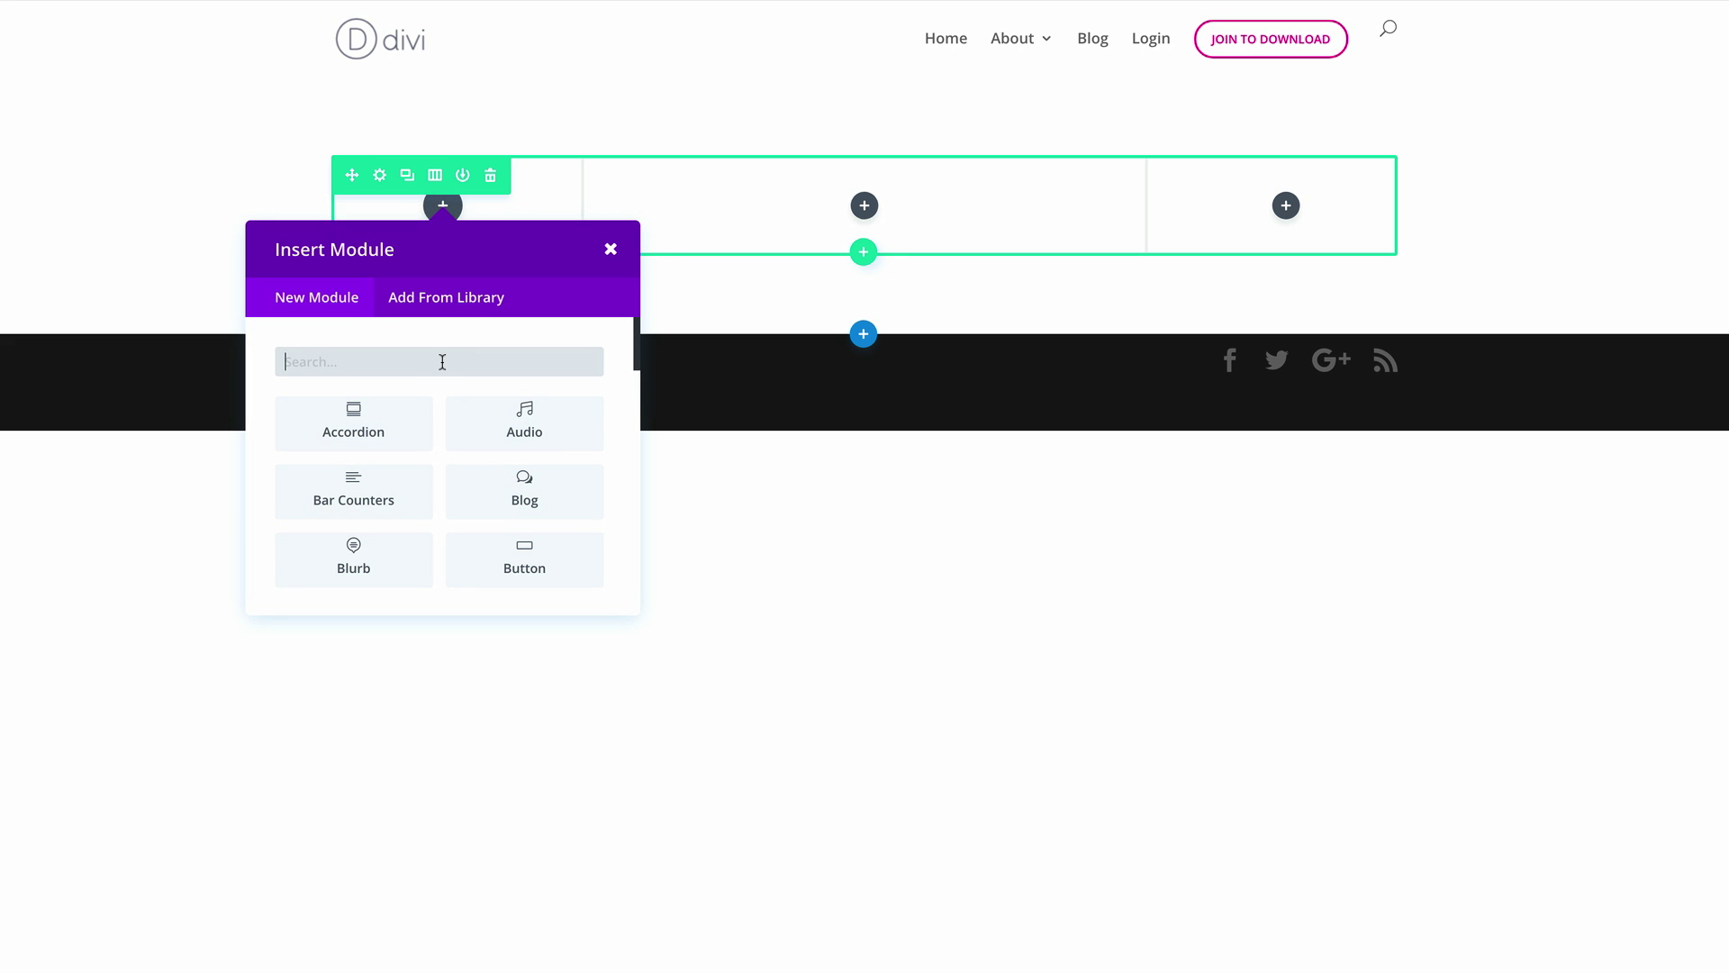
pyautogui.write('vi')
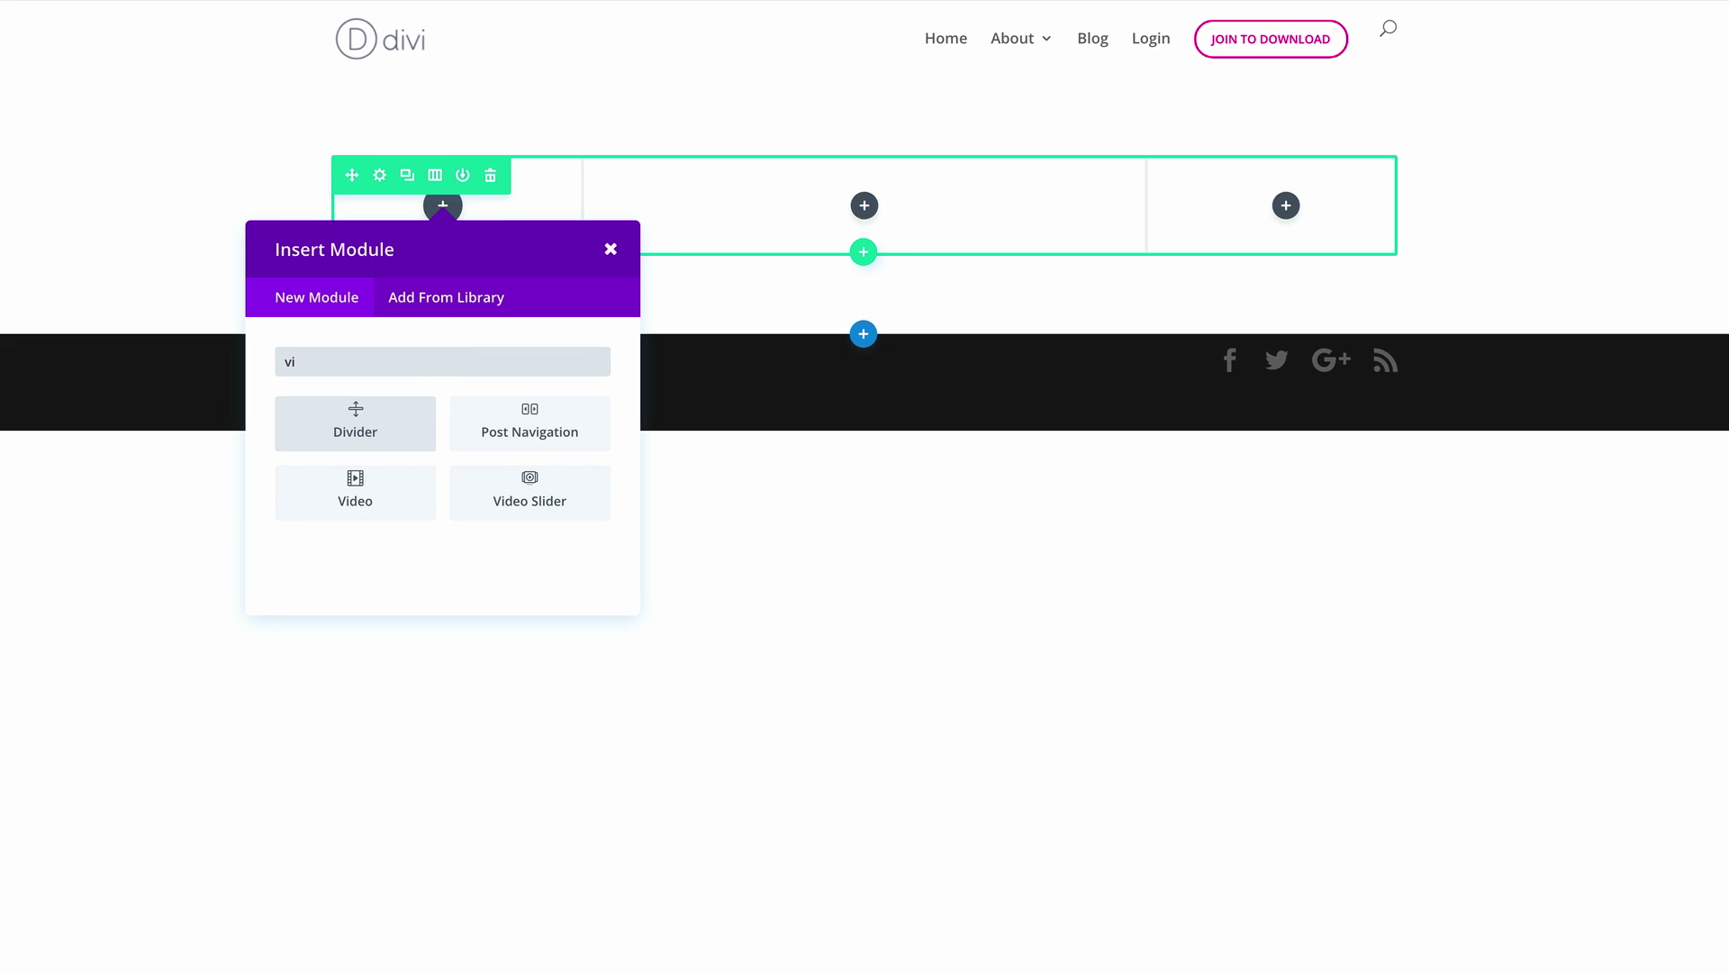
pyautogui.click(402, 498)
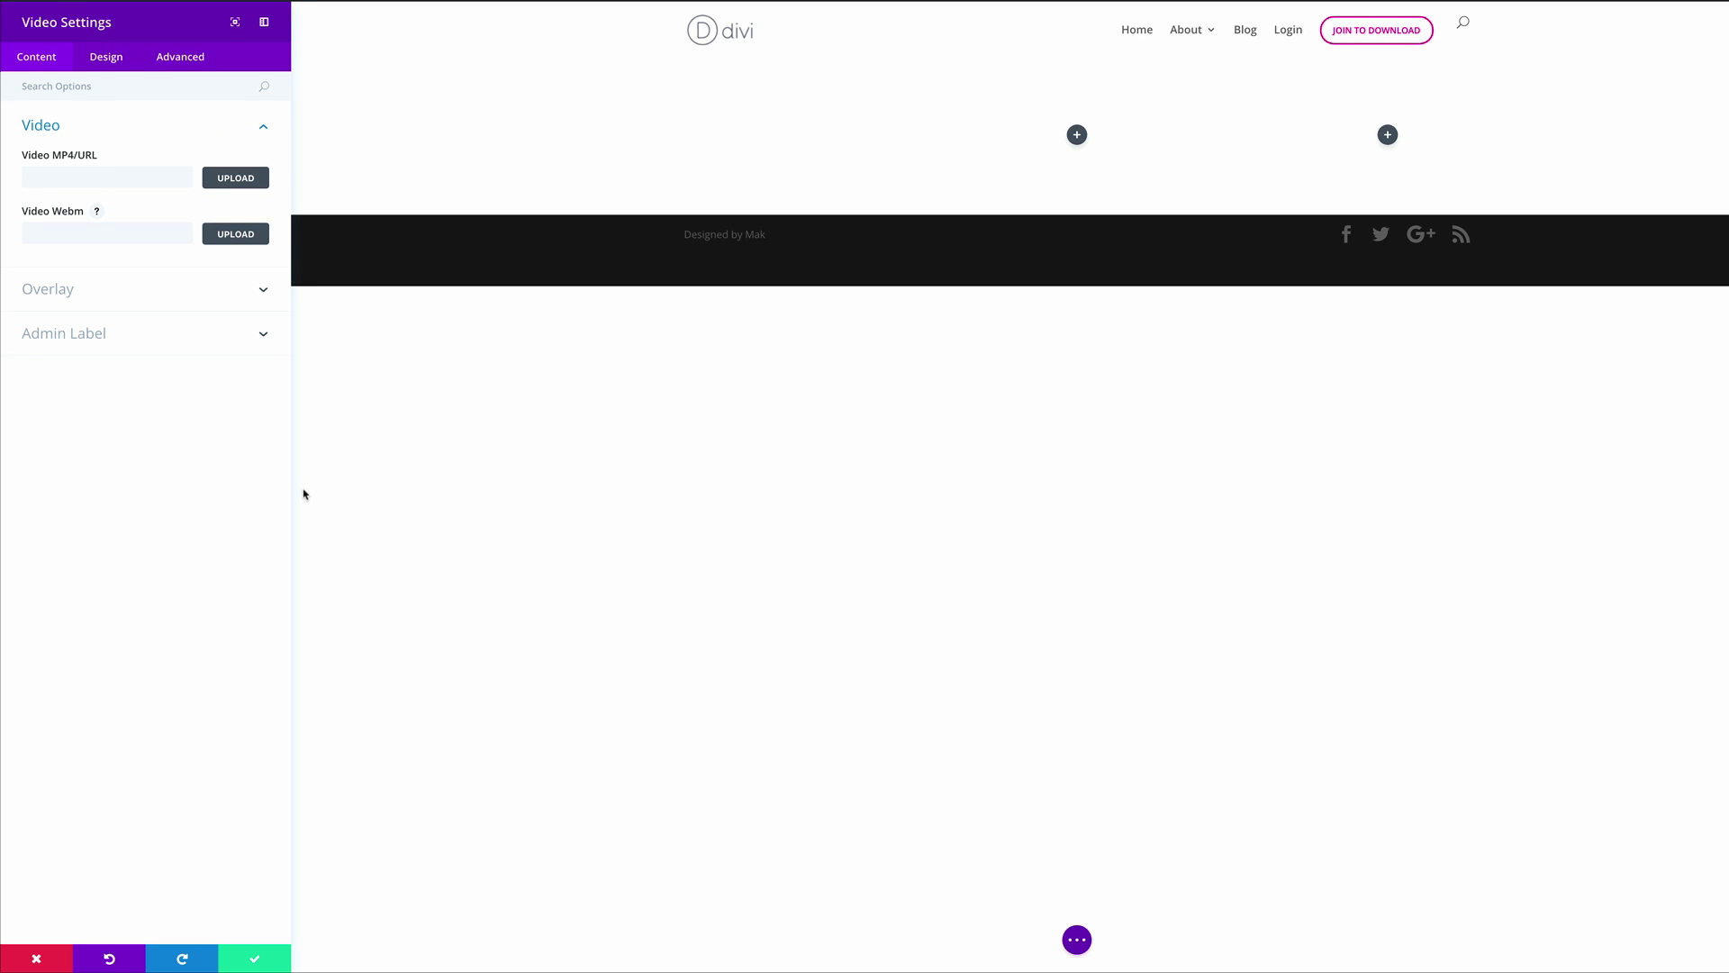
pyautogui.moveTo(291, 487); pyautogui.dragTo(345, 486)
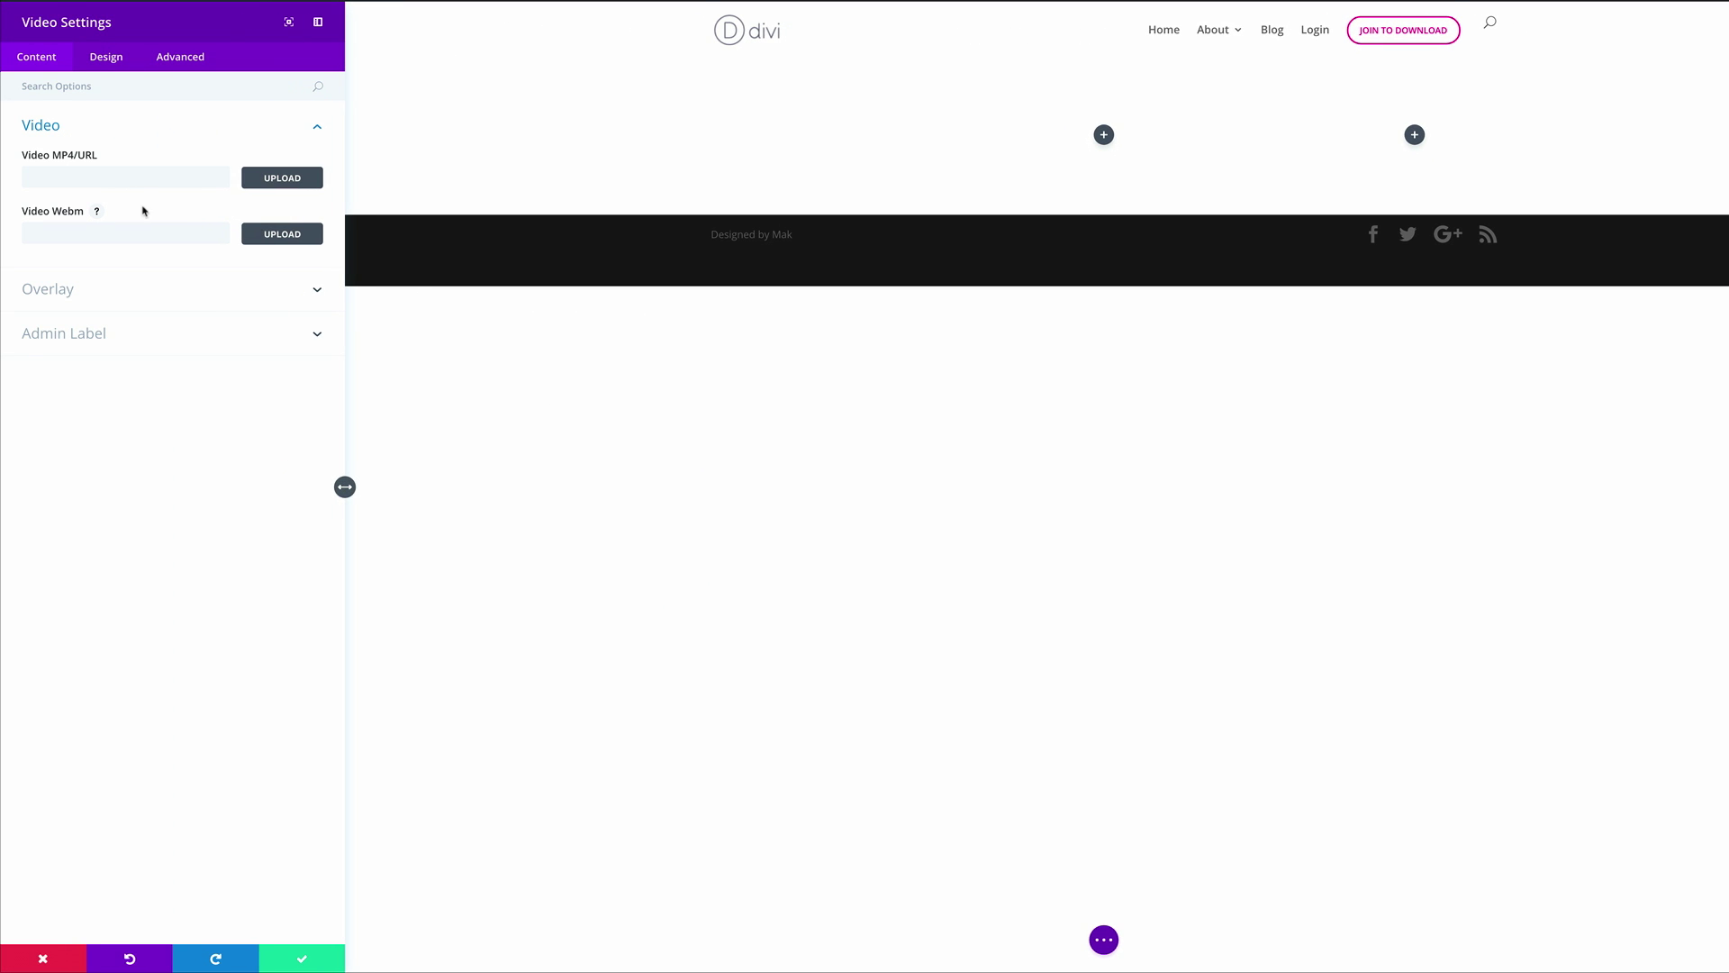
pyautogui.click(171, 180)
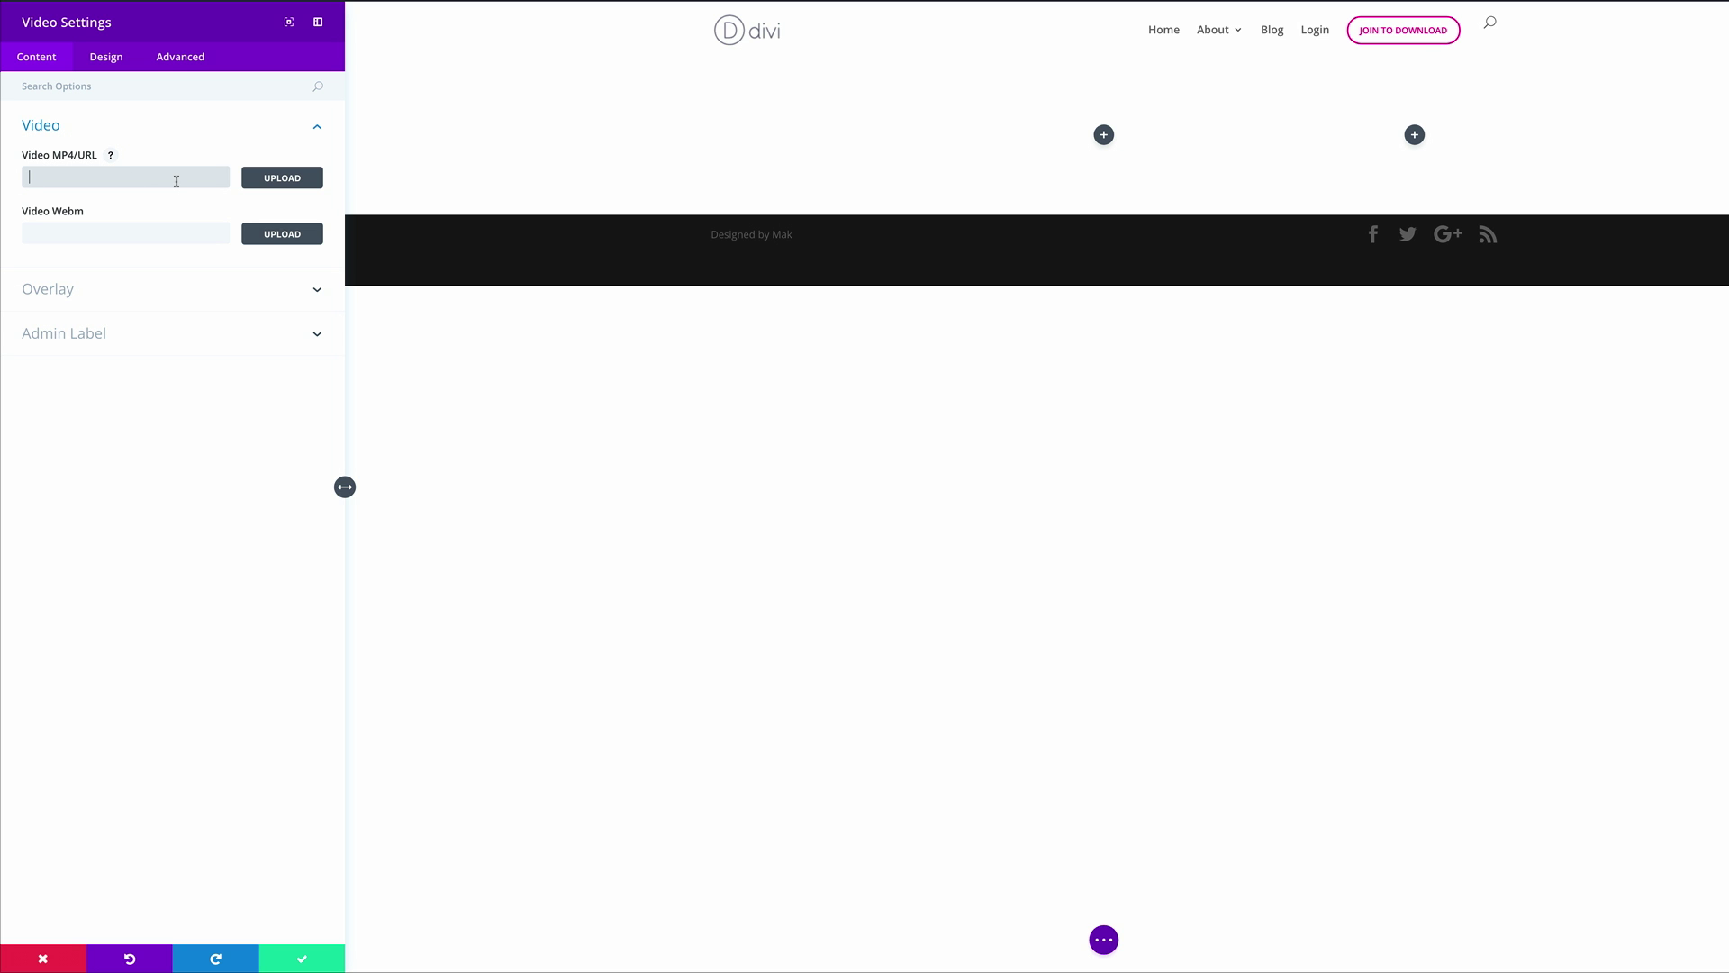
pyautogui.click(177, 181)
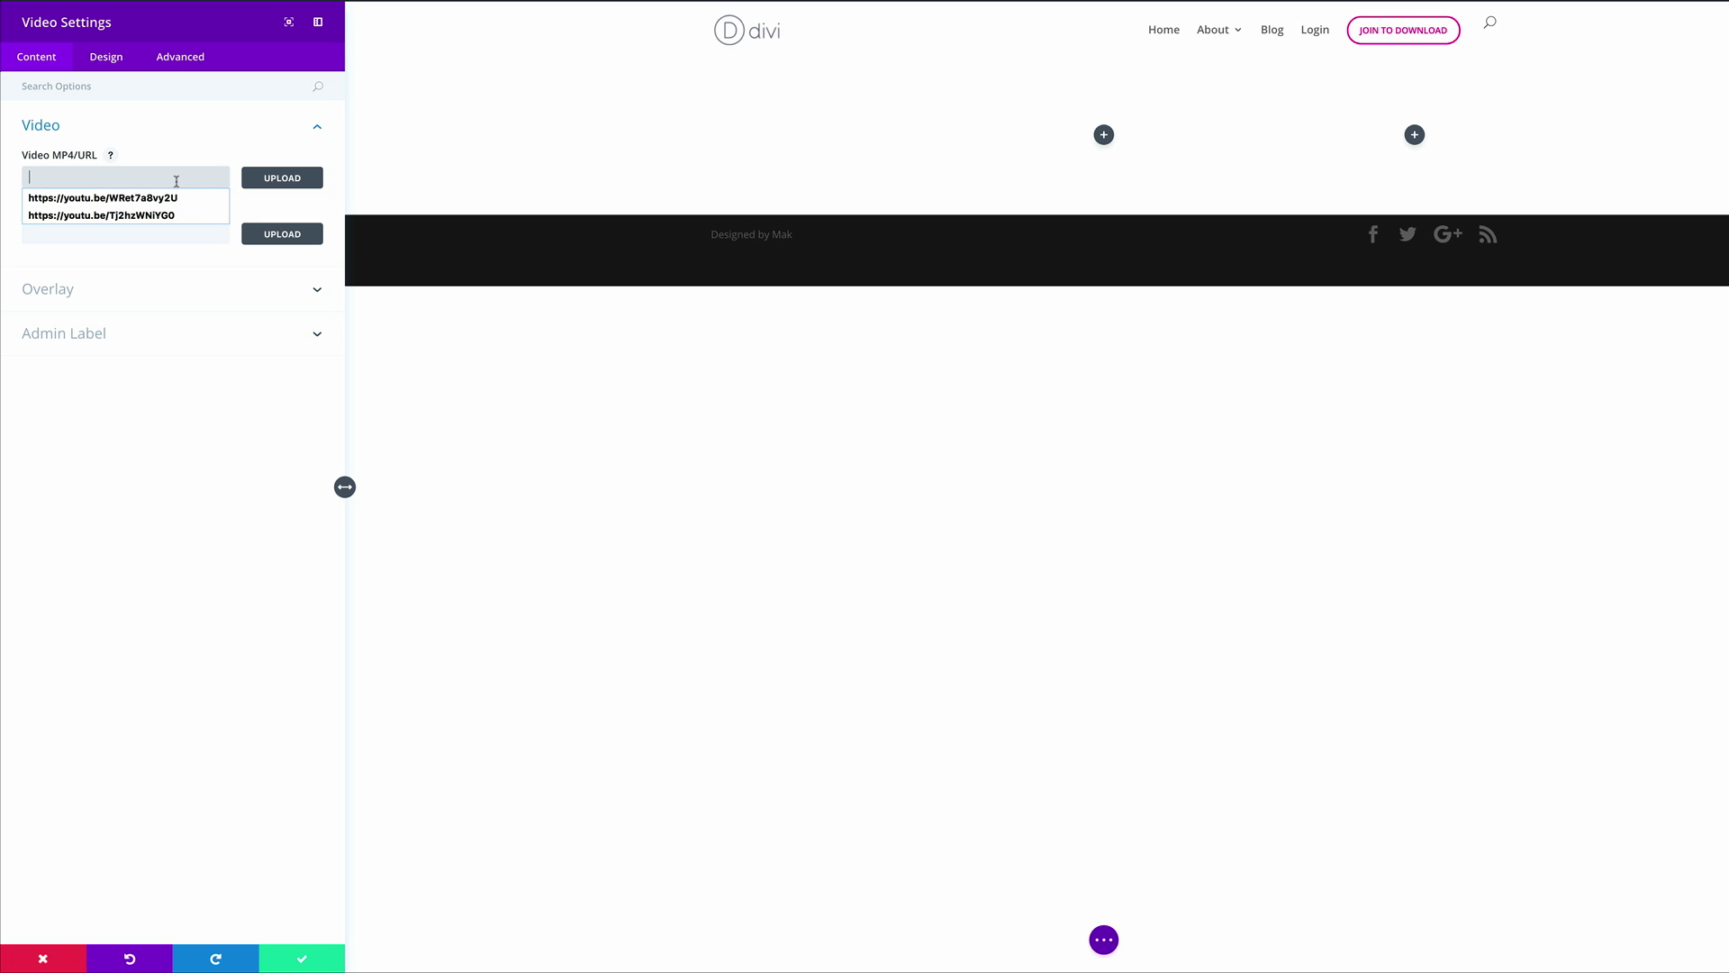
pyautogui.write('https://youtu.be/2nrcR6llCFg')
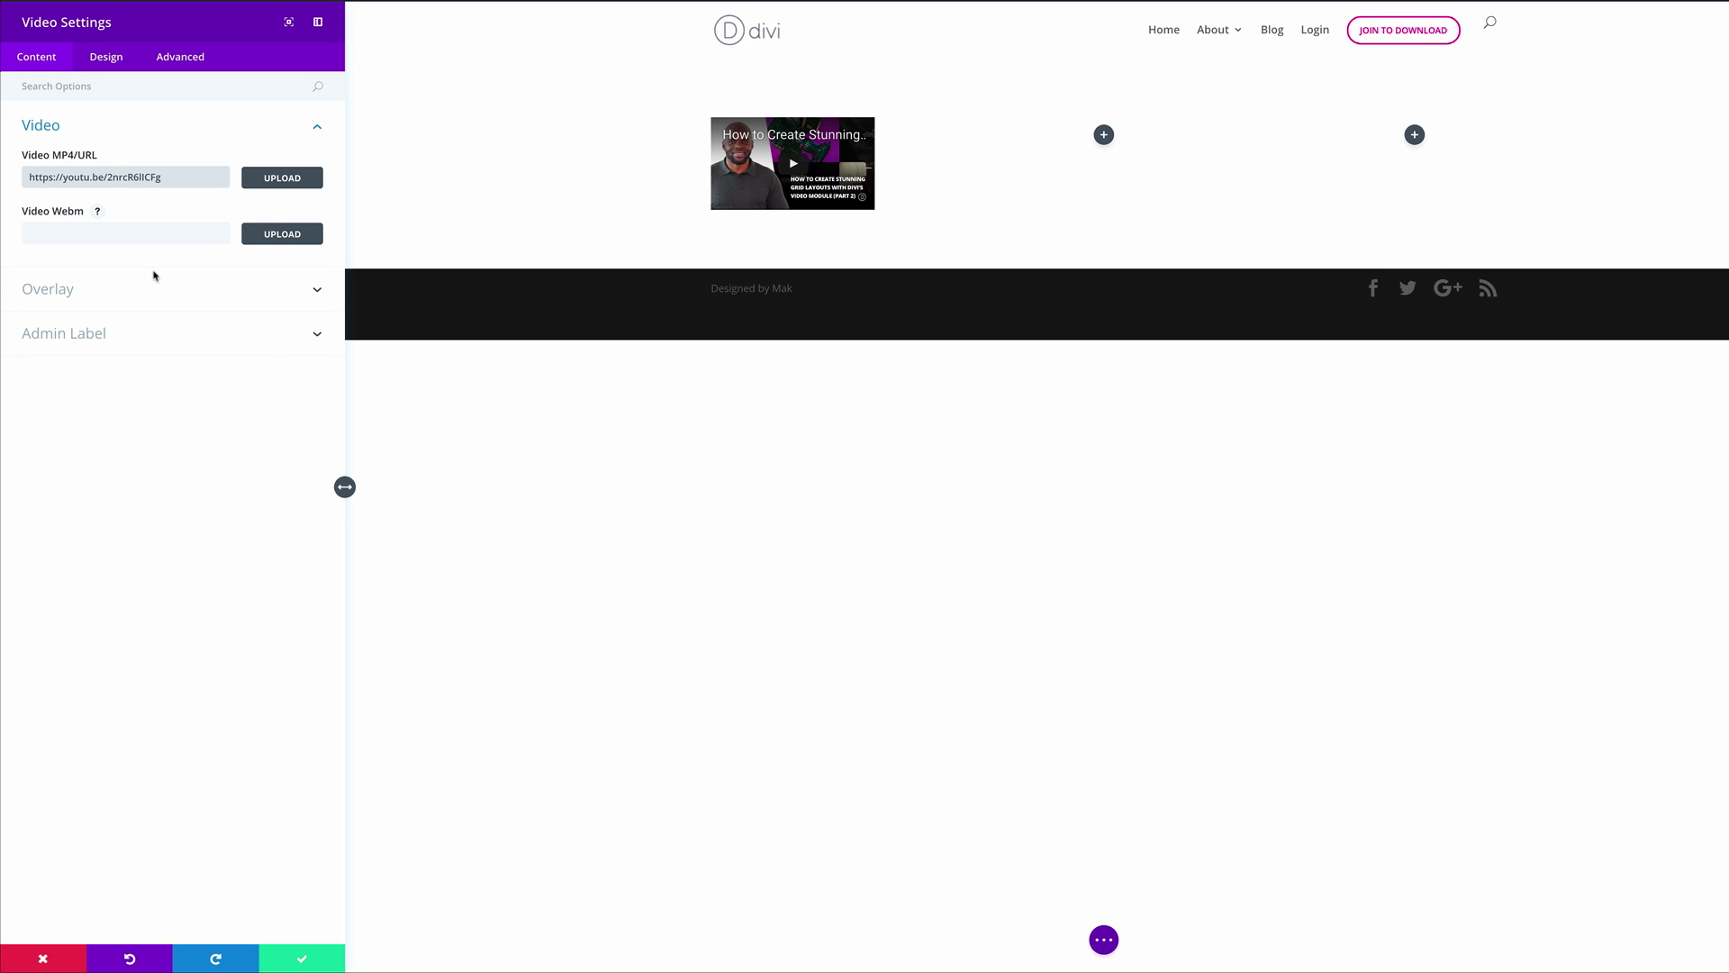
# - Set the camera photo as the video's overlay image and save the module
pyautogui.click(66, 293)
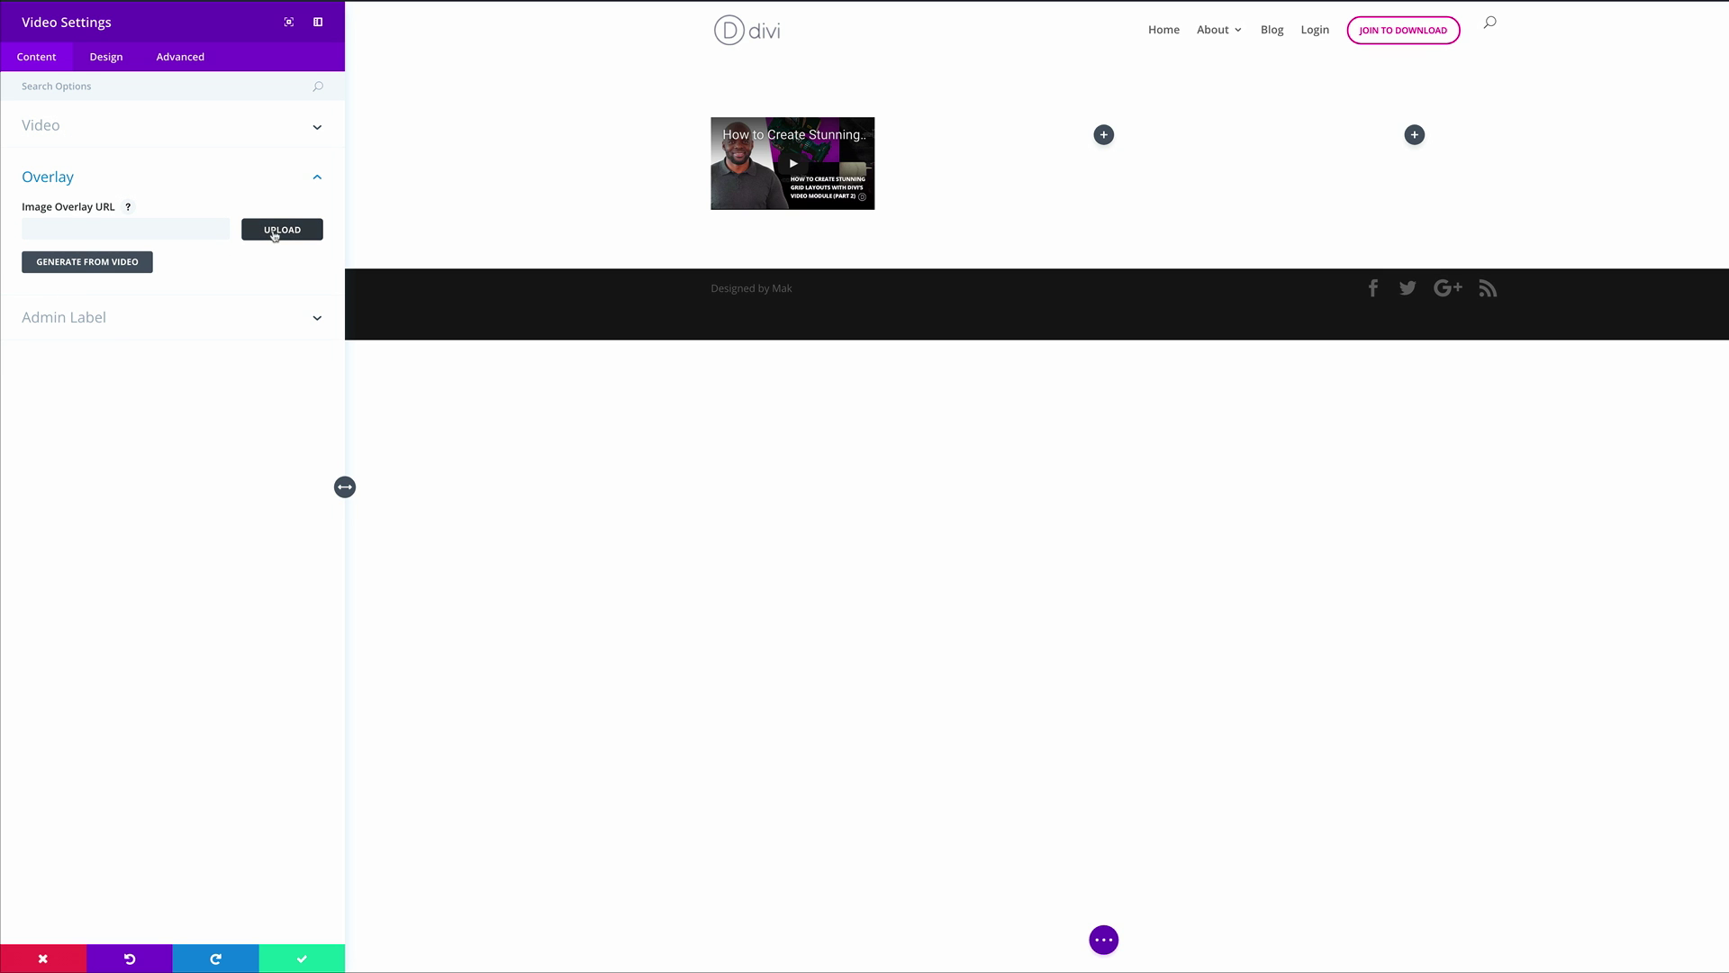
pyautogui.click(274, 231)
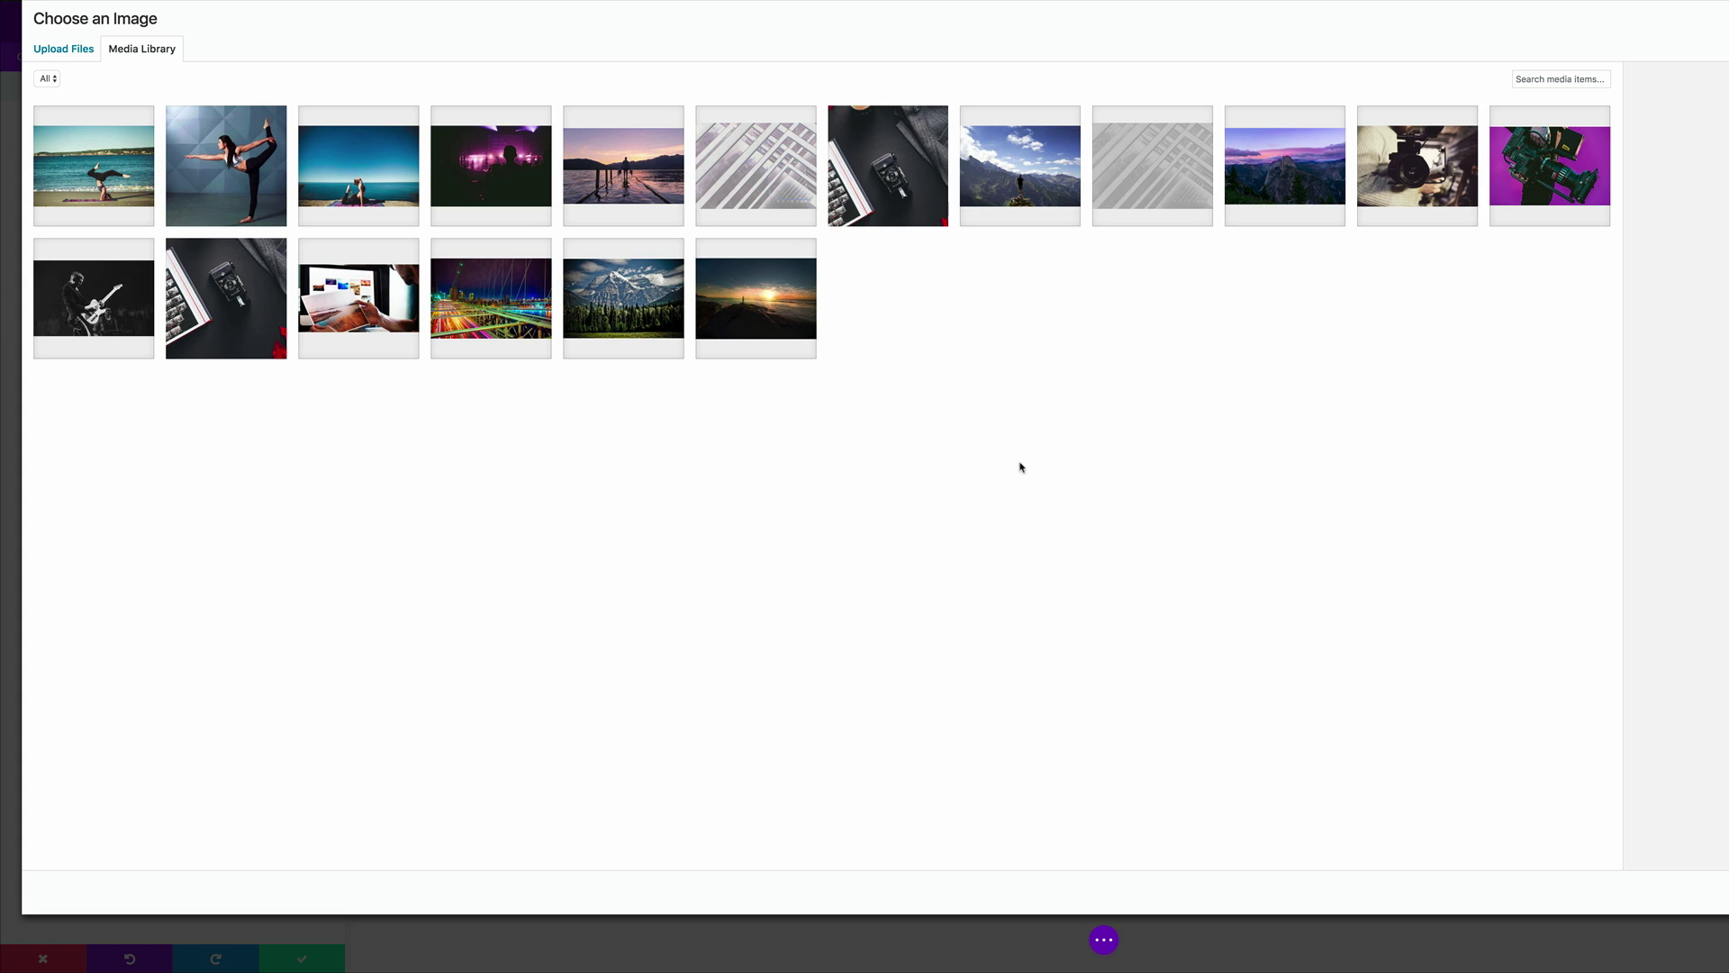
pyautogui.click(1439, 198)
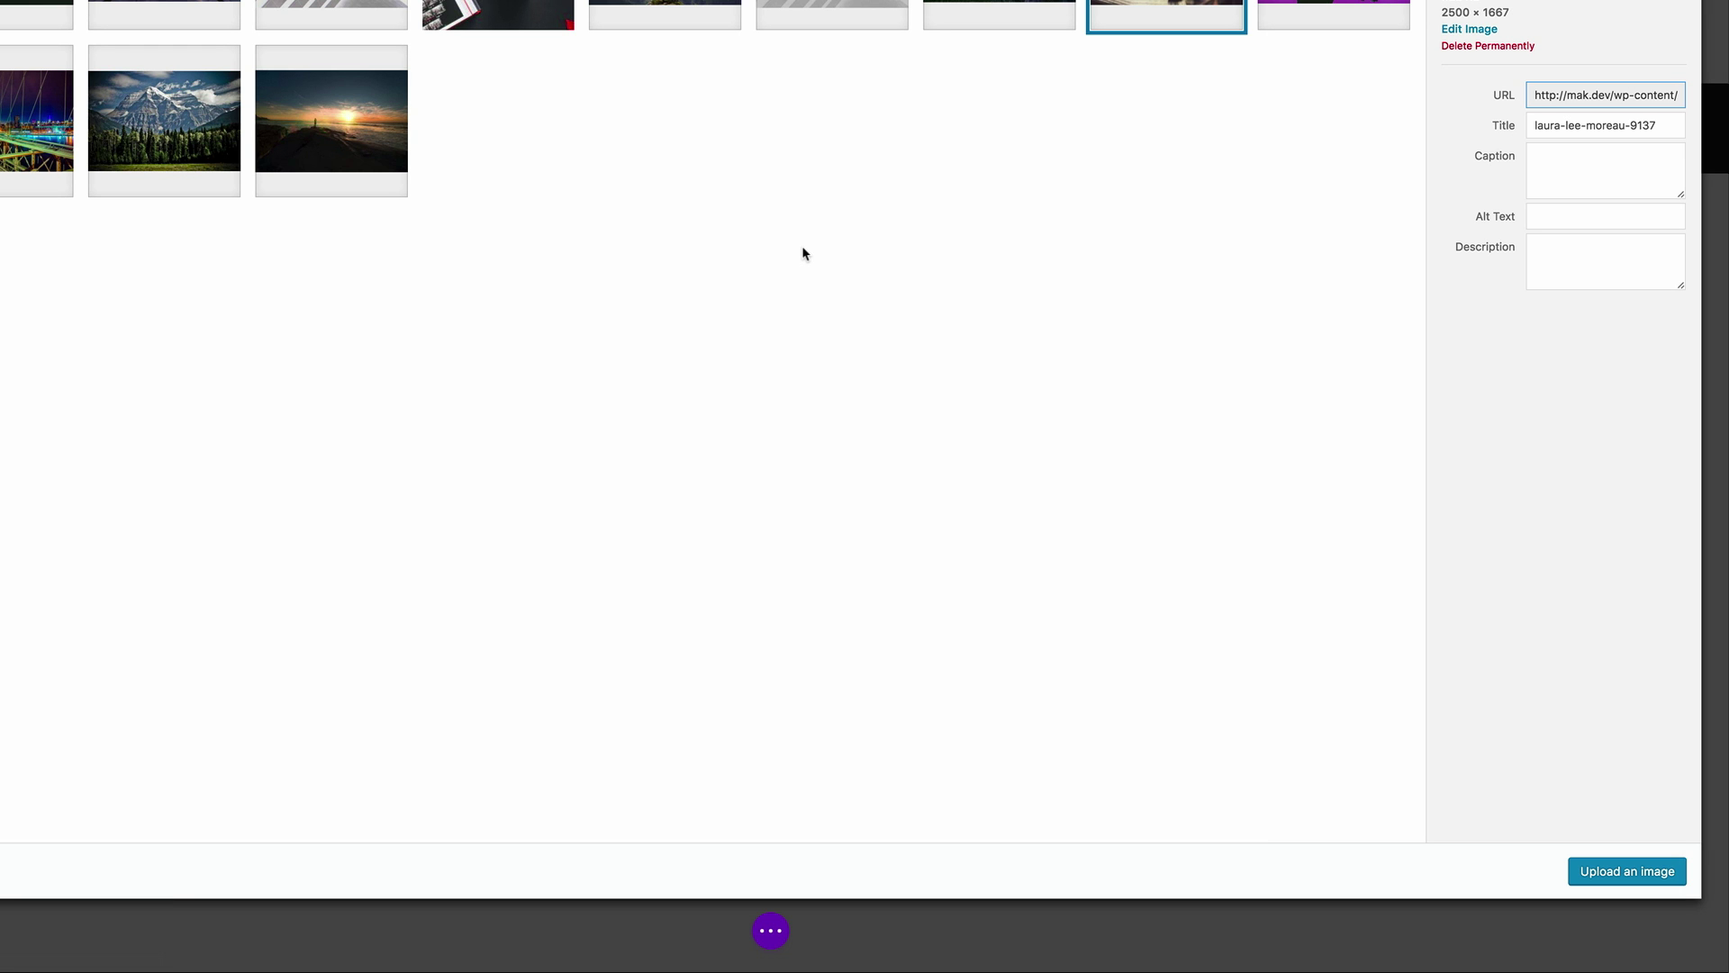
pyautogui.click(1652, 872)
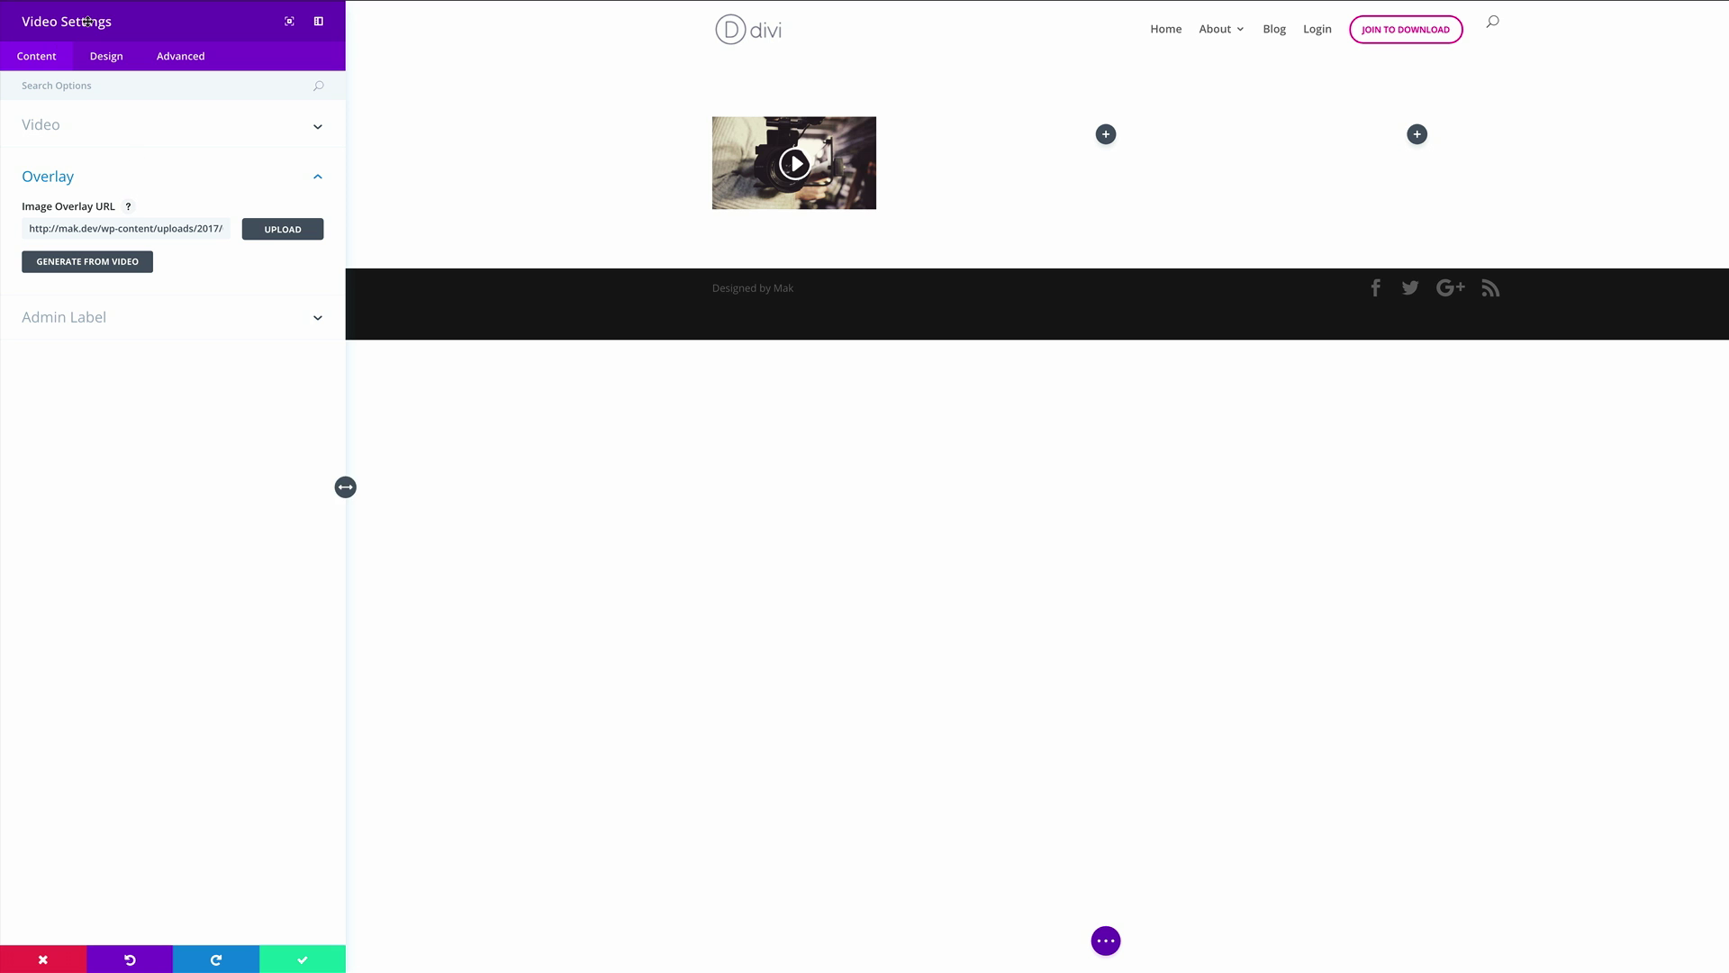
pyautogui.click(304, 960)
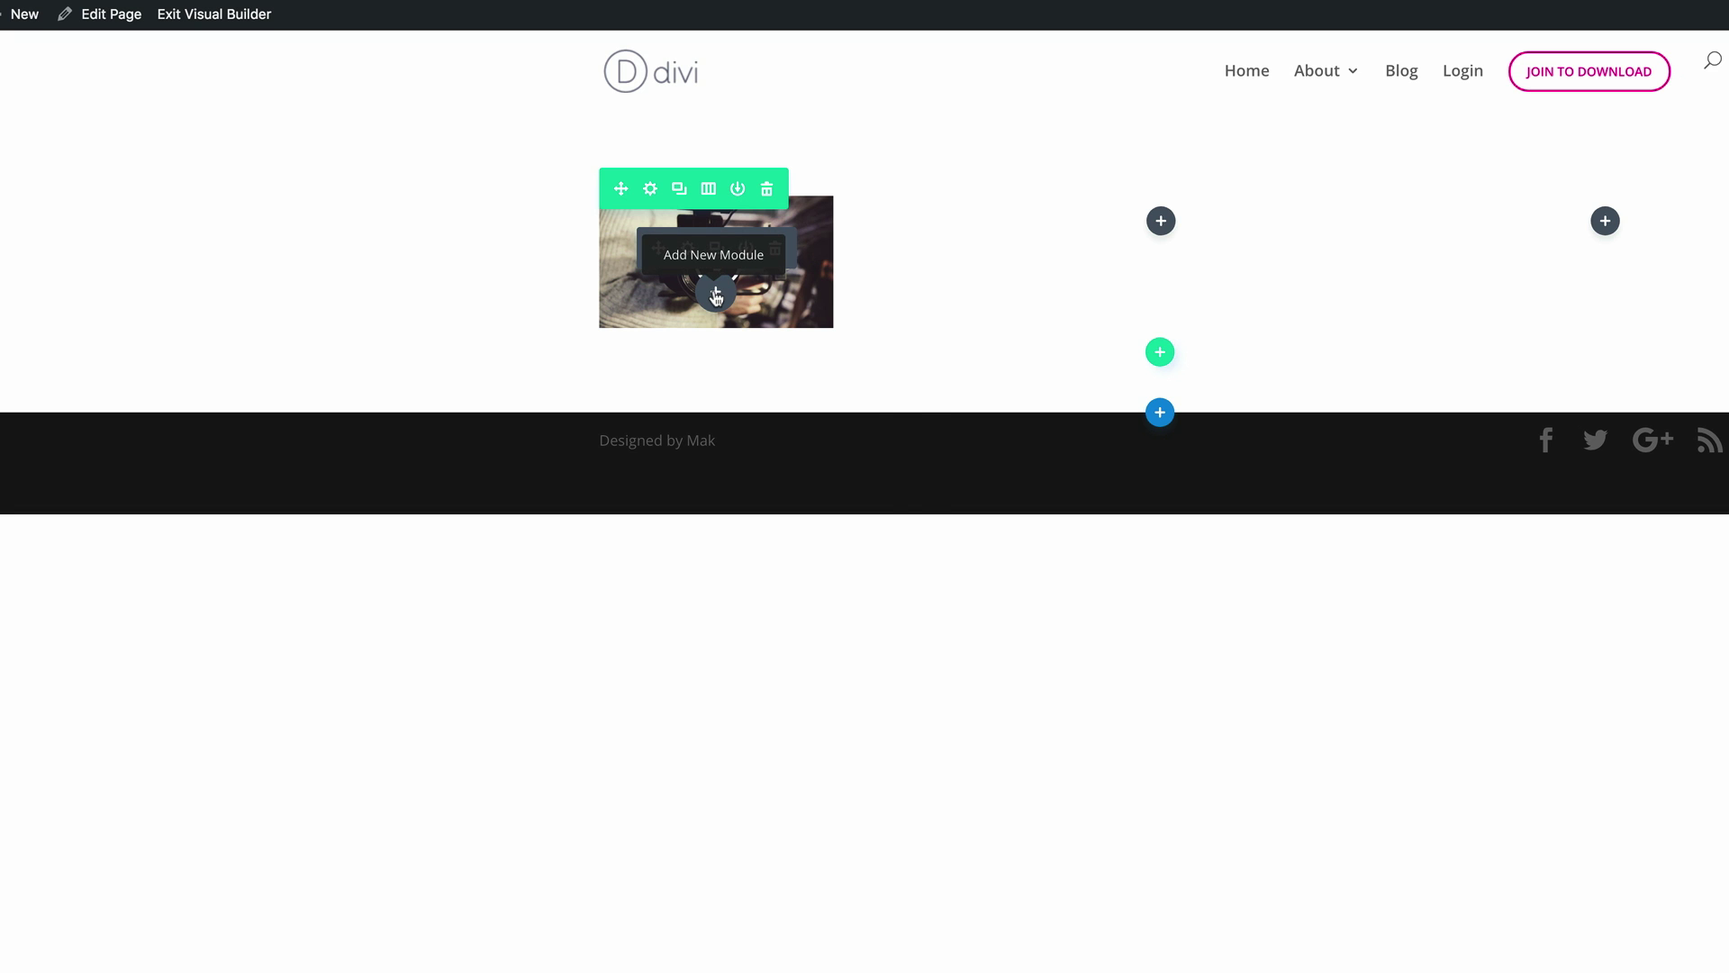
# - Add a Divider under the video with its sizing height set to 20, and save
pyautogui.click(715, 294)
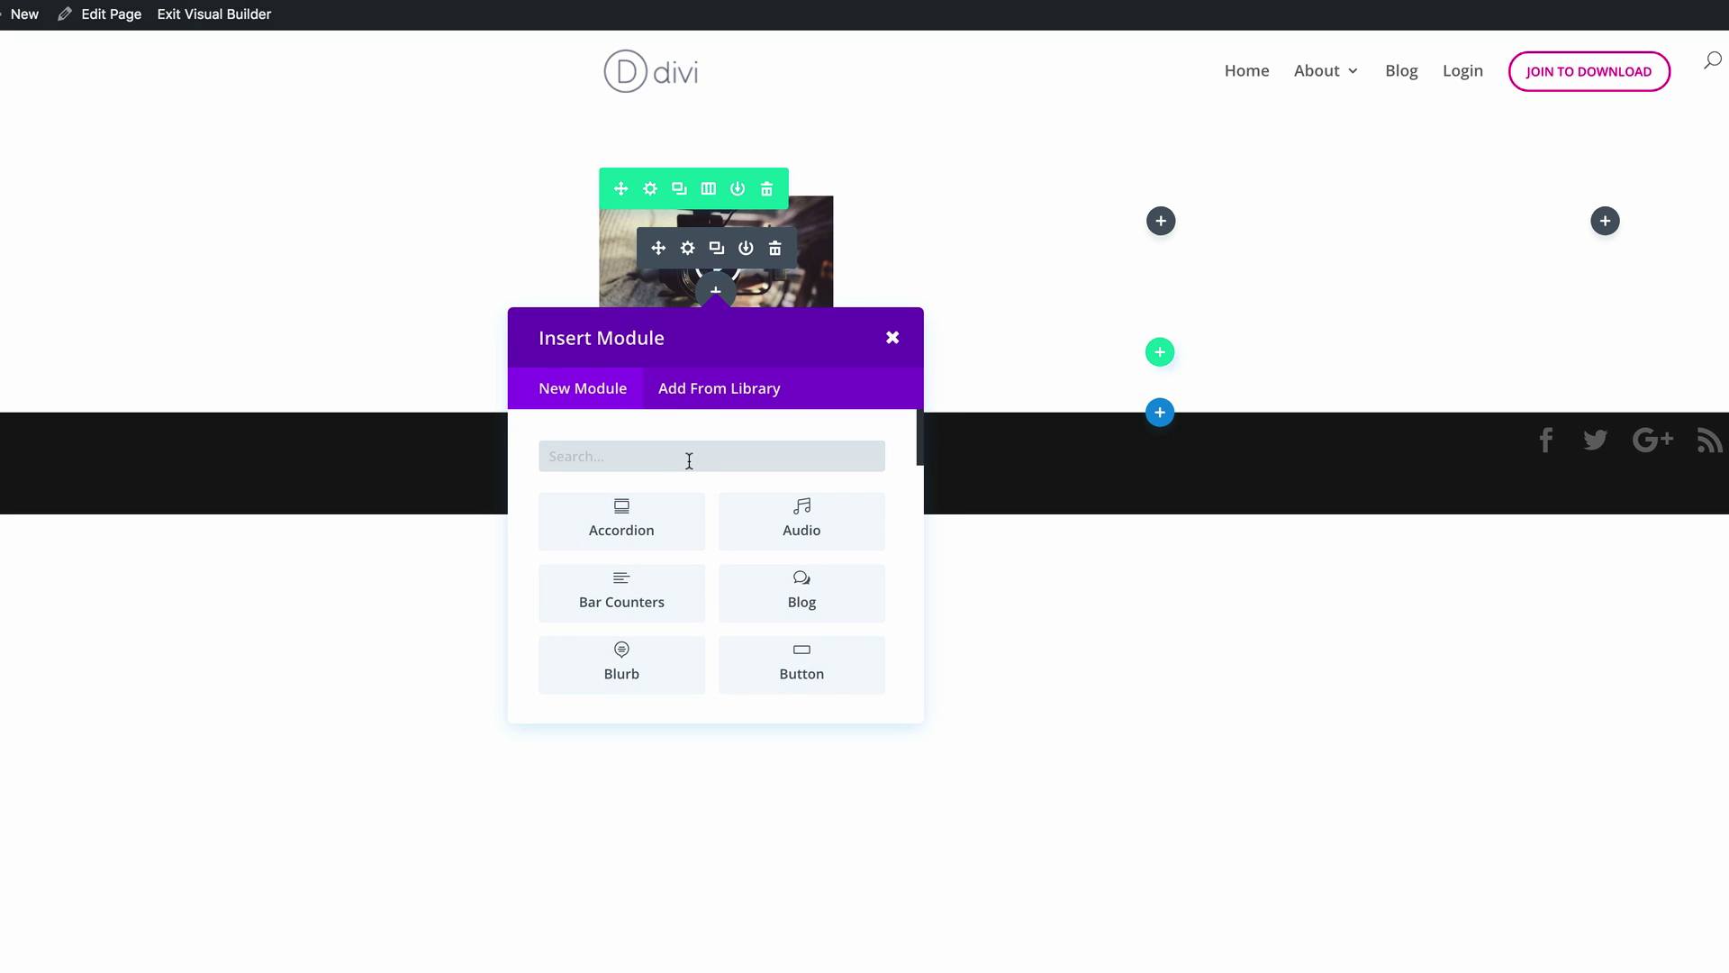
pyautogui.write('di')
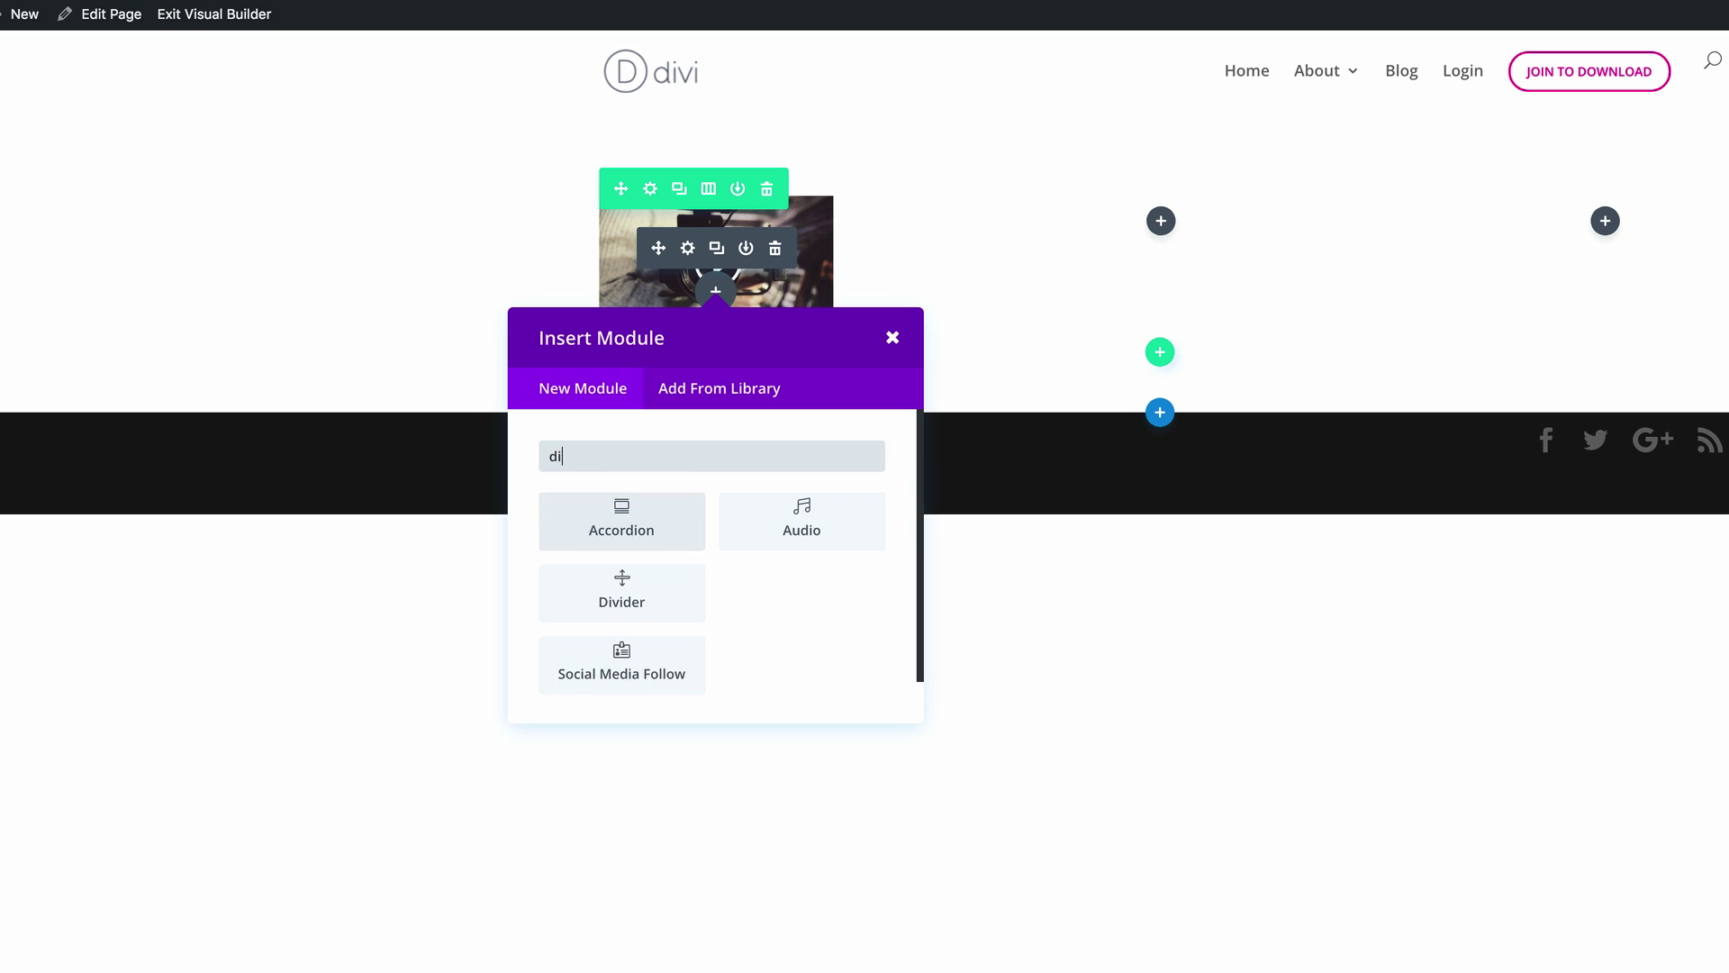
pyautogui.click(622, 590)
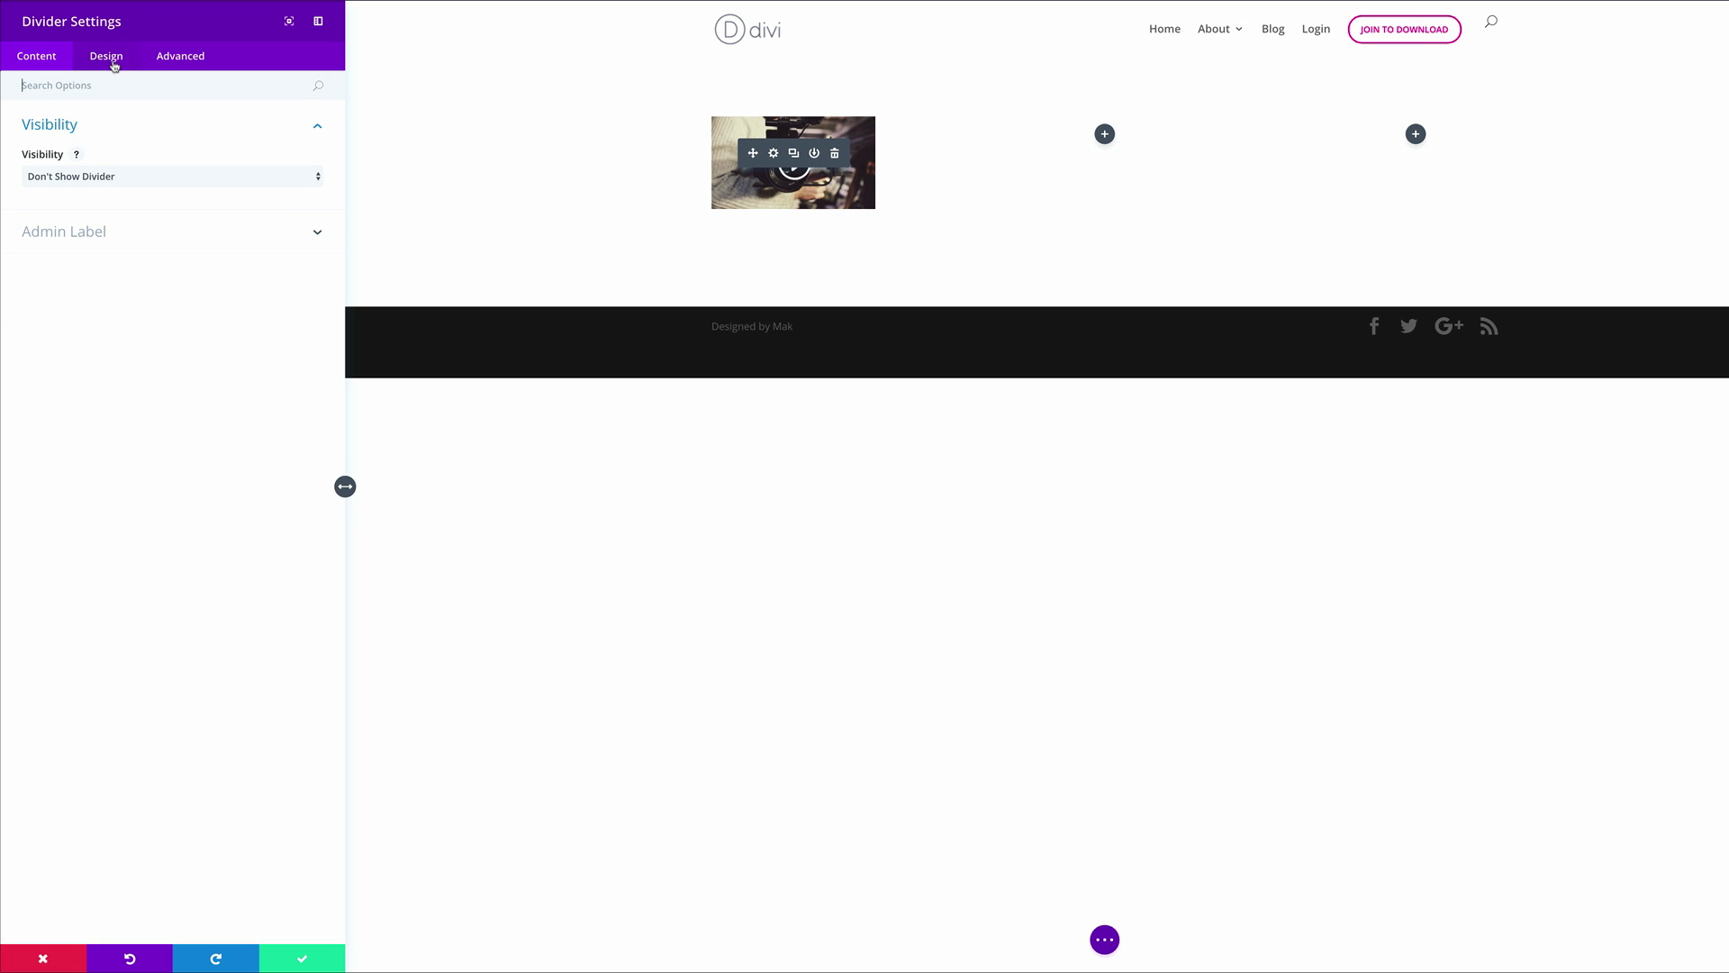
pyautogui.click(106, 57)
pyautogui.click(116, 128)
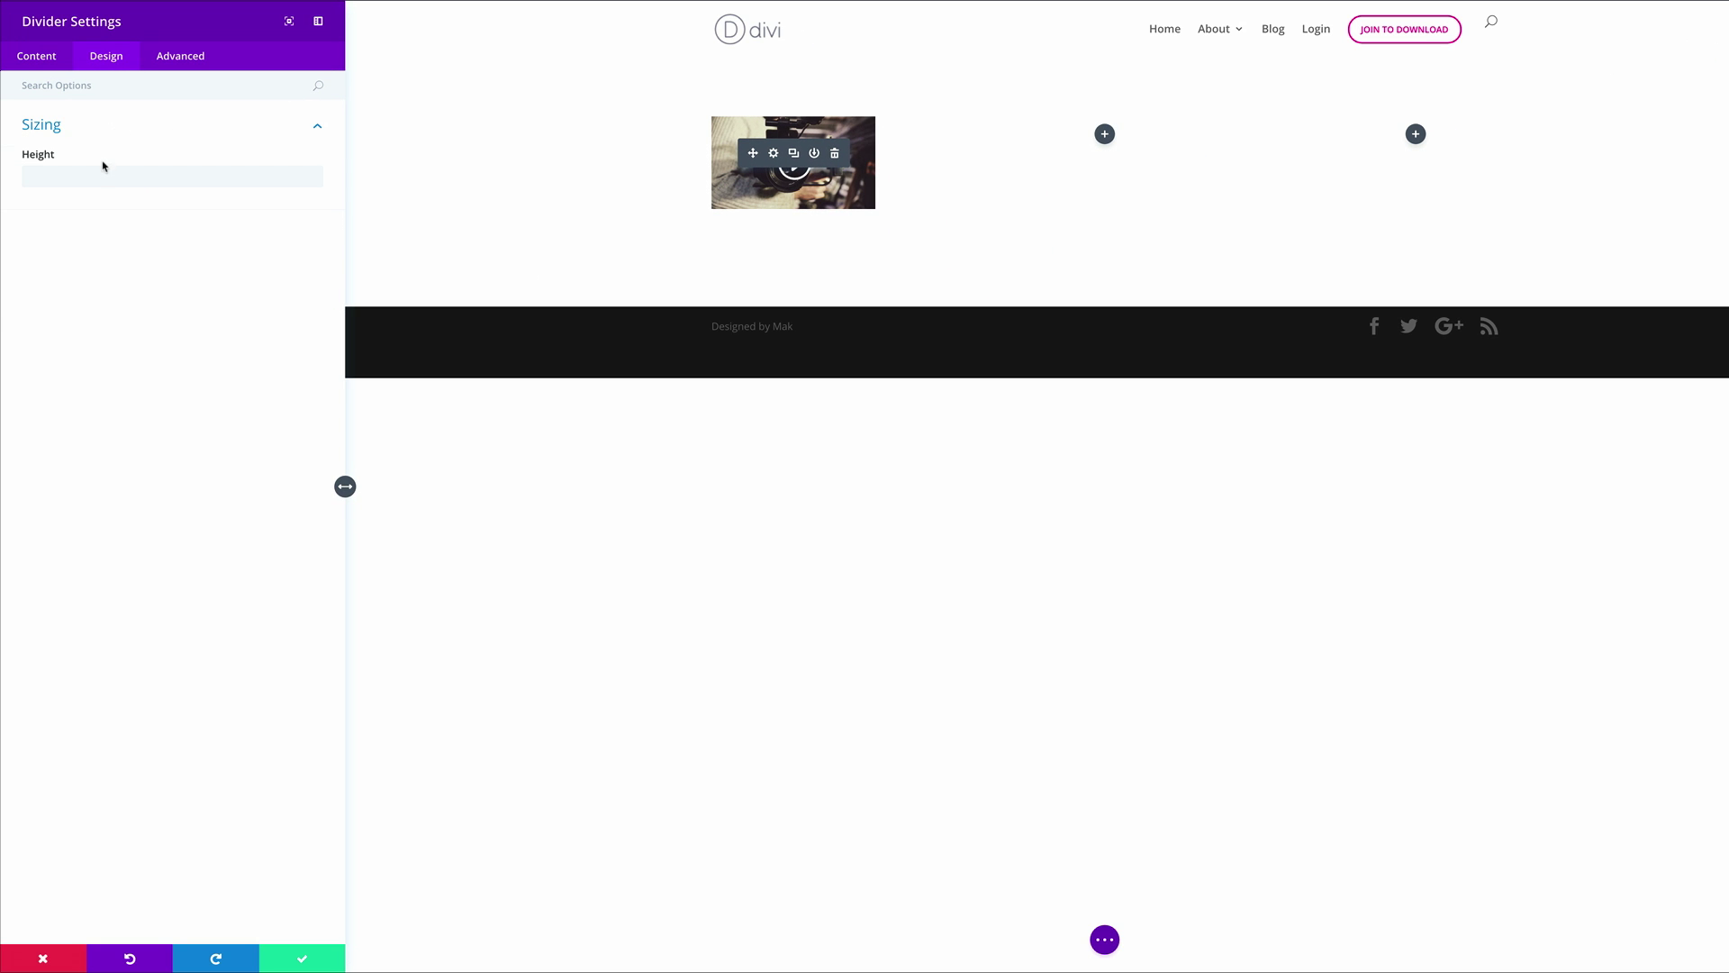
pyautogui.click(104, 175)
pyautogui.write('20')
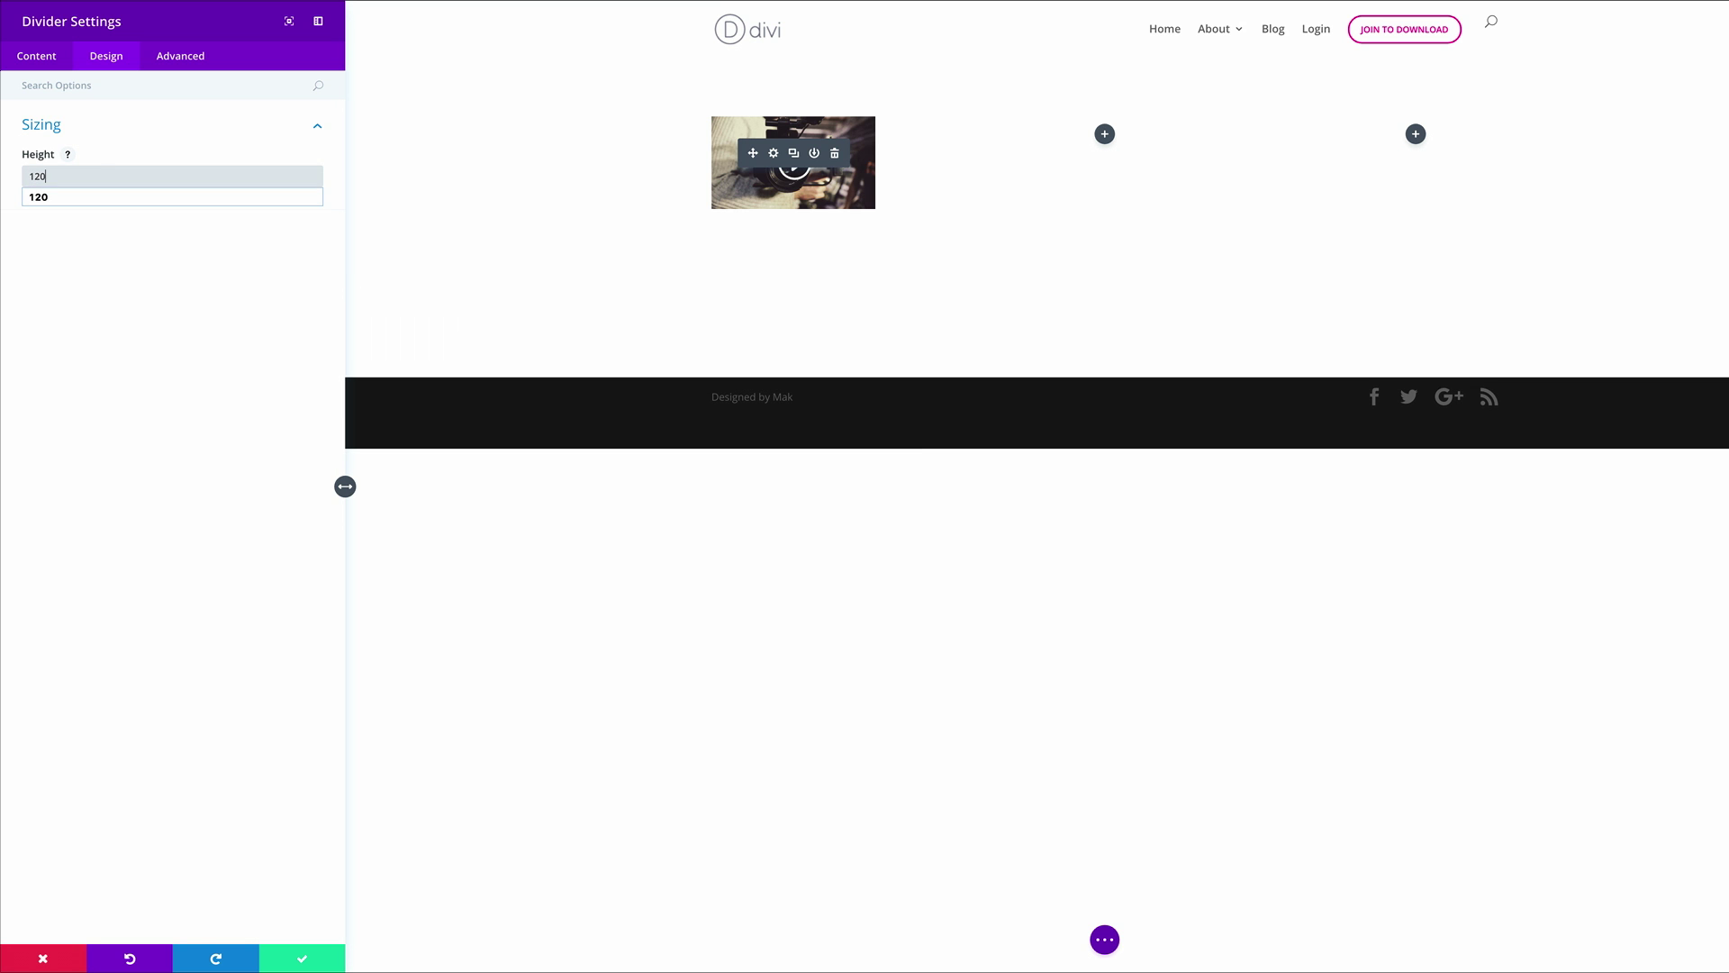
pyautogui.click(304, 960)
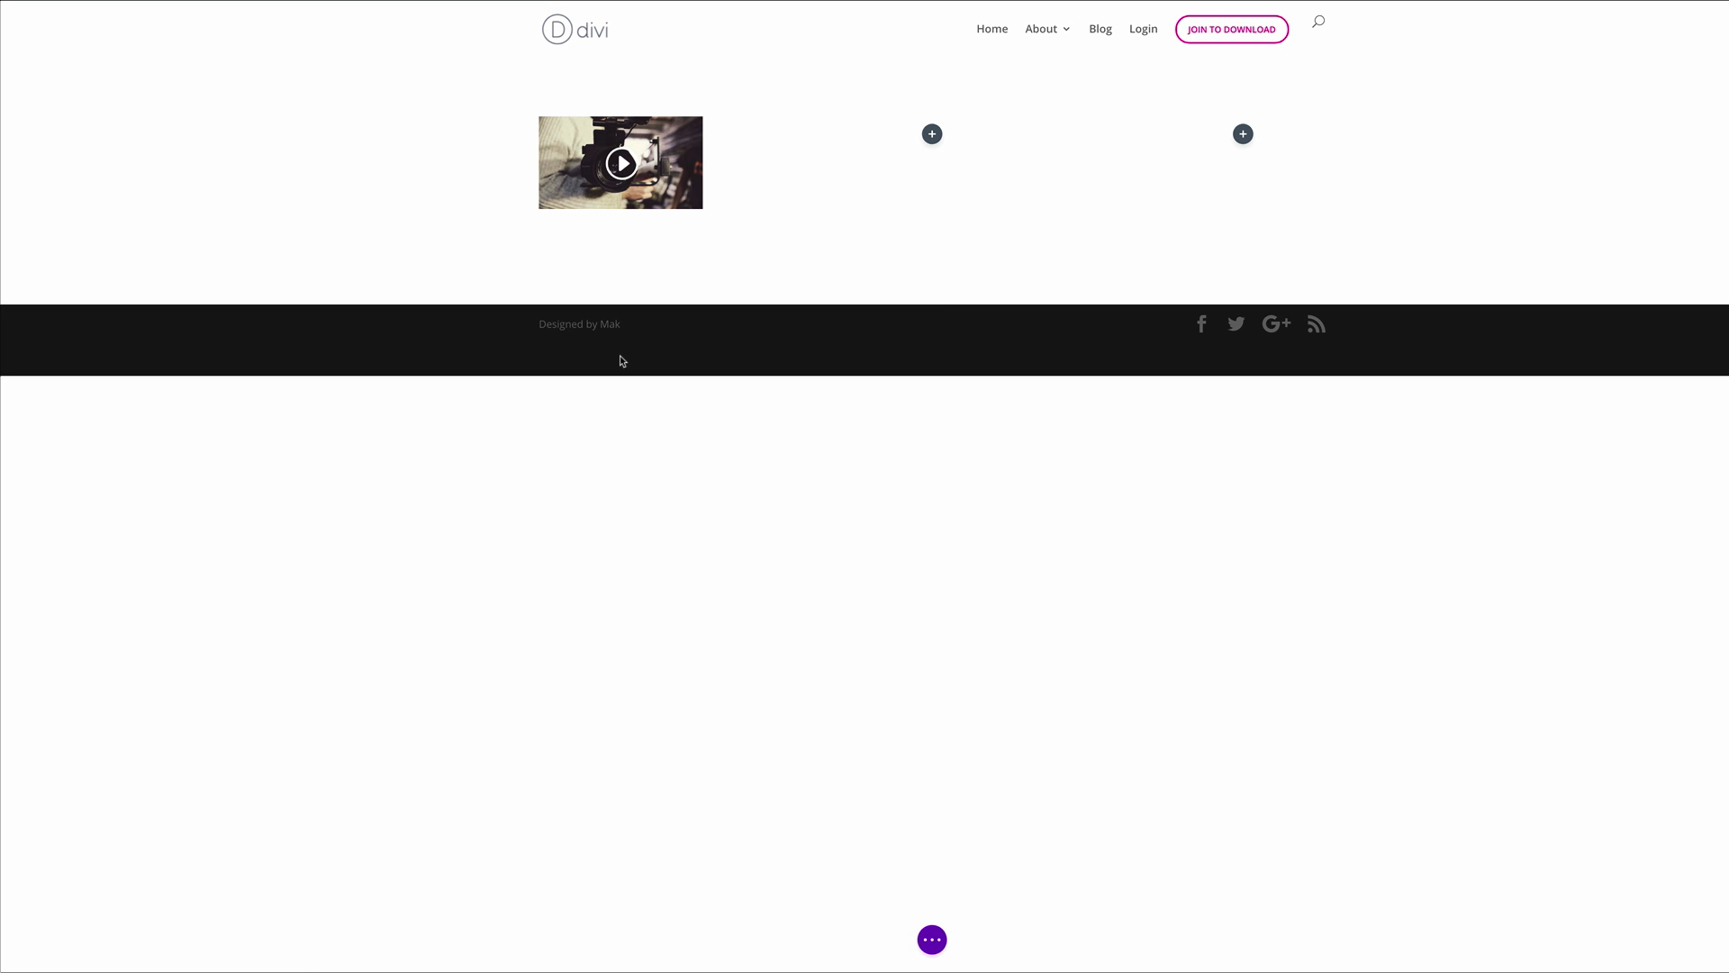
# - Fill the middle column with a large video and bring up the page-level builder bar
pyautogui.moveTo(639, 160)
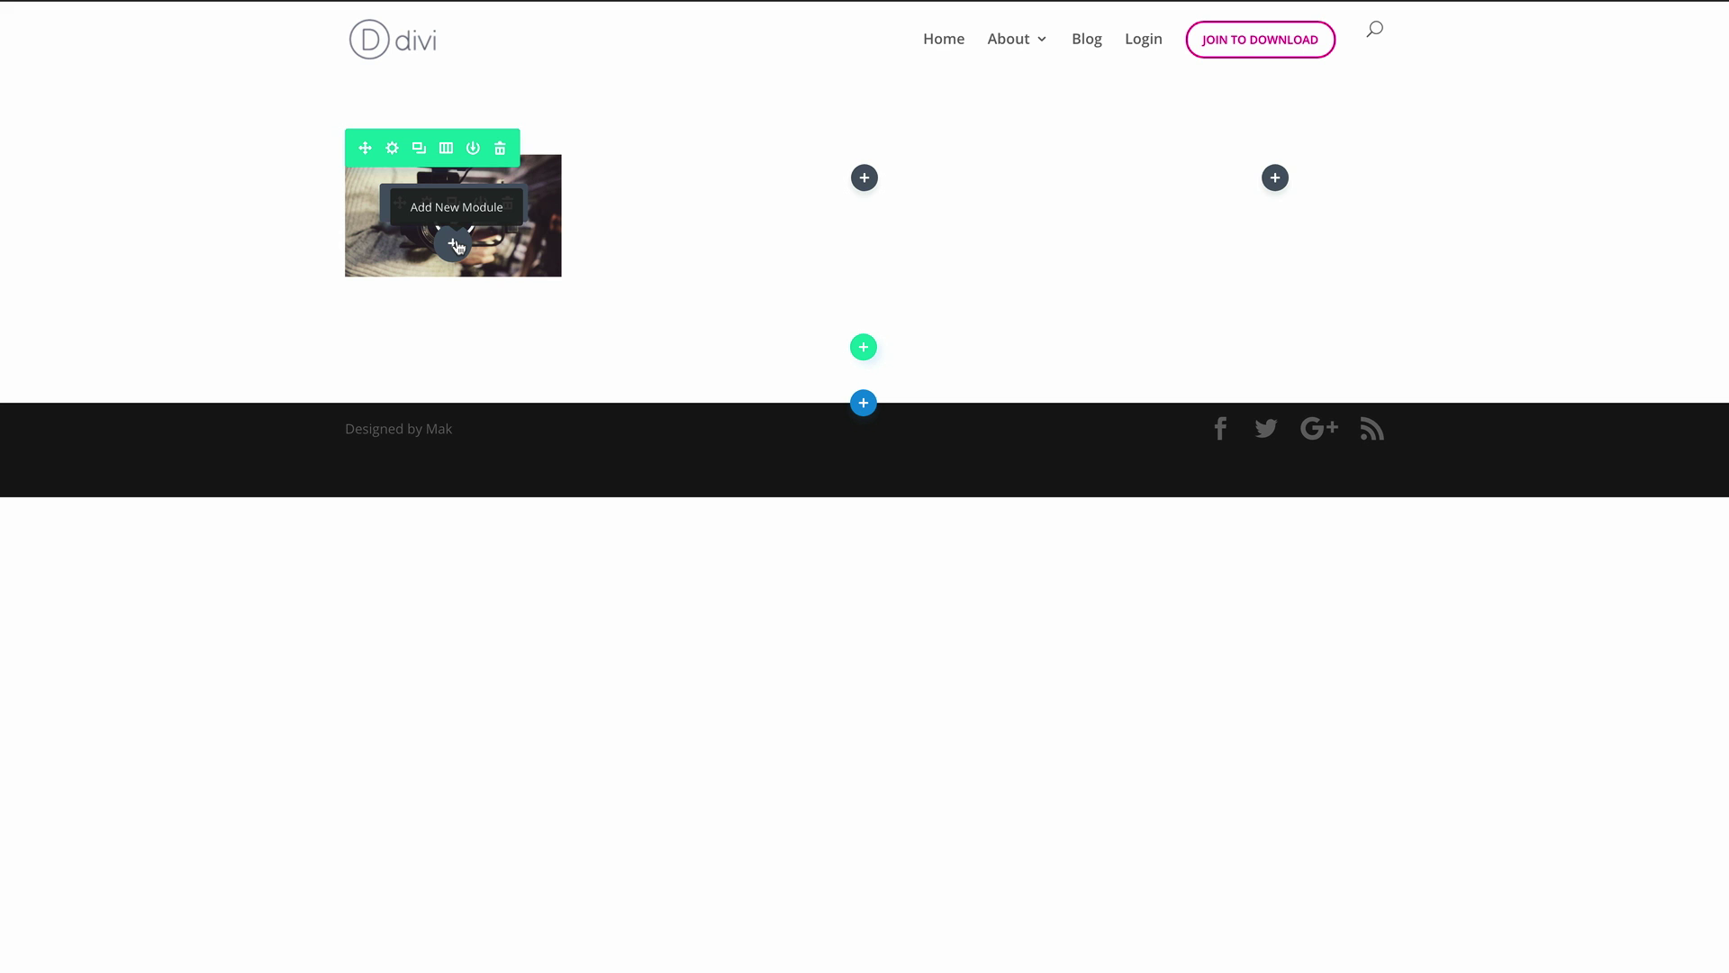
pyautogui.click(865, 180)
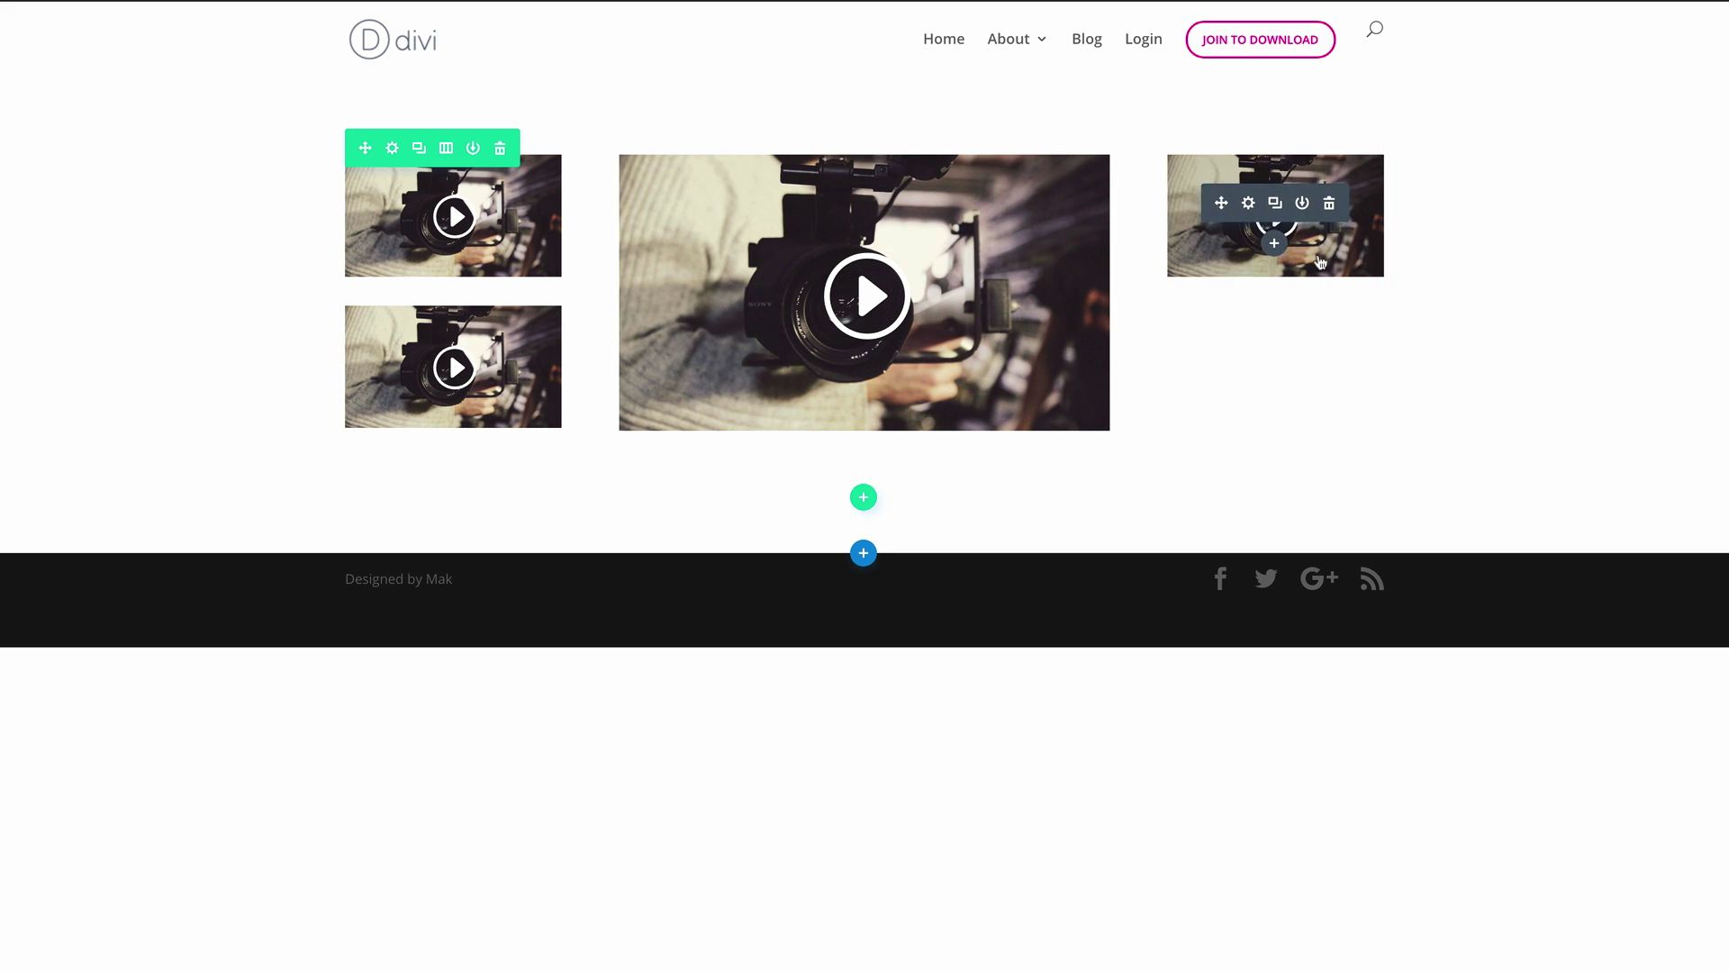
pyautogui.scroll(-3, 1321, 262)
pyautogui.click(864, 930)
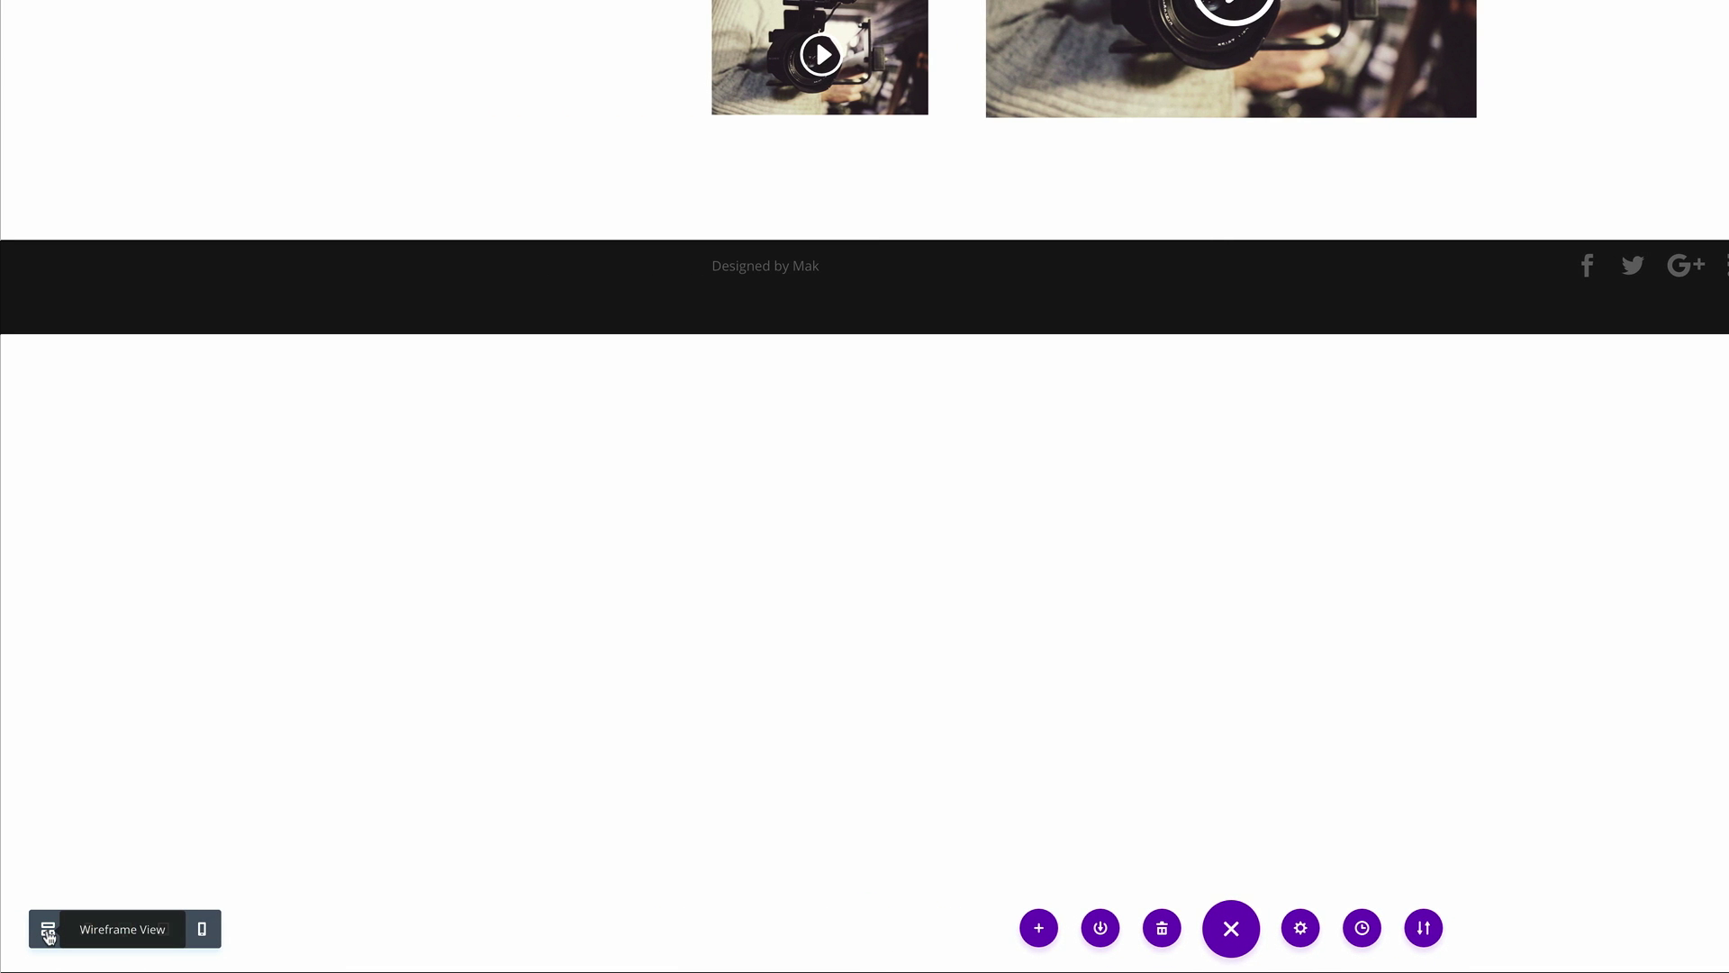
# - In wireframe view, arrange both side columns as Video, Divider, Video stacks
pyautogui.click(47, 934)
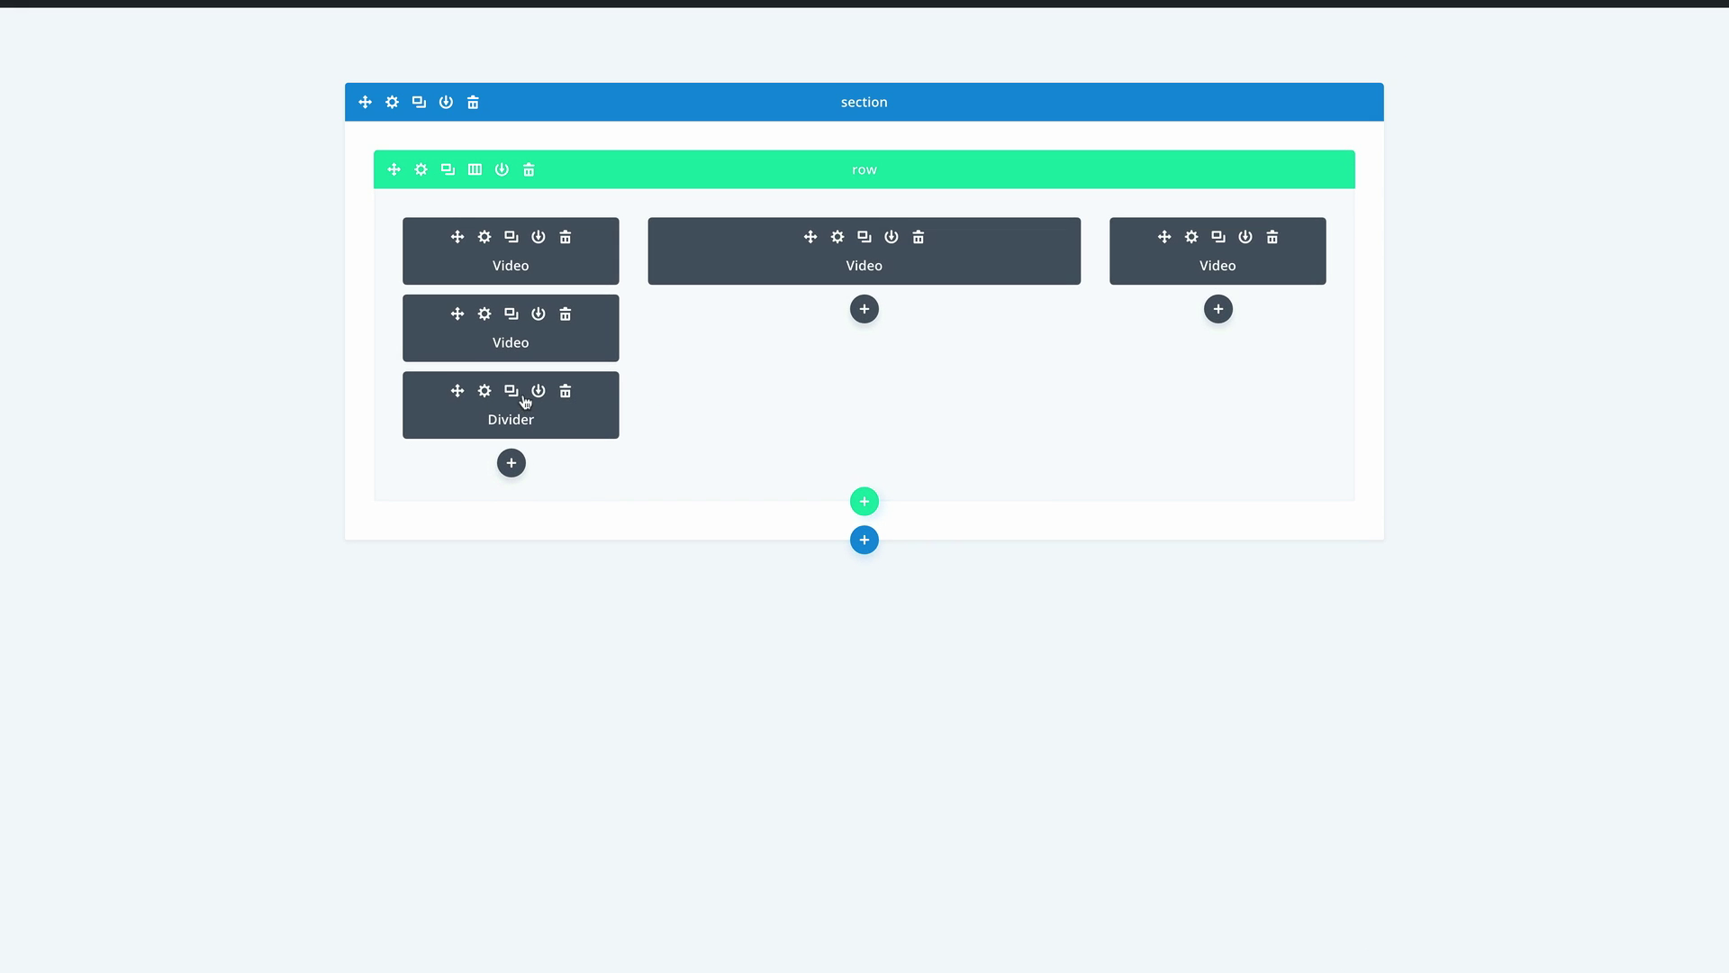
pyautogui.moveTo(457, 391); pyautogui.dragTo(451, 320)
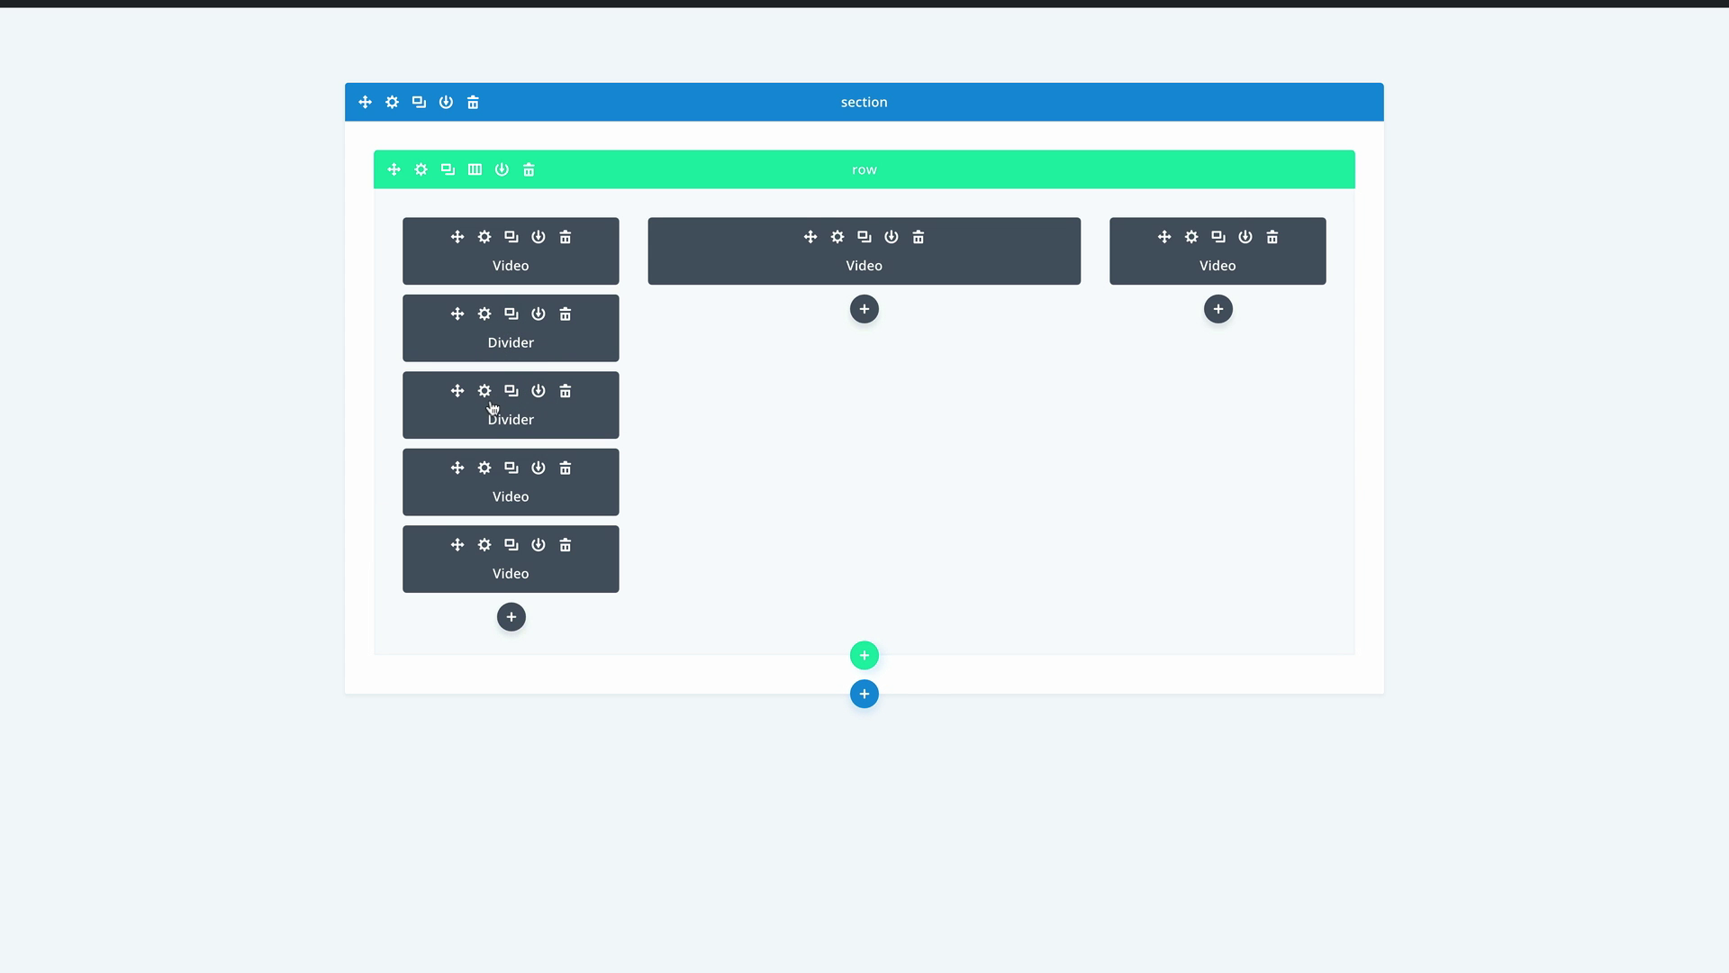
pyautogui.moveTo(457, 391); pyautogui.dragTo(1238, 305)
pyautogui.moveTo(458, 467); pyautogui.dragTo(1231, 405)
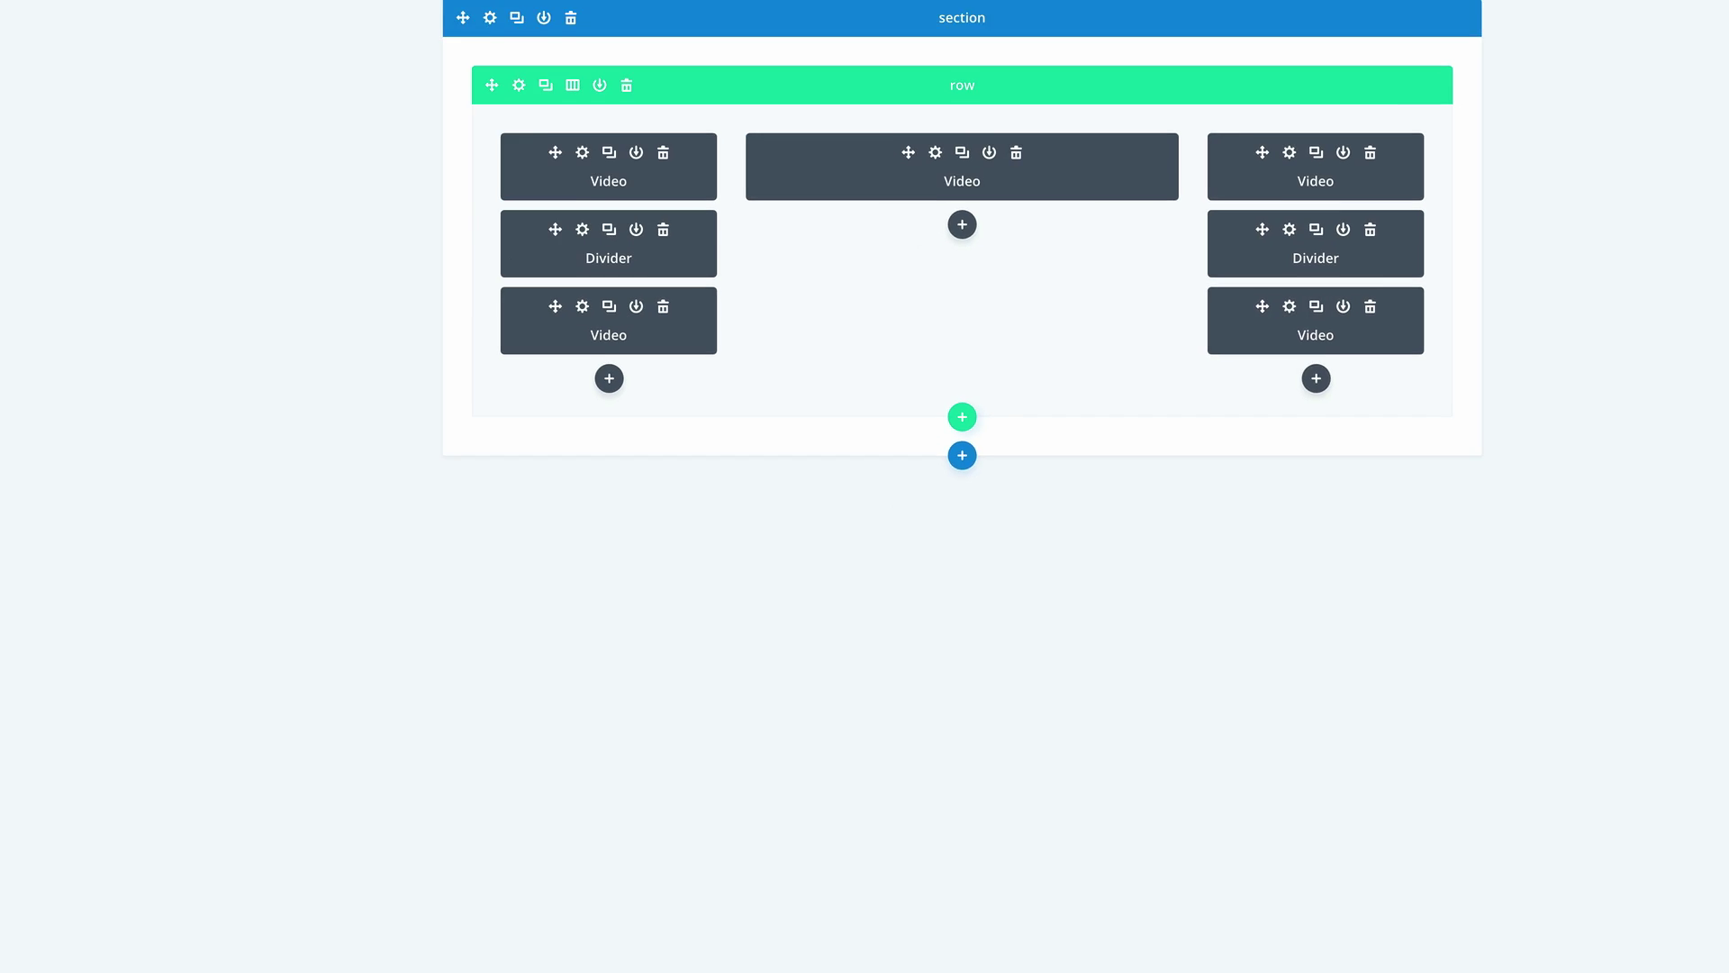
pyautogui.click(88, 930)
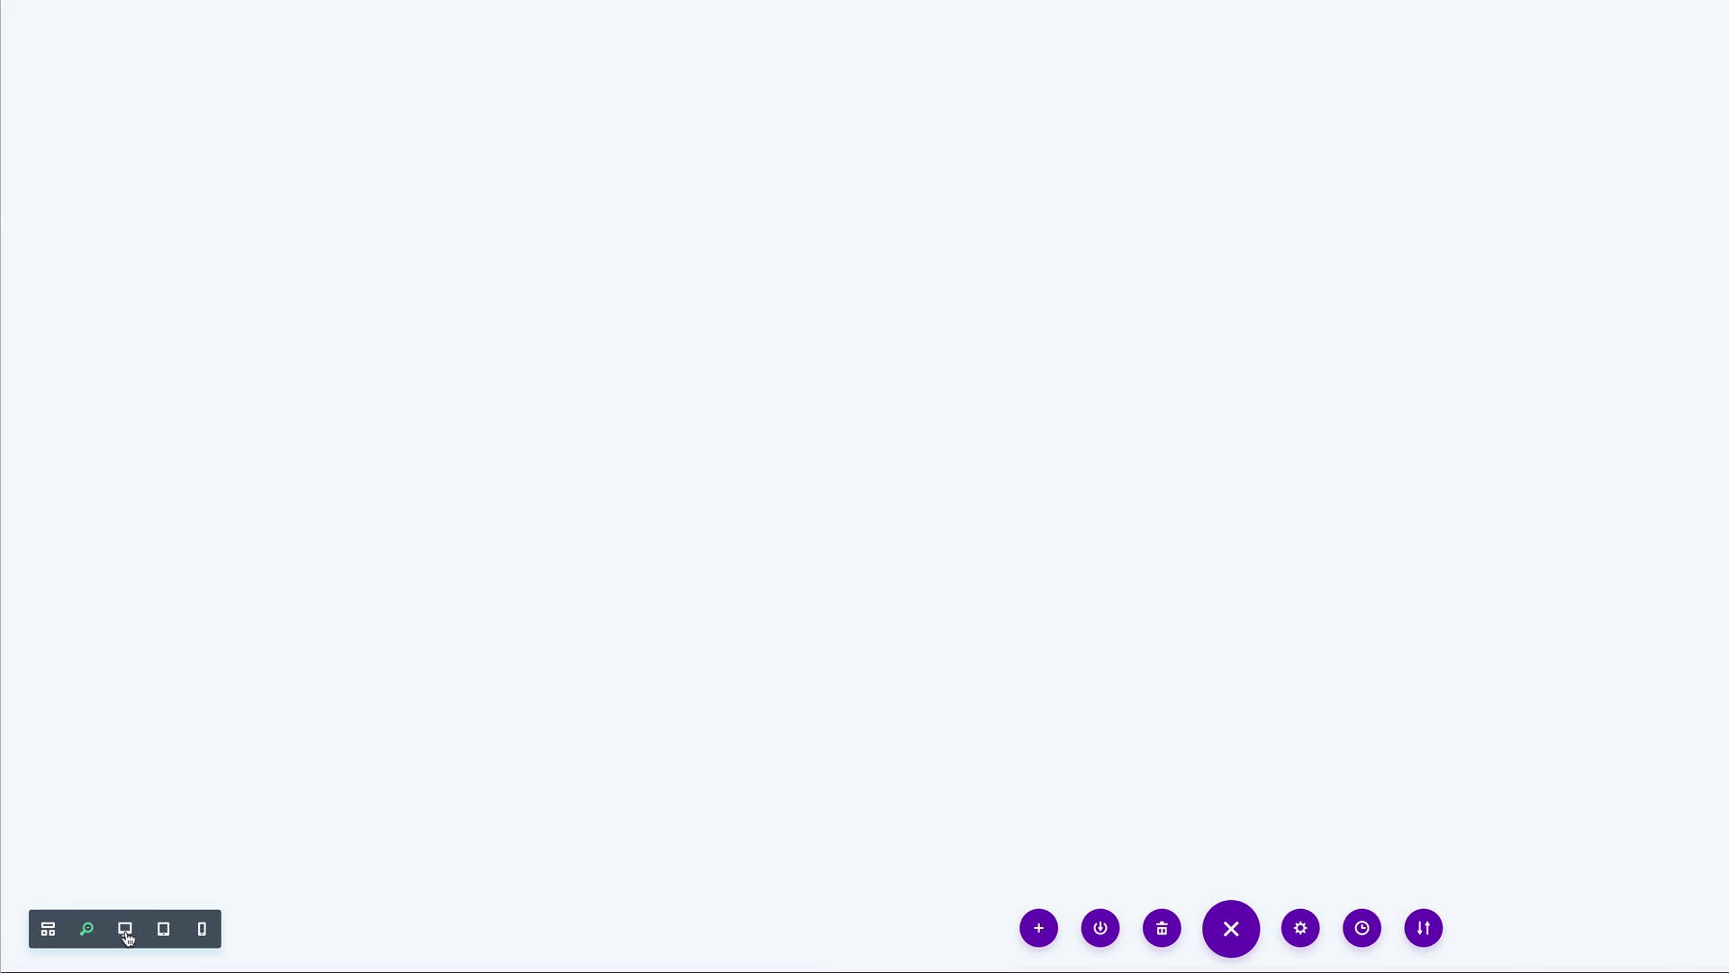
# - Give the video section a dark grey #333333 background colour
pyautogui.click(125, 928)
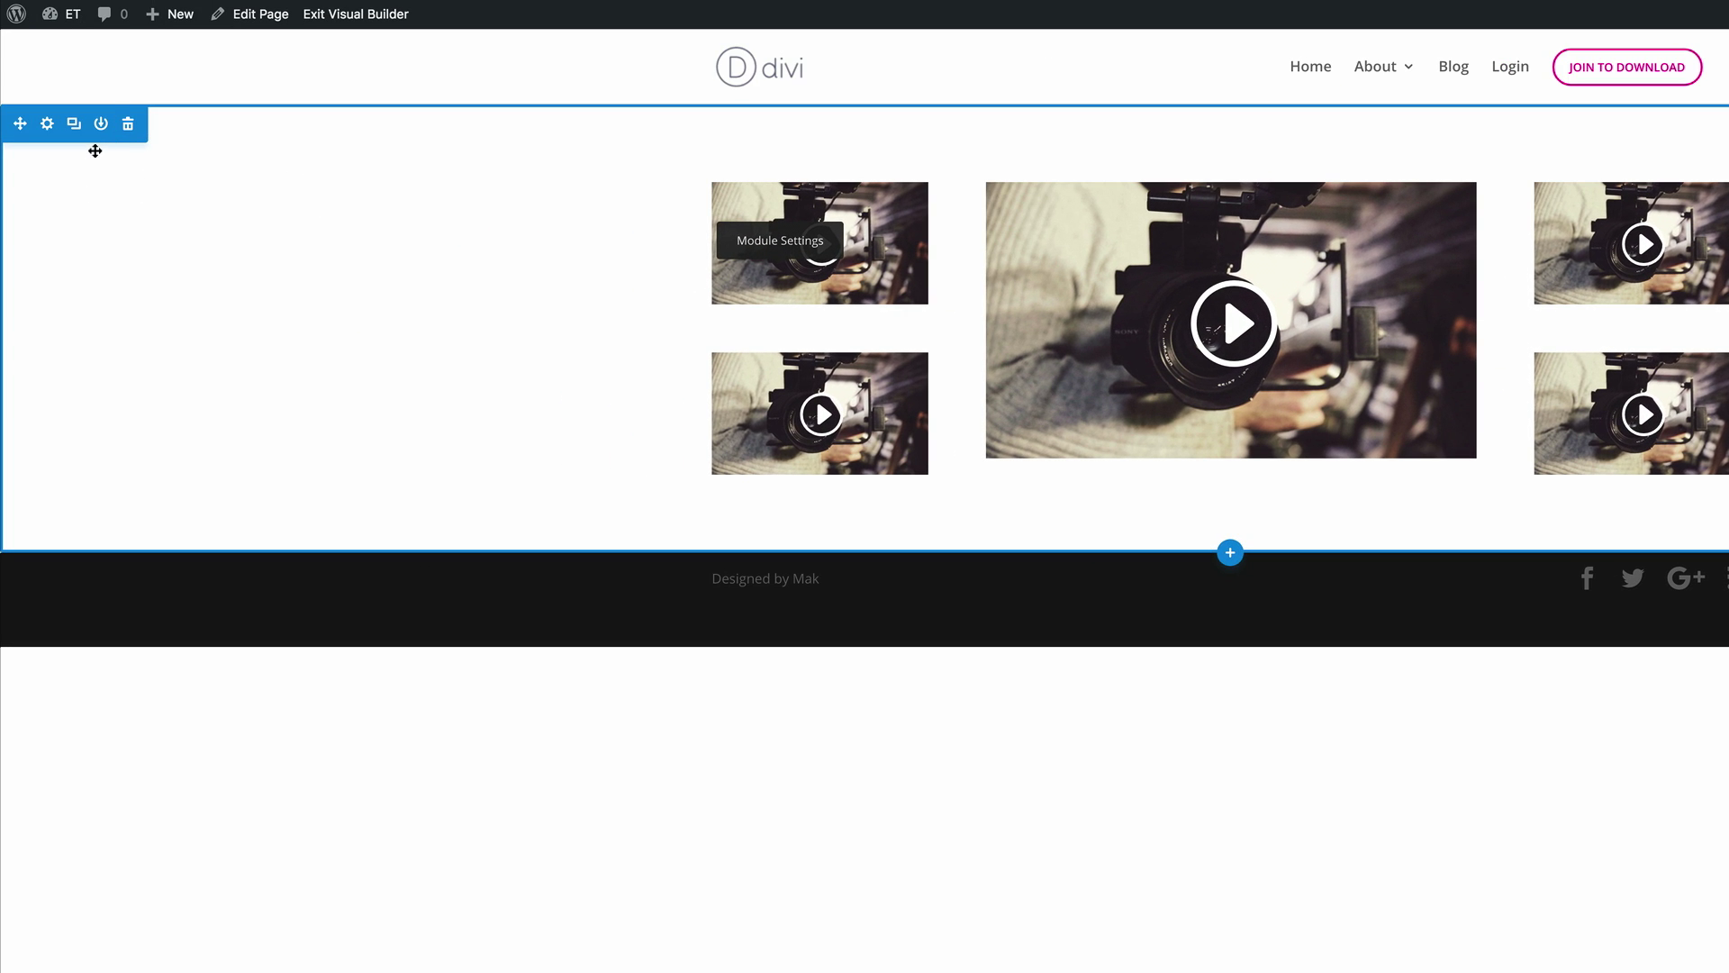
pyautogui.click(48, 127)
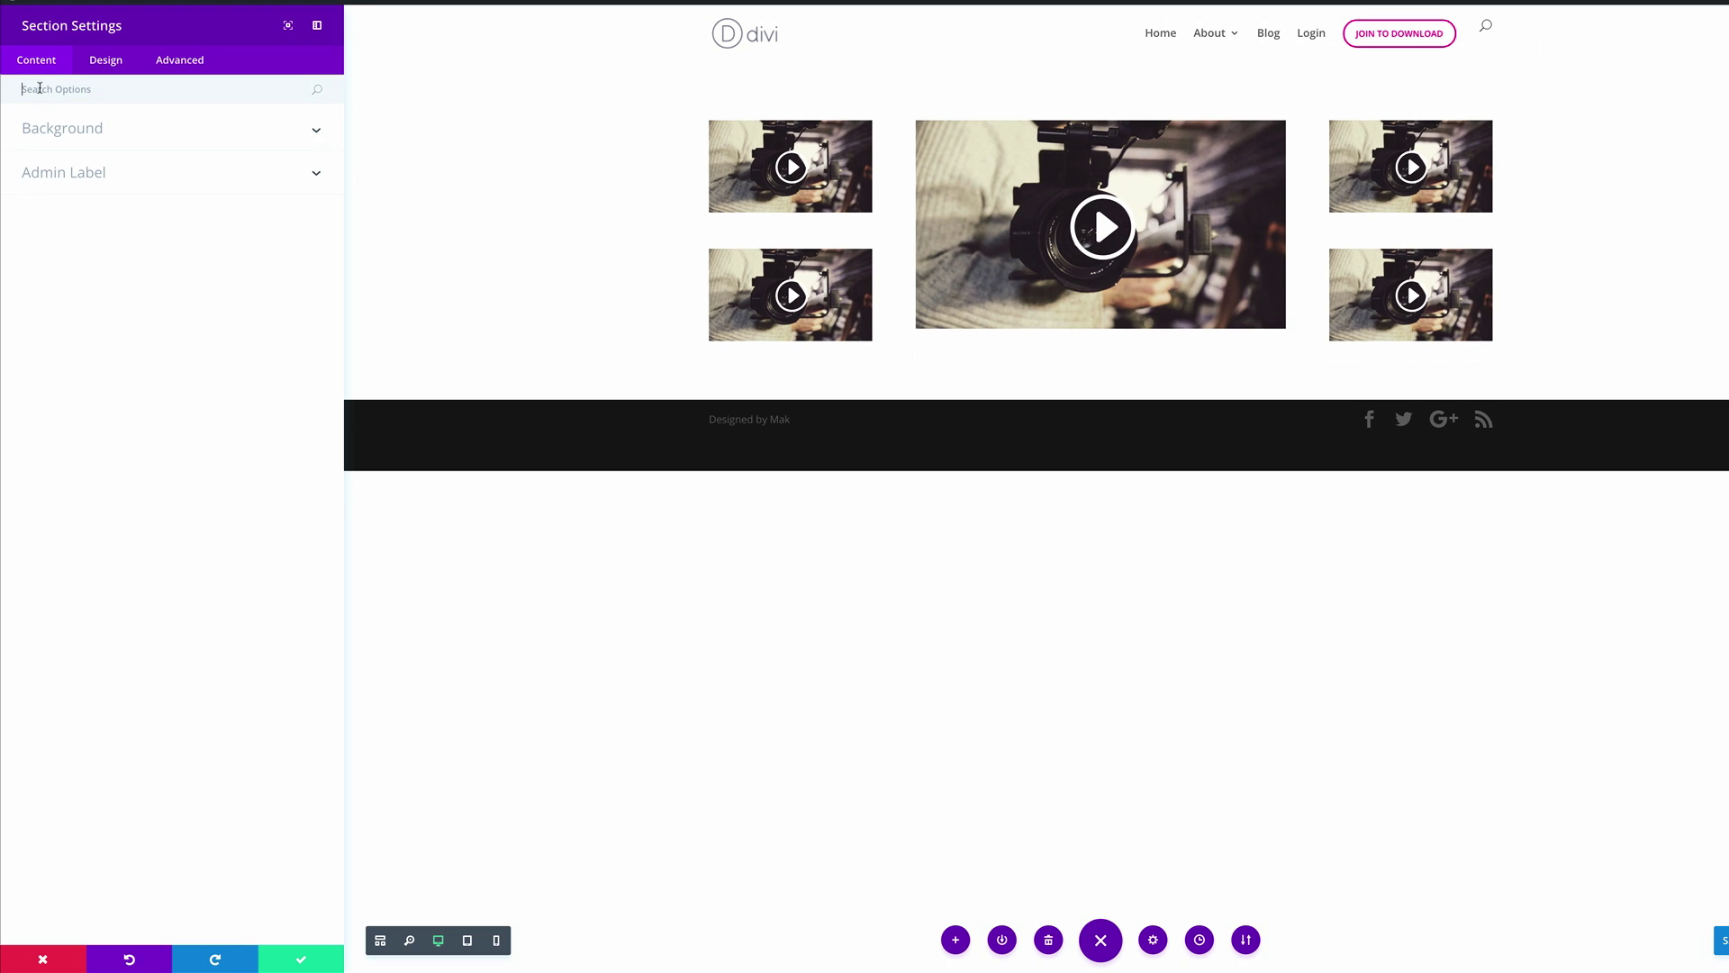
pyautogui.click(47, 126)
pyautogui.click(171, 260)
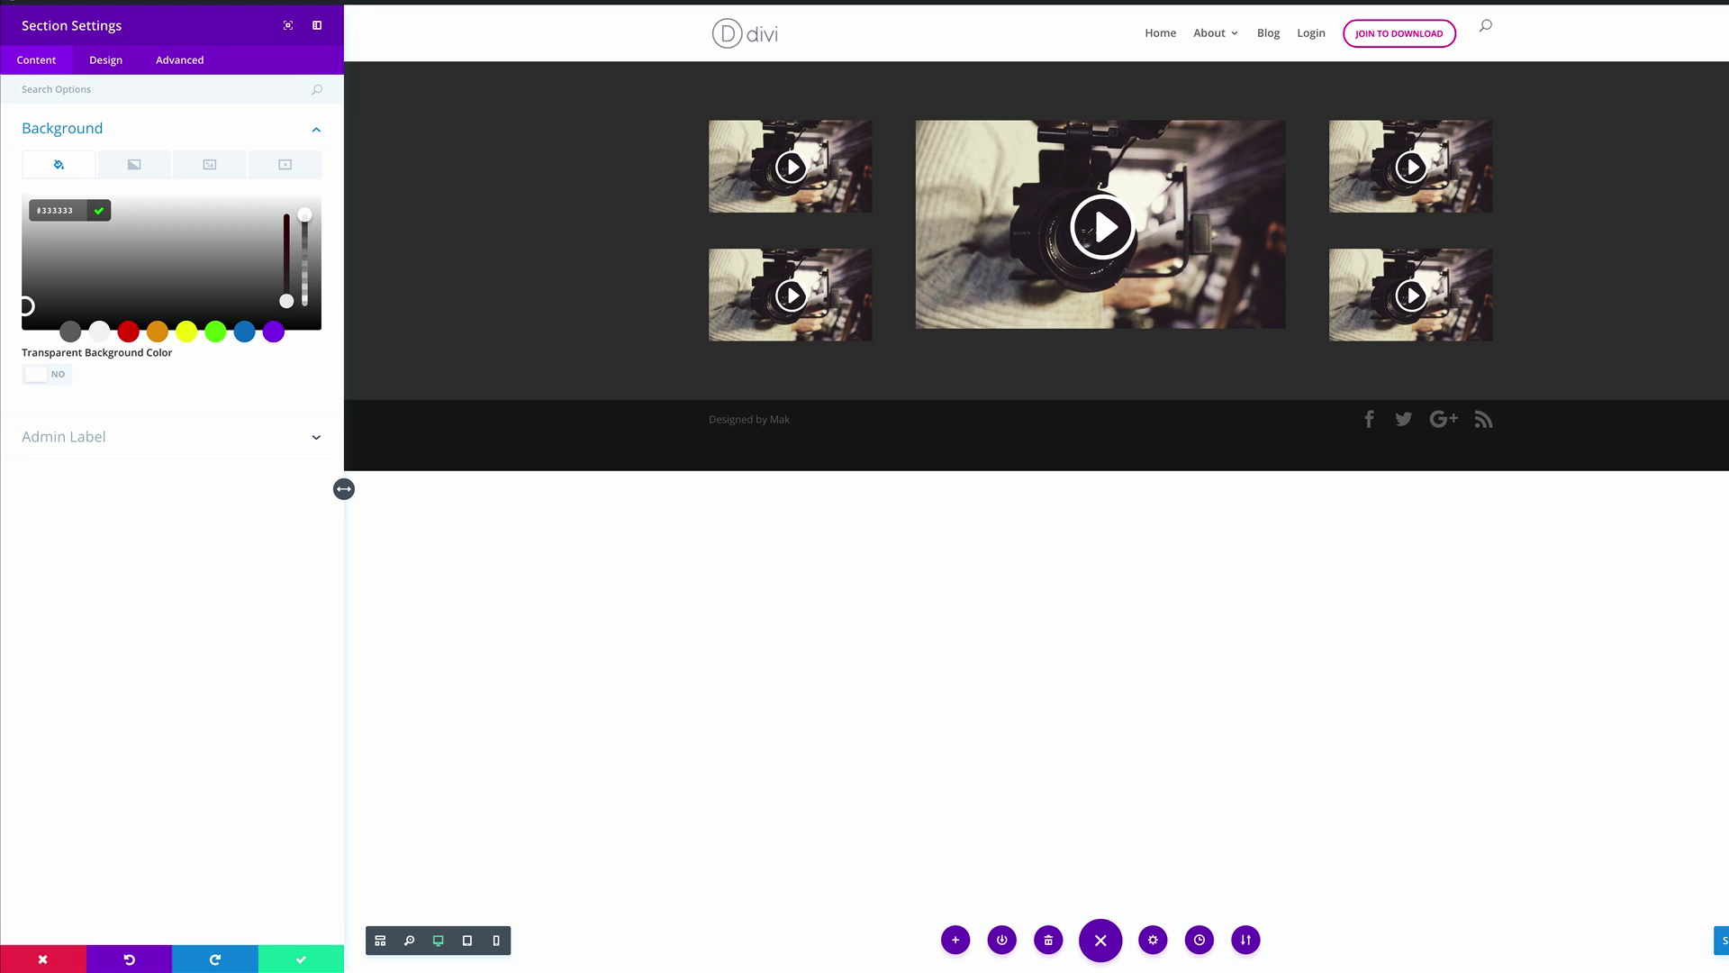
pyautogui.click(301, 957)
# - Set the section's top and bottom padding to 0px and save
pyautogui.click(35, 73)
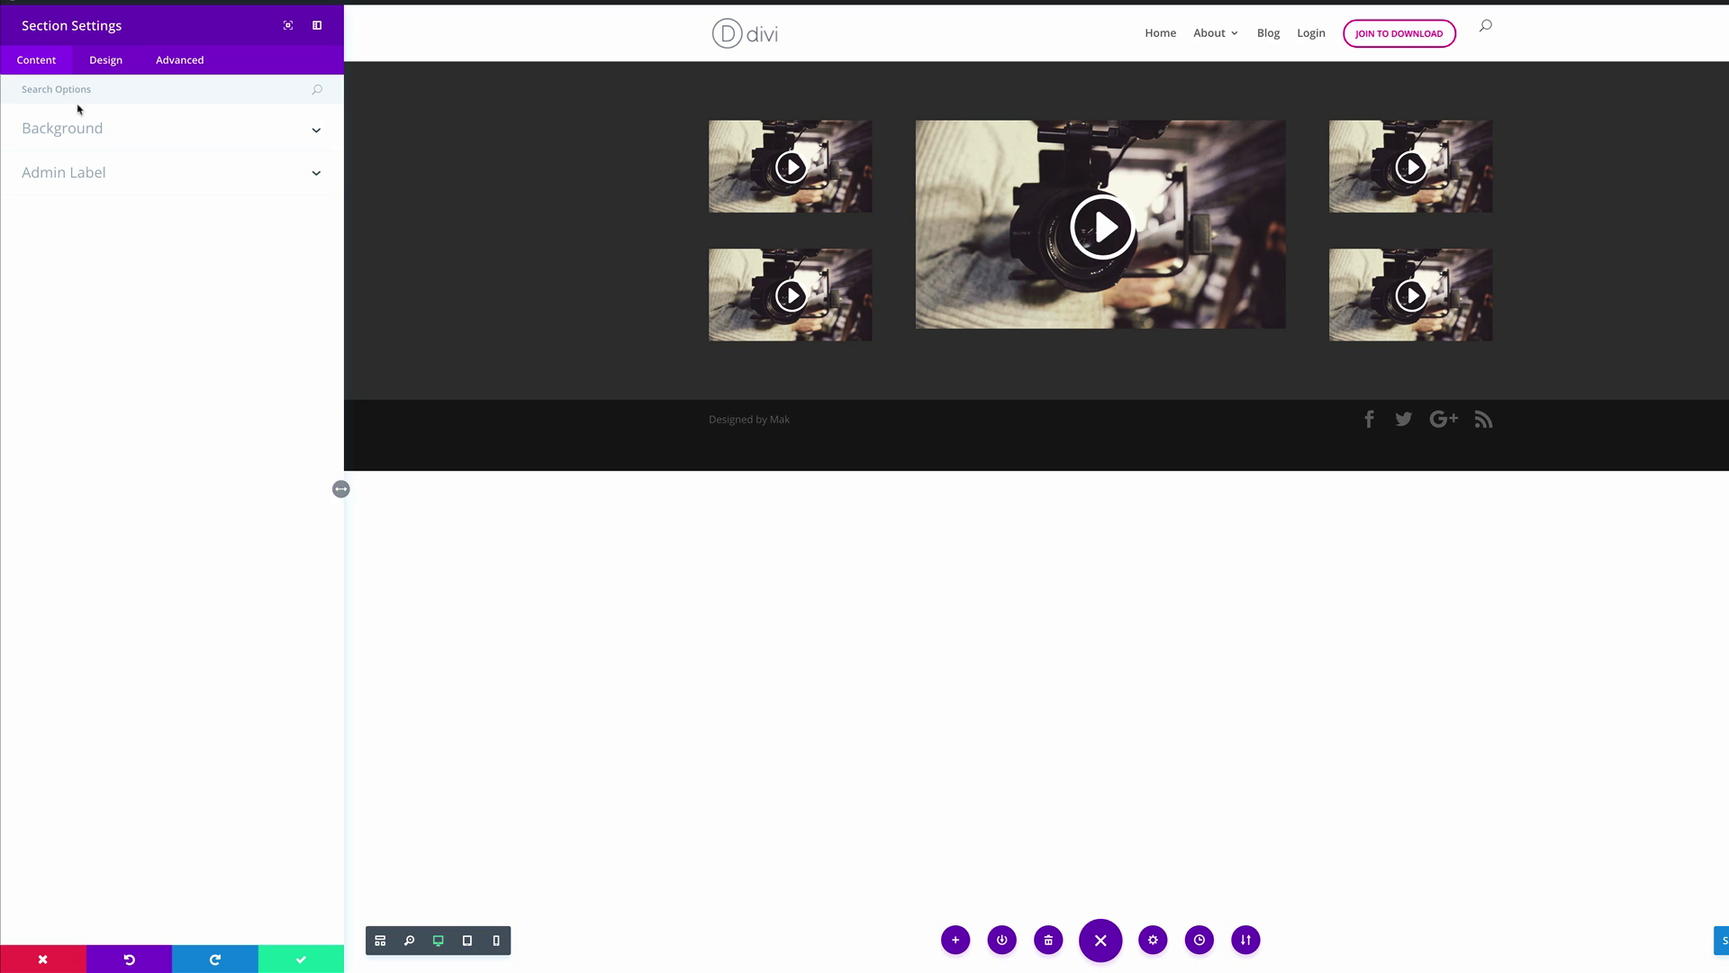
pyautogui.click(115, 65)
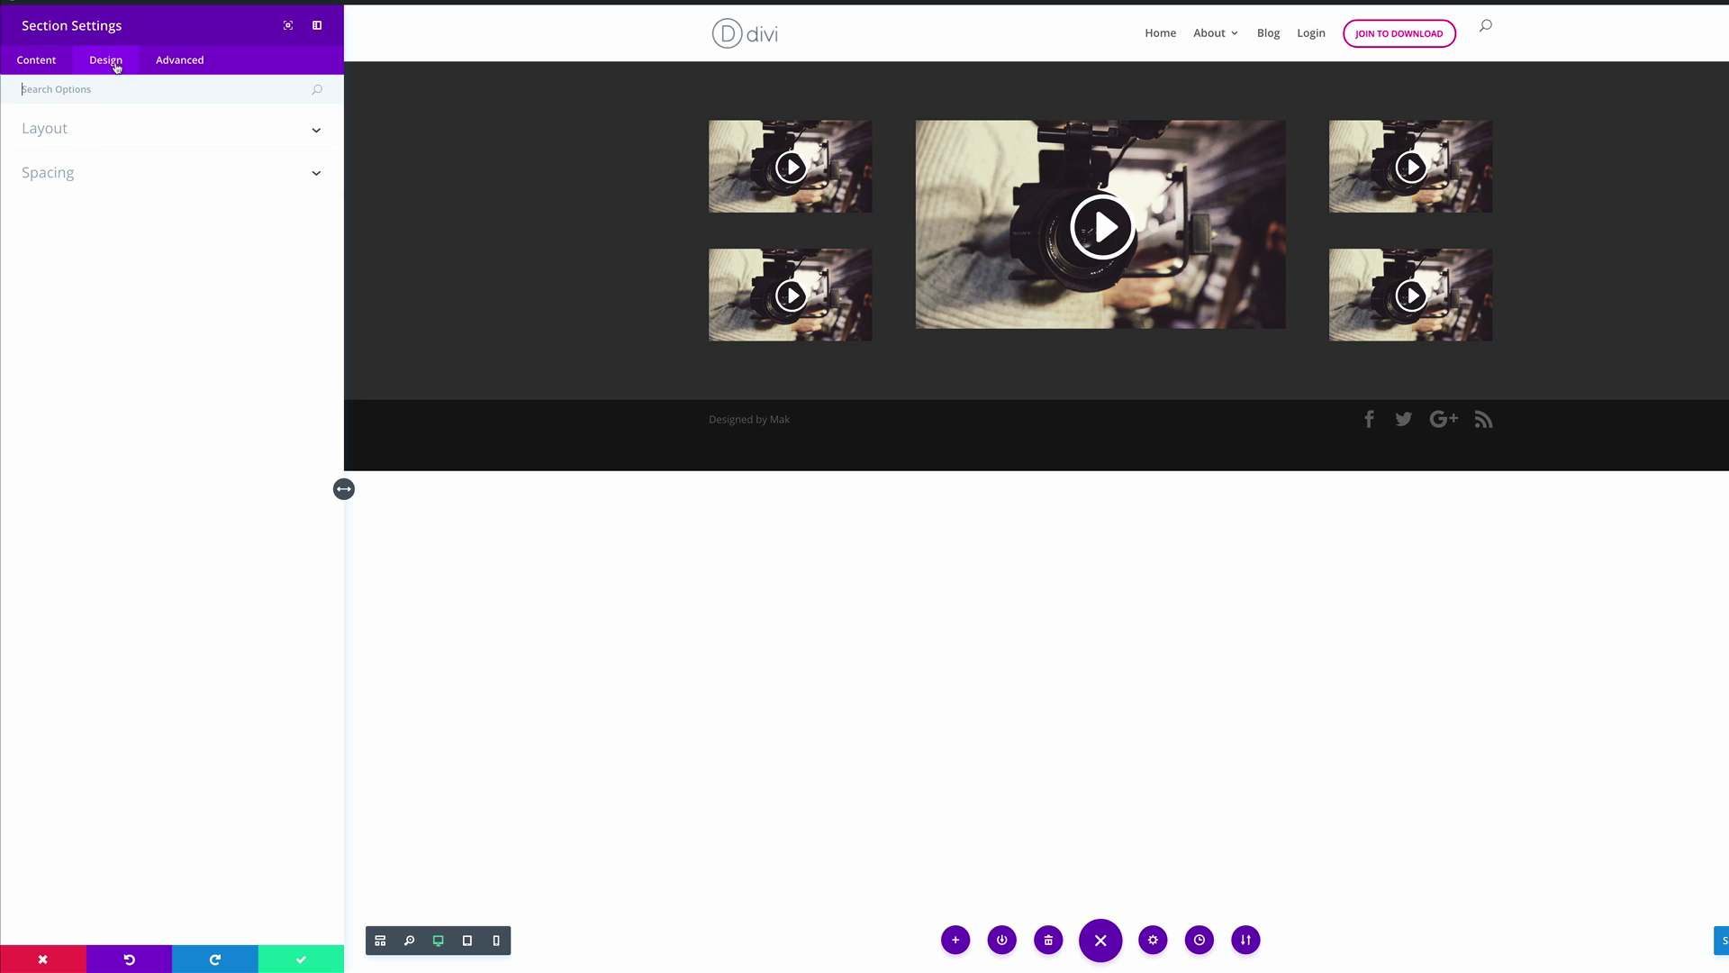
pyautogui.click(70, 179)
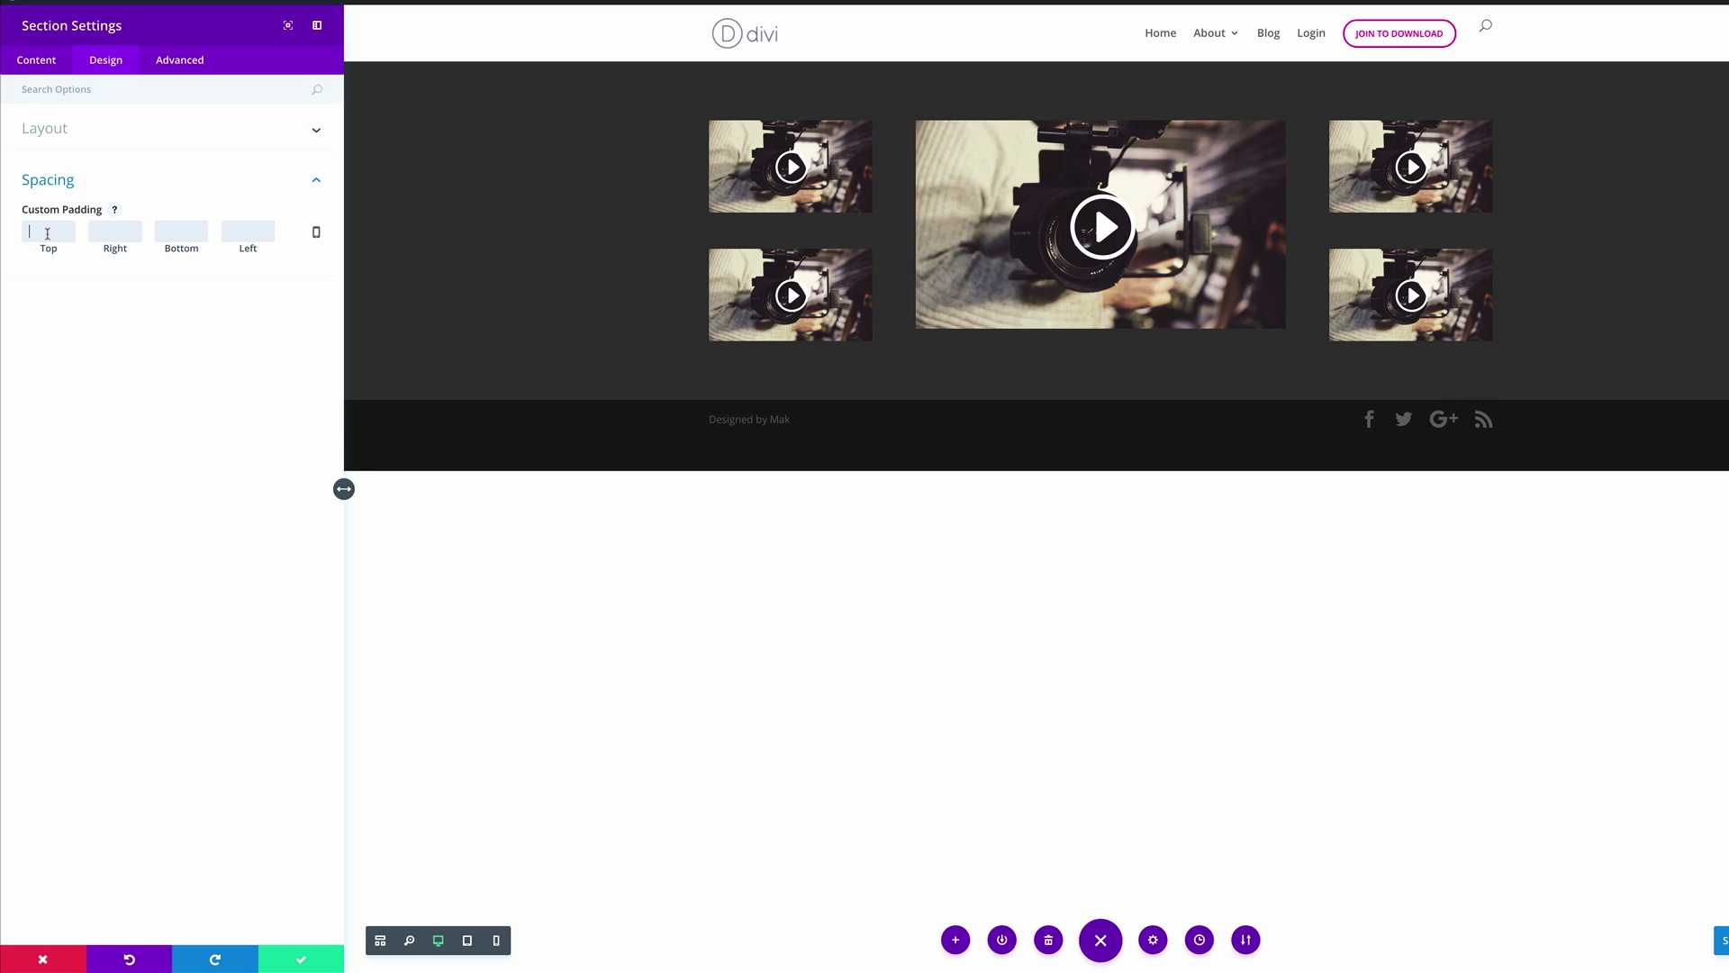
pyautogui.write('0')
pyautogui.click(192, 232)
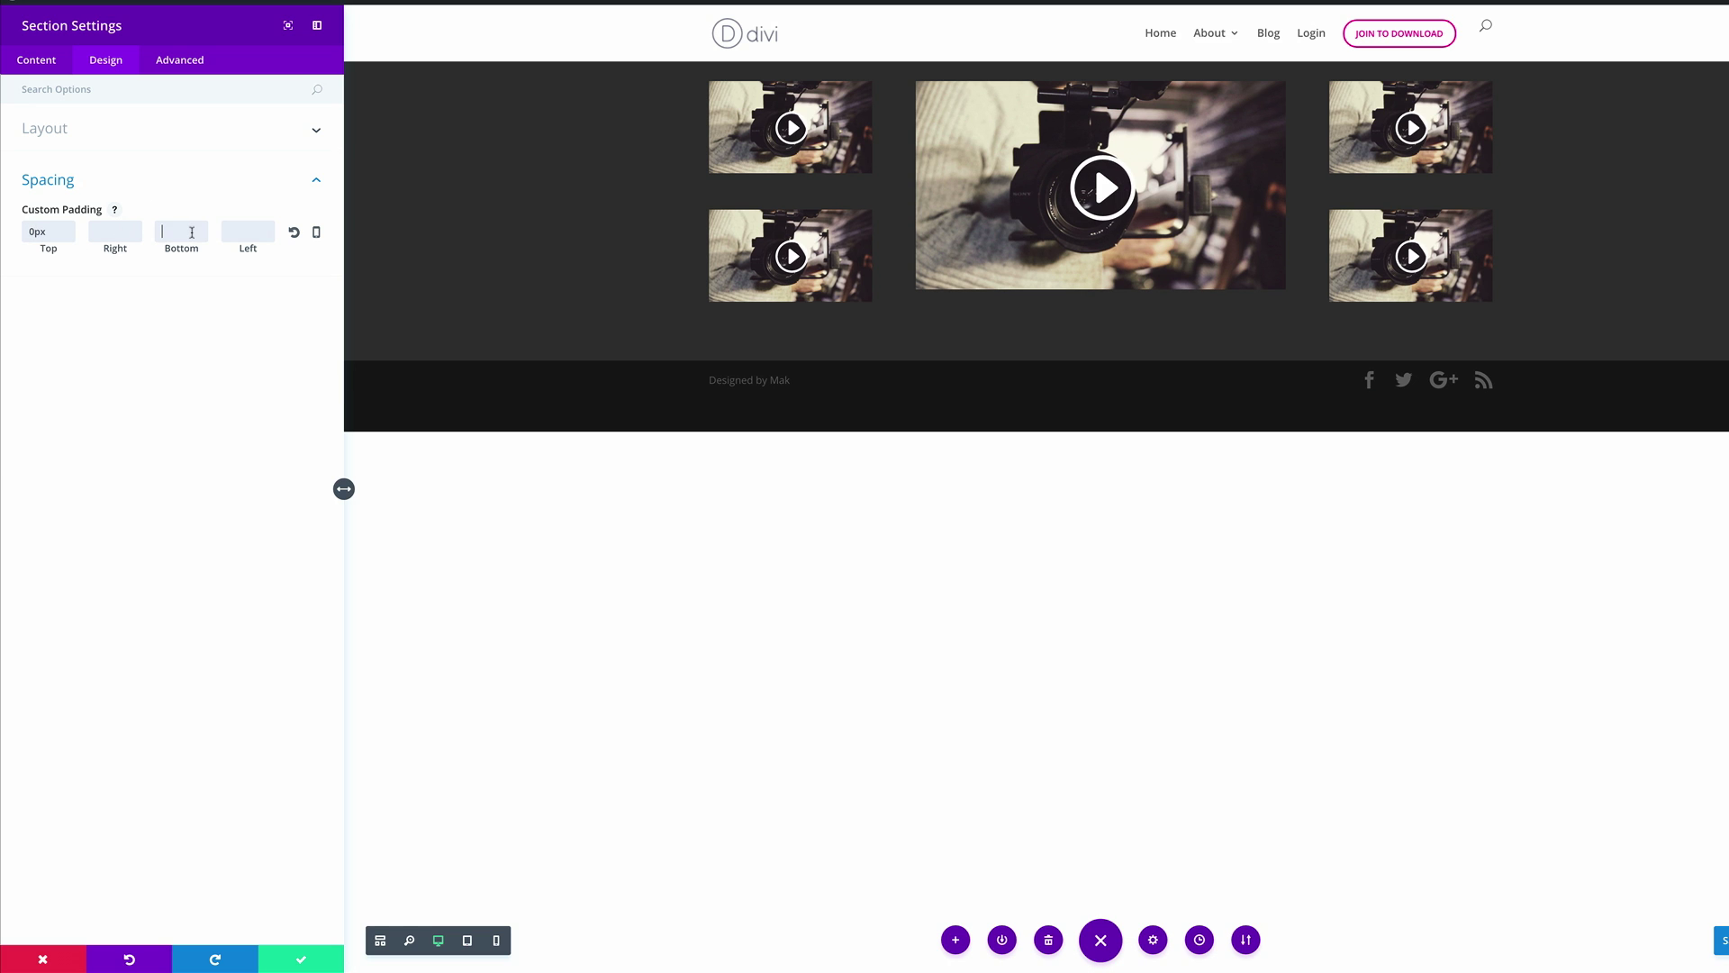
pyautogui.write('0')
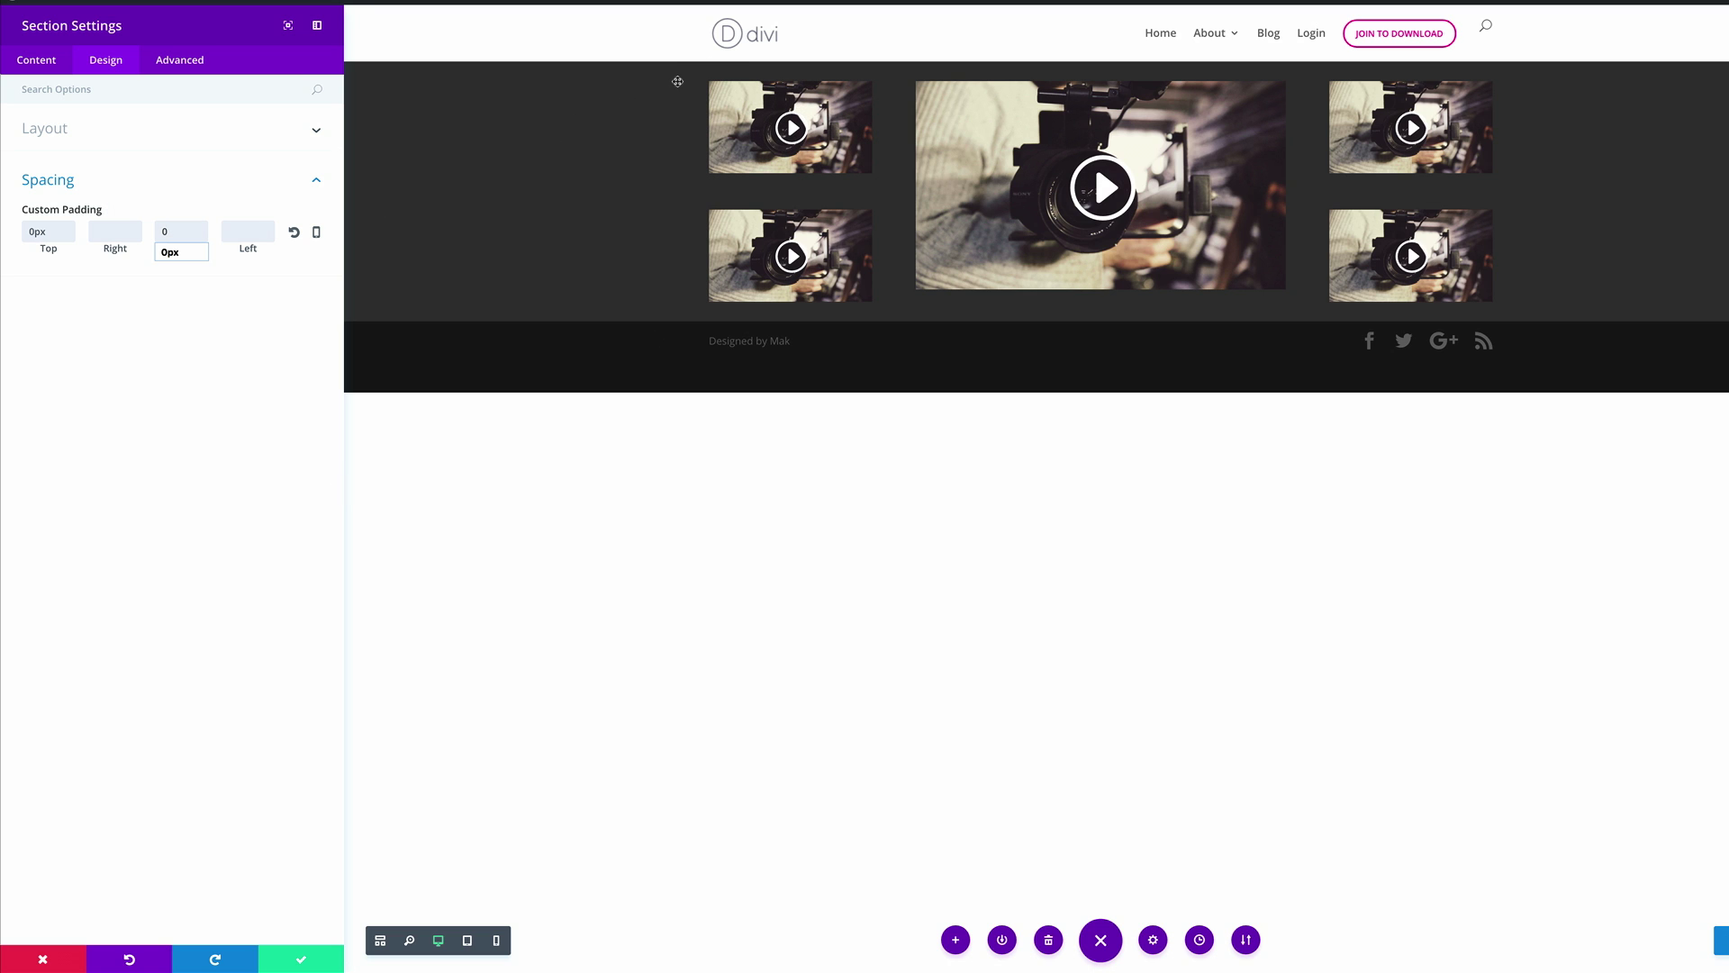
pyautogui.click(329, 375)
pyautogui.click(302, 960)
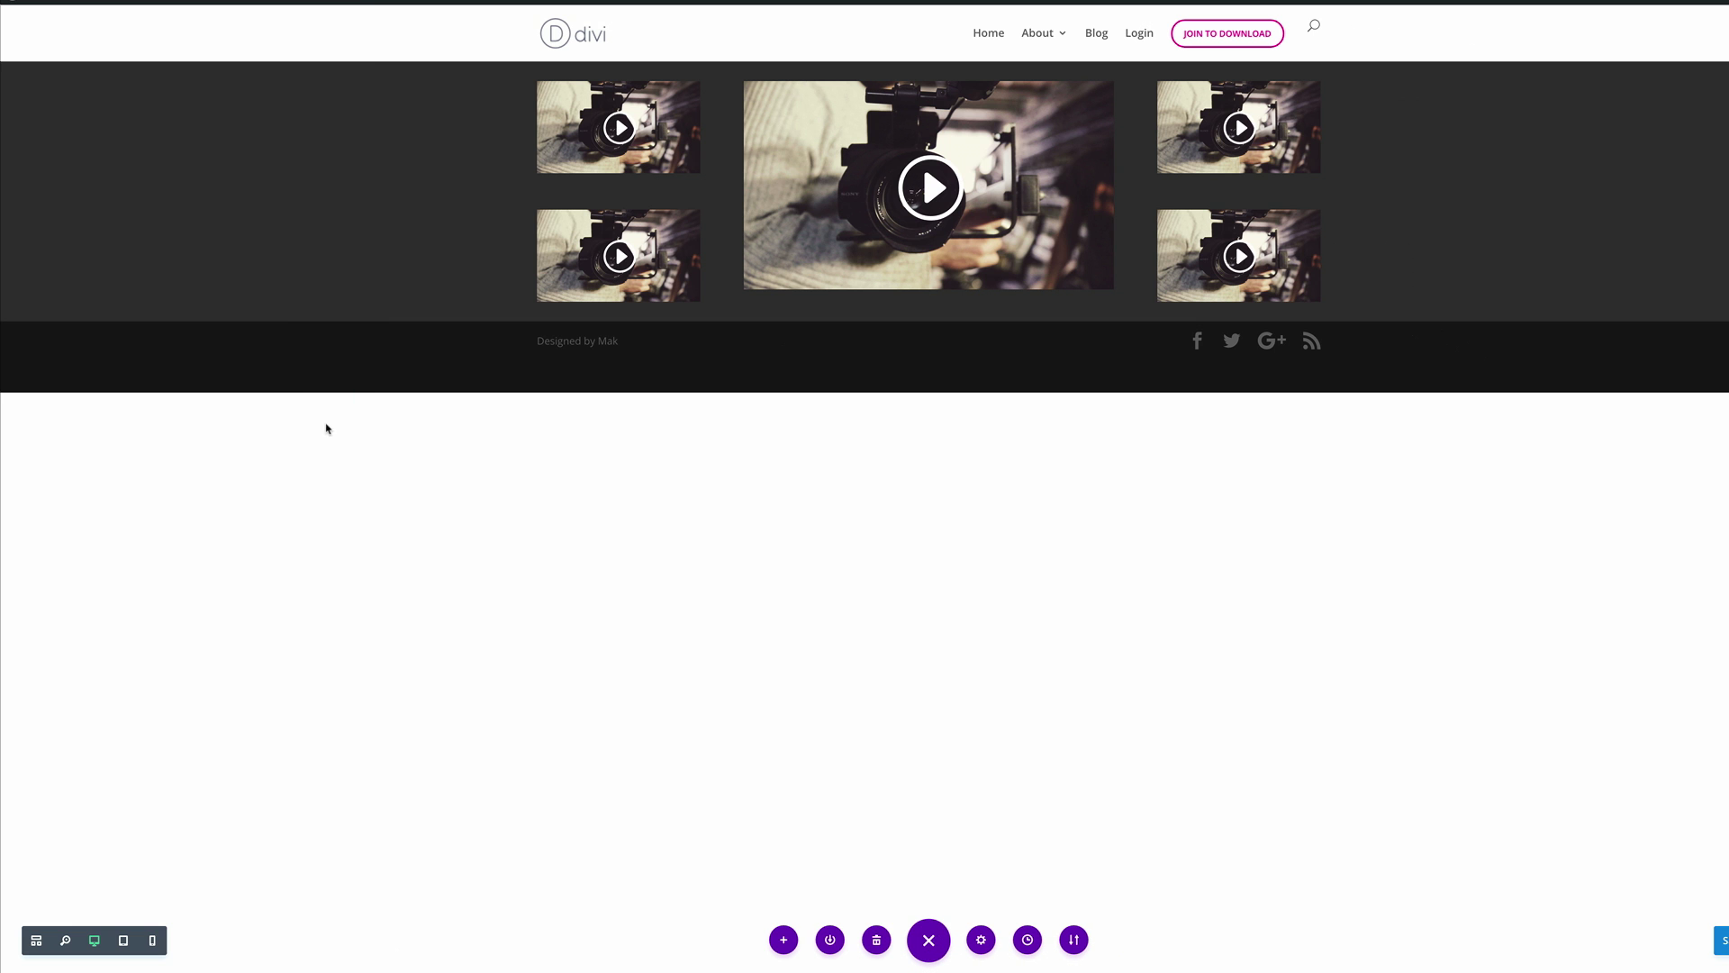
pyautogui.moveTo(654, 78)
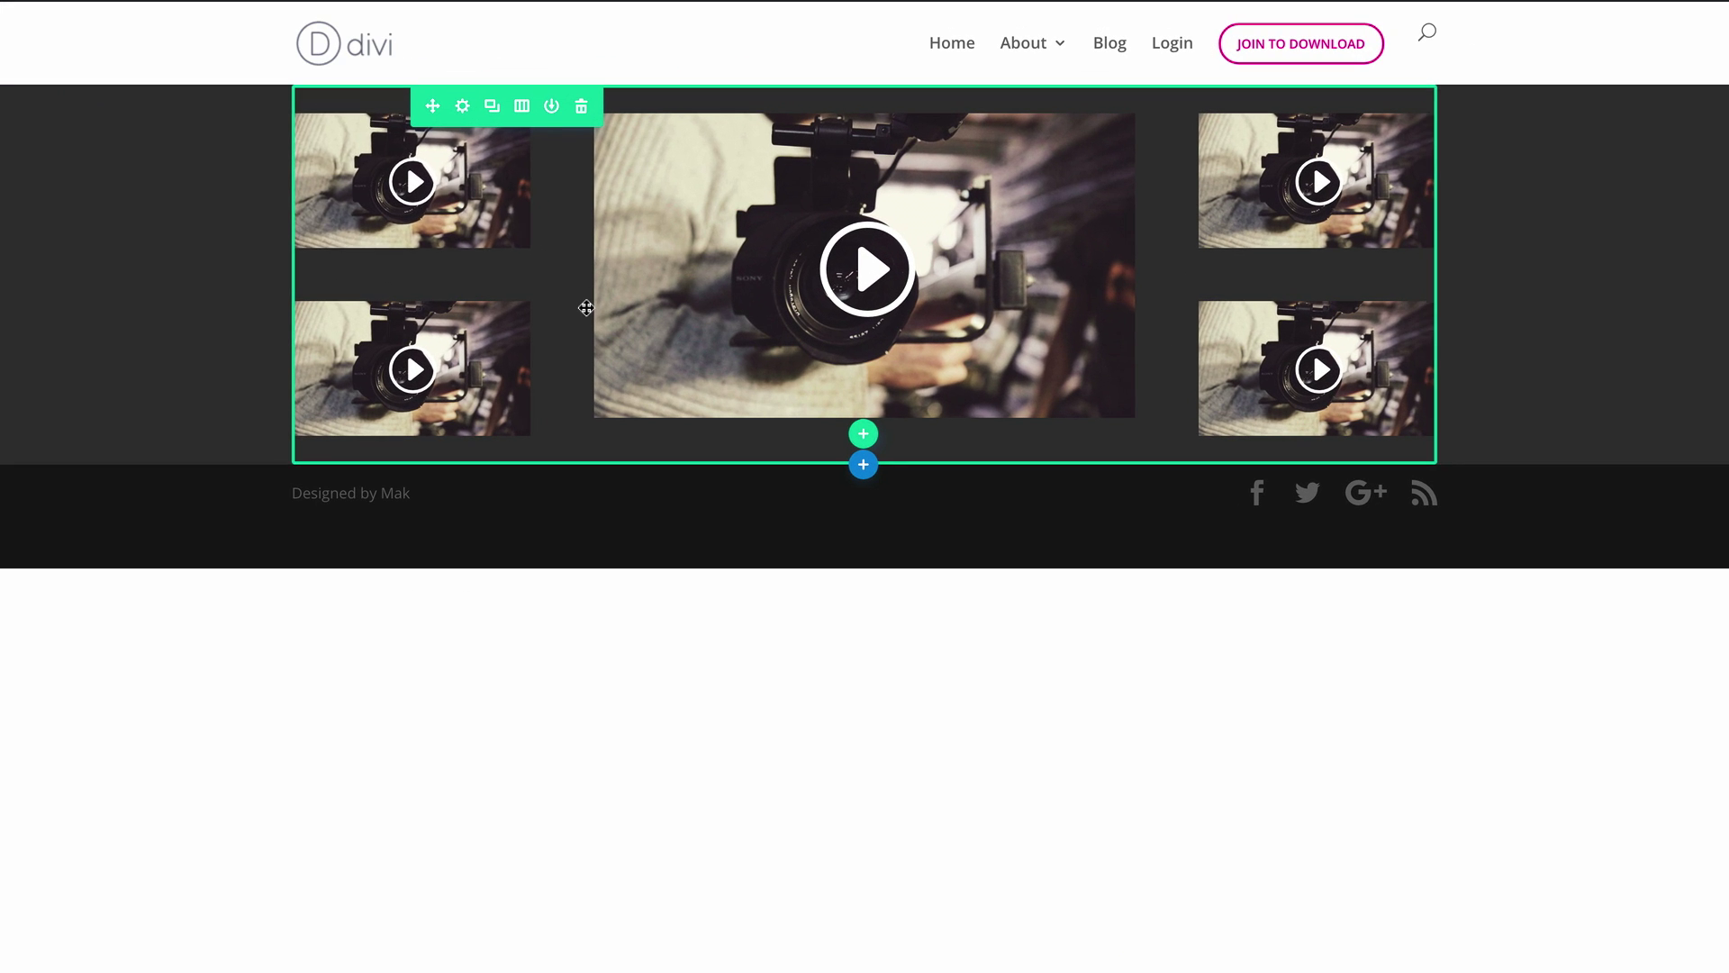
# - Add a gradient background to the row and clear its start colour to transparent
pyautogui.click(464, 108)
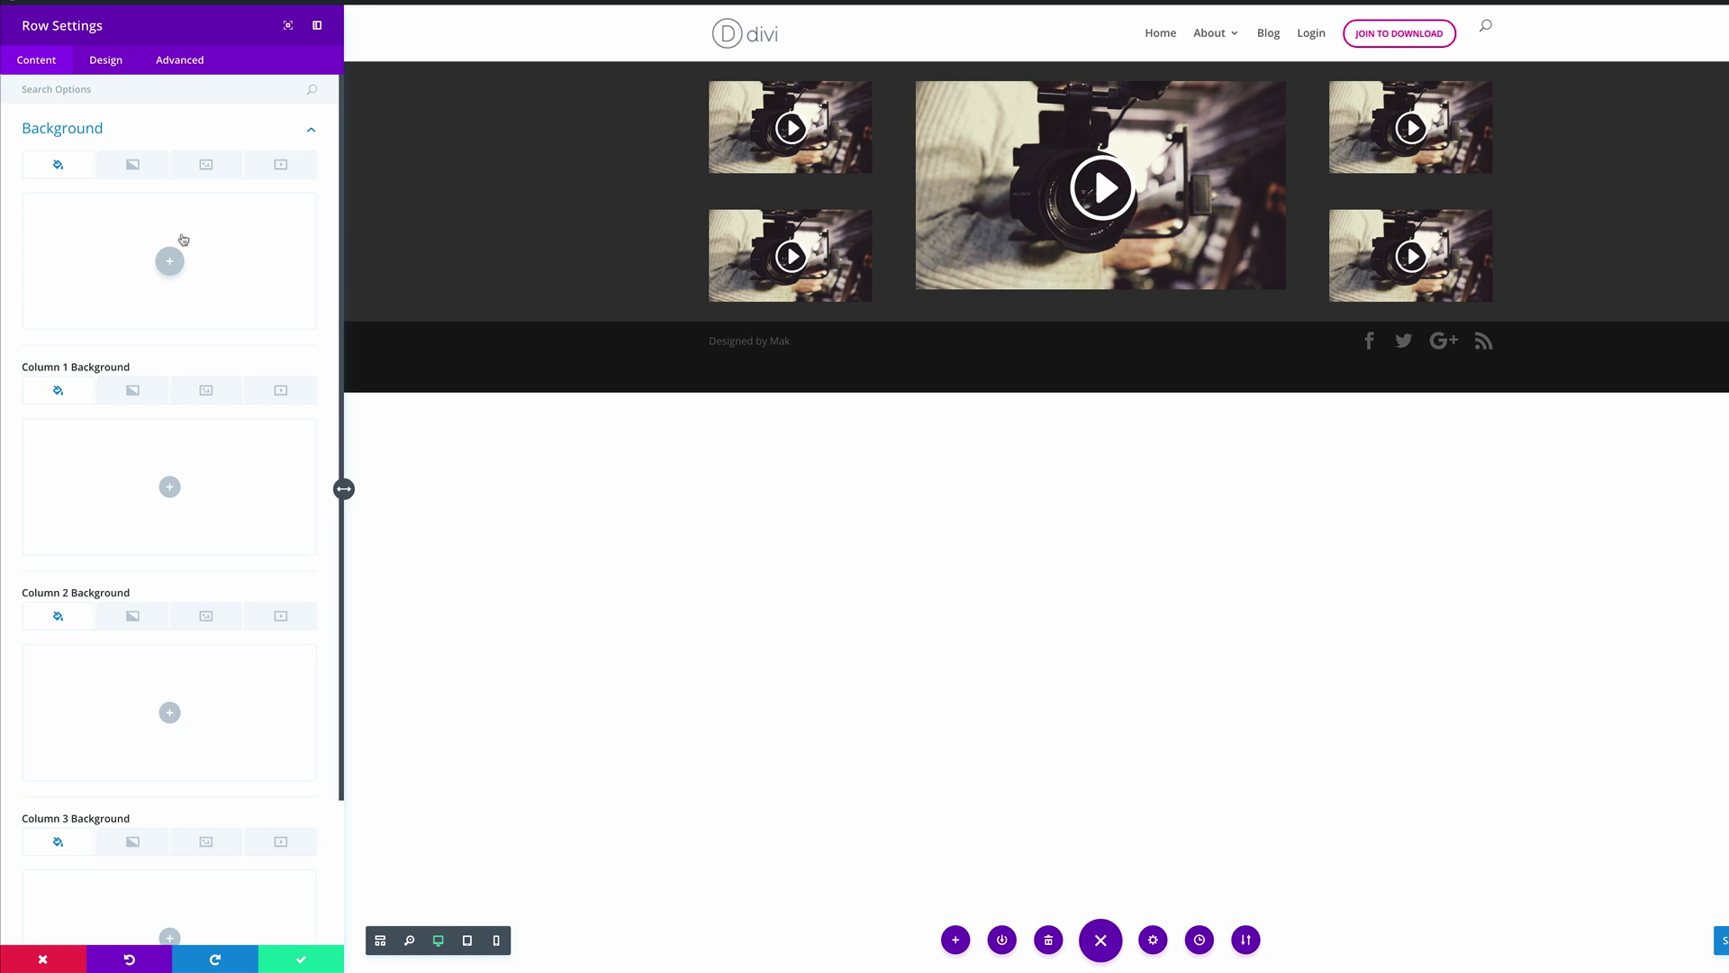
pyautogui.click(141, 170)
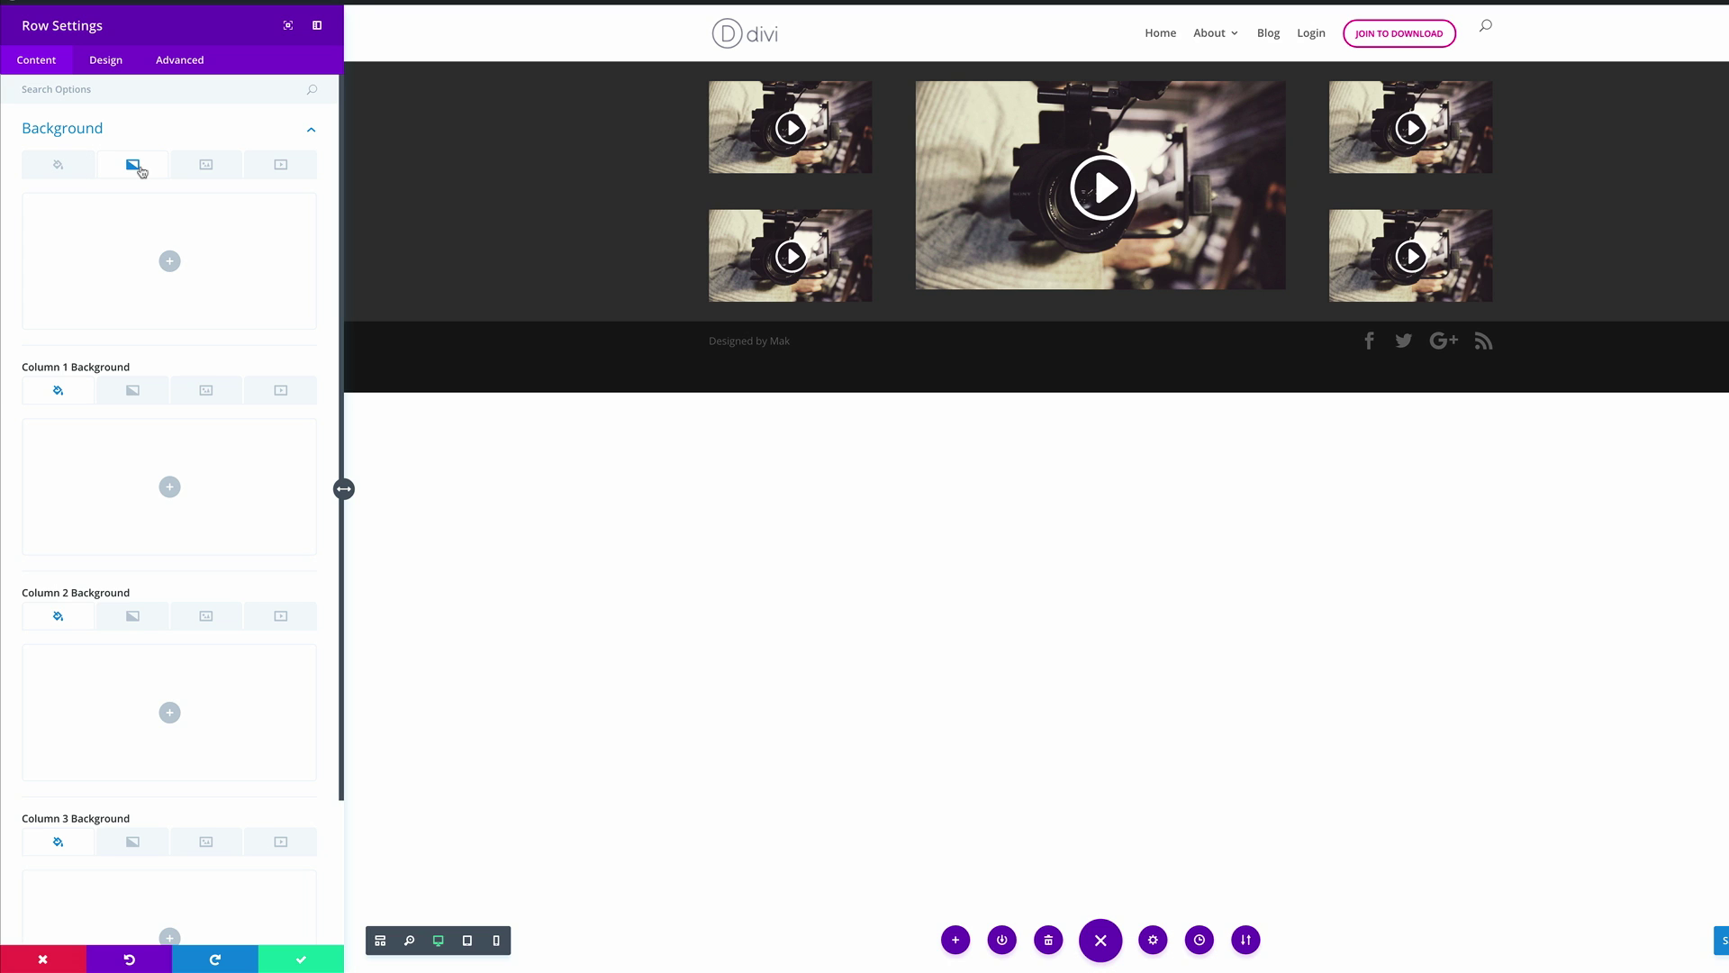
pyautogui.click(171, 263)
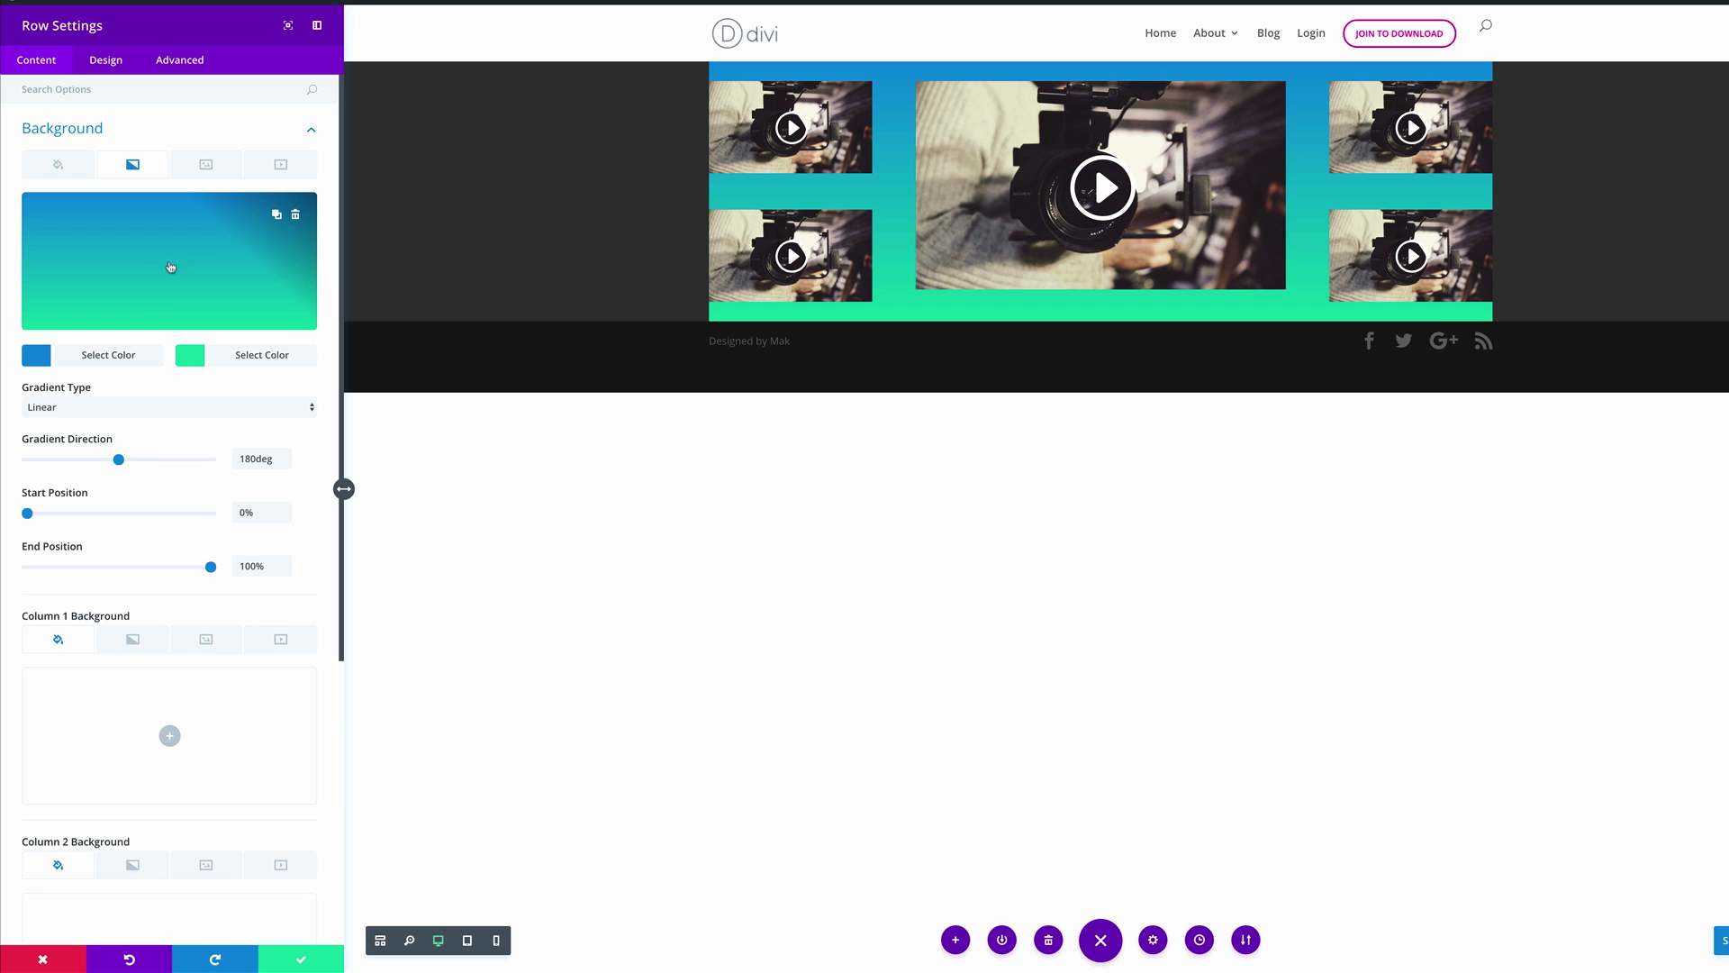
pyautogui.click(37, 360)
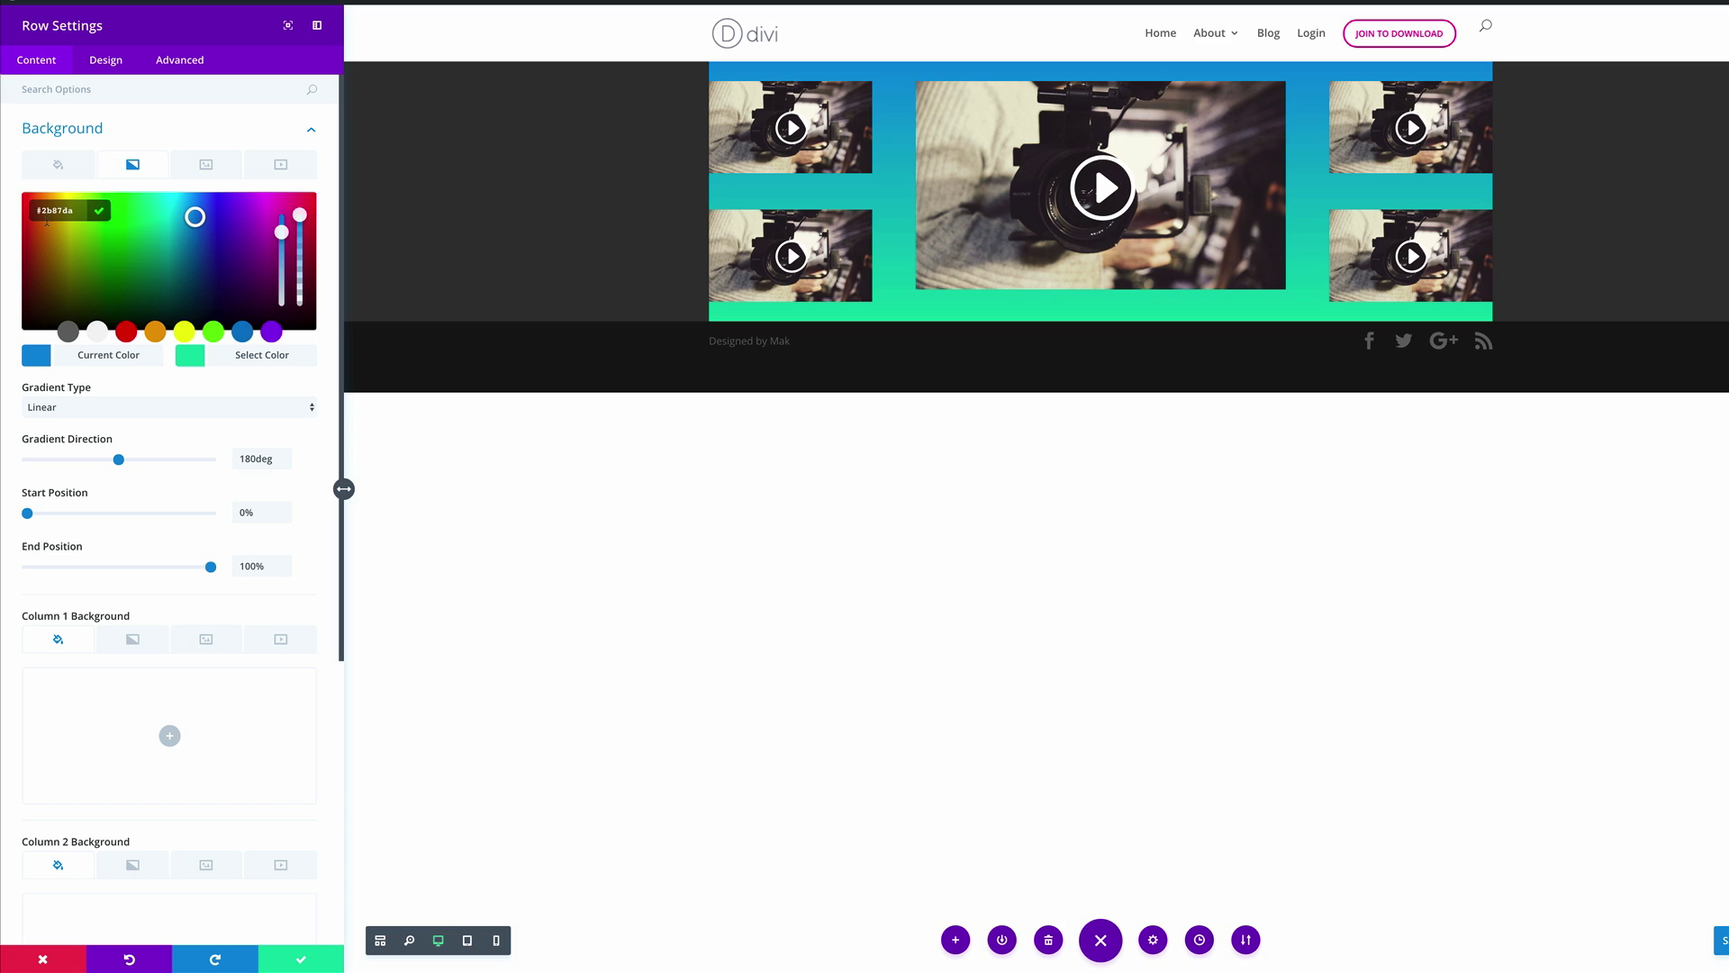
pyautogui.moveTo(300, 216); pyautogui.dragTo(301, 227)
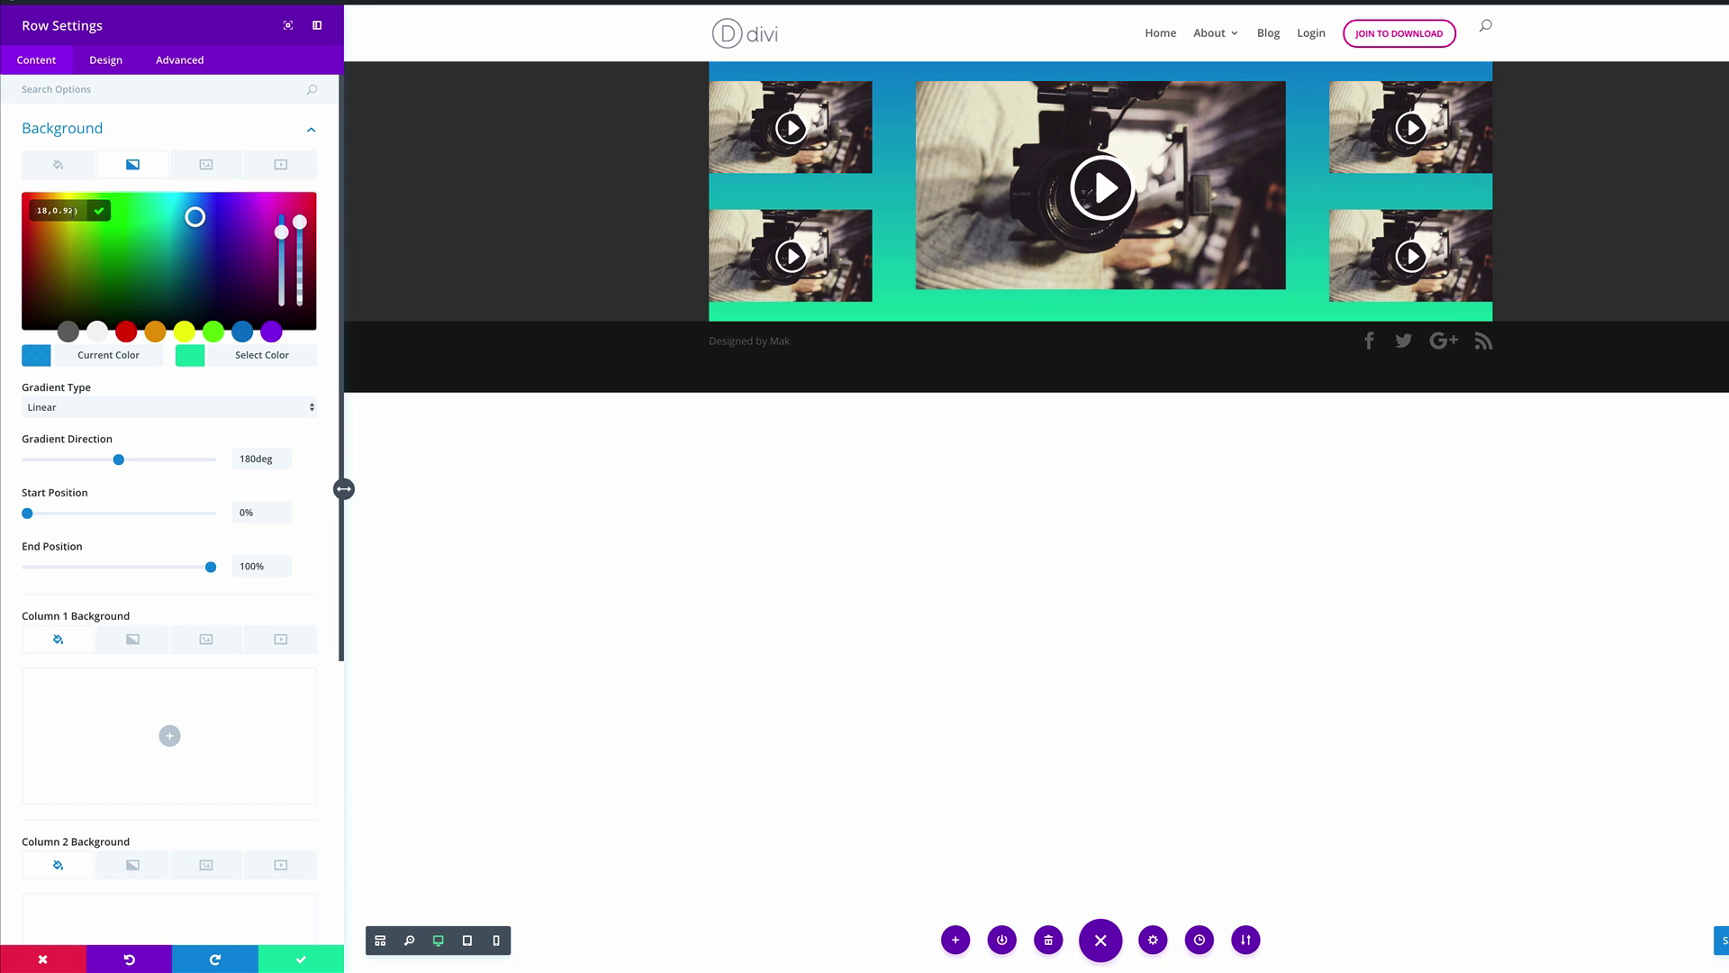
pyautogui.click(40, 211)
pyautogui.write('2')
pyautogui.hotkey('ctrl', 'a')
pyautogui.press('BackSpace')
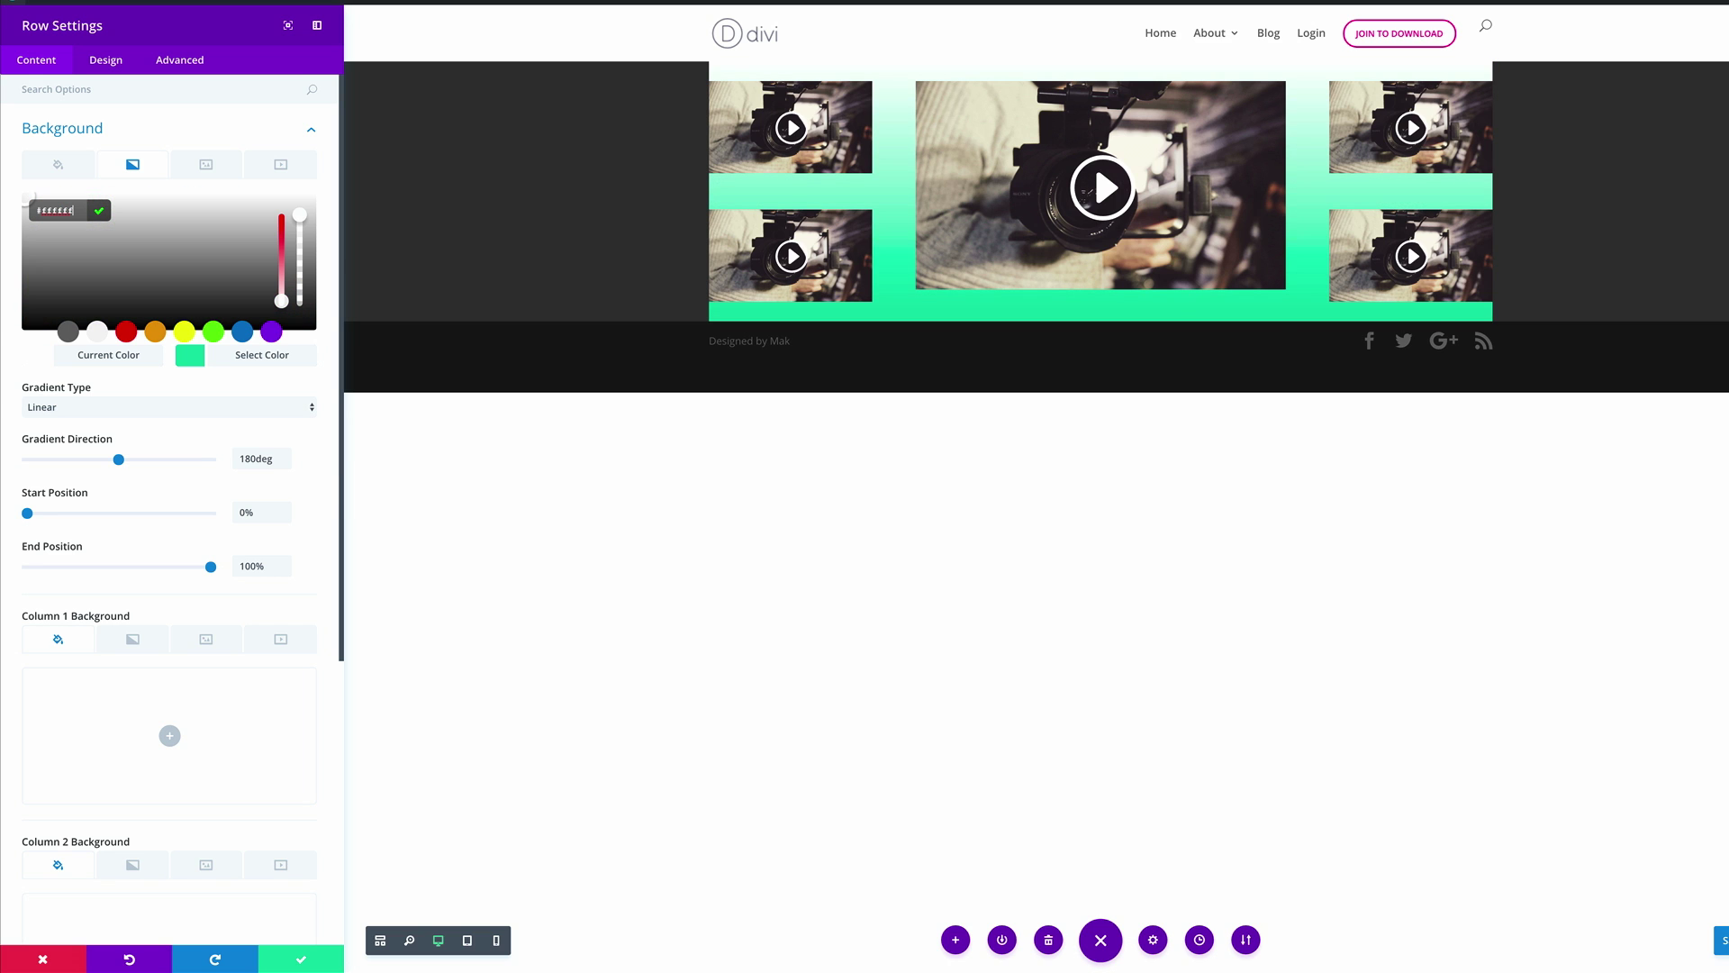
# - Set the gradient end colour to #b684e8 and direction to 360deg, putting purple on top
pyautogui.click(191, 359)
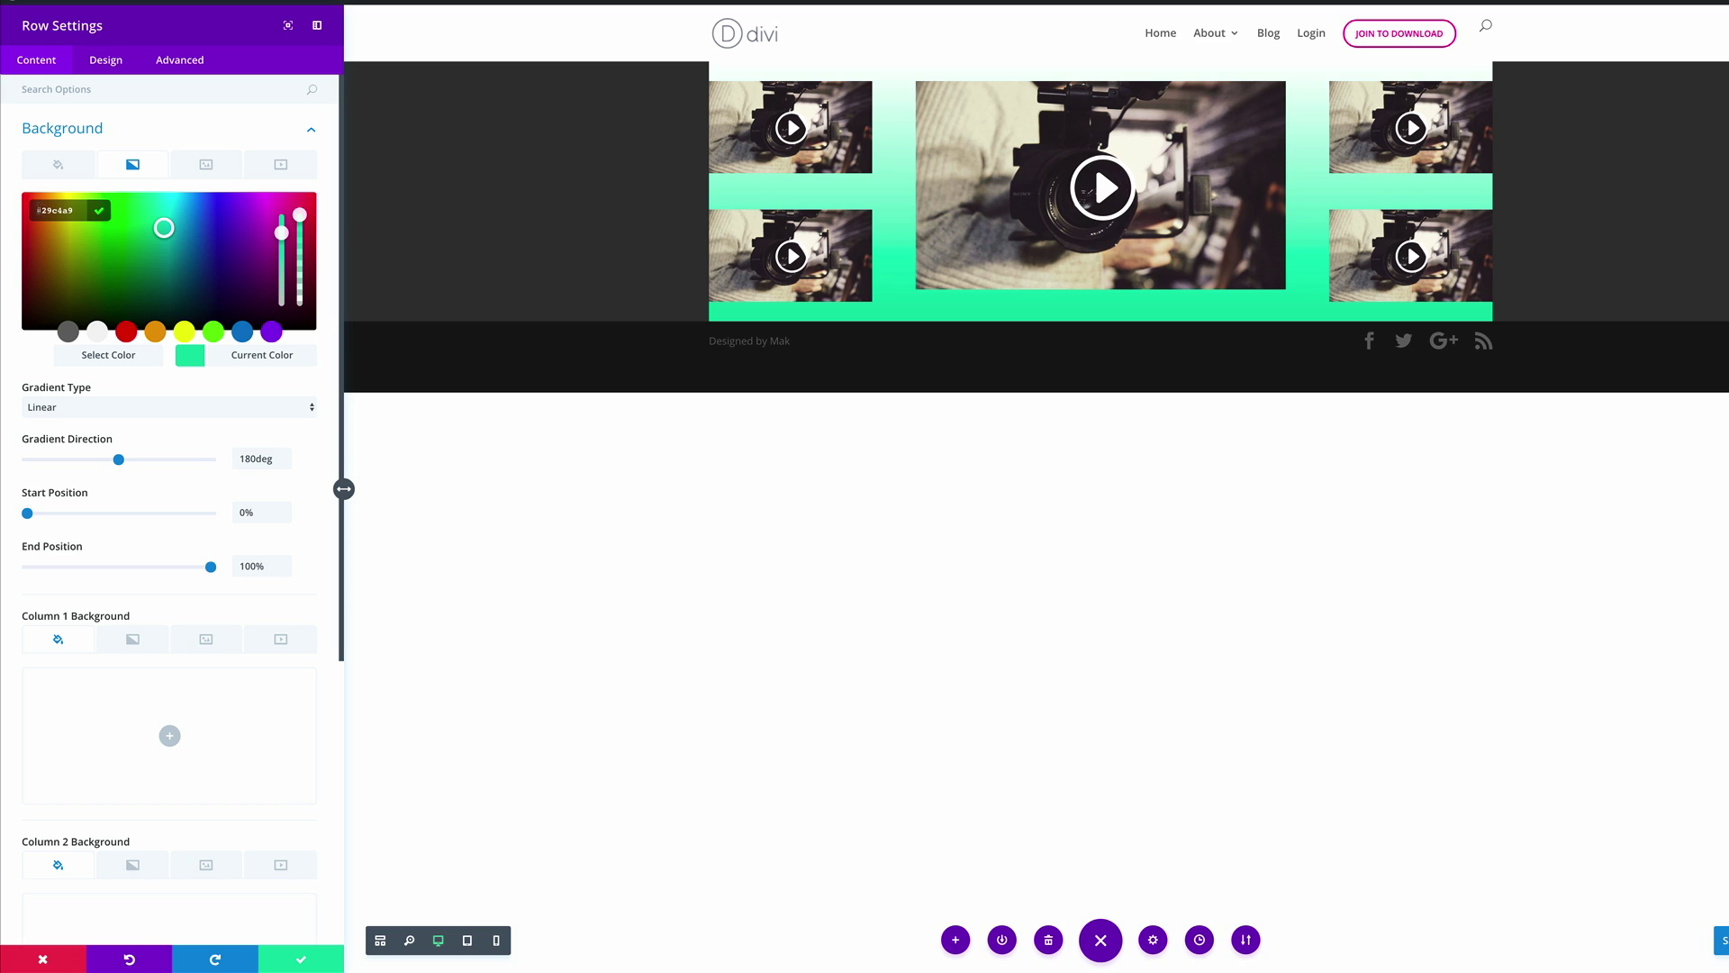
pyautogui.moveTo(38, 210); pyautogui.dragTo(77, 210)
pyautogui.write('#b684e8')
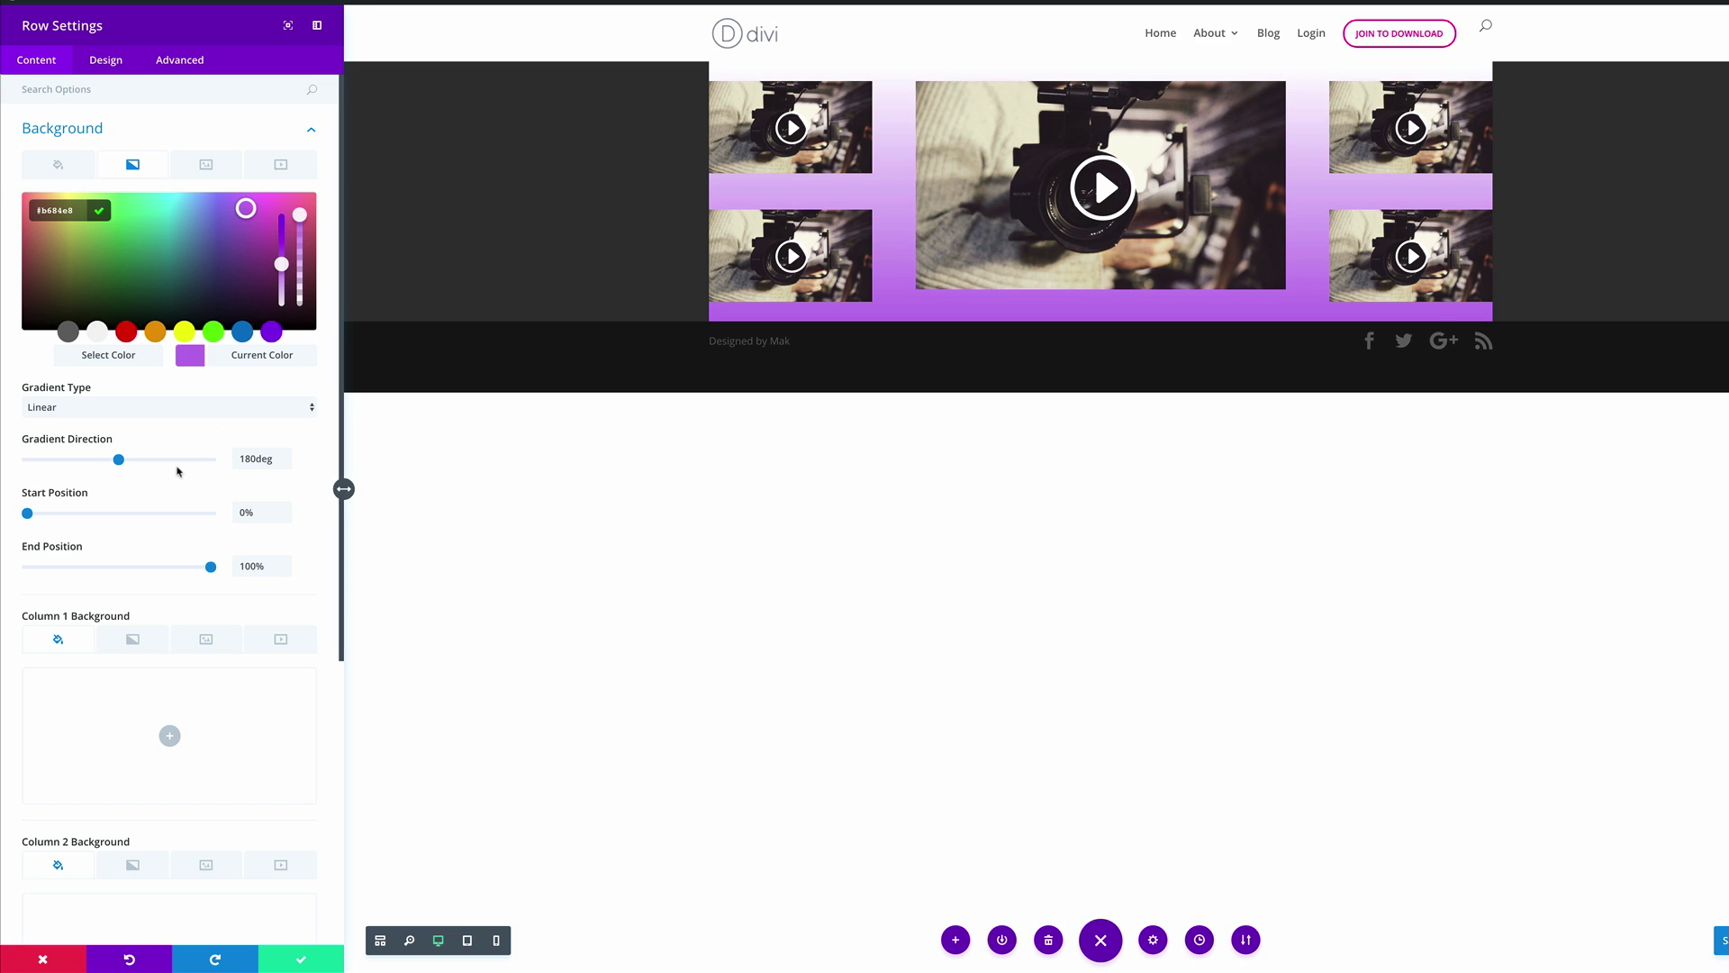
pyautogui.moveTo(118, 460); pyautogui.dragTo(265, 472)
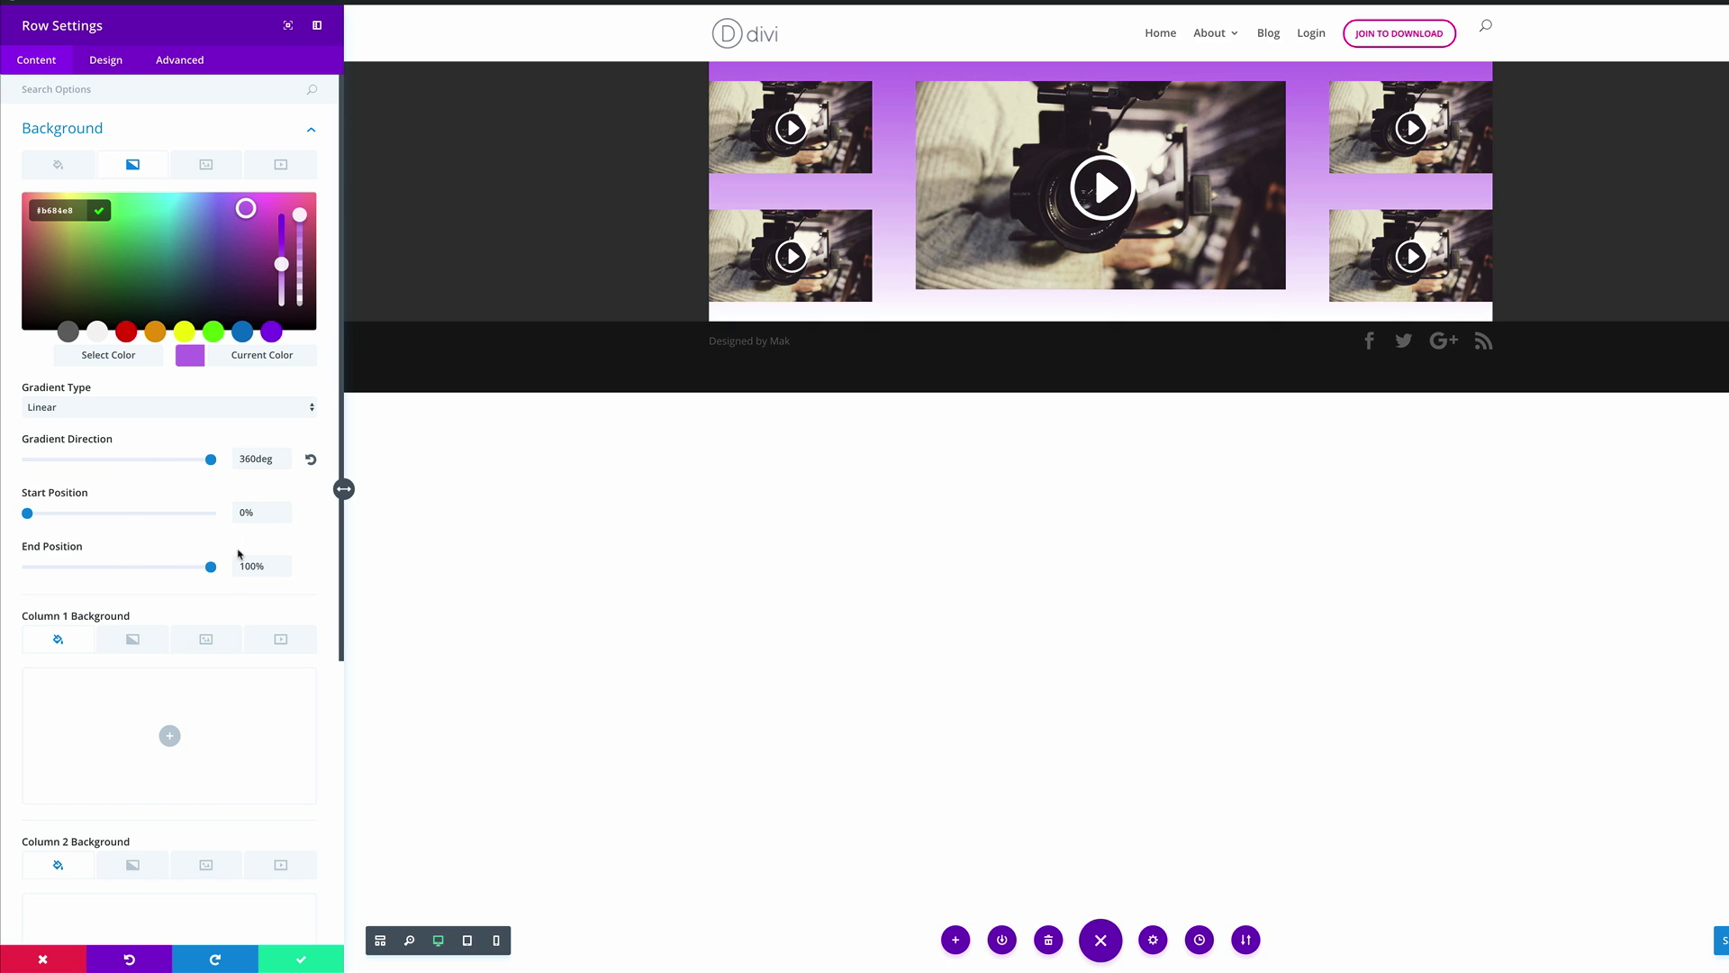
pyautogui.scroll(-1, 314, 599)
pyautogui.scroll(-5, 317, 596)
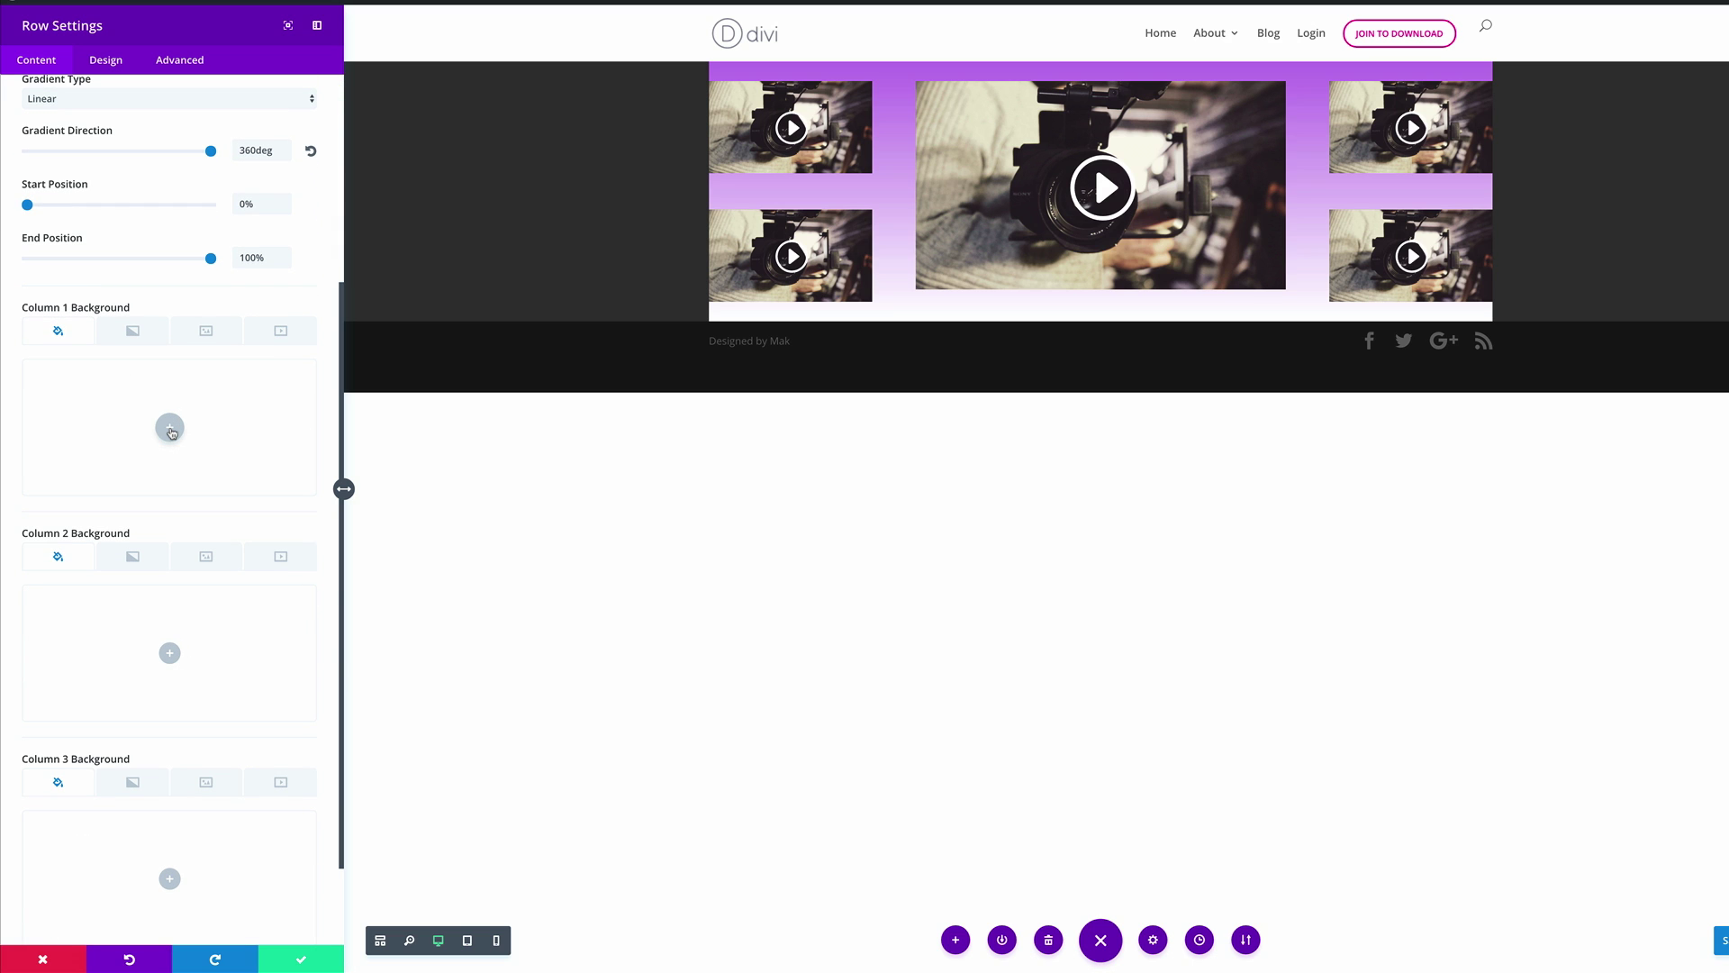
# - Give Columns 1, 2 and 3 dark backgrounds with lowered opacity
pyautogui.click(172, 431)
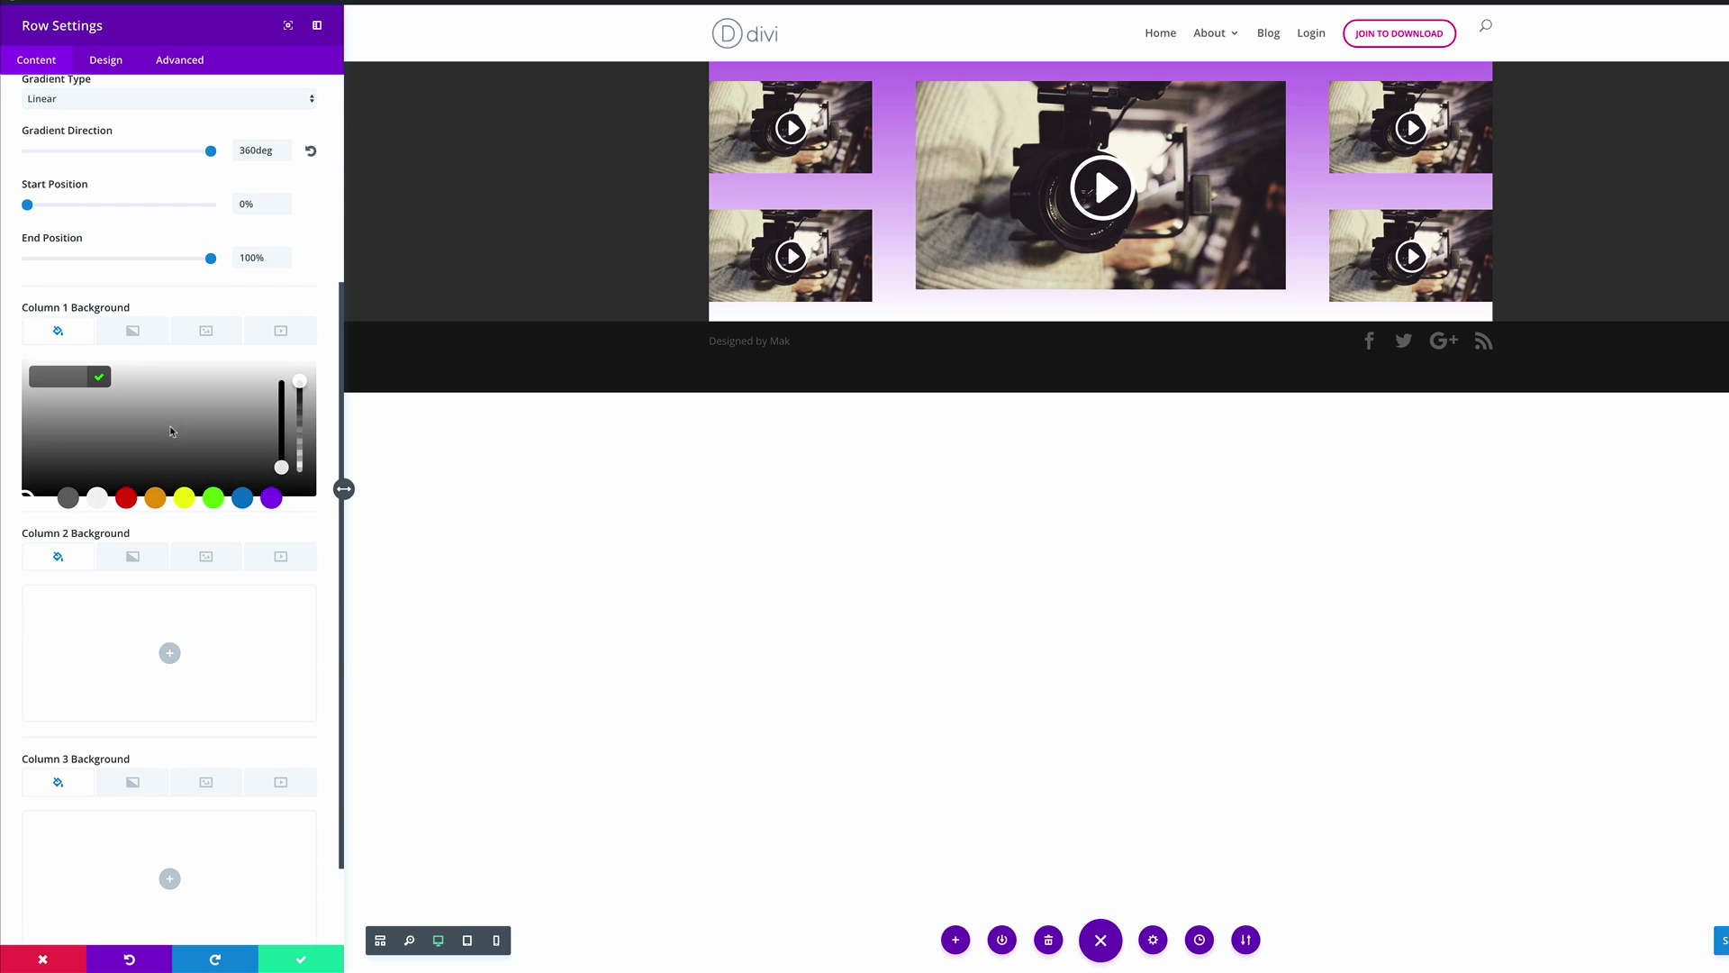
pyautogui.moveTo(300, 382); pyautogui.dragTo(300, 394)
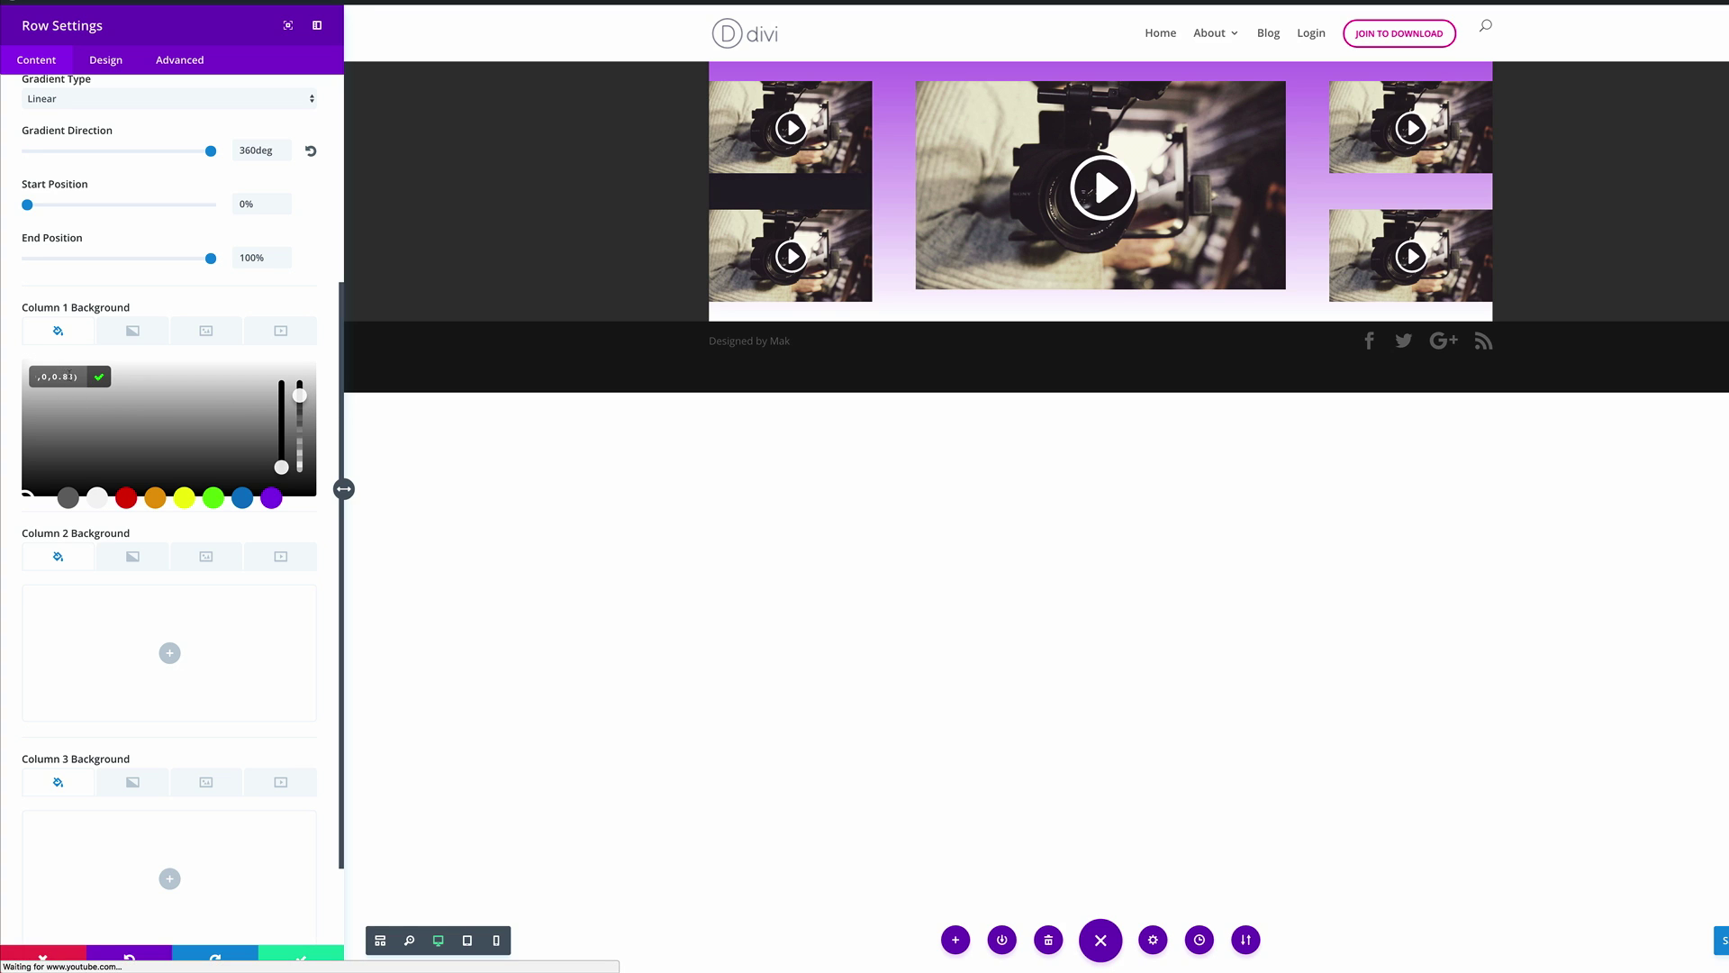
pyautogui.moveTo(59, 377); pyautogui.dragTo(54, 374)
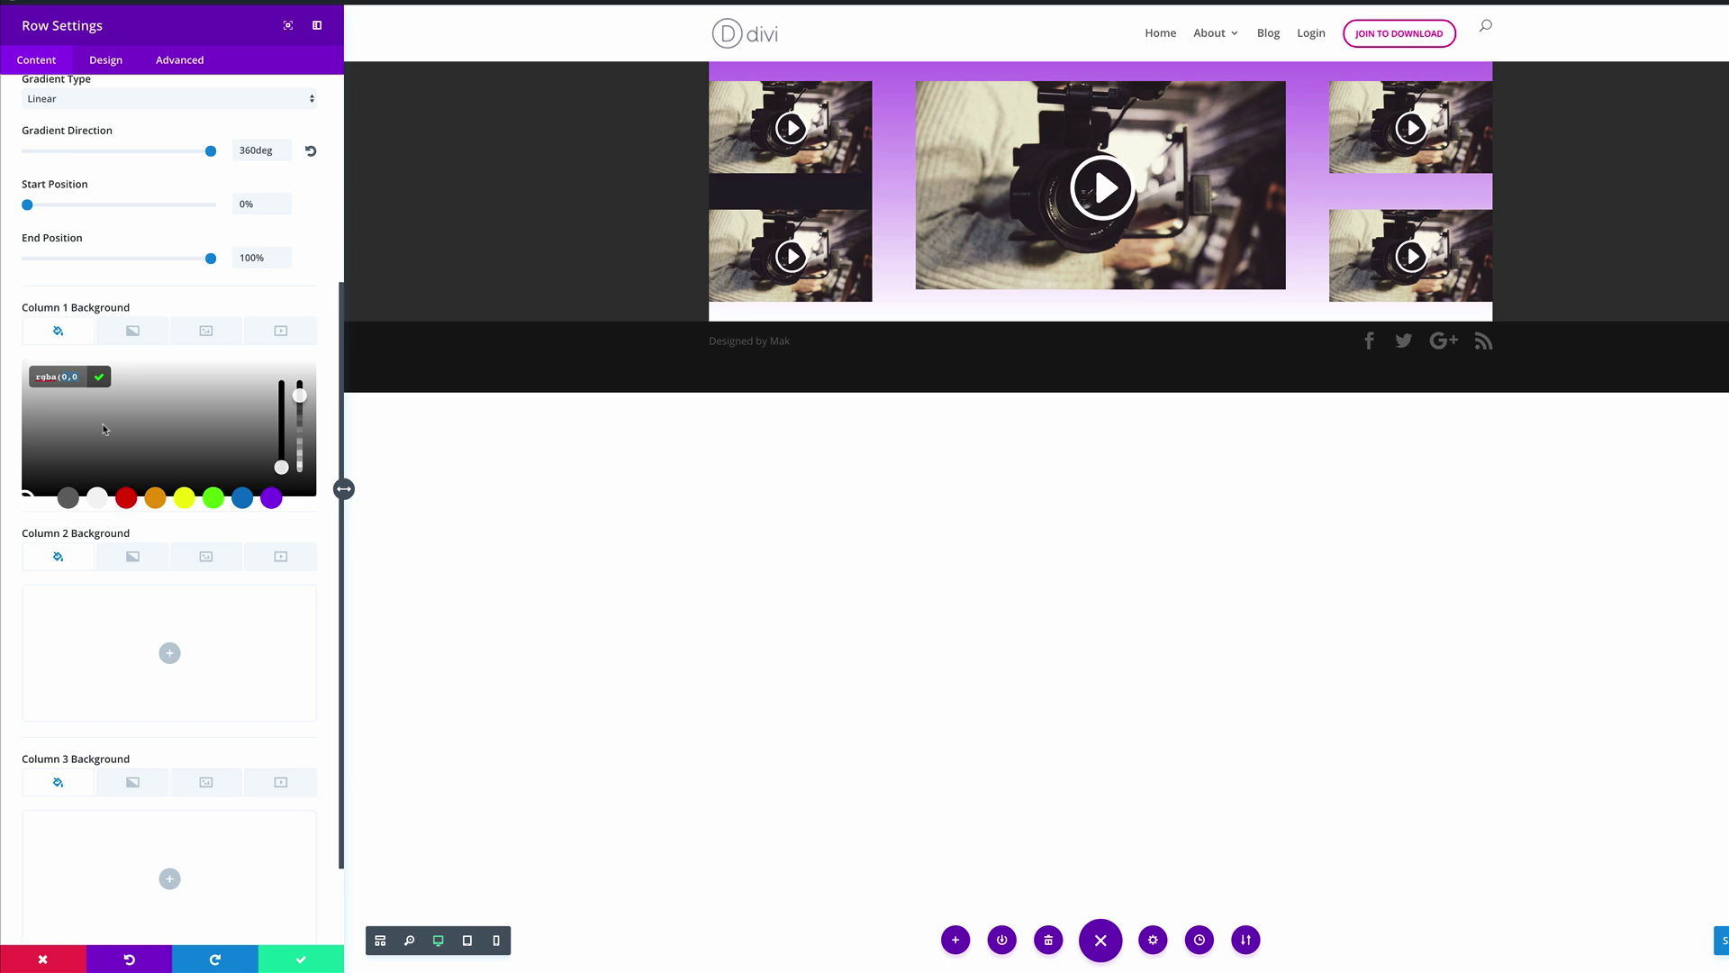
pyautogui.scroll(-1, 292, 570)
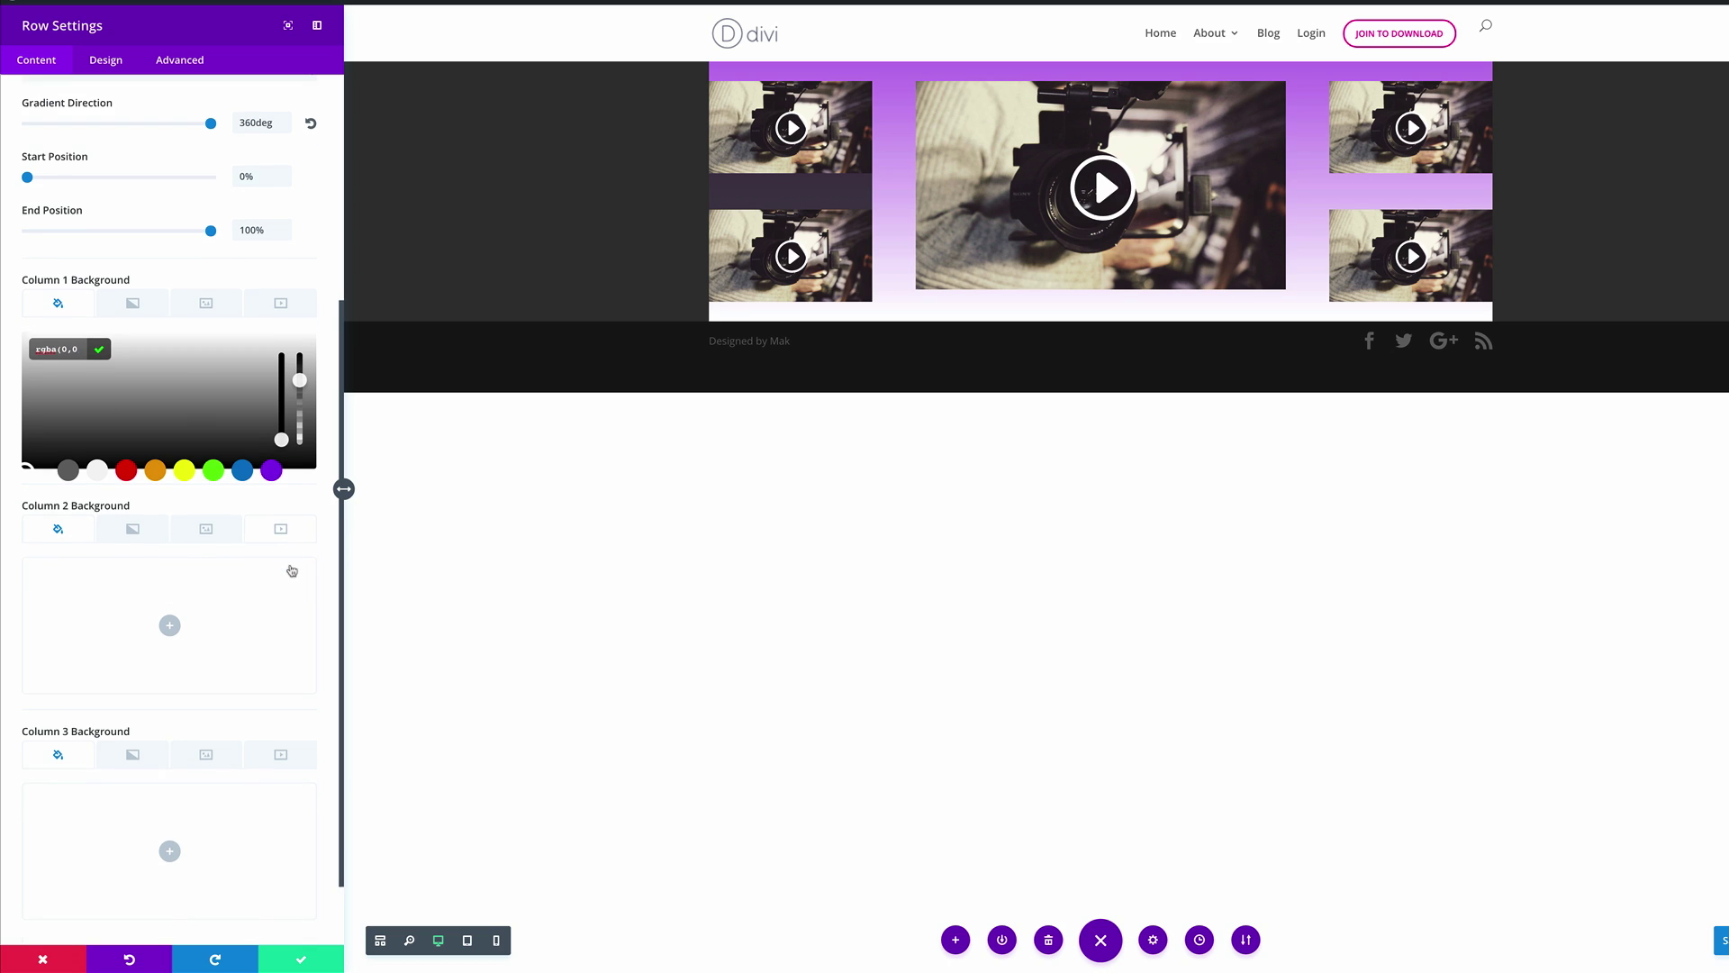
pyautogui.scroll(-1, 292, 570)
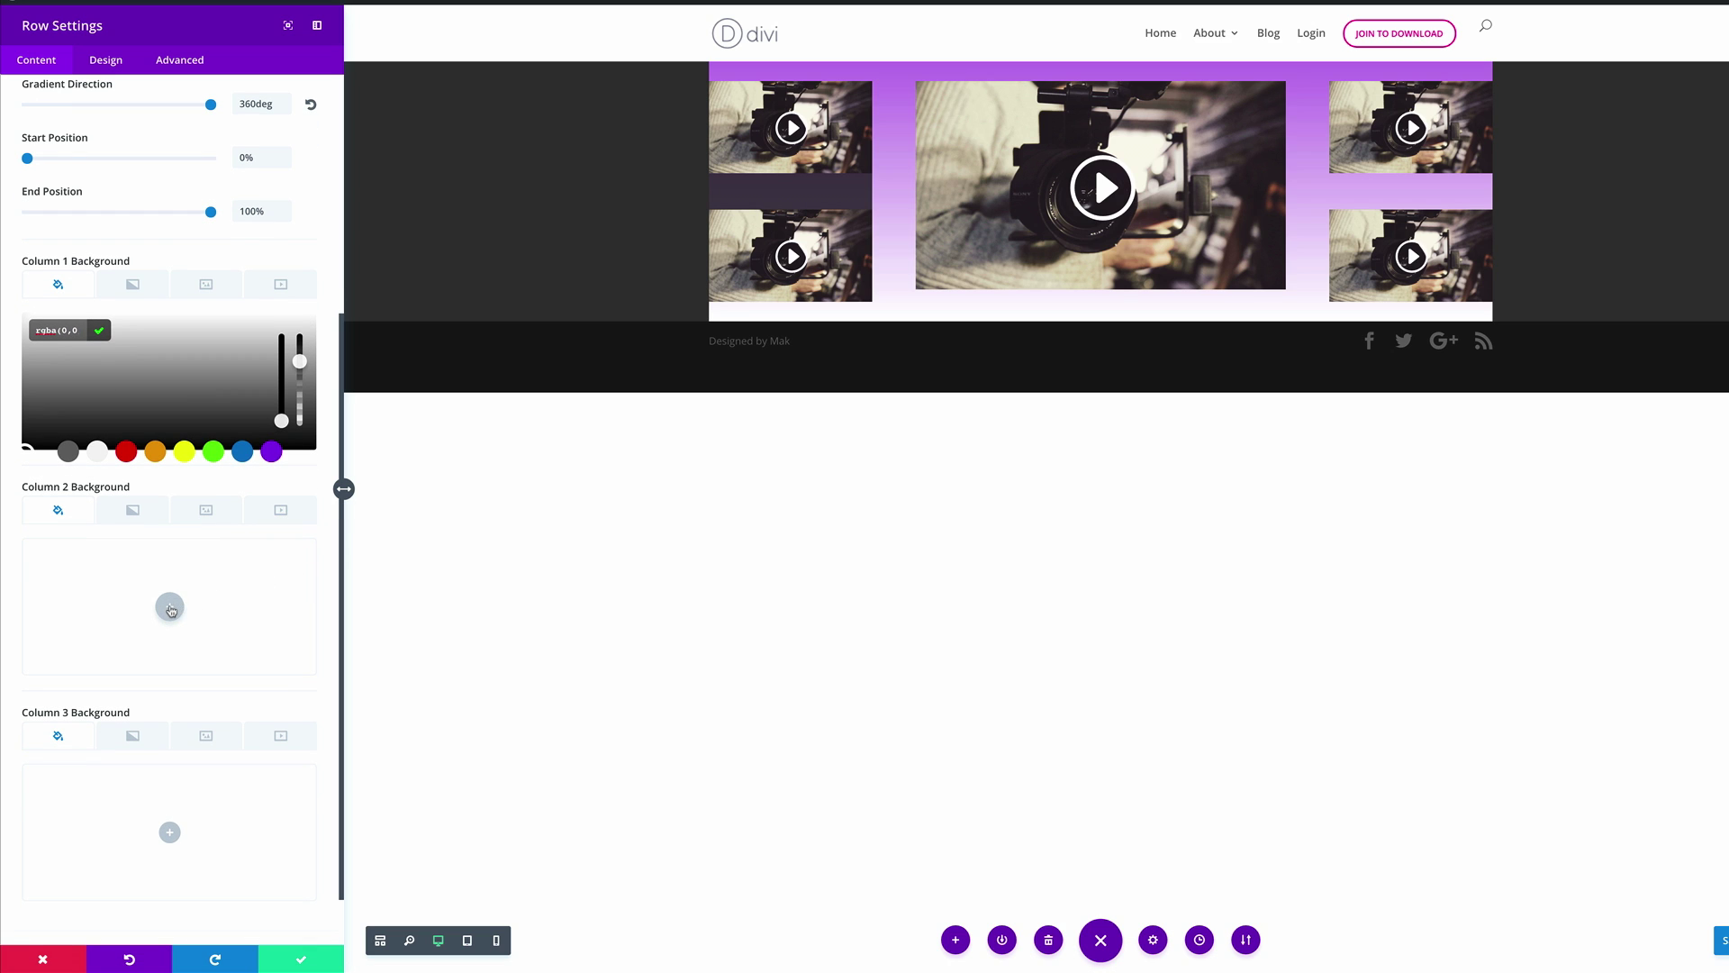
pyautogui.click(170, 608)
pyautogui.moveTo(308, 563); pyautogui.dragTo(308, 572)
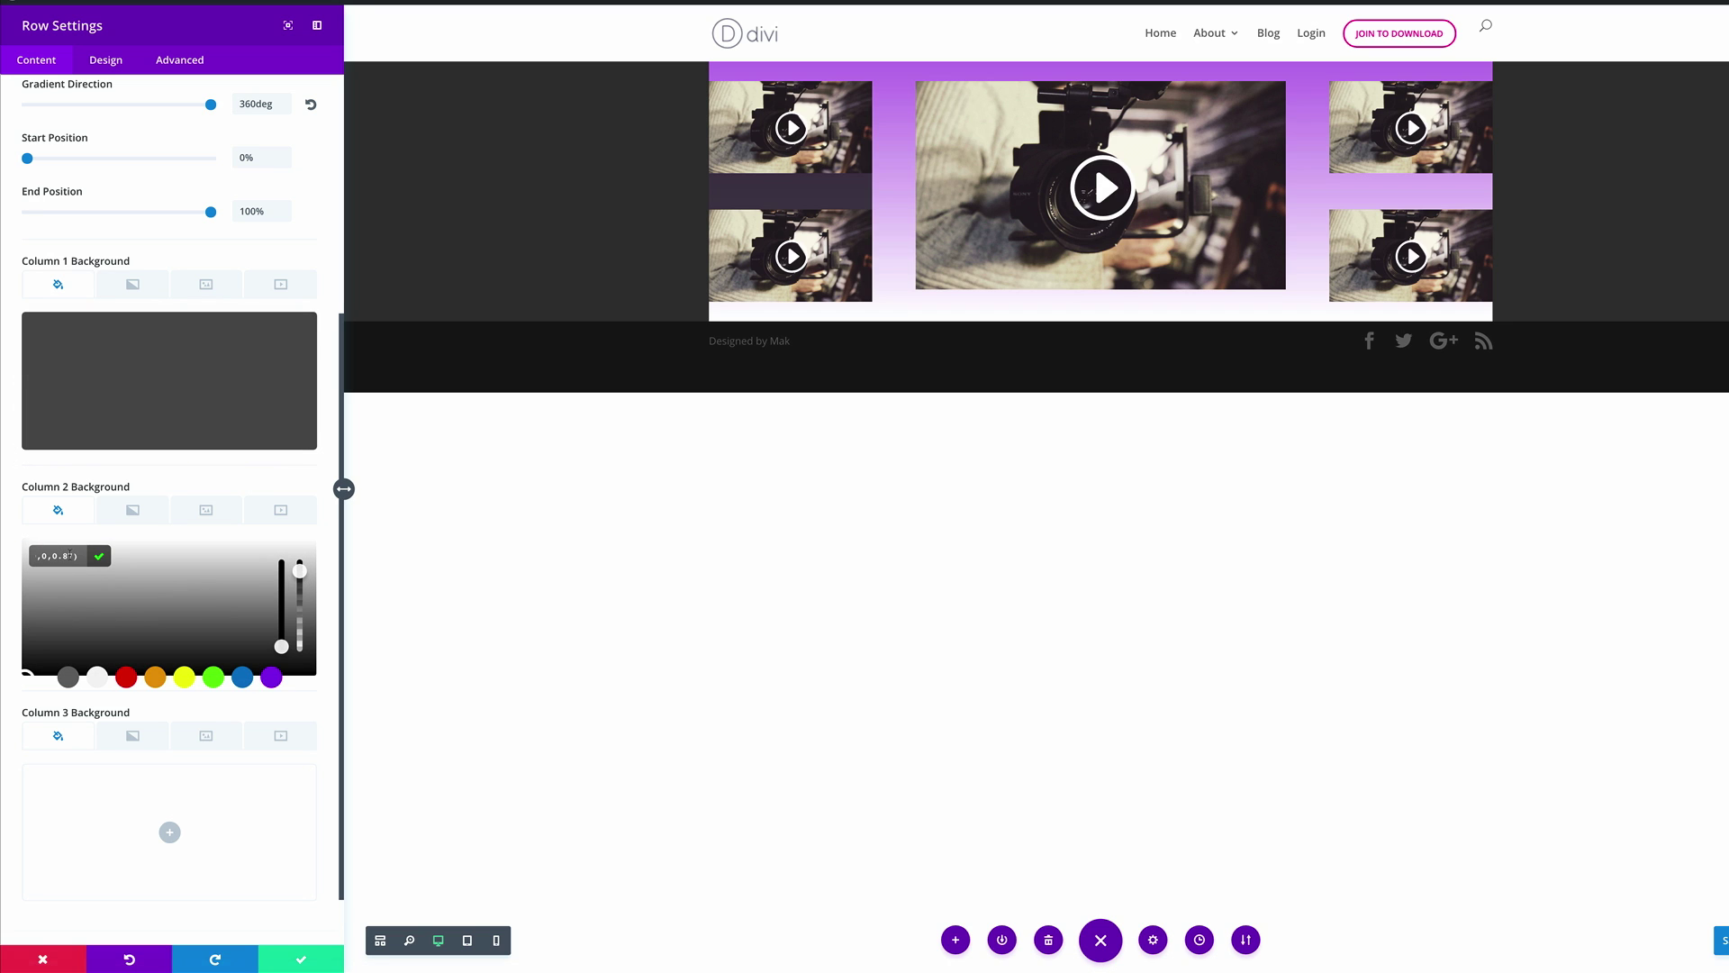
pyautogui.scroll(-1, 260, 789)
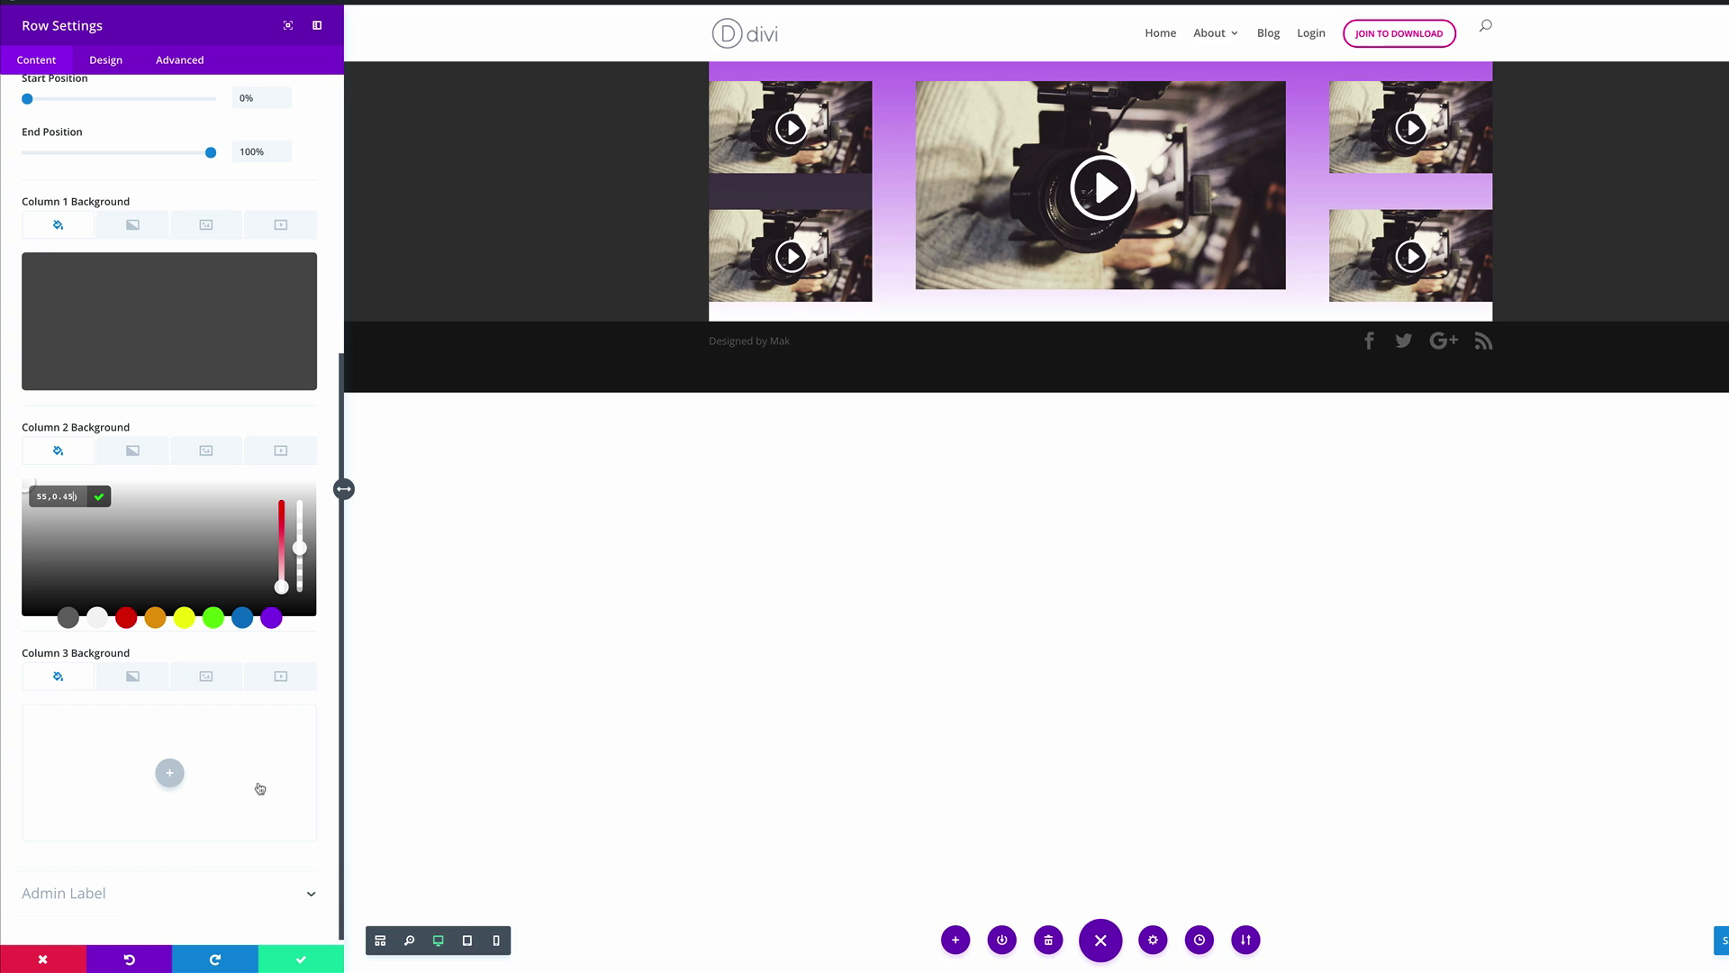
pyautogui.click(160, 774)
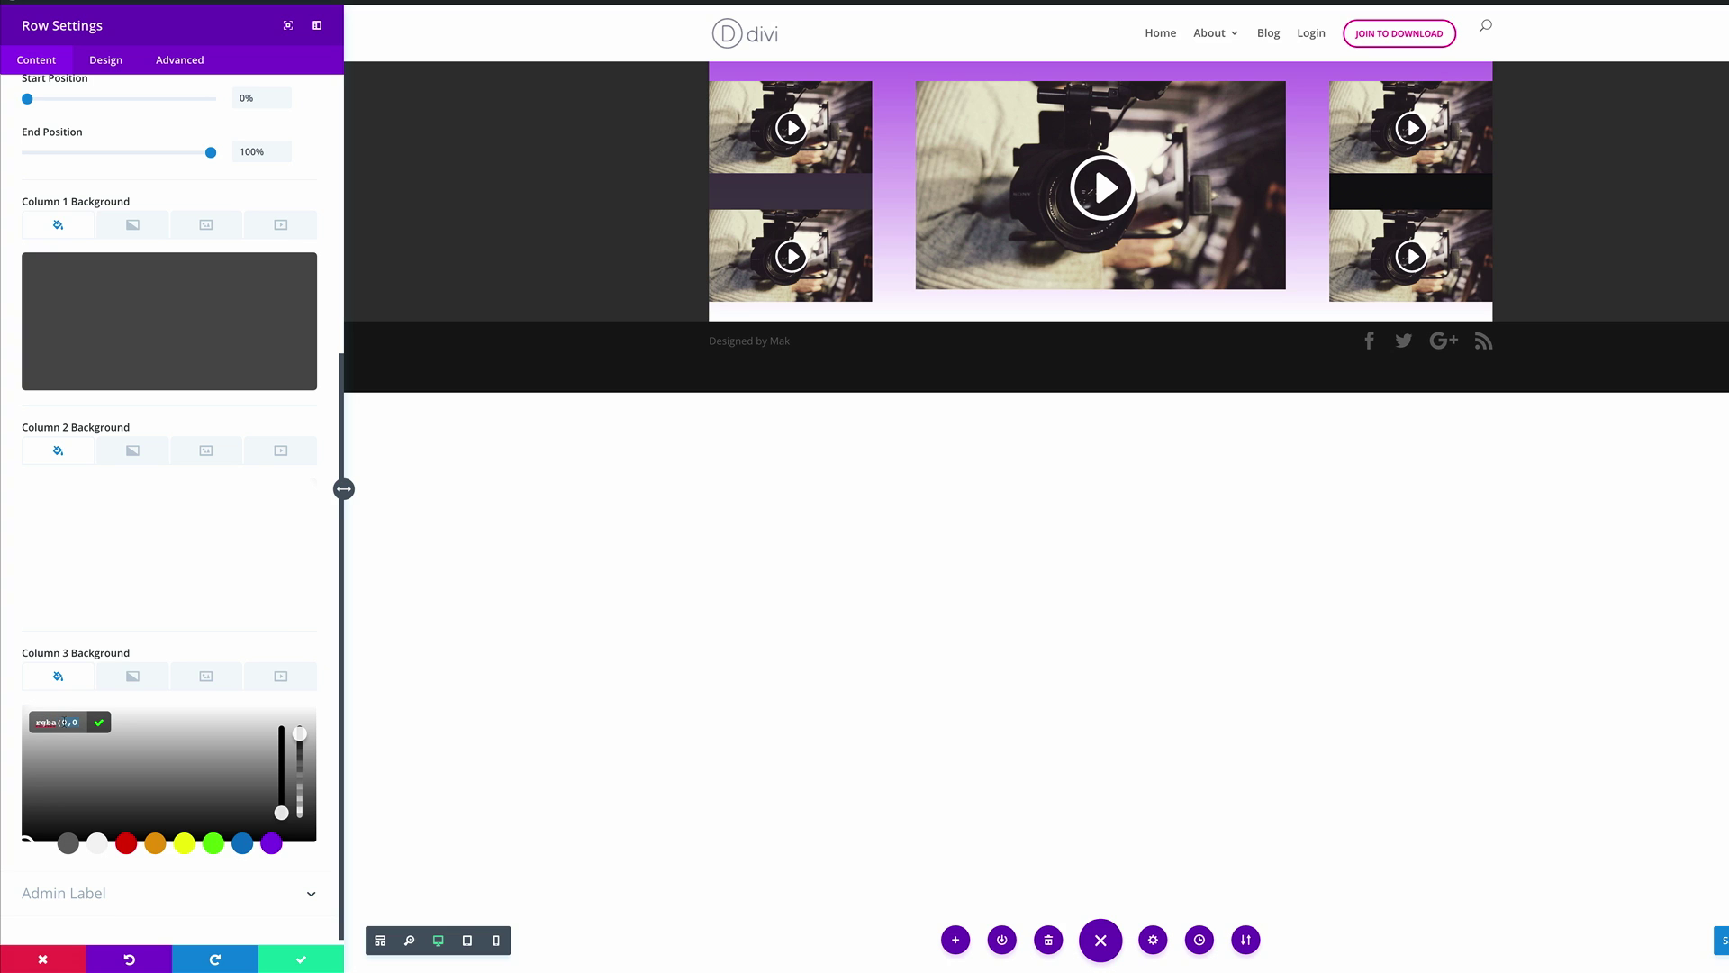
pyautogui.moveTo(299, 734); pyautogui.dragTo(299, 739)
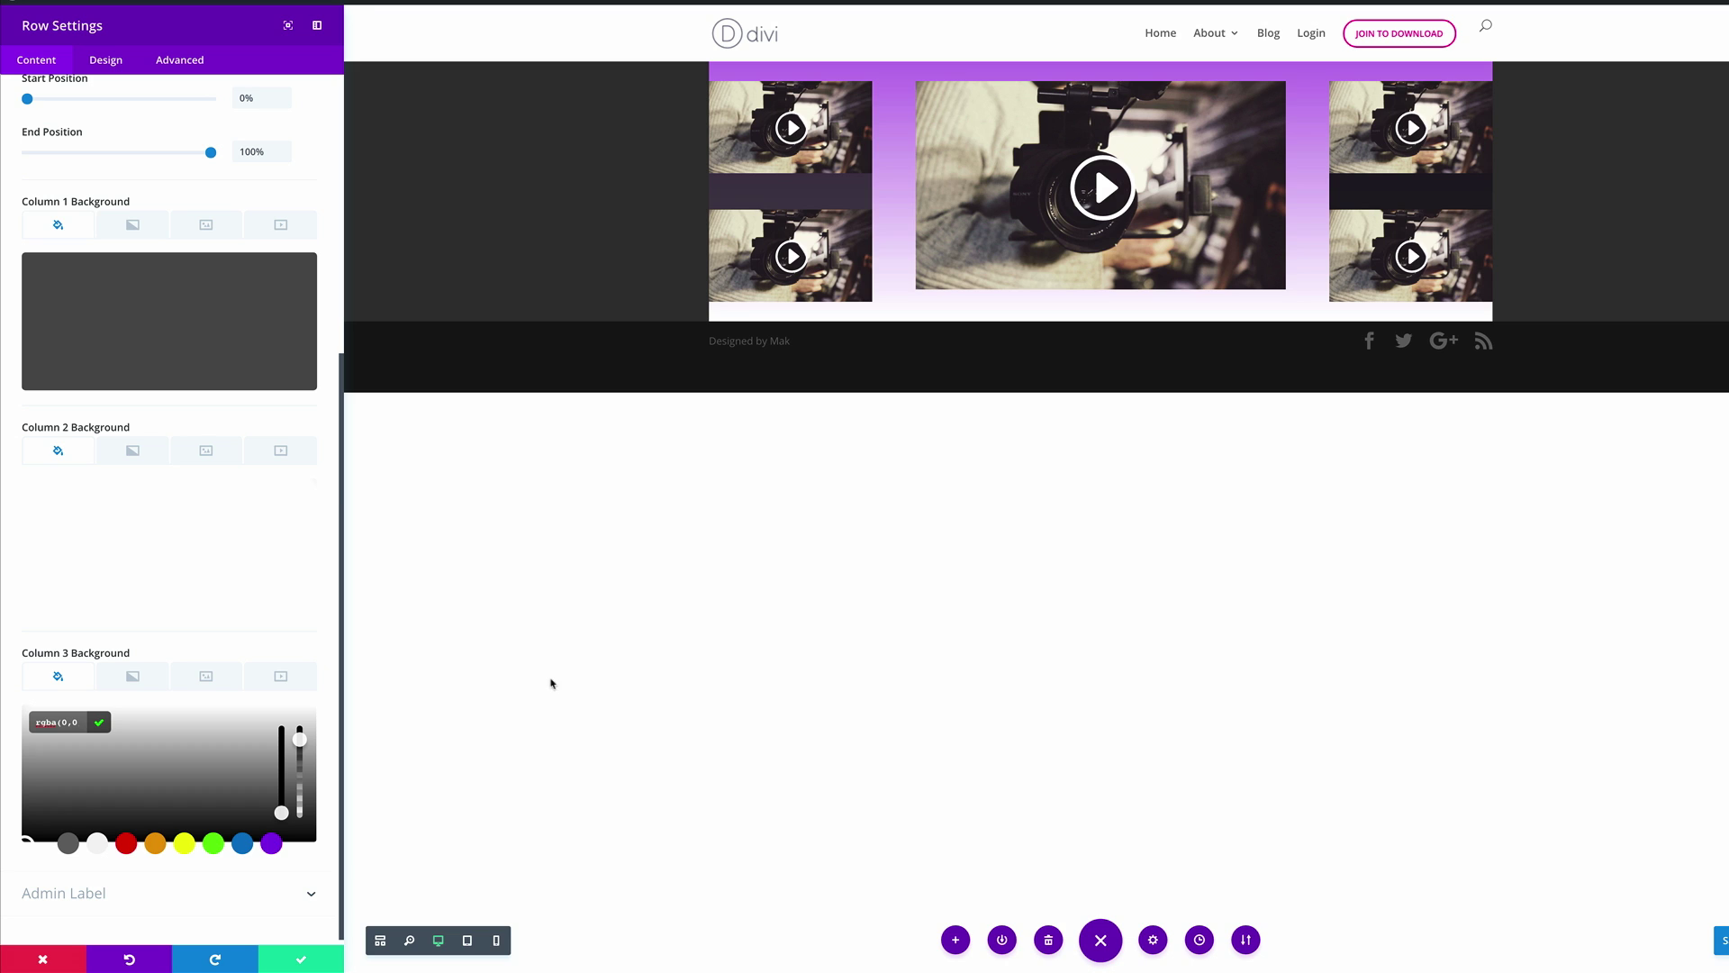
# - Make the row full width with gutter width 1 and equalized column heights
pyautogui.click(104, 63)
pyautogui.click(69, 135)
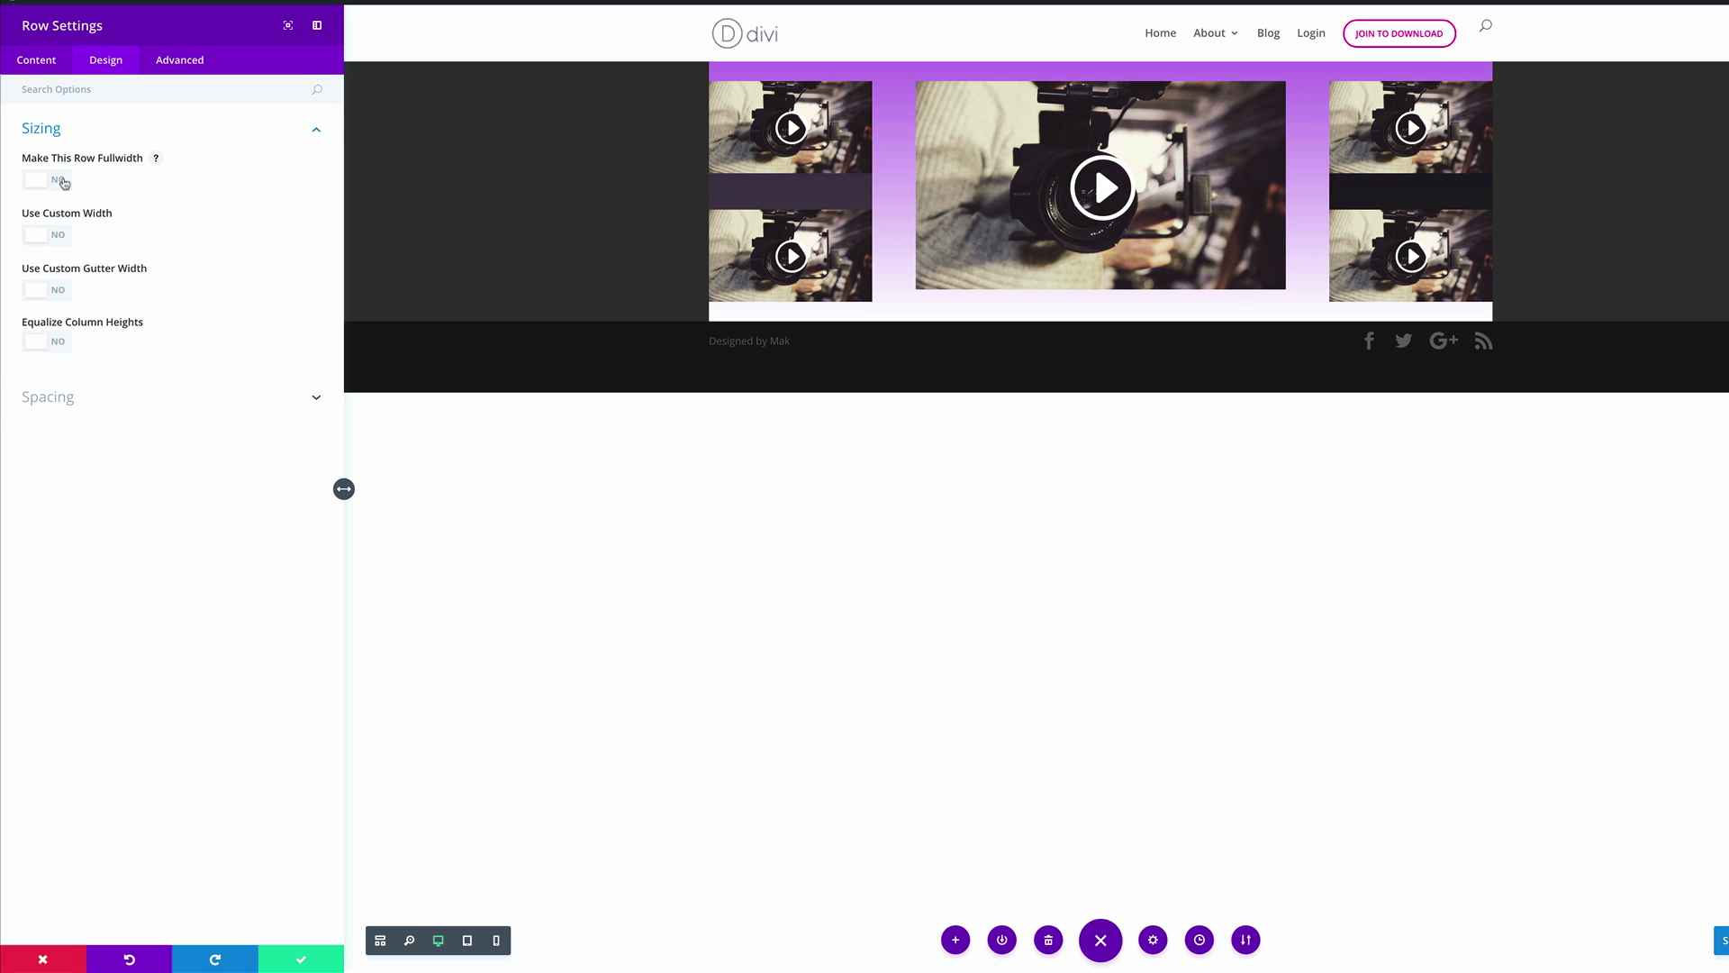
pyautogui.click(64, 183)
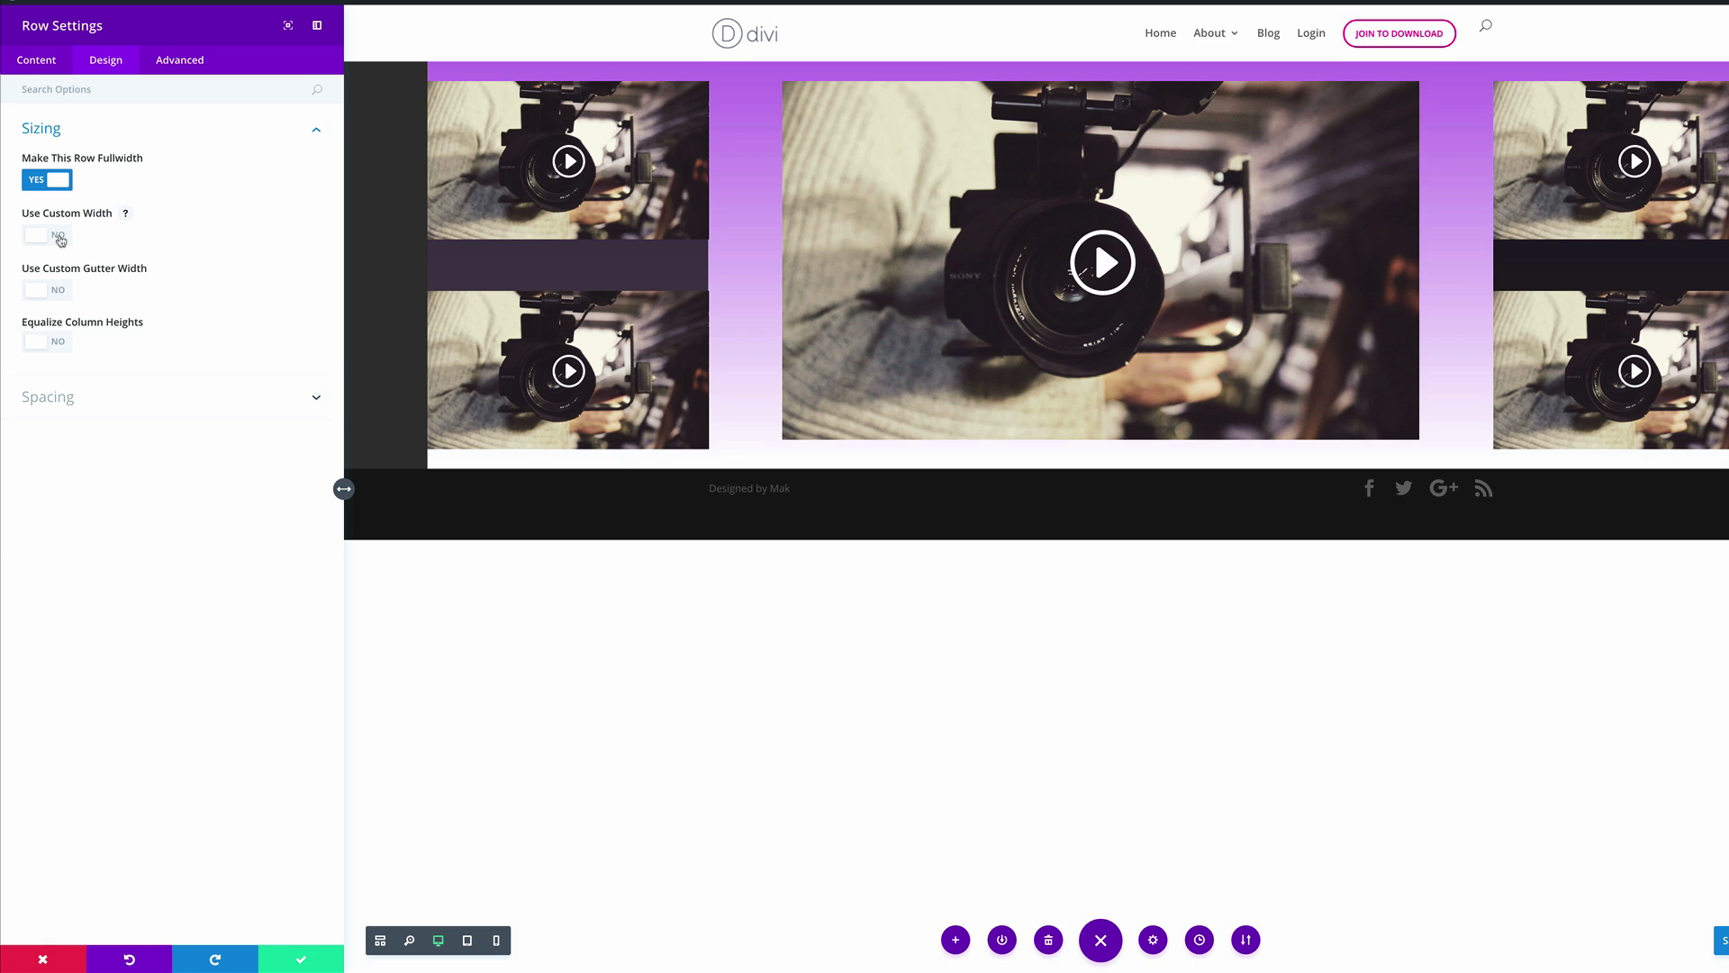
pyautogui.click(58, 290)
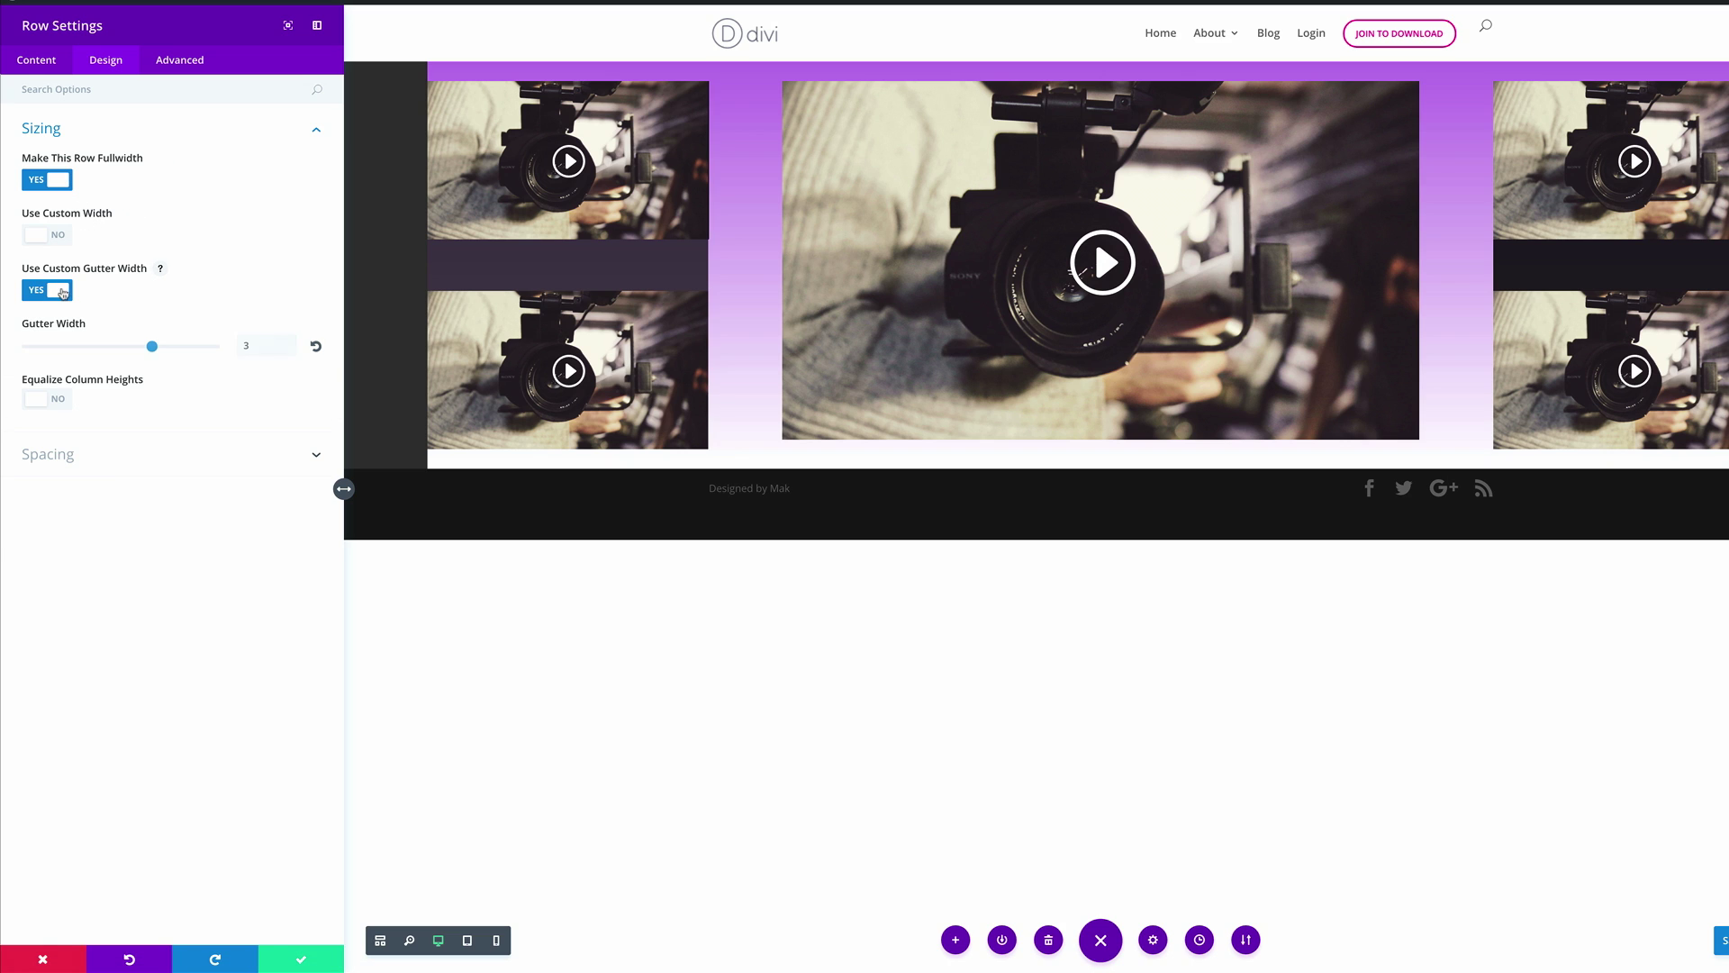
pyautogui.doubleClick(264, 346)
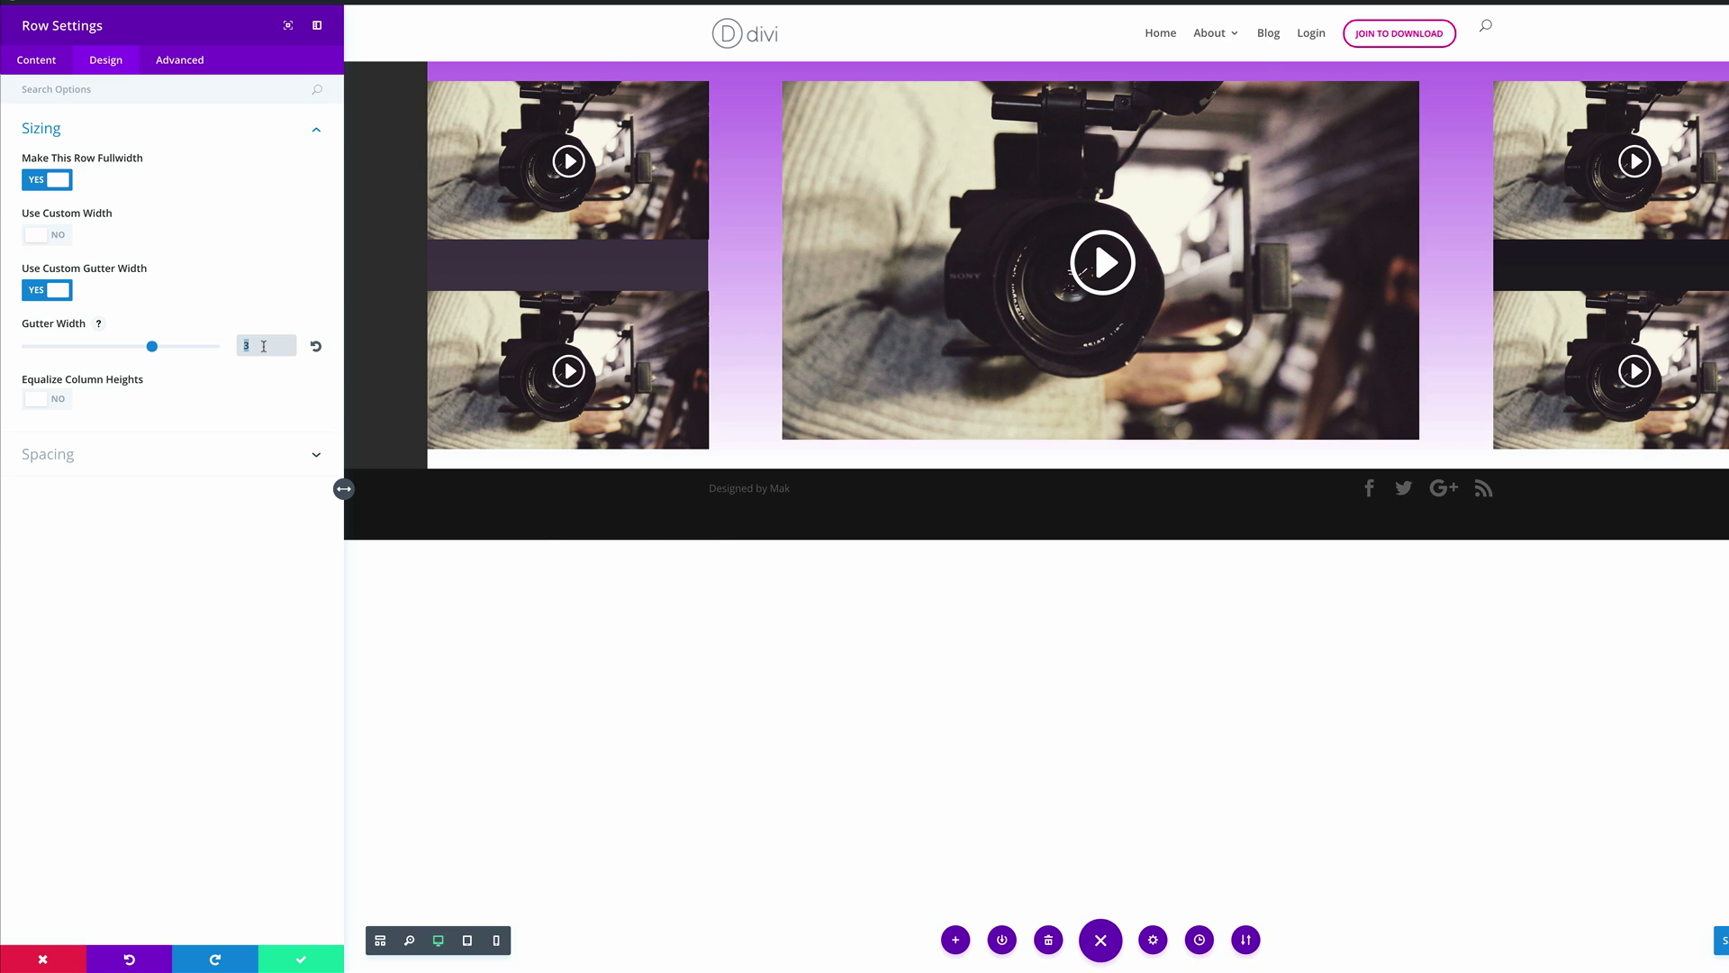
pyautogui.write('1')
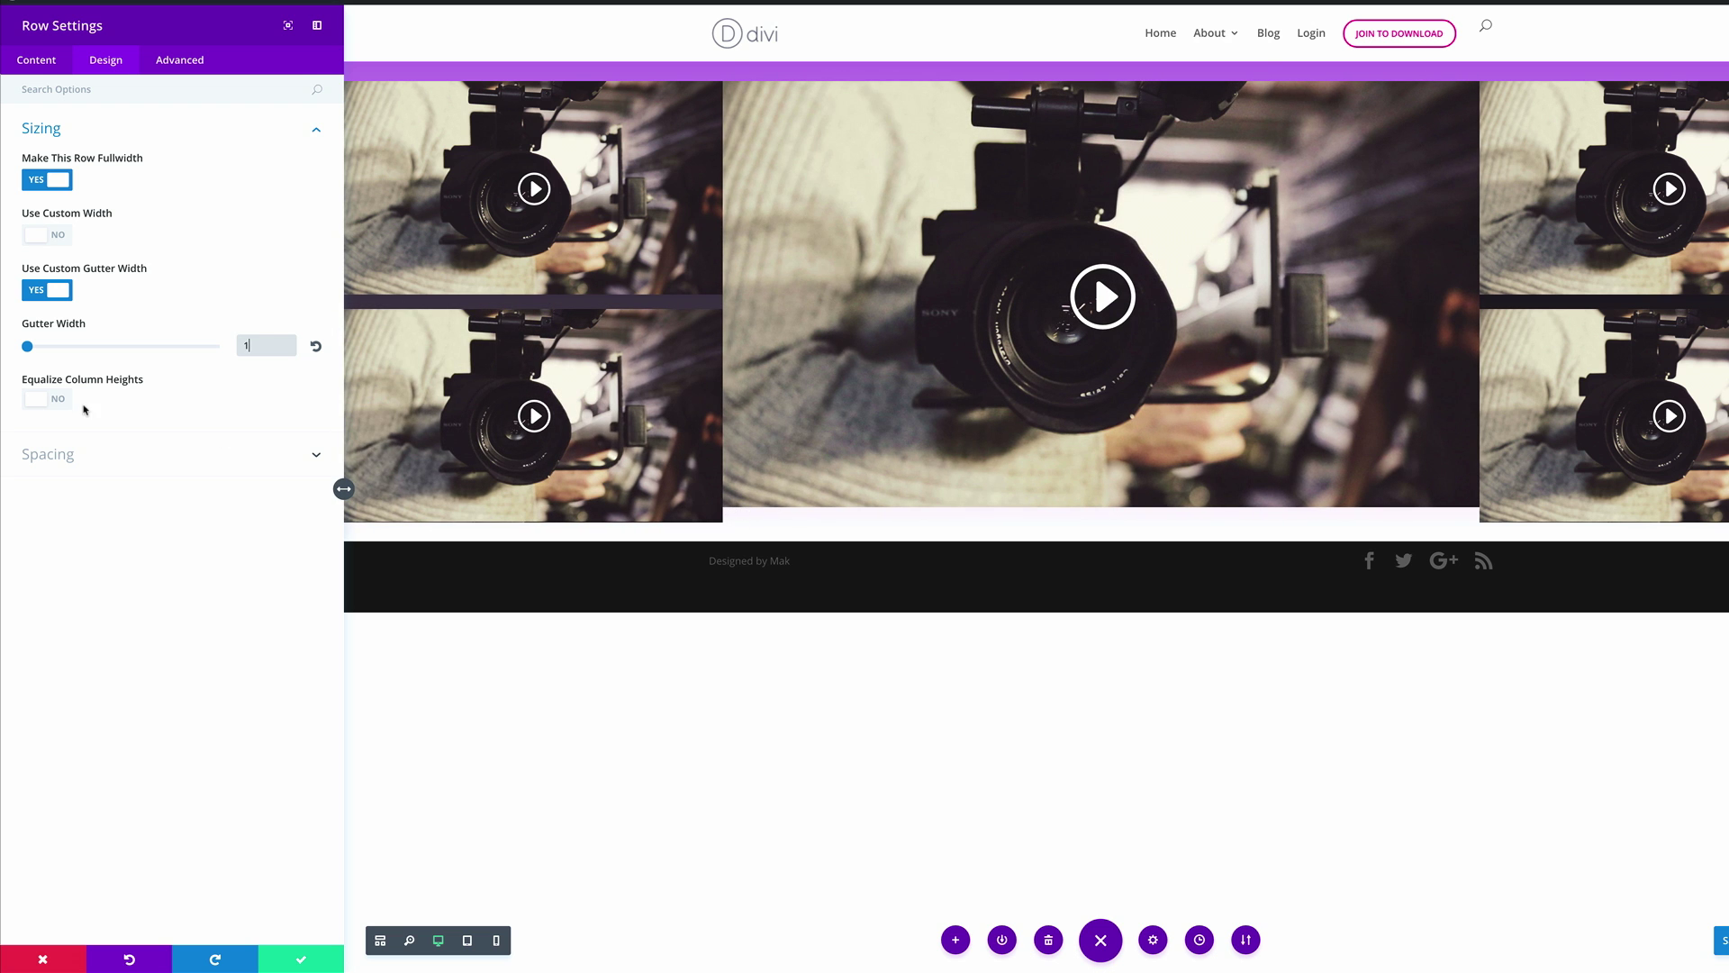
pyautogui.click(54, 402)
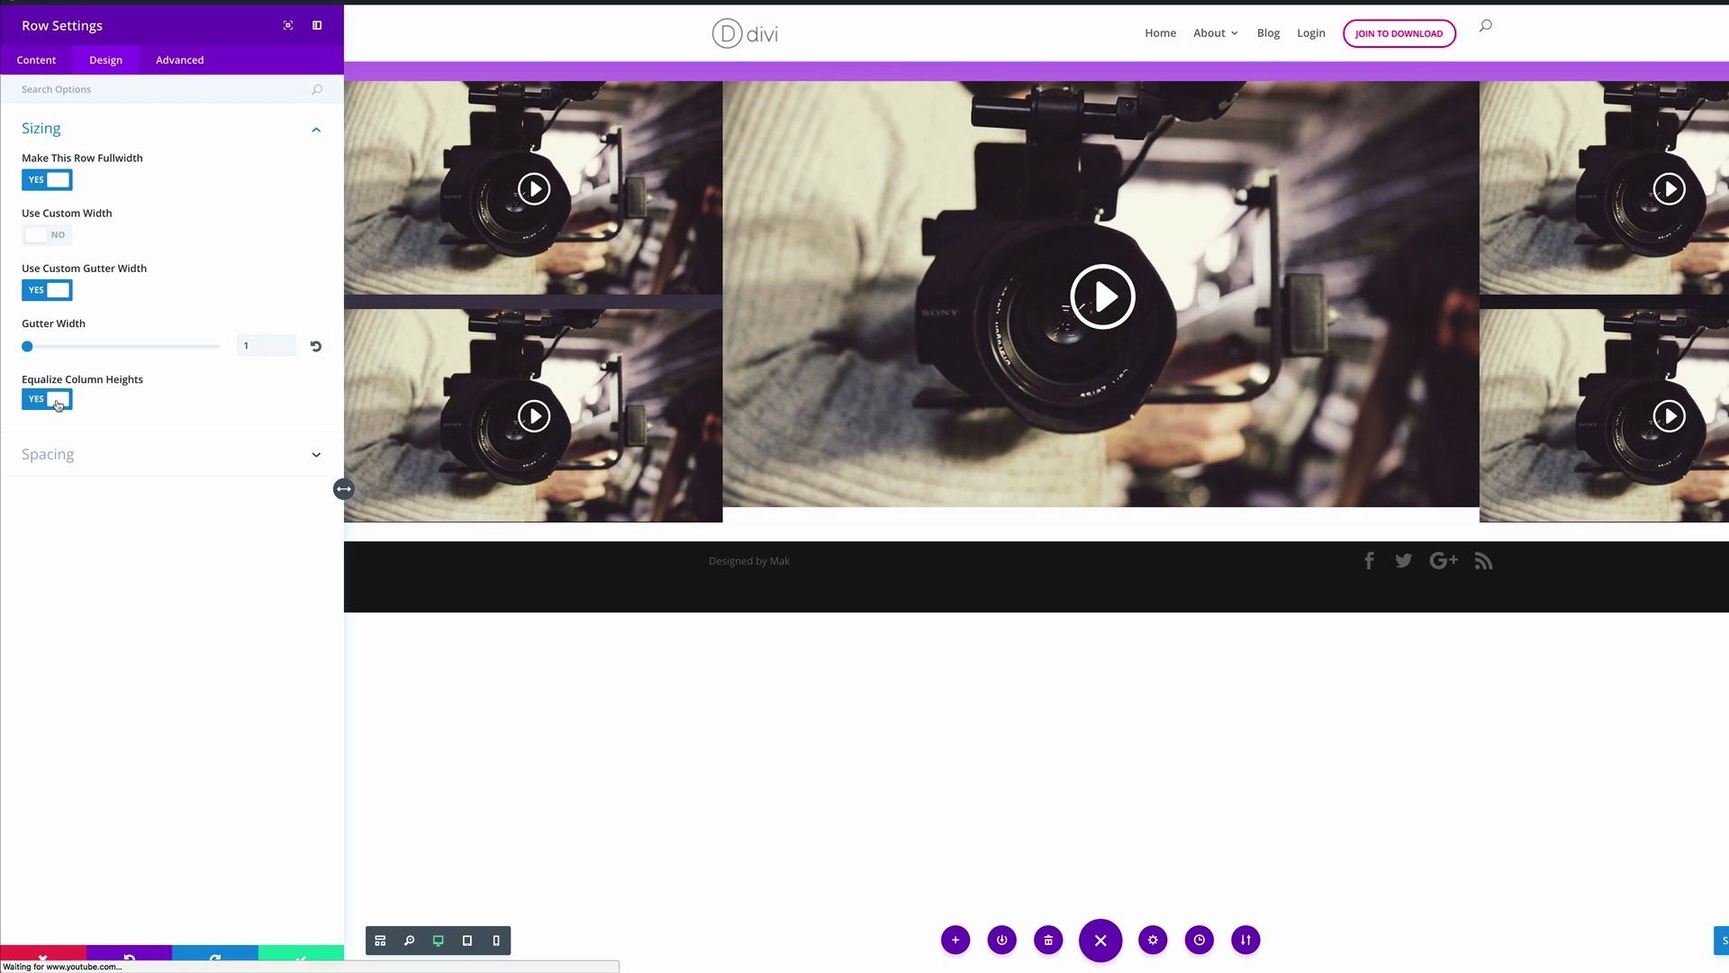
pyautogui.click(63, 454)
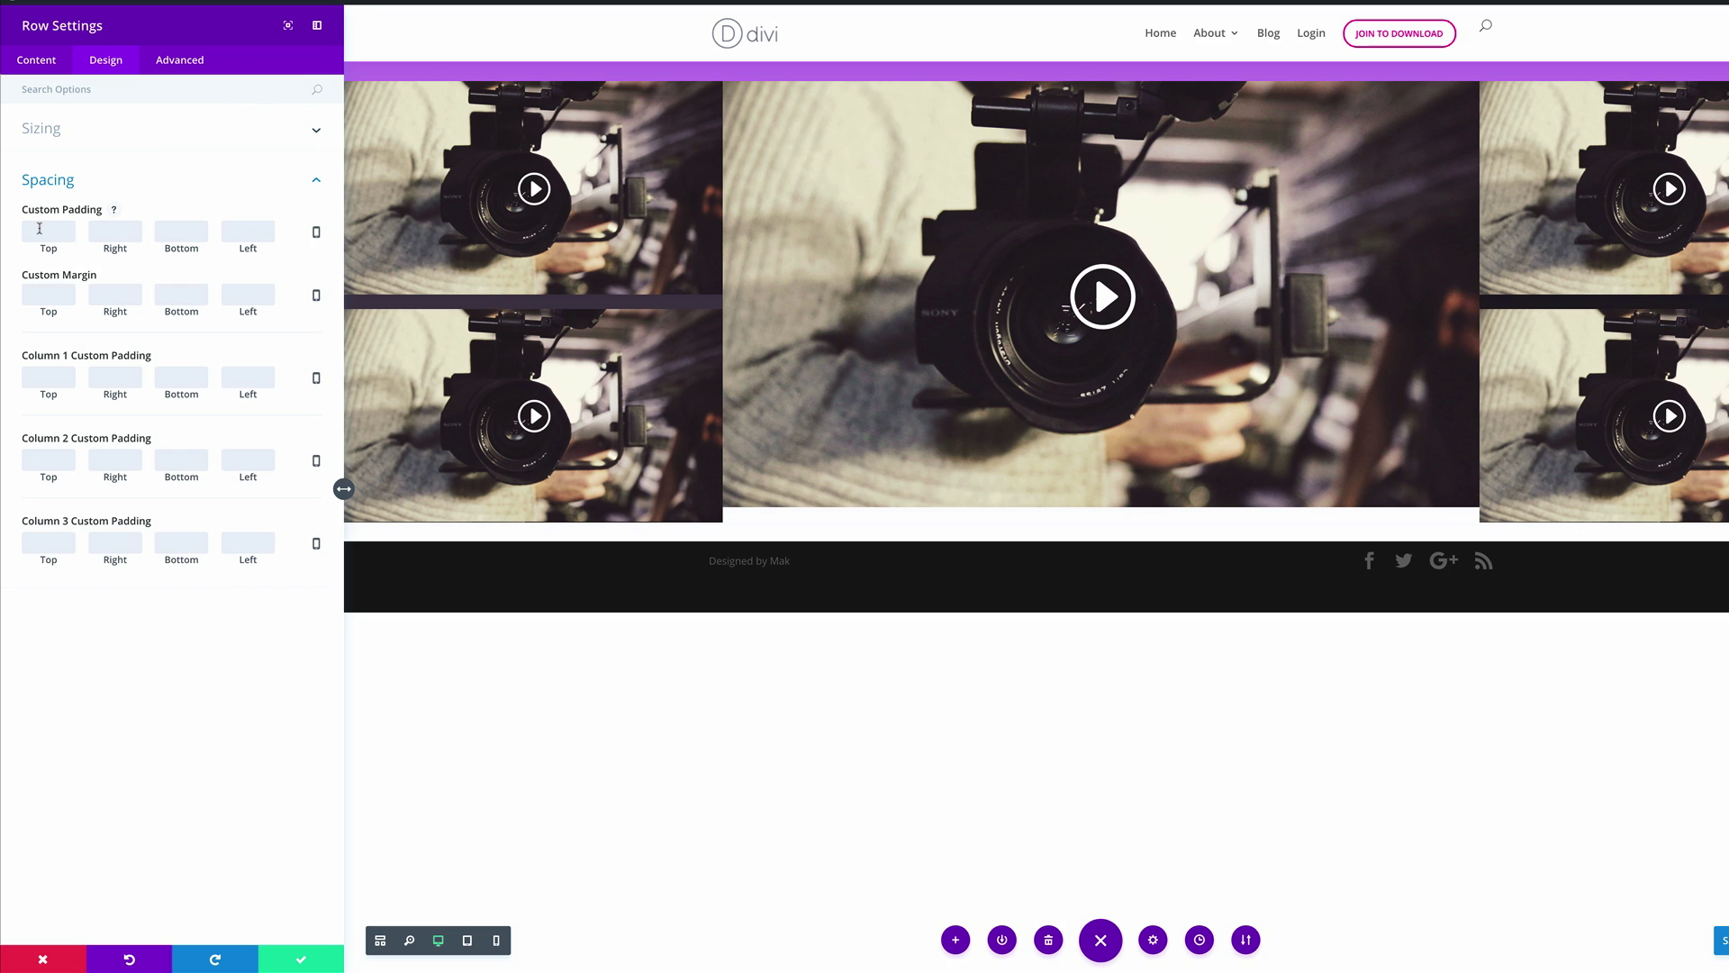
# - Set the row's top and bottom padding and margin to 0px
pyautogui.click(40, 231)
pyautogui.write('0')
pyautogui.click(181, 232)
pyautogui.write('0')
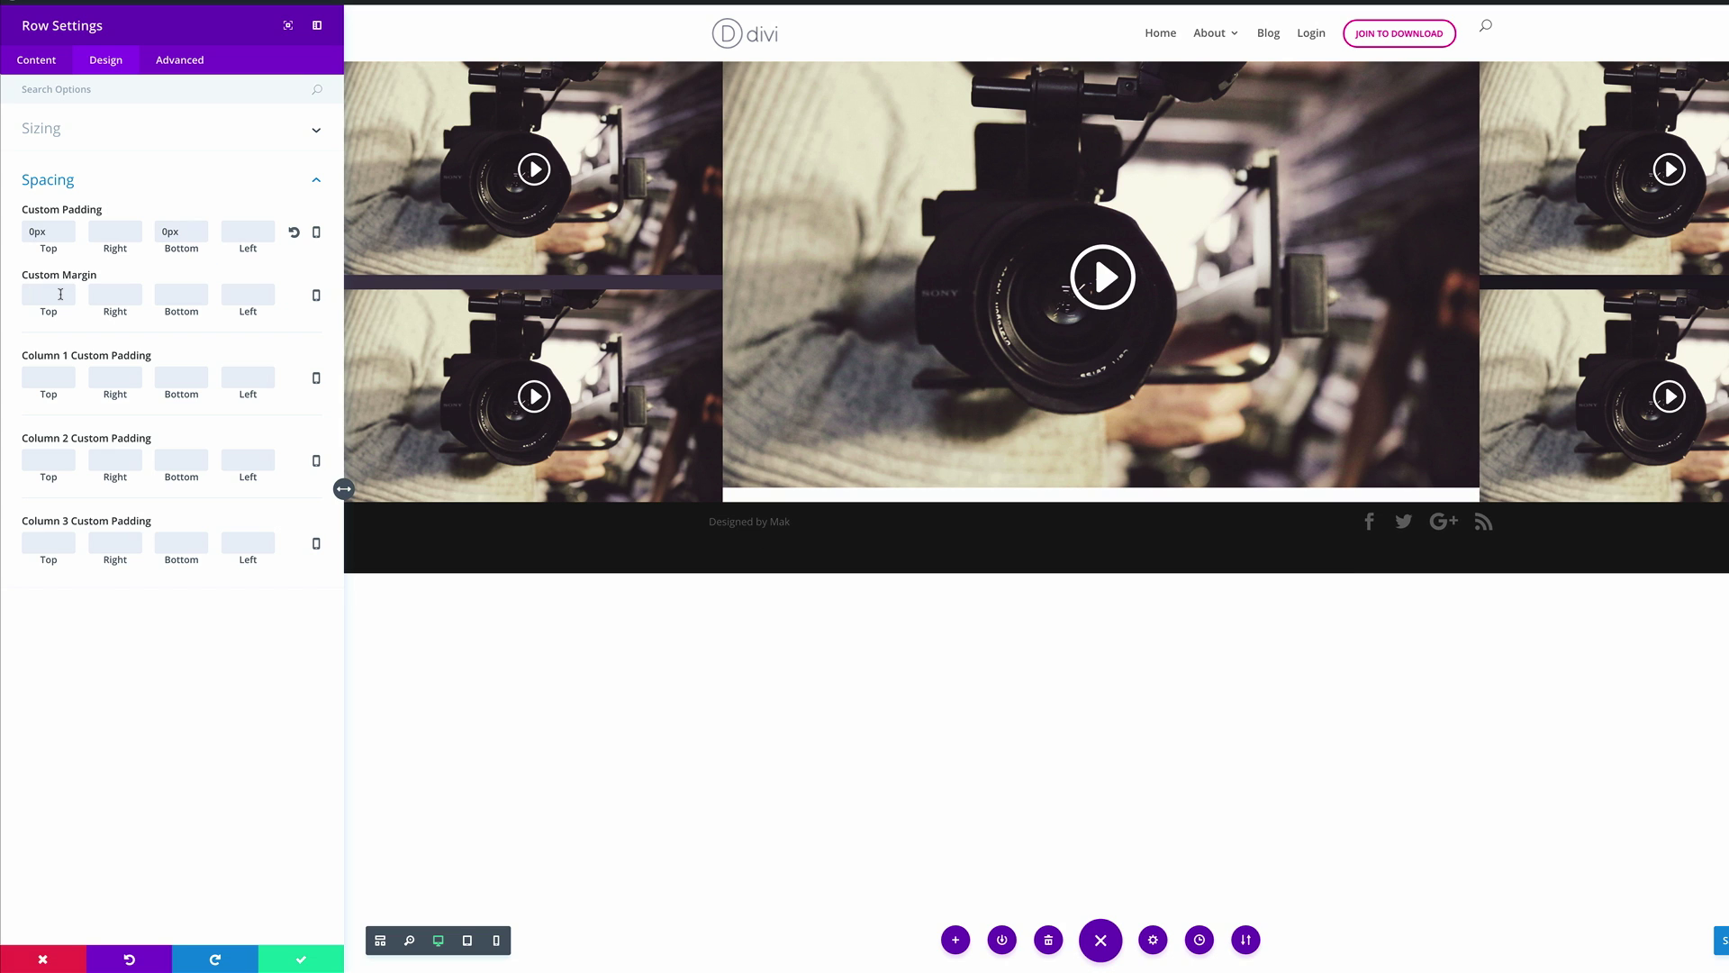
pyautogui.write('0')
pyautogui.click(196, 298)
# - Give the columns 20px padding on all sides and save the row settings
pyautogui.click(118, 374)
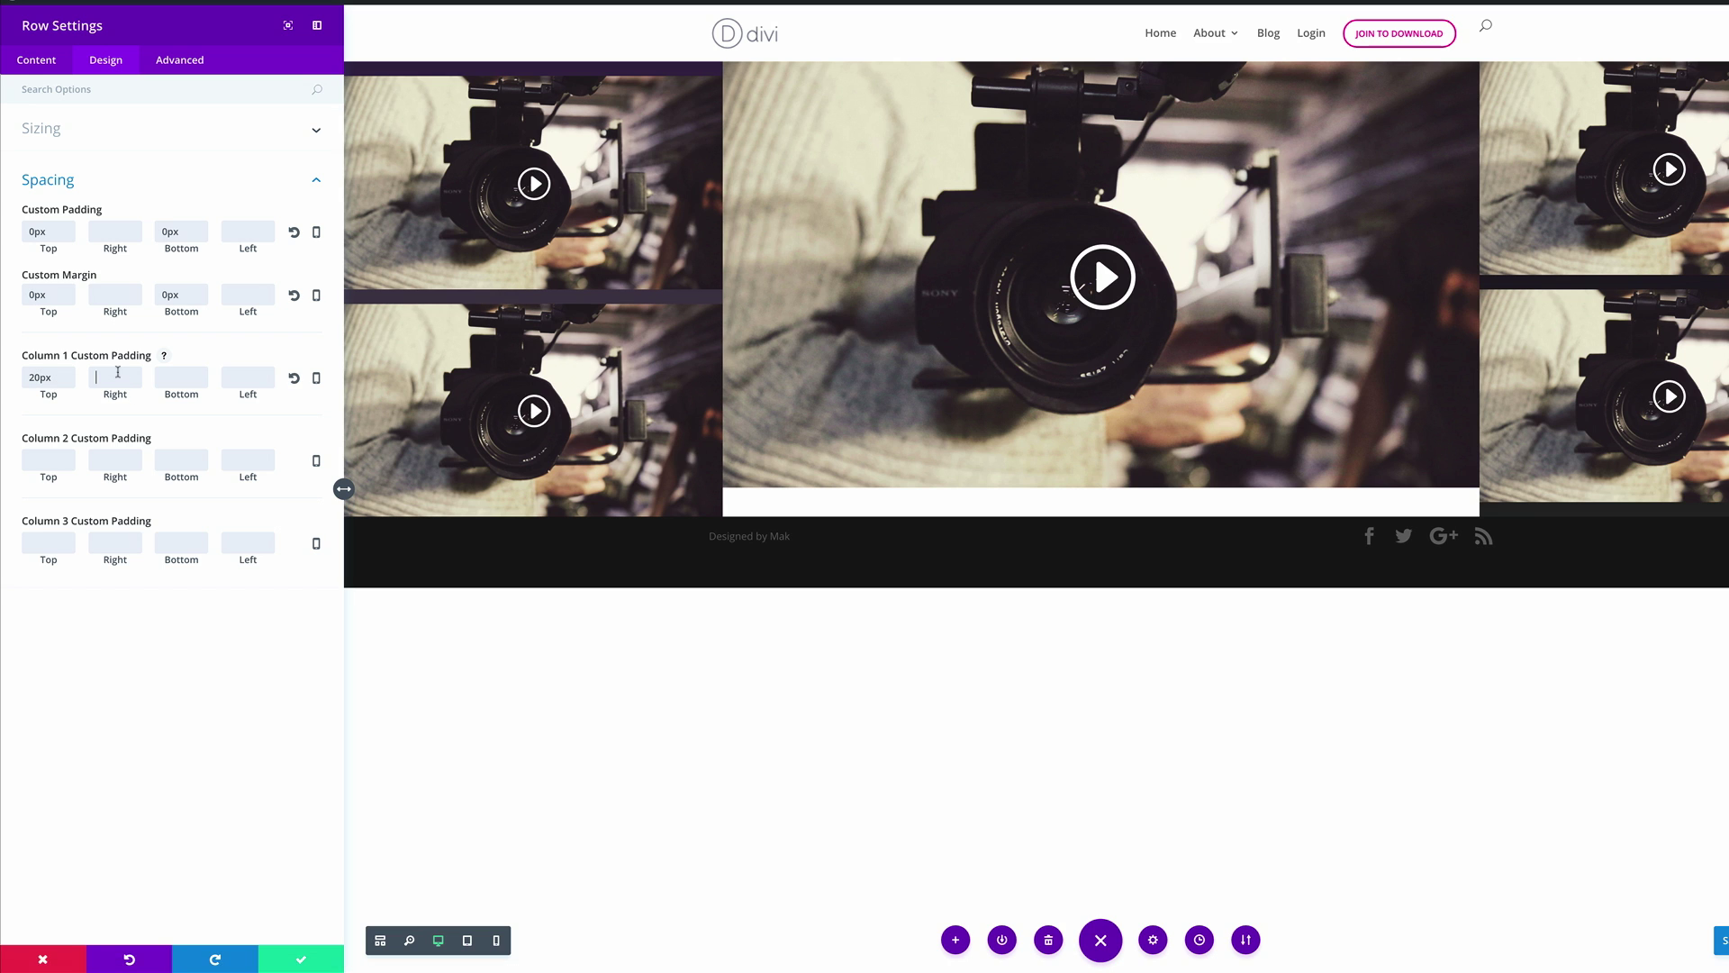
pyautogui.write('20px')
pyautogui.press('Tab')
pyautogui.write('20px')
pyautogui.press('Tab')
pyautogui.write('20')
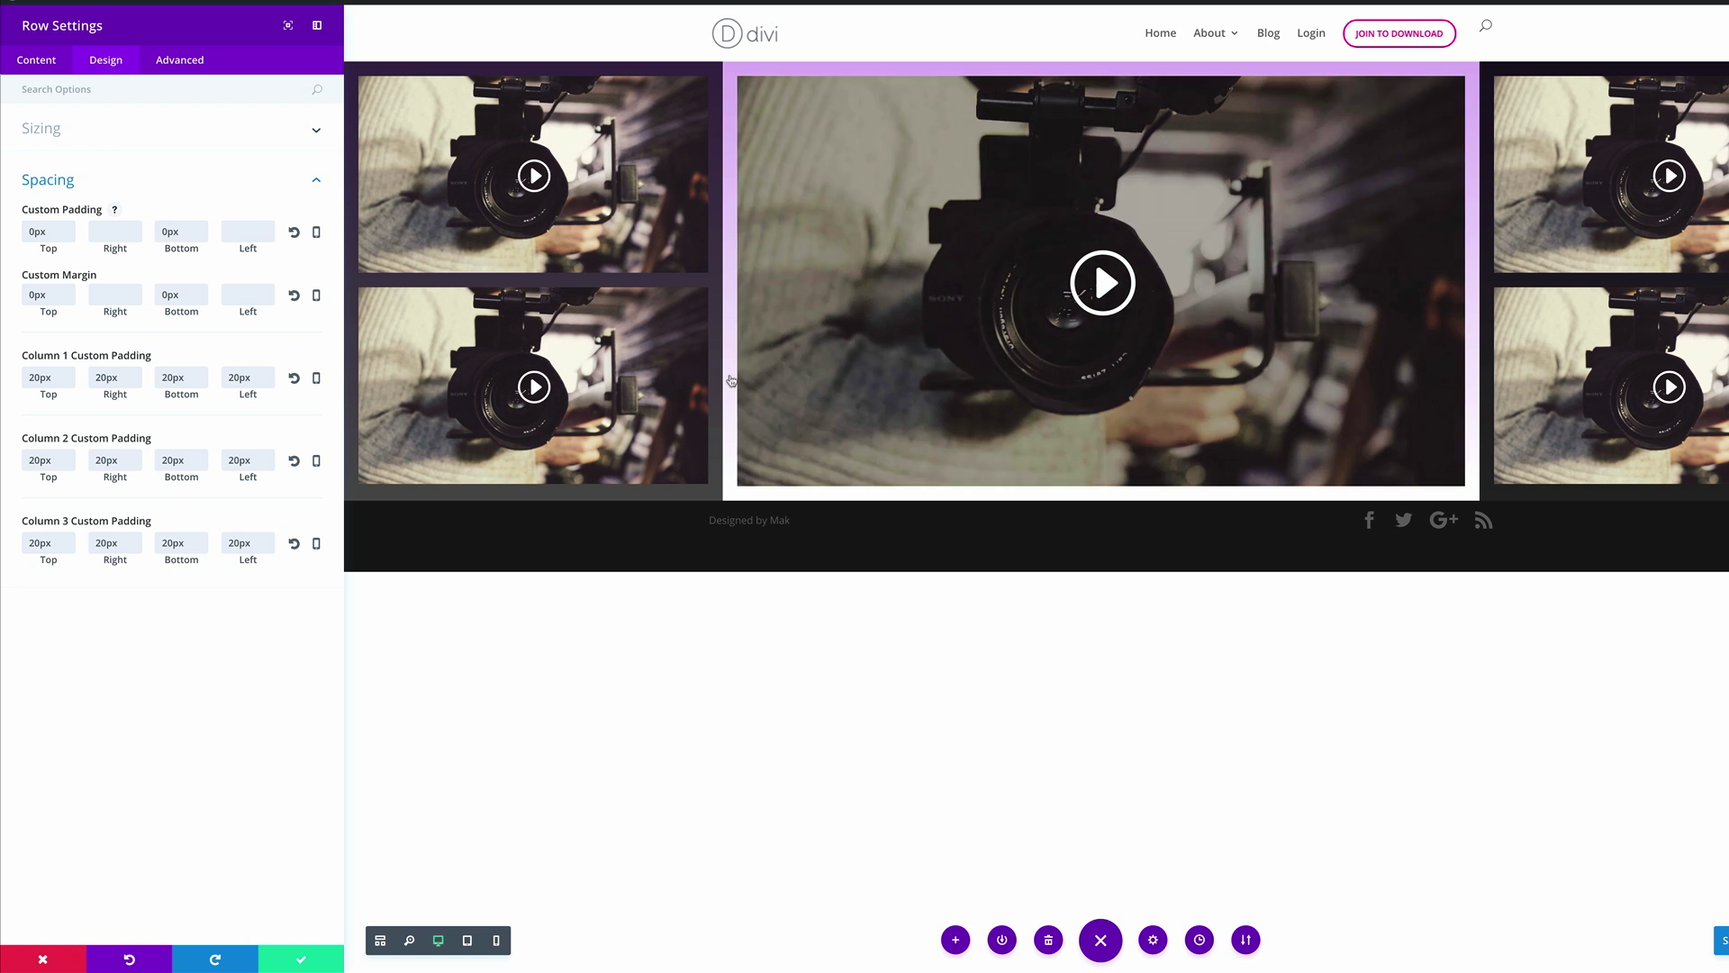
pyautogui.click(305, 961)
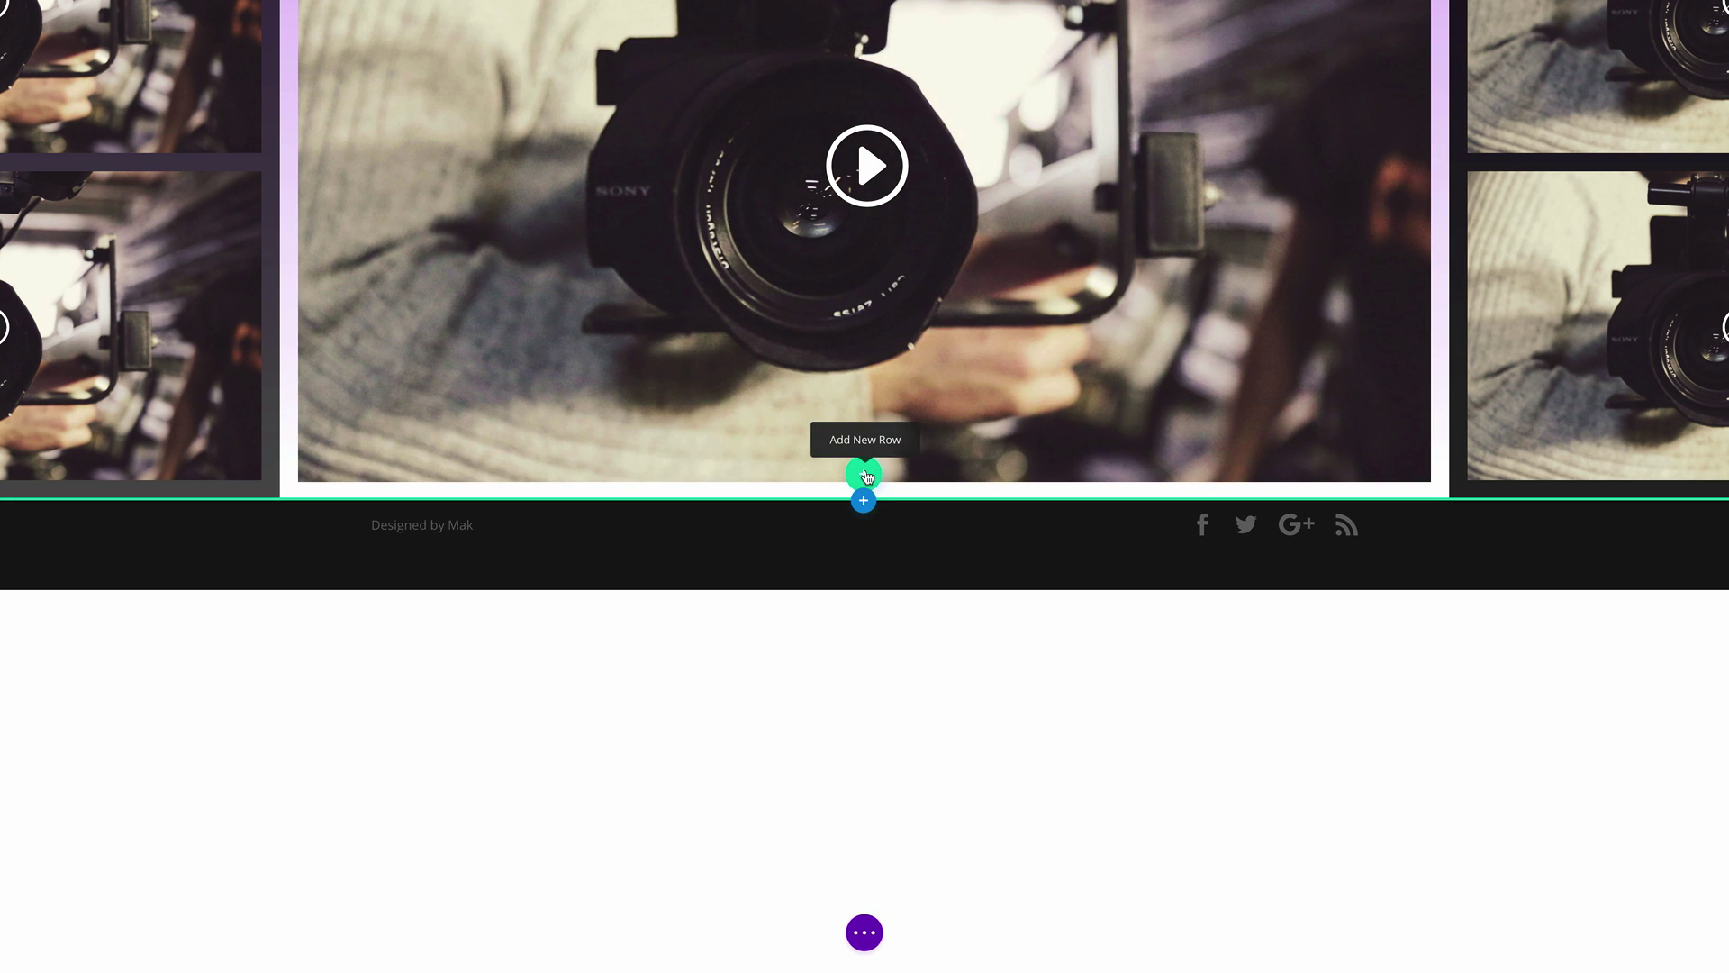
# - Add a new 1/4-1/2-1/4 row below the video grid without adding a module
pyautogui.click(865, 474)
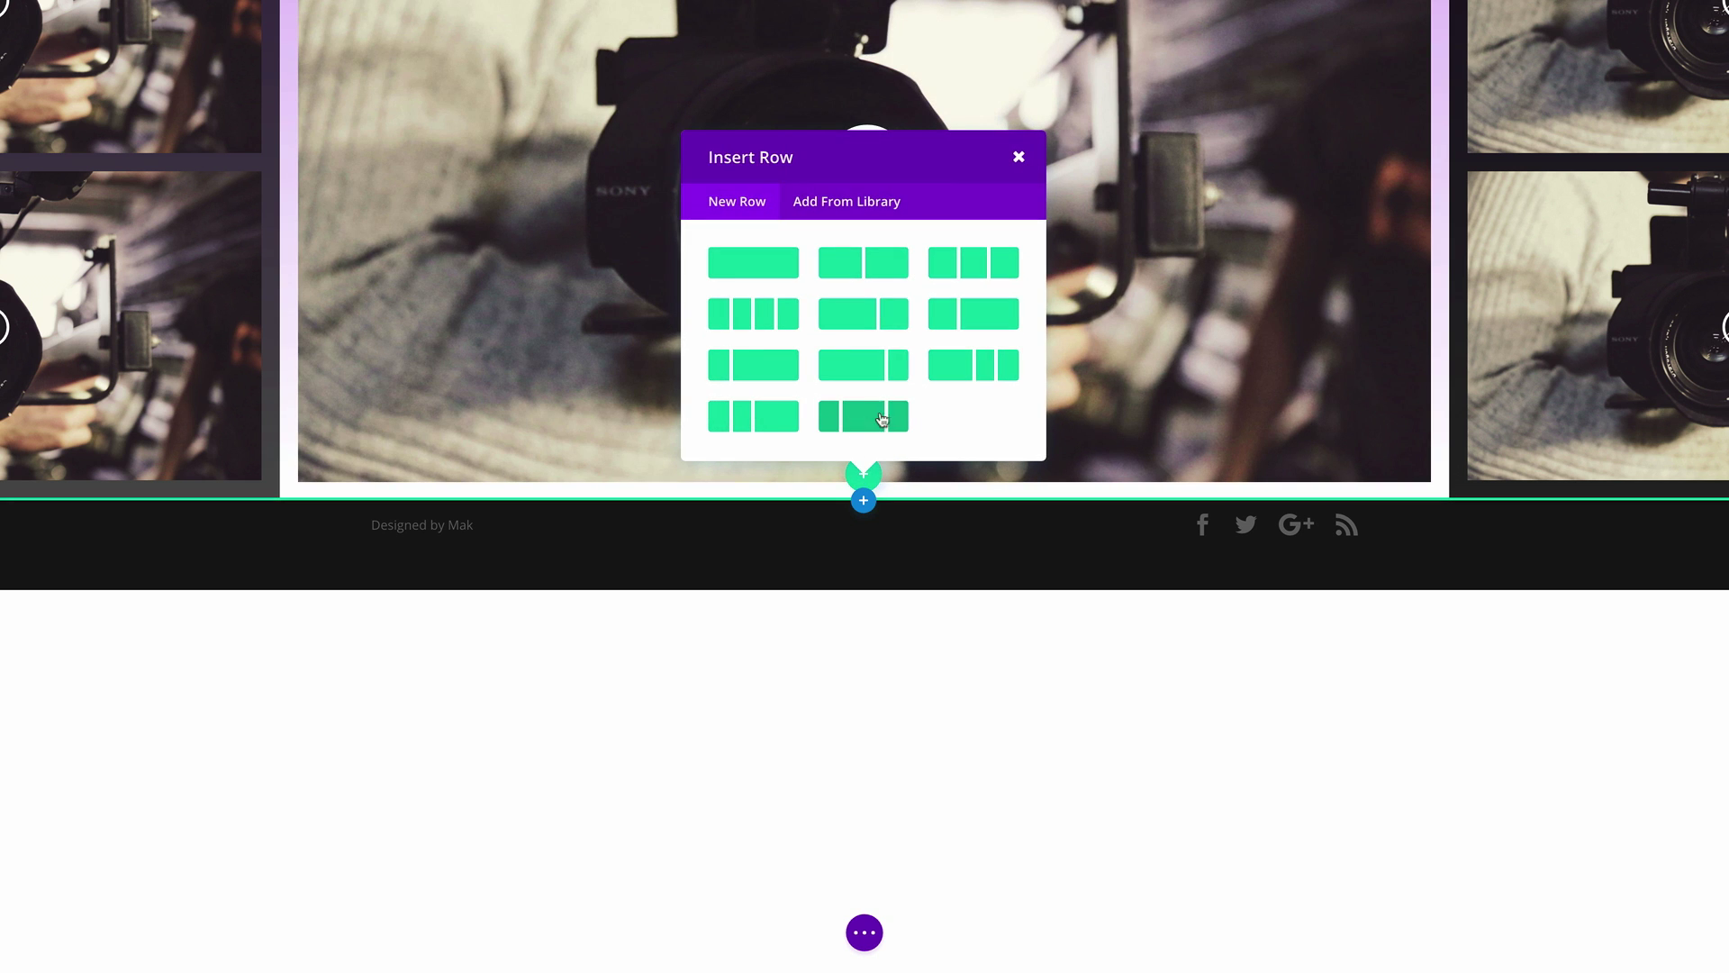
pyautogui.click(873, 421)
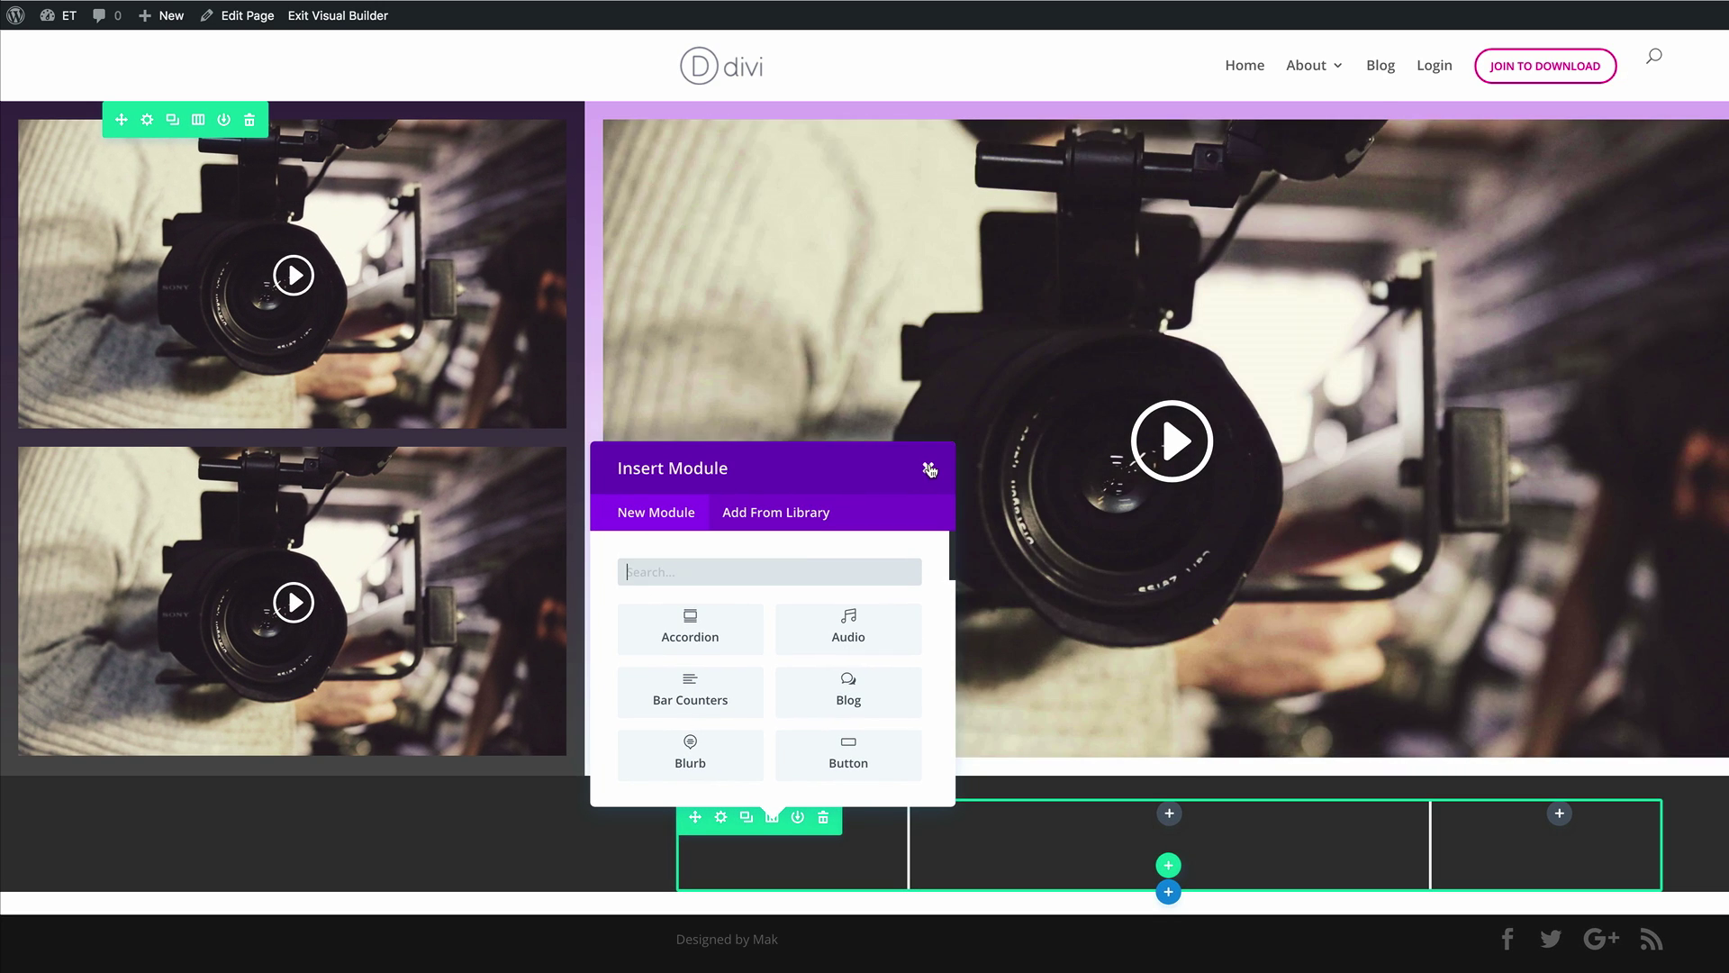
pyautogui.click(938, 470)
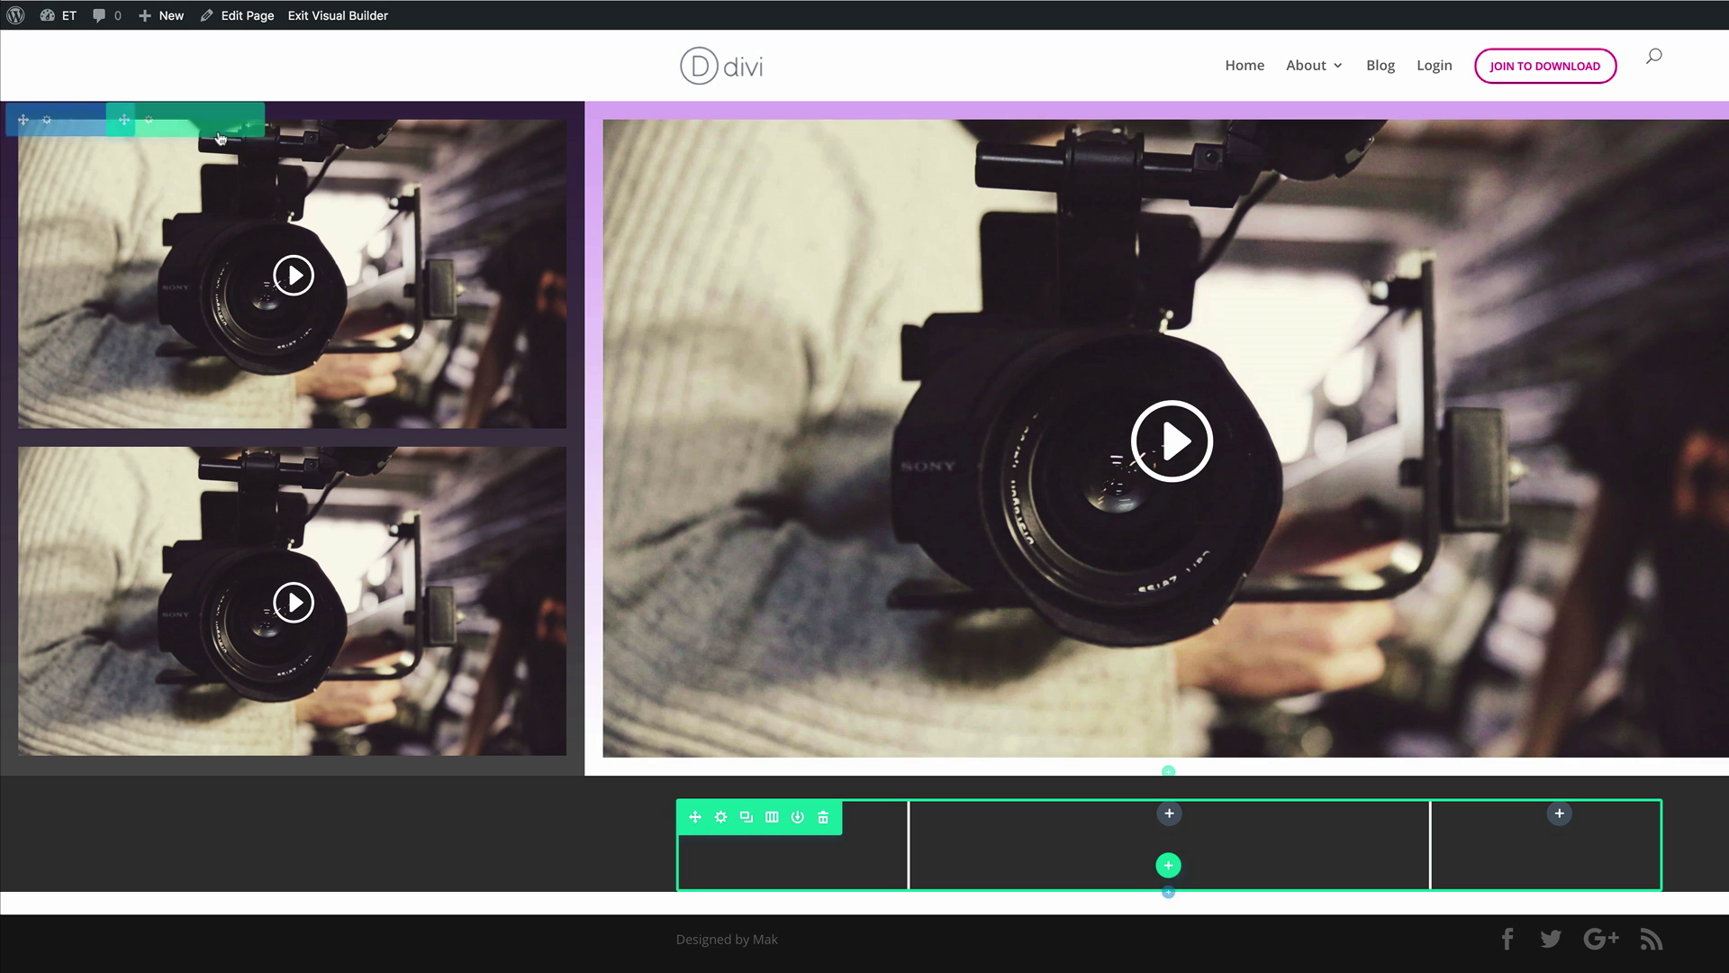
# - Copy the video grid row's style and paste it onto the new bottom row
pyautogui.rightClick(214, 130)
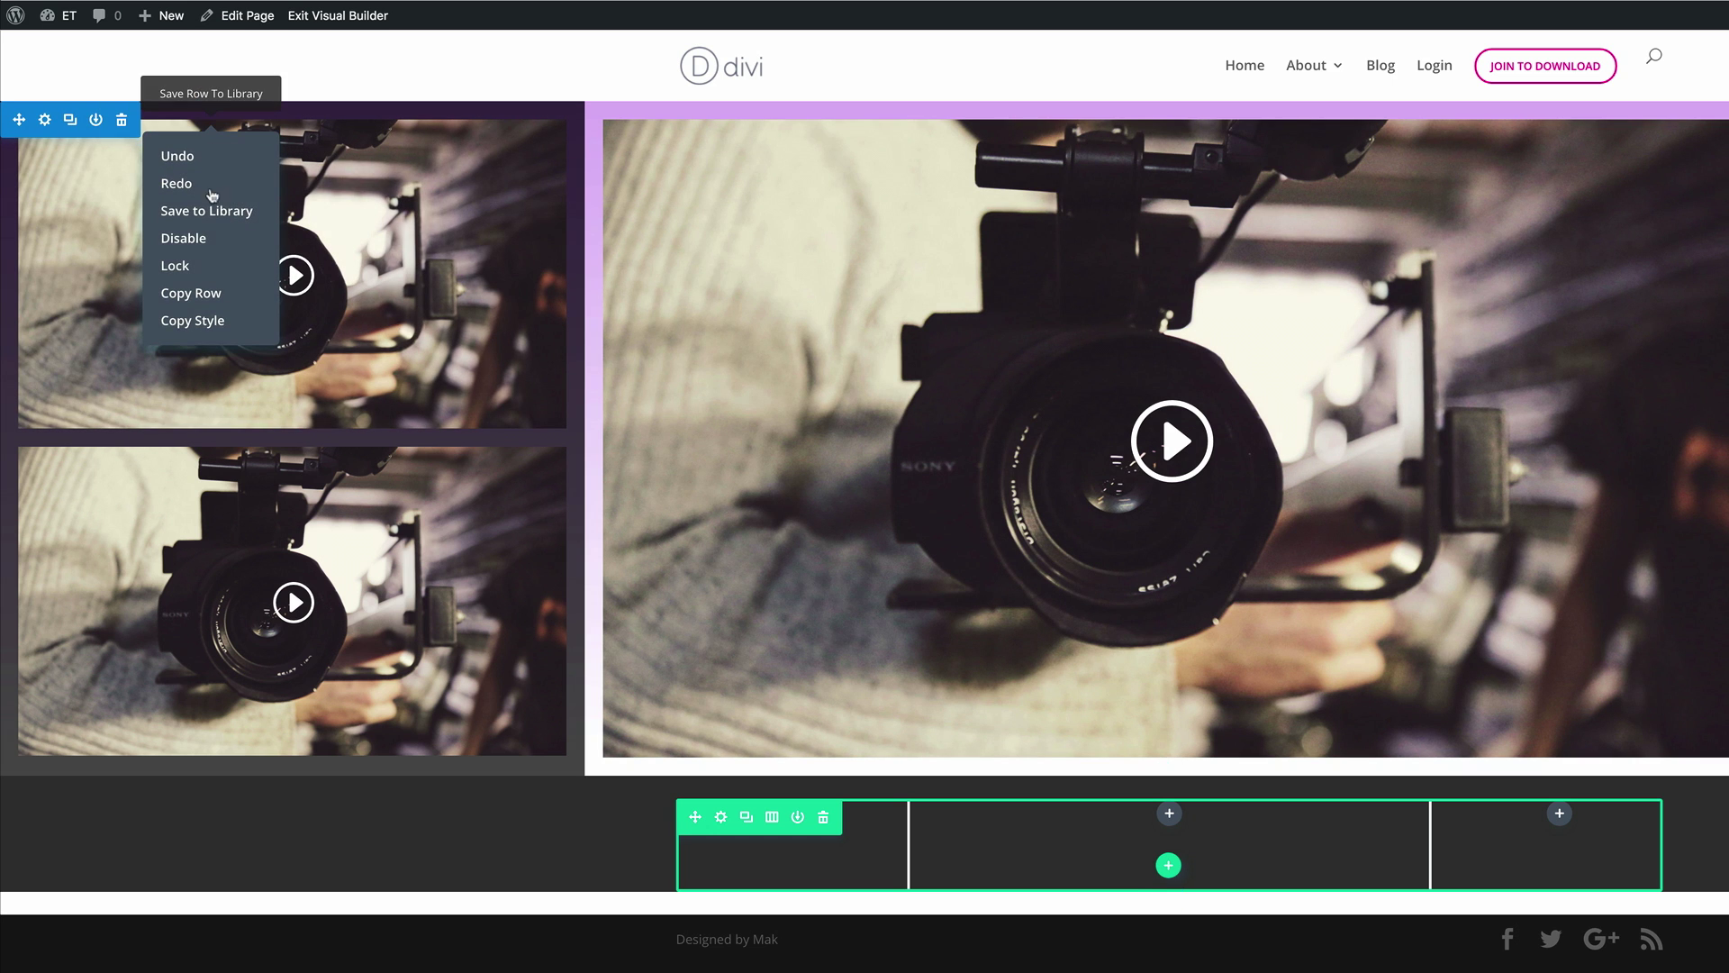
pyautogui.click(186, 322)
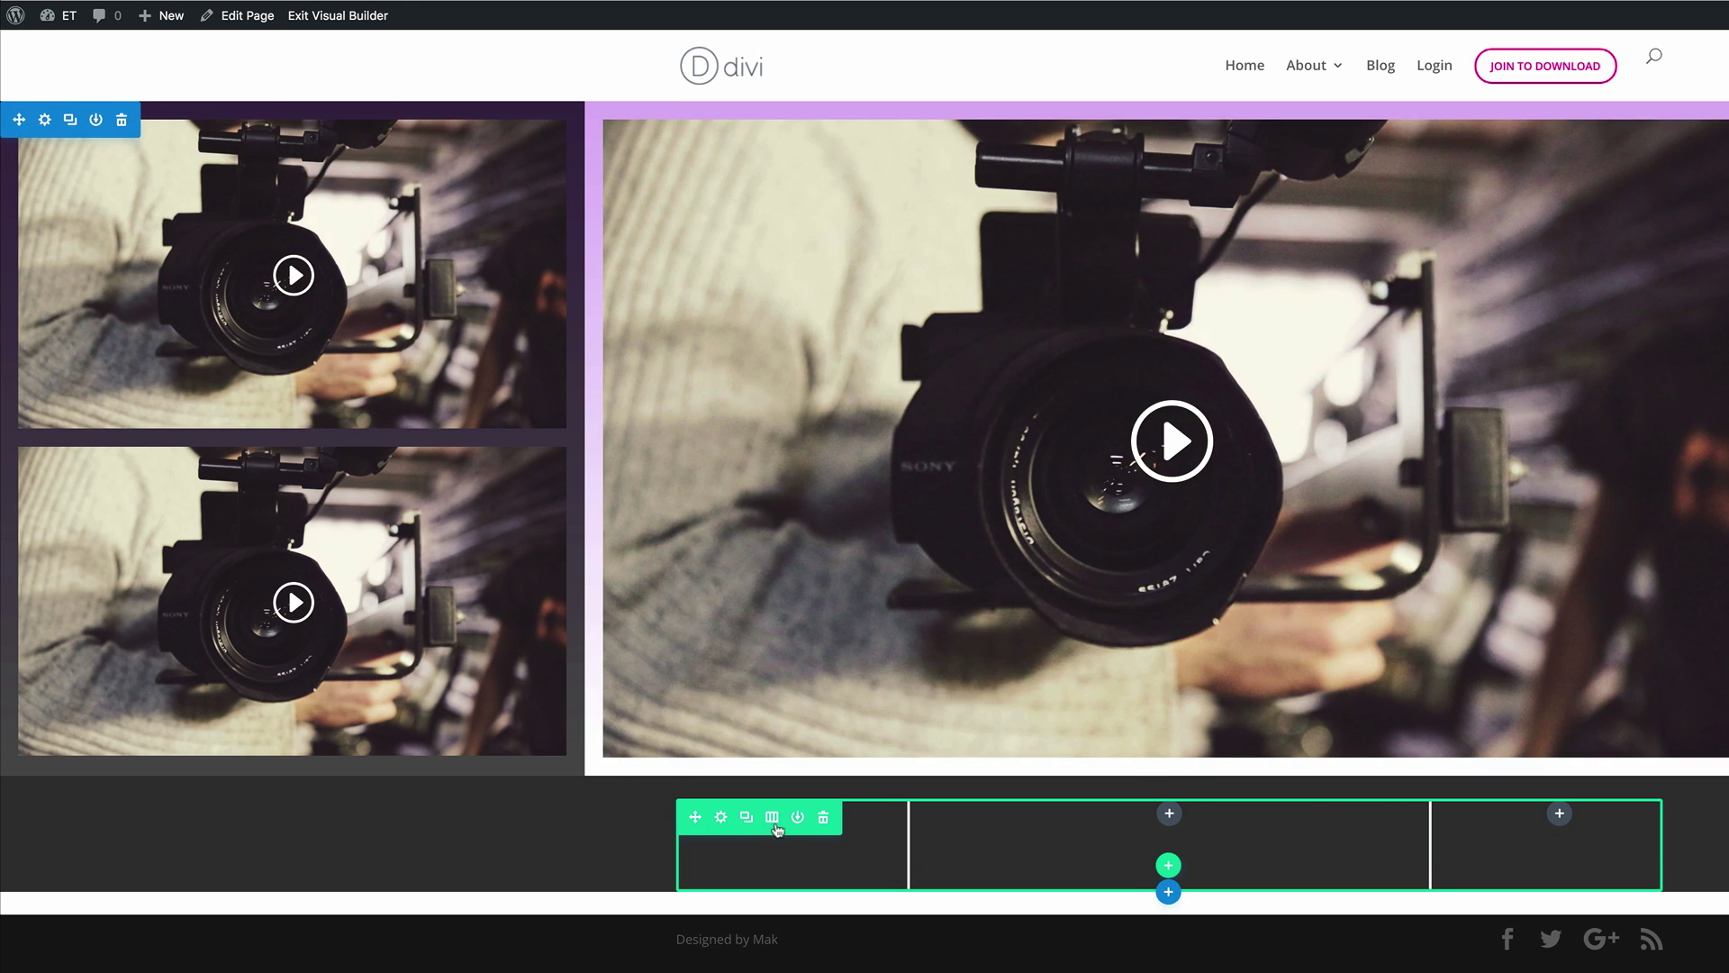
pyautogui.rightClick(776, 825)
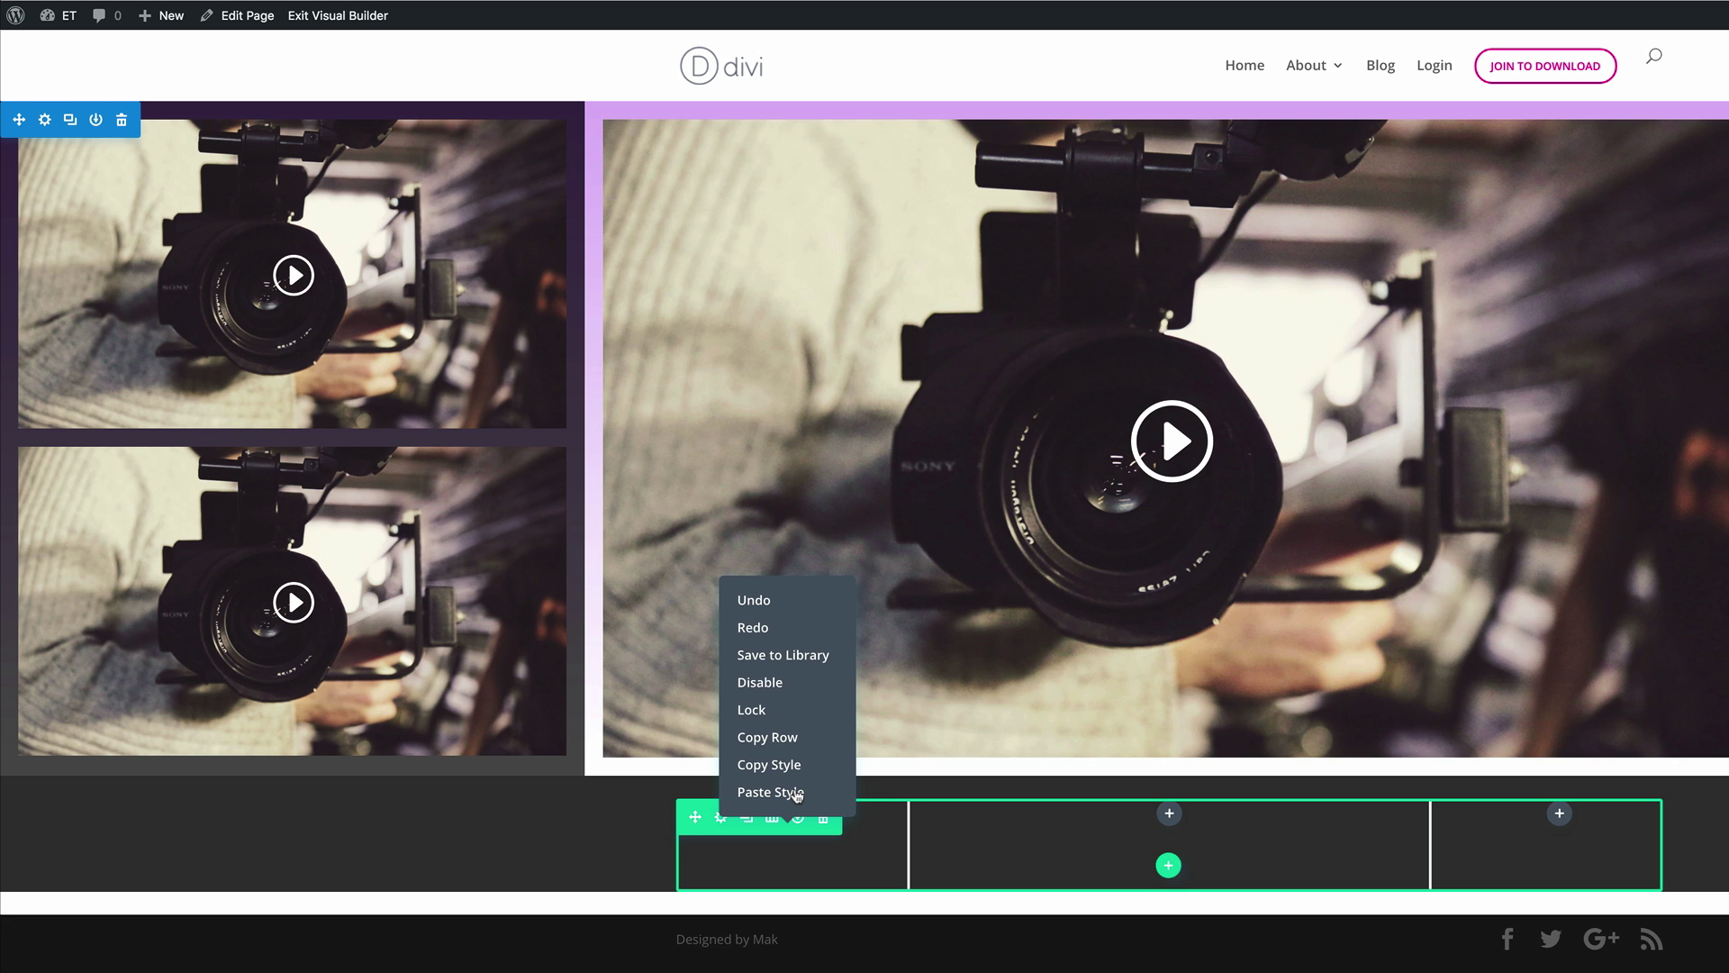
pyautogui.click(796, 793)
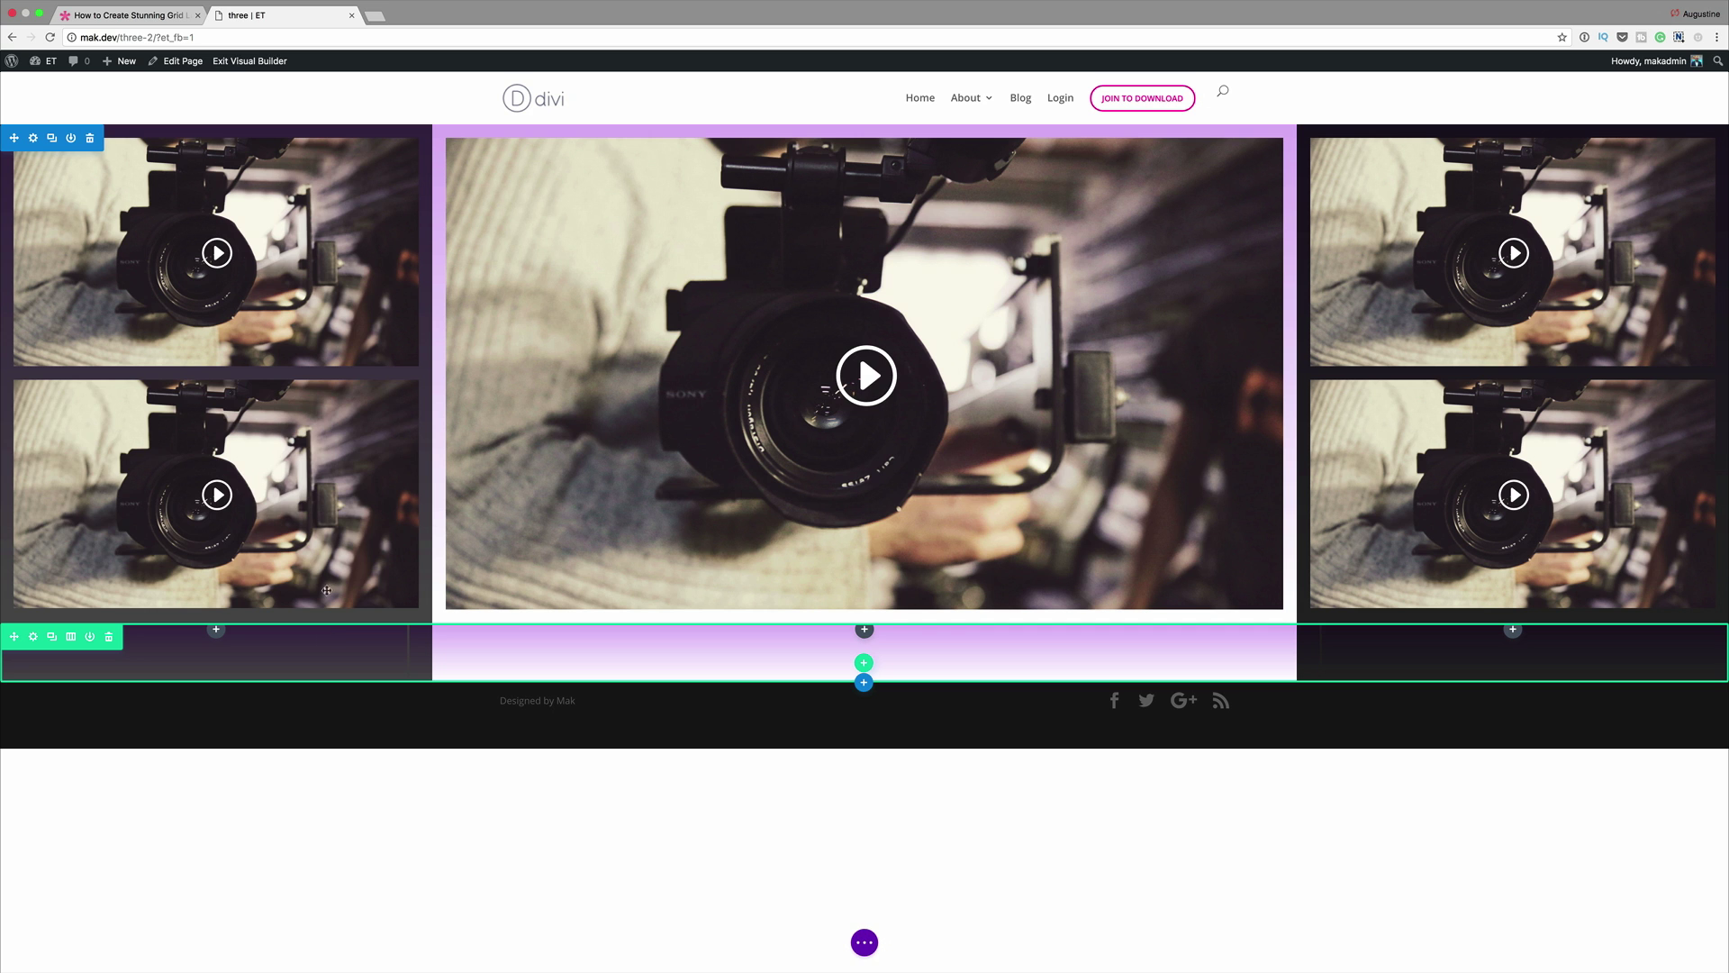
# - Copy the lower-left video module and paste it into the new row's left and right columns
pyautogui.moveTo(203, 422)
pyautogui.rightClick(298, 473)
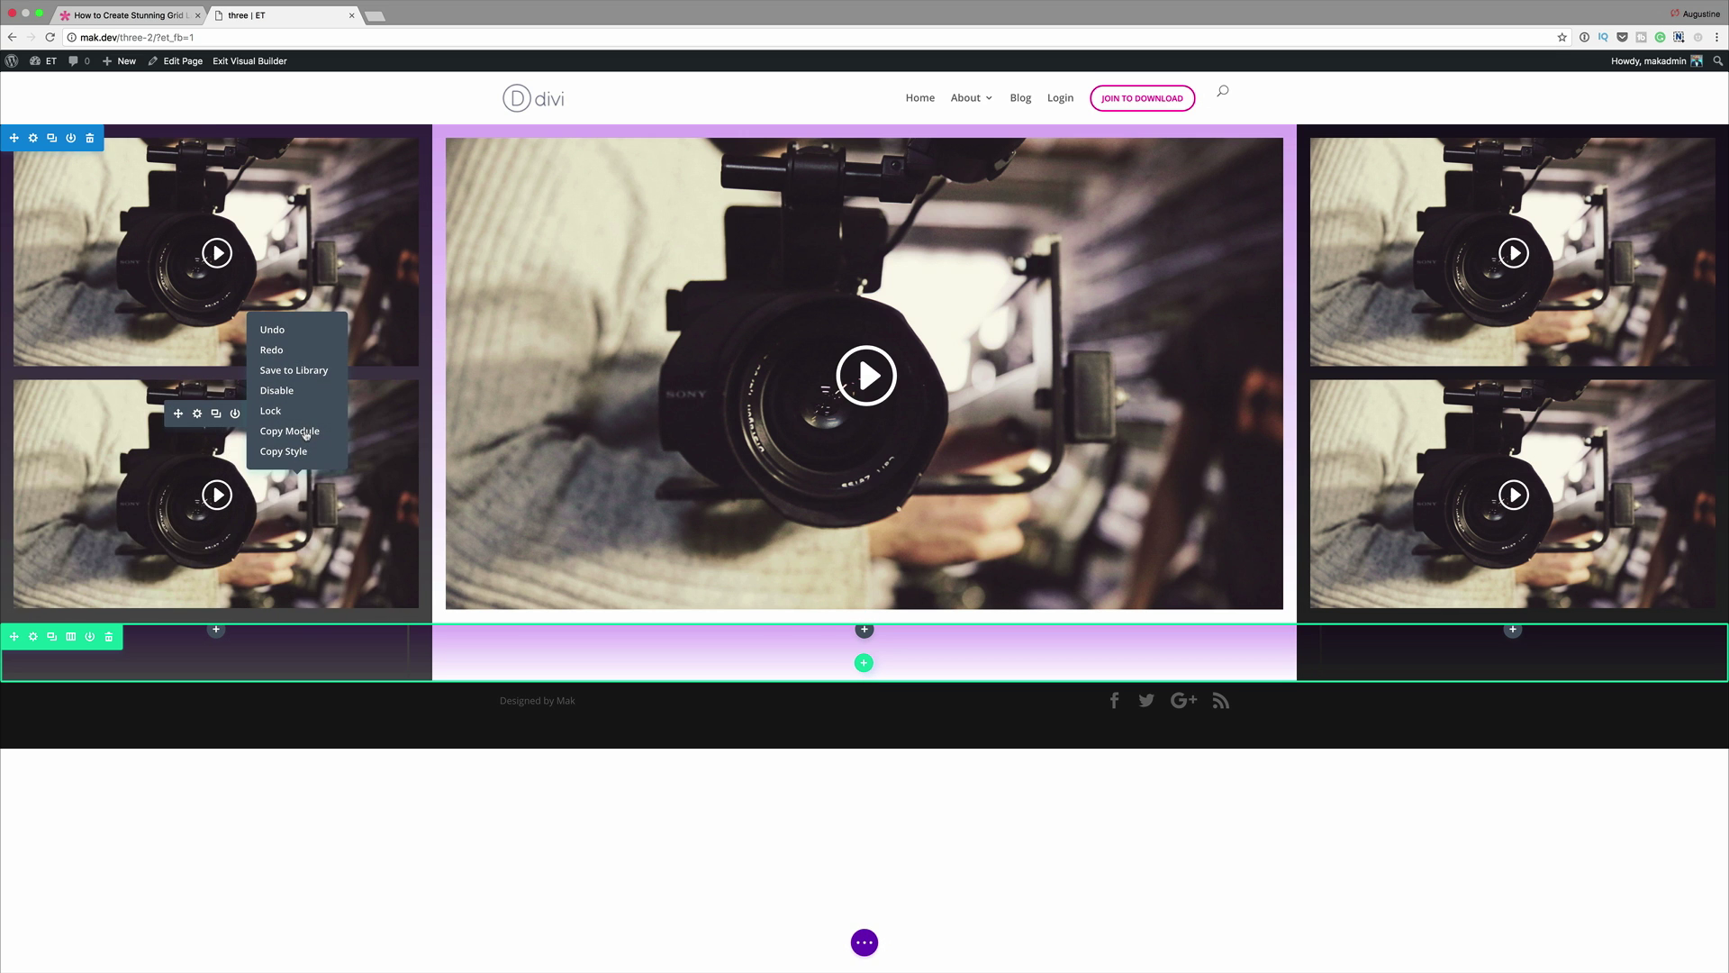
pyautogui.click(306, 433)
pyautogui.rightClick(276, 639)
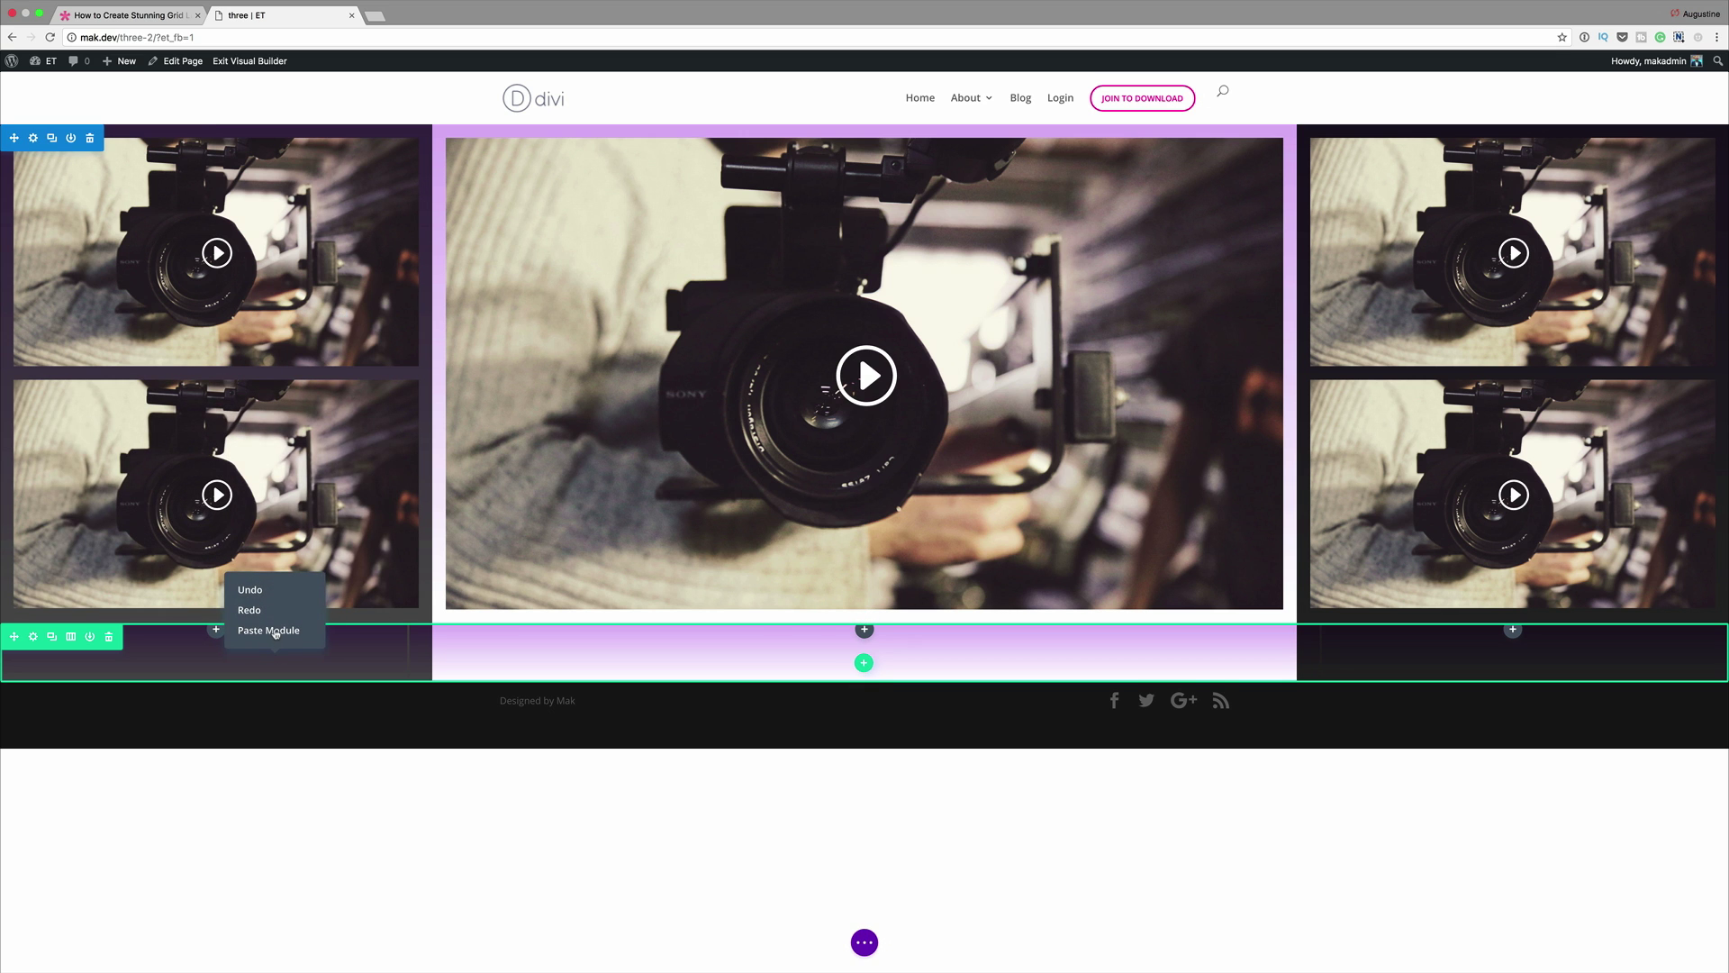
pyautogui.click(268, 630)
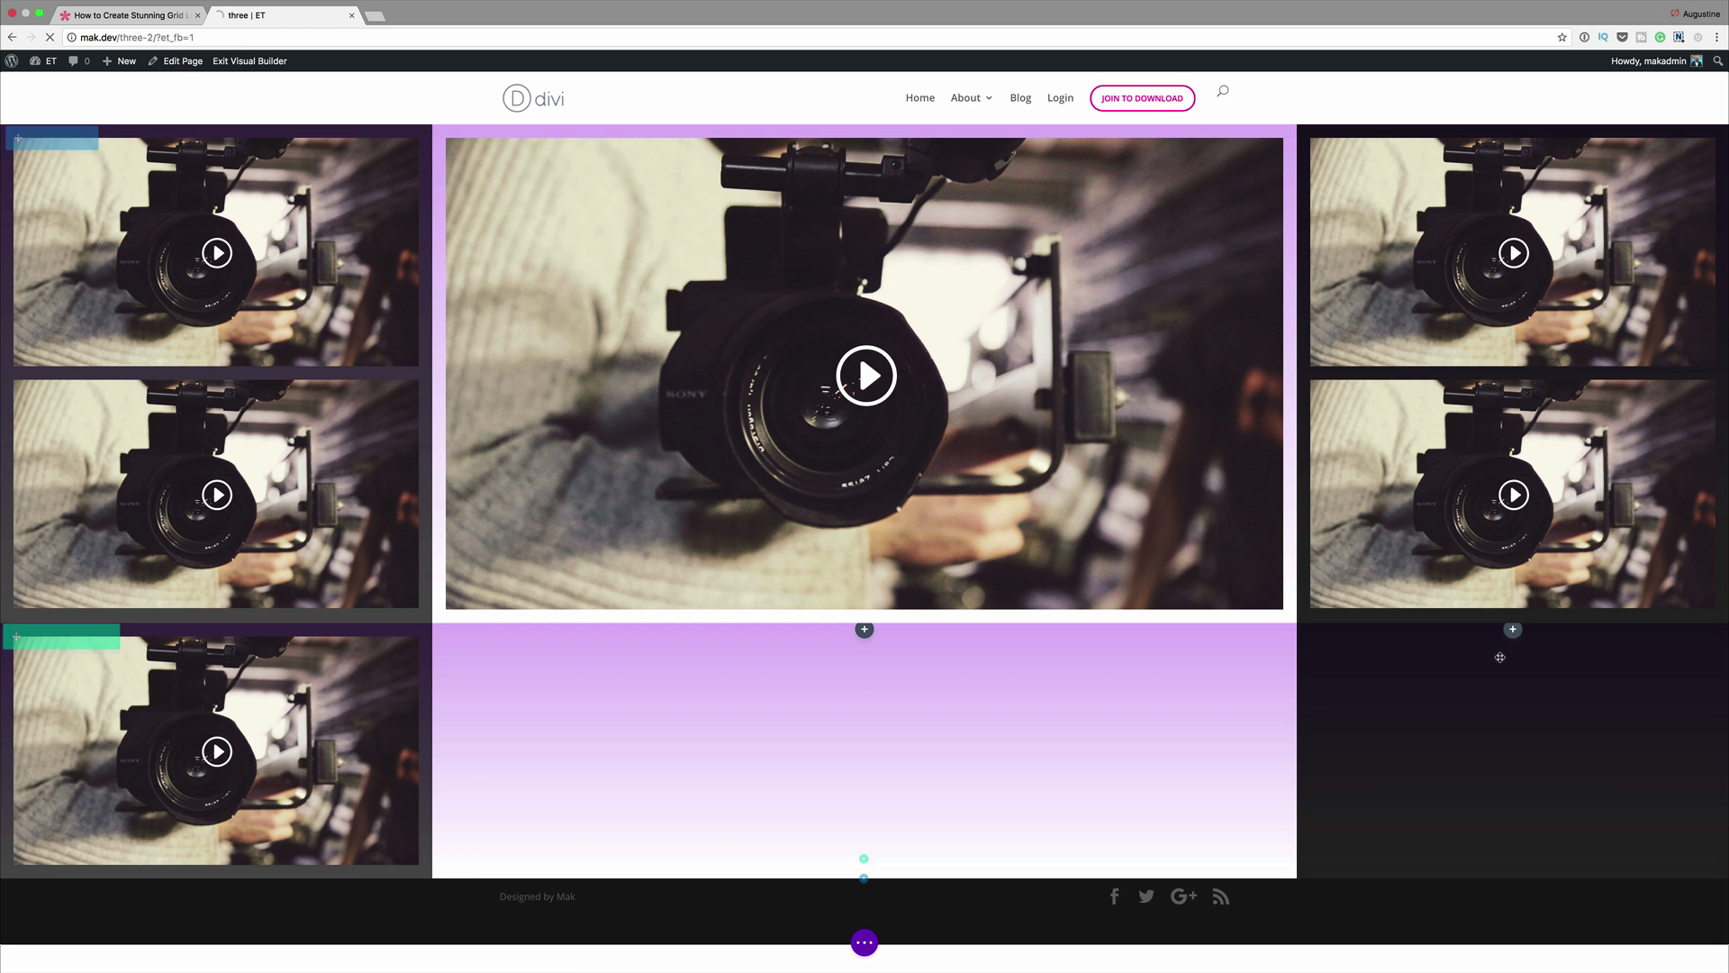
pyautogui.rightClick(1497, 691)
pyautogui.click(1484, 681)
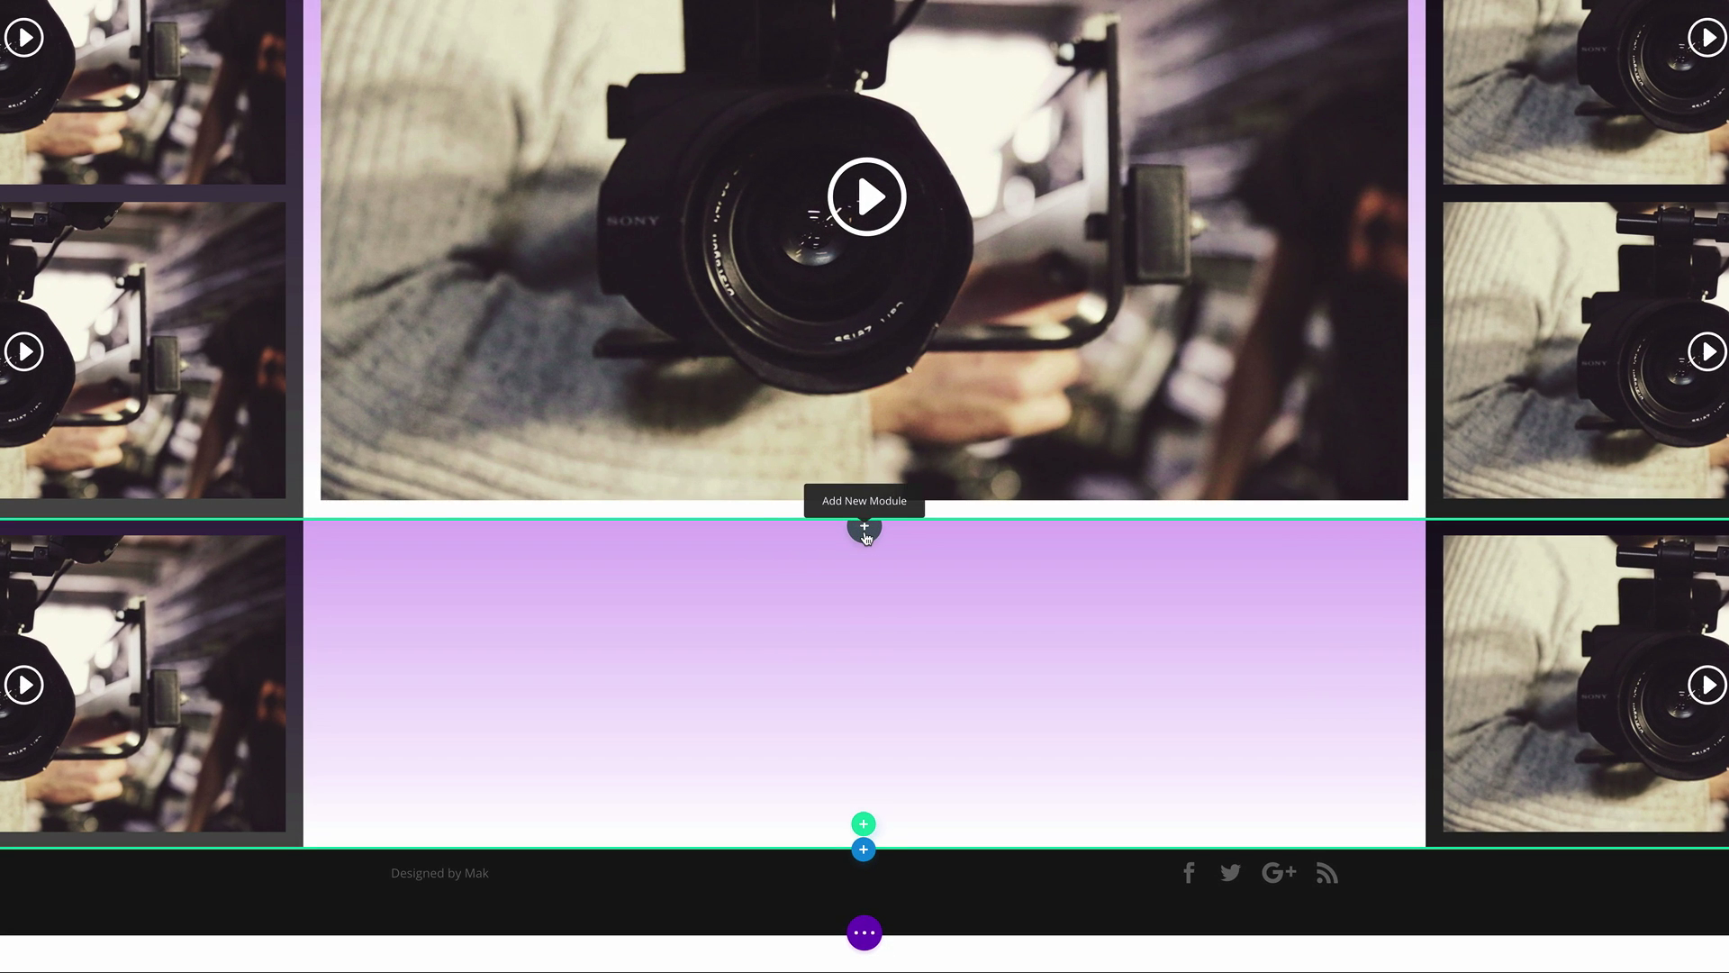
# - Add a blurb to the middle column and paste lorem ipsum as its body text
pyautogui.click(864, 532)
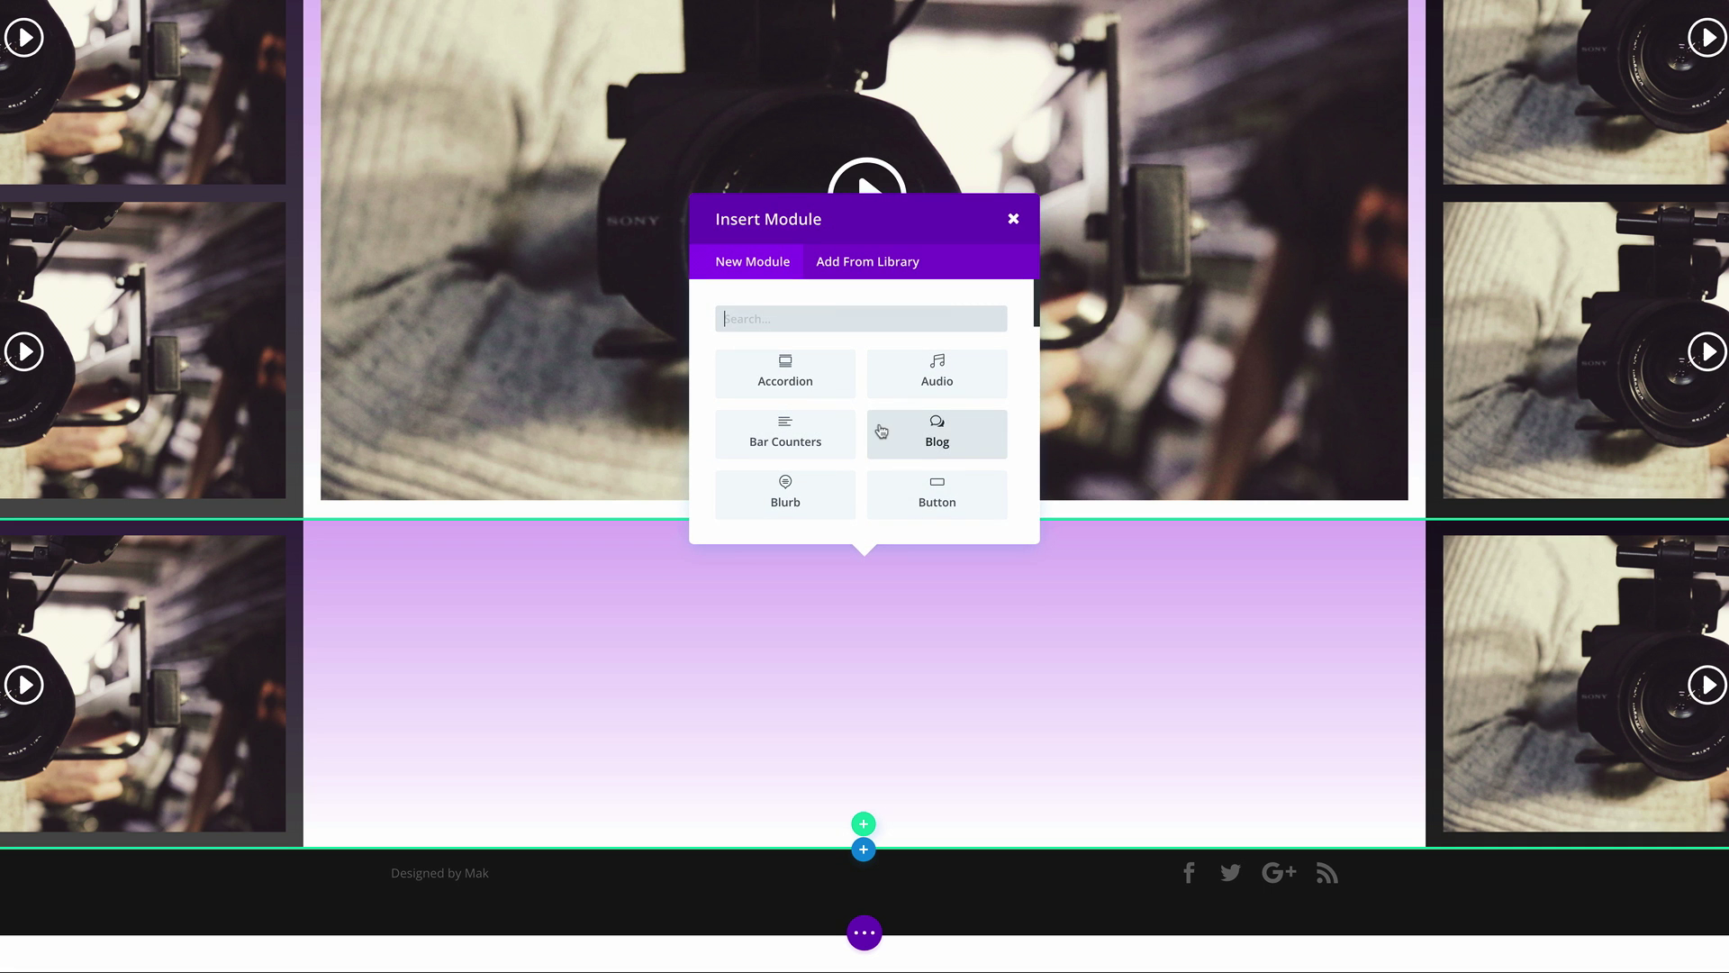
pyautogui.click(841, 492)
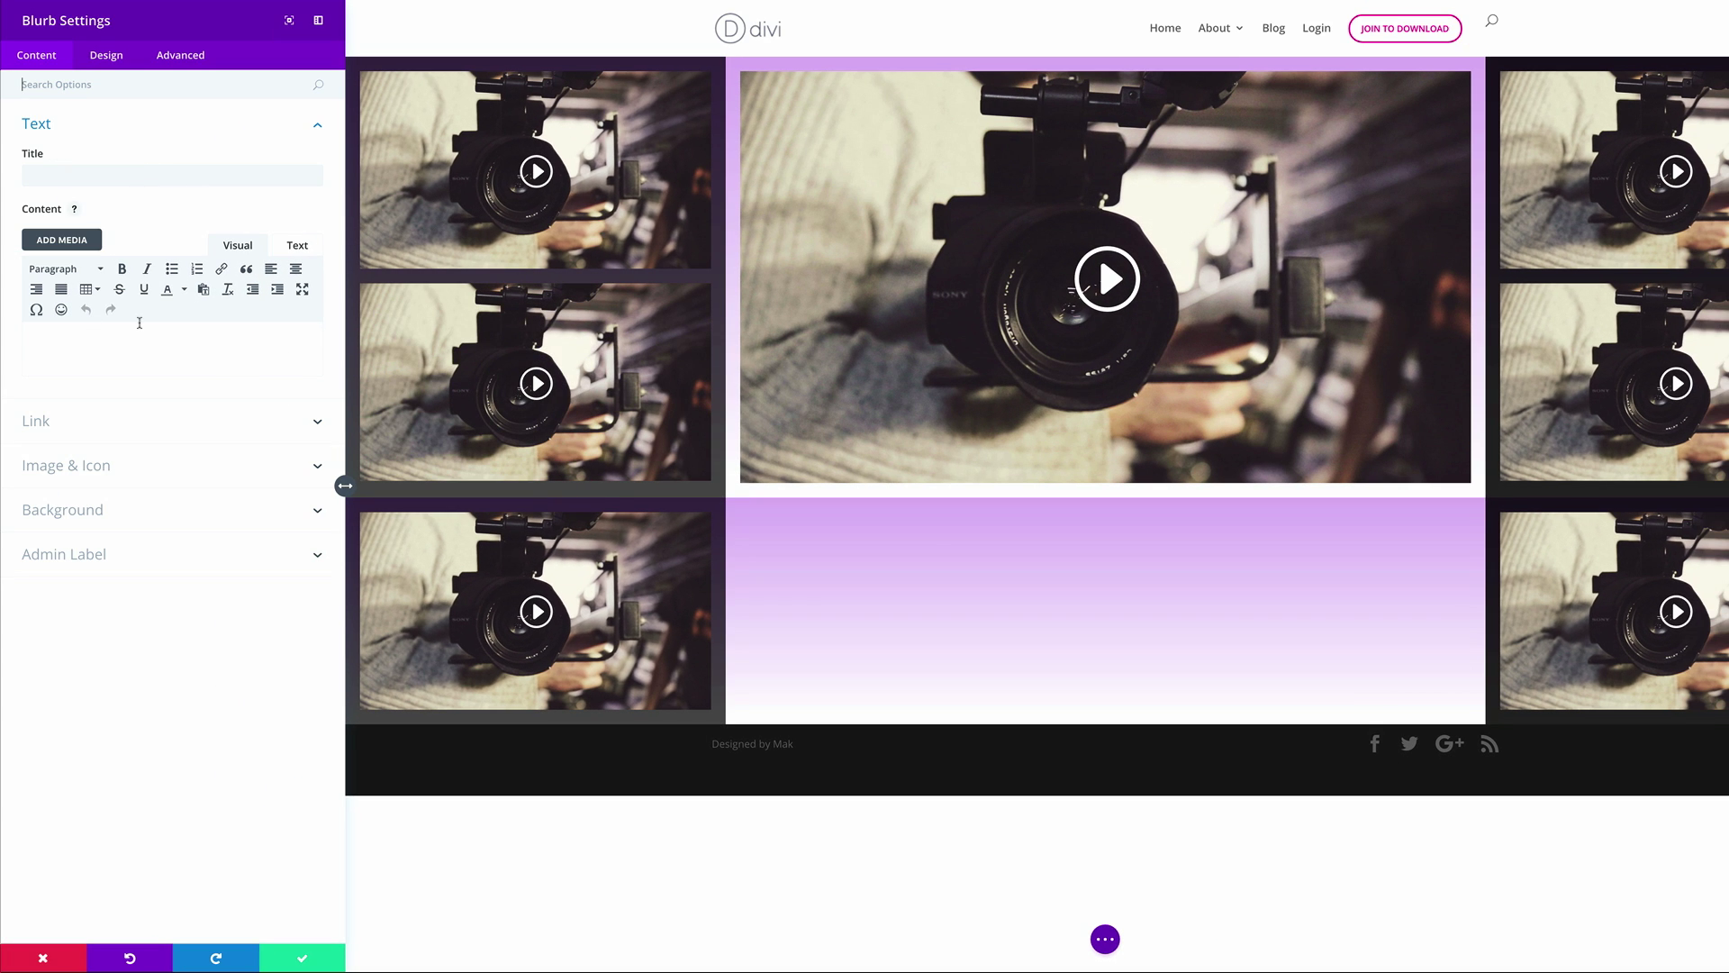
pyautogui.click(114, 340)
pyautogui.hotkey('ctrl', 'v')
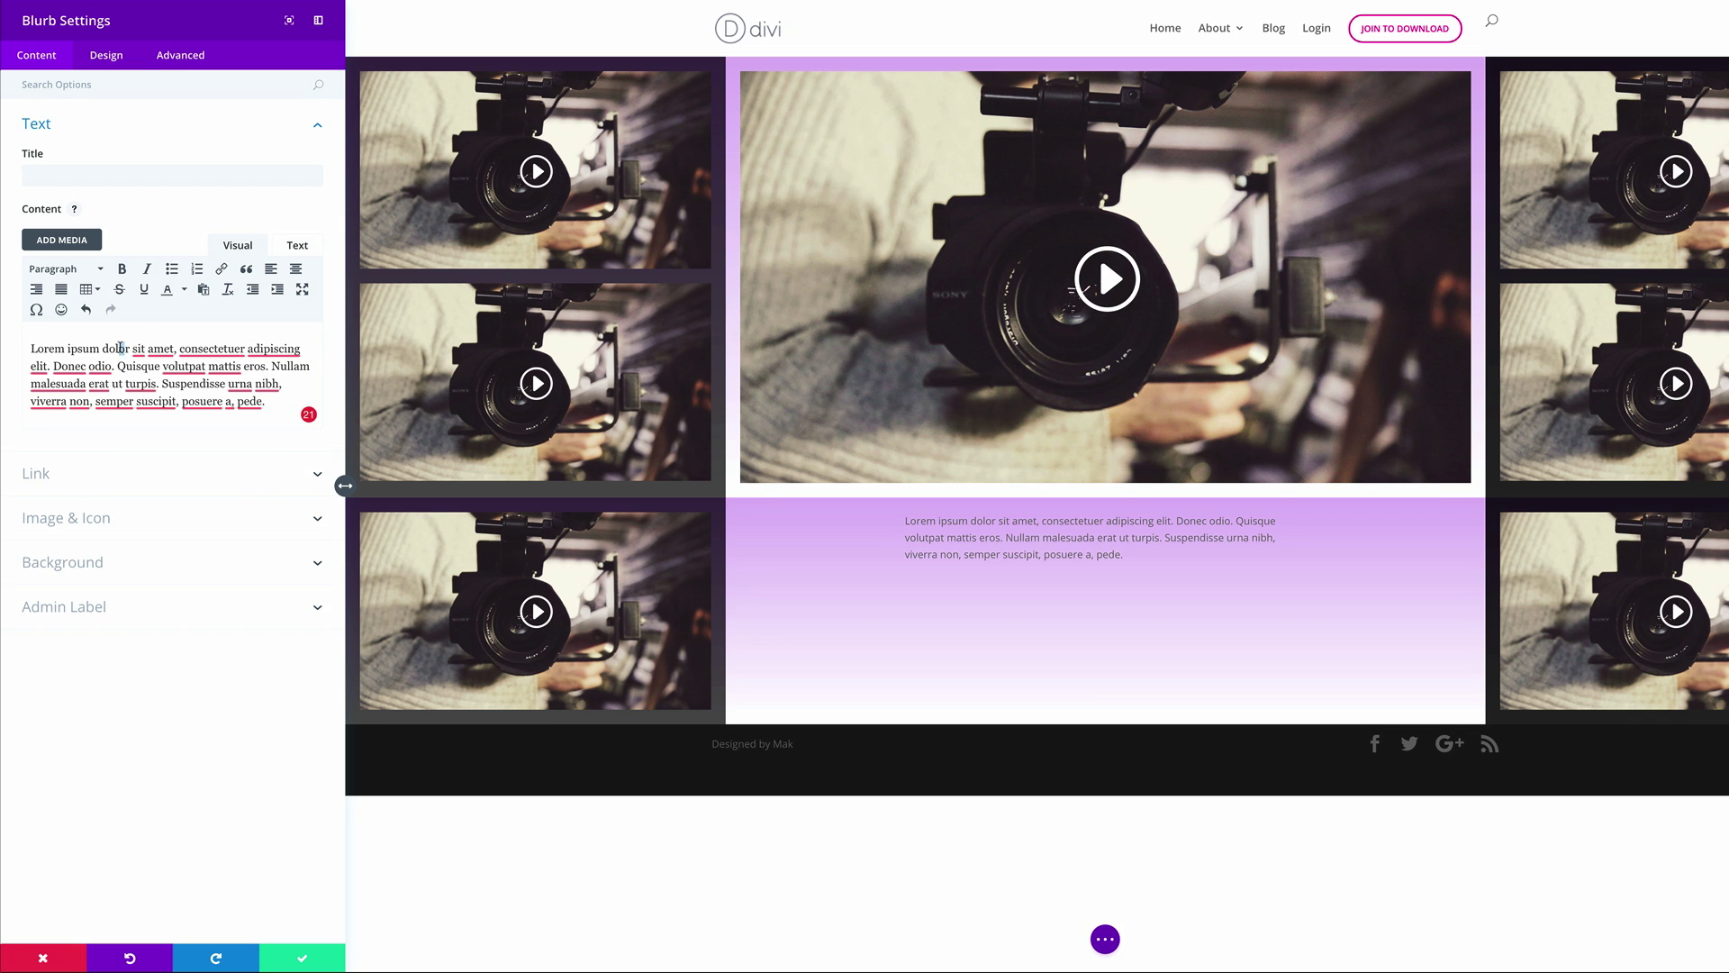
# - Reuse the opening words 'Lorem ipsum dolor' as the blurb title and save it
pyautogui.moveTo(130, 348); pyautogui.dragTo(37, 336)
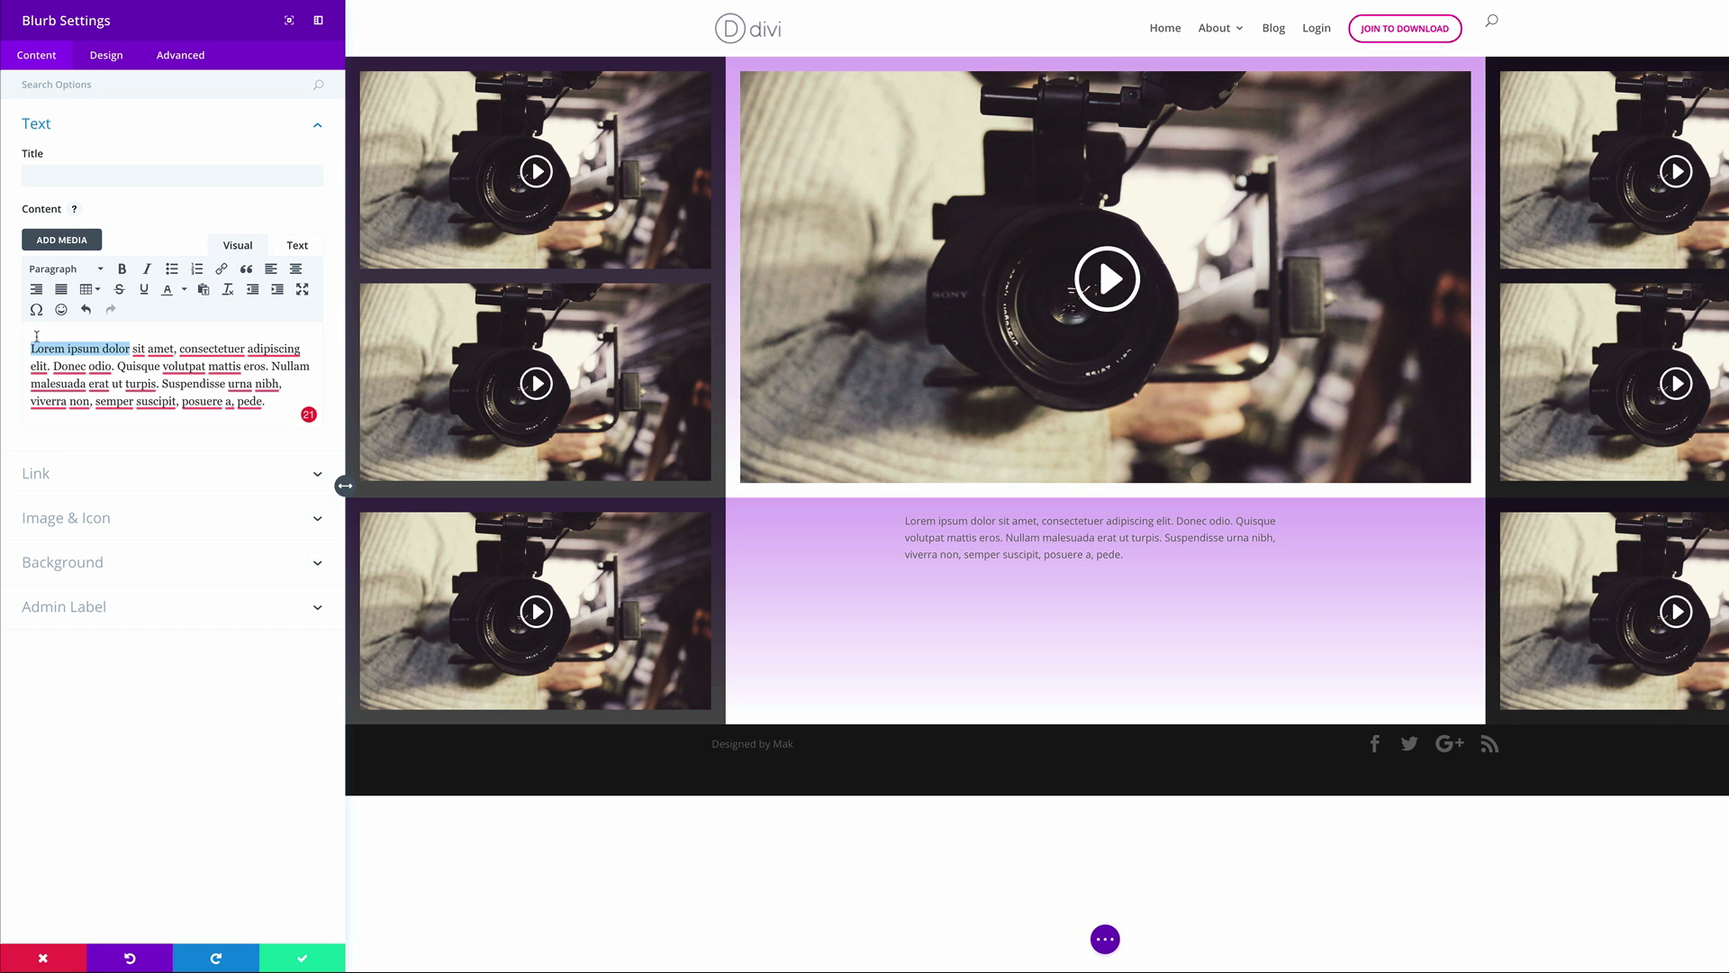
pyautogui.click(96, 168)
pyautogui.hotkey('ctrl', 'v')
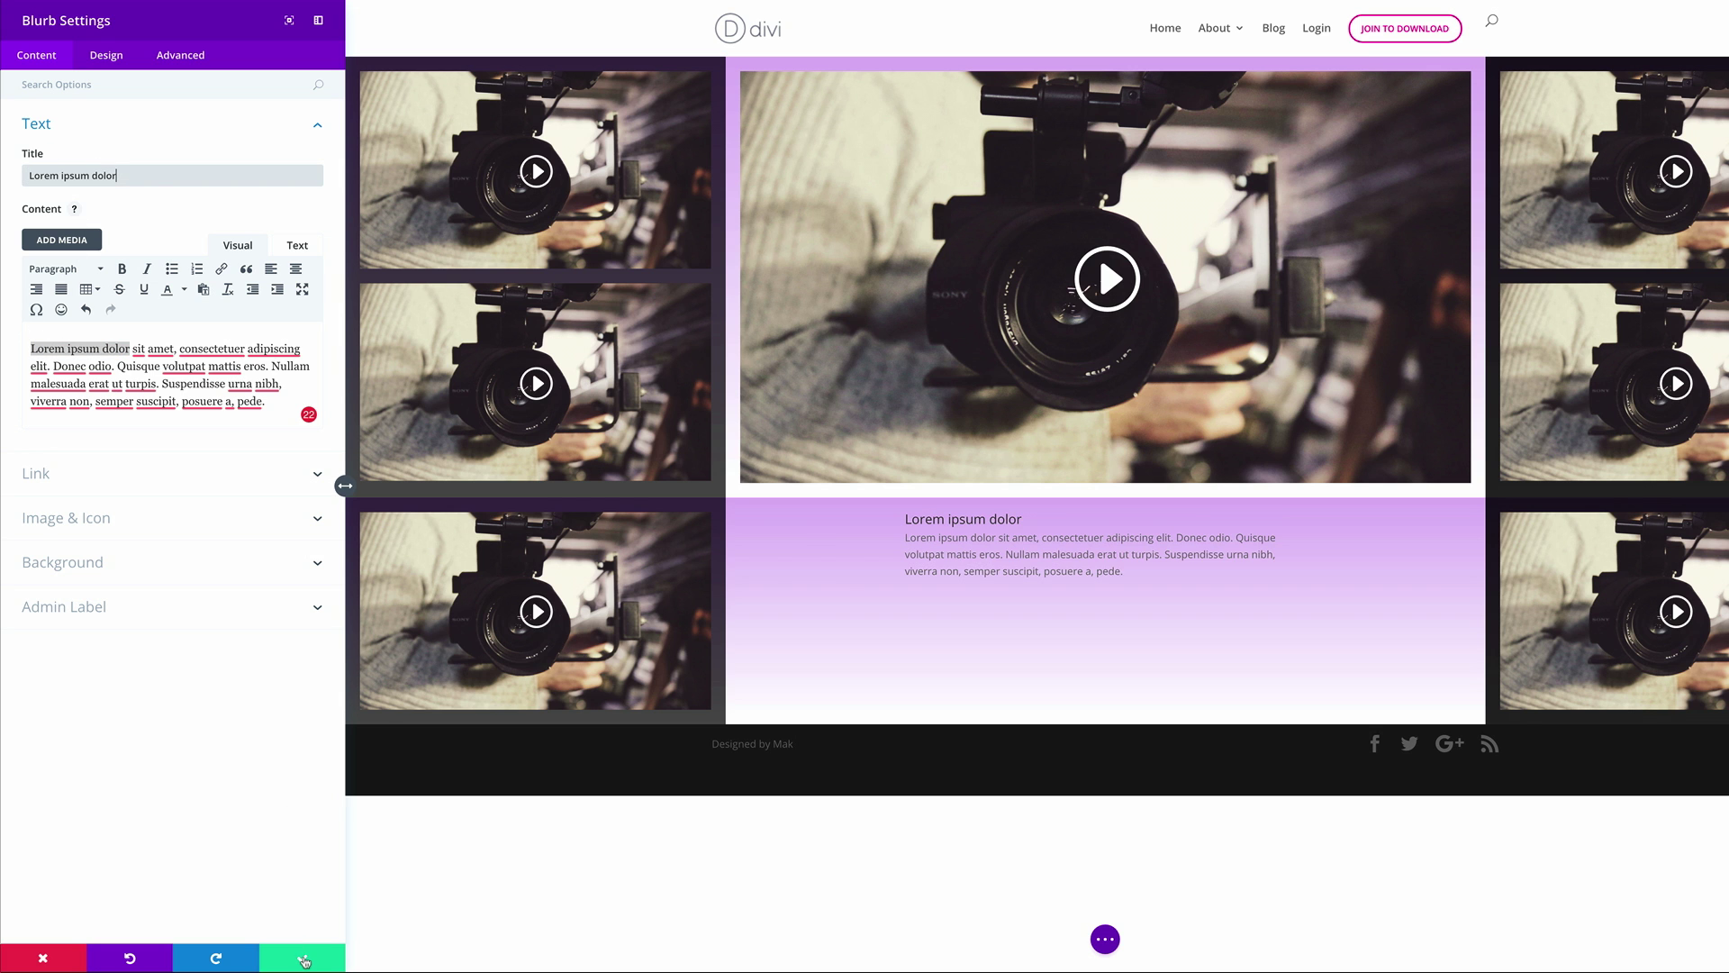
pyautogui.click(304, 956)
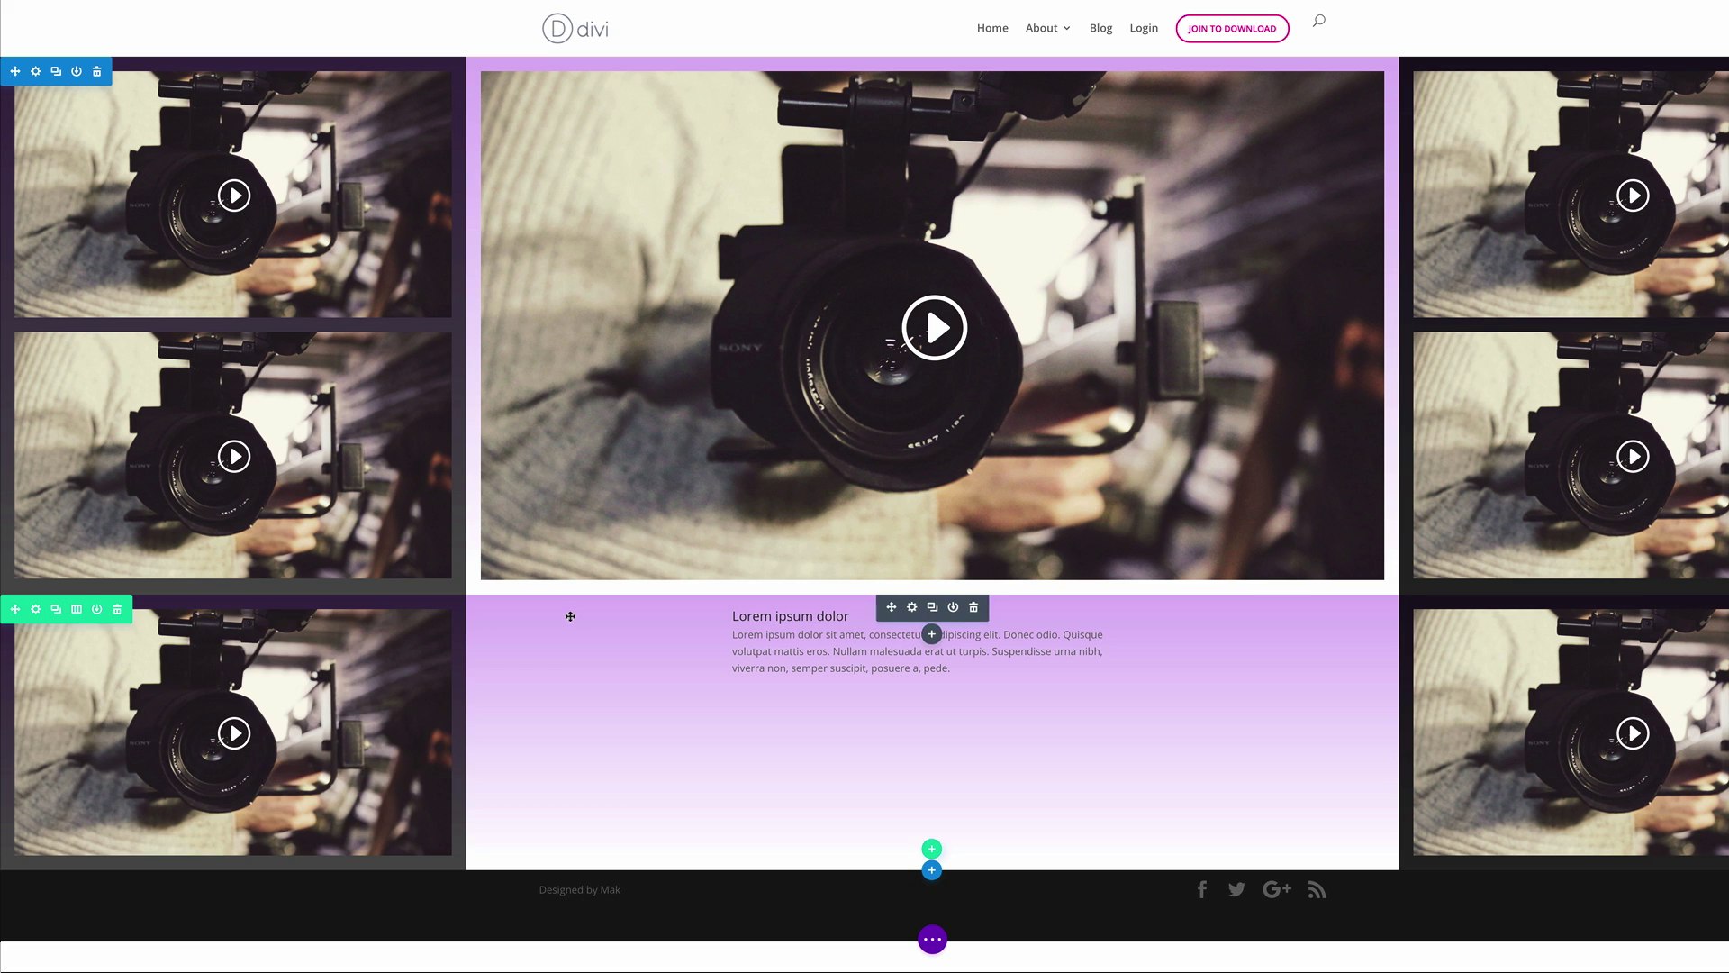
# - Remove the bottom row's purple gradient background and keep column 1's dark colour
pyautogui.click(36, 611)
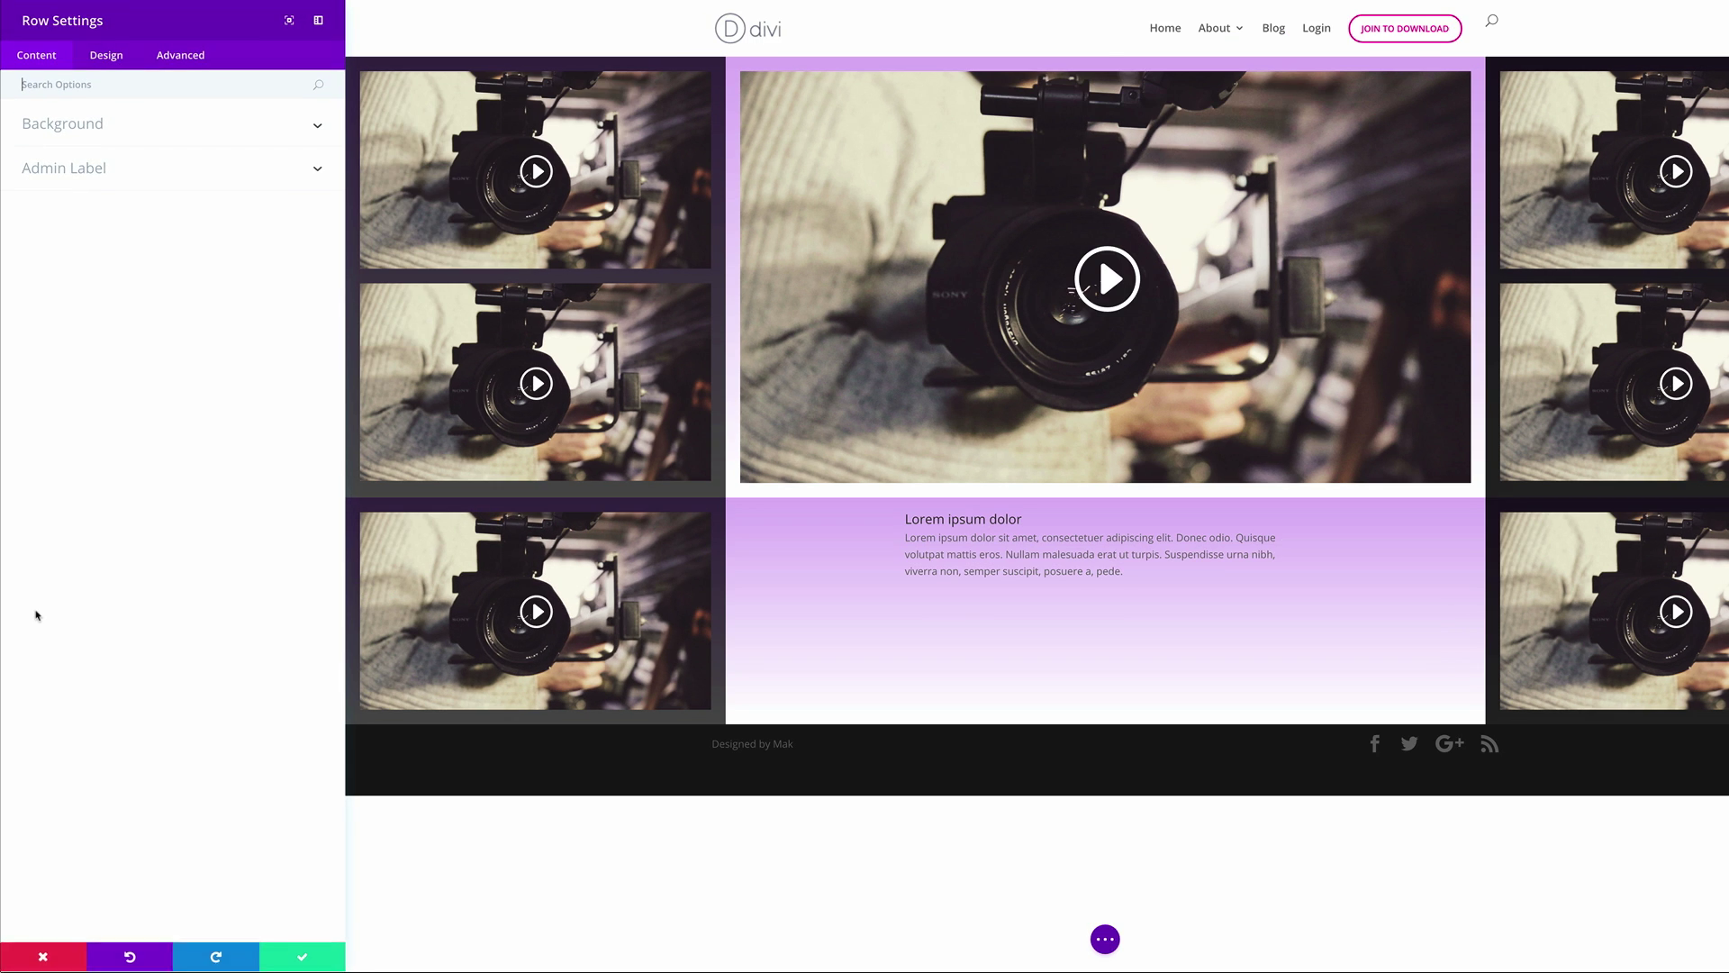
pyautogui.click(75, 134)
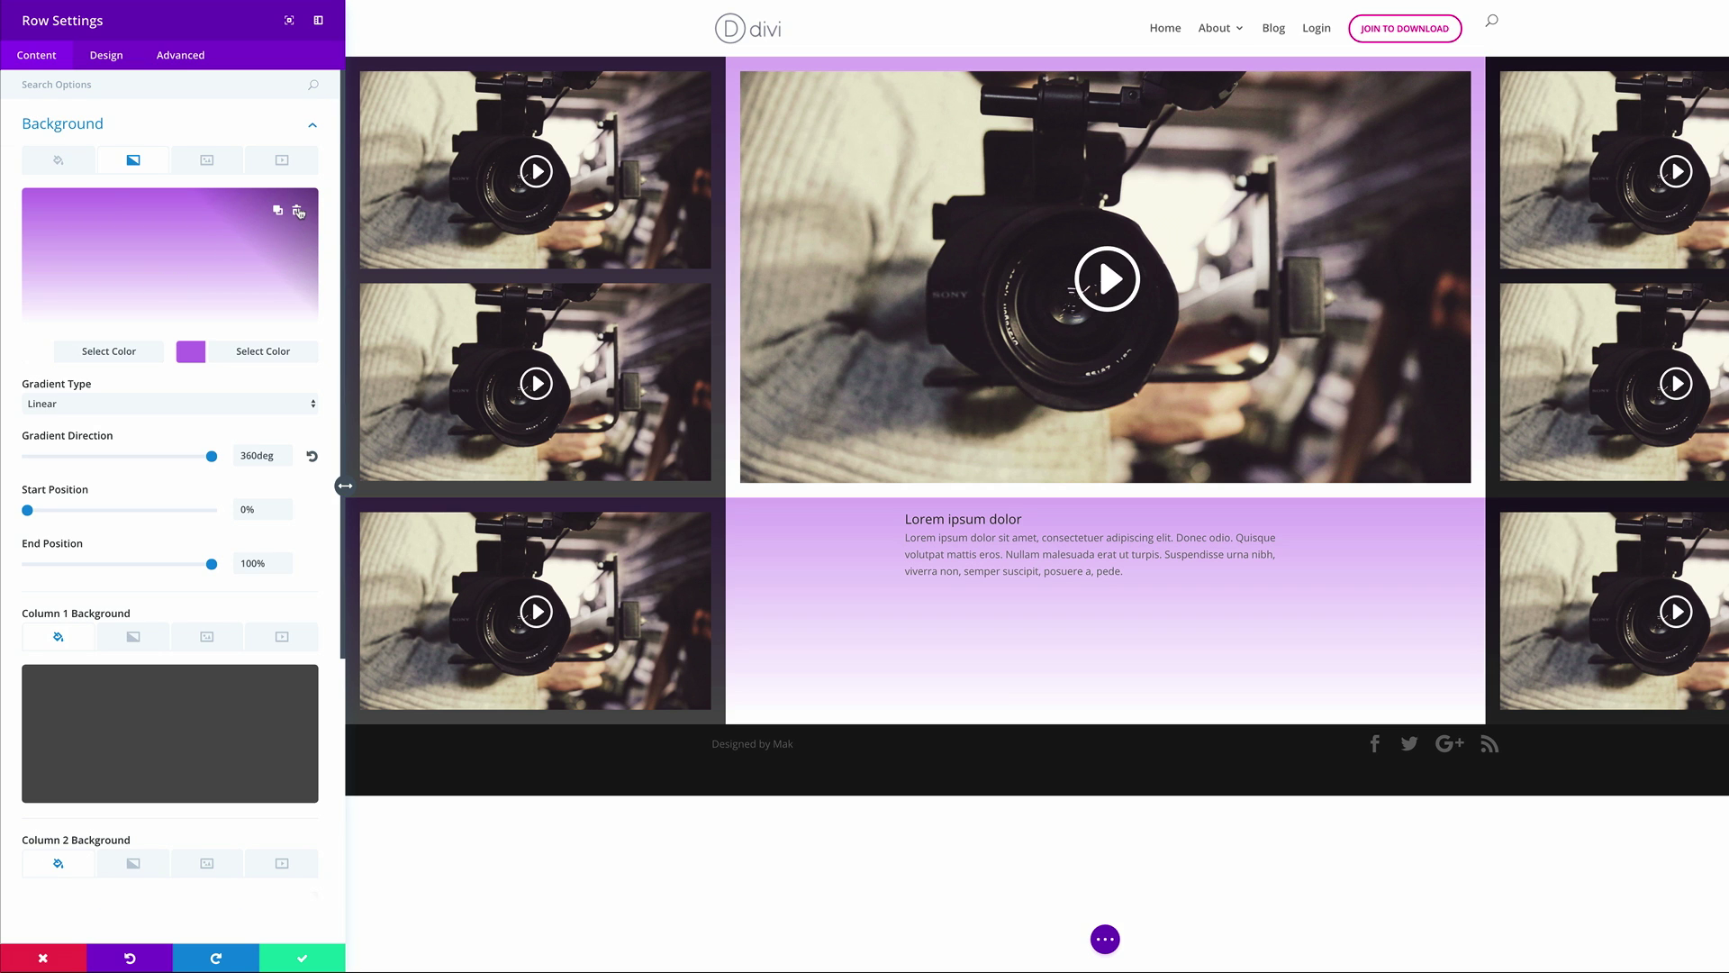
pyautogui.click(299, 213)
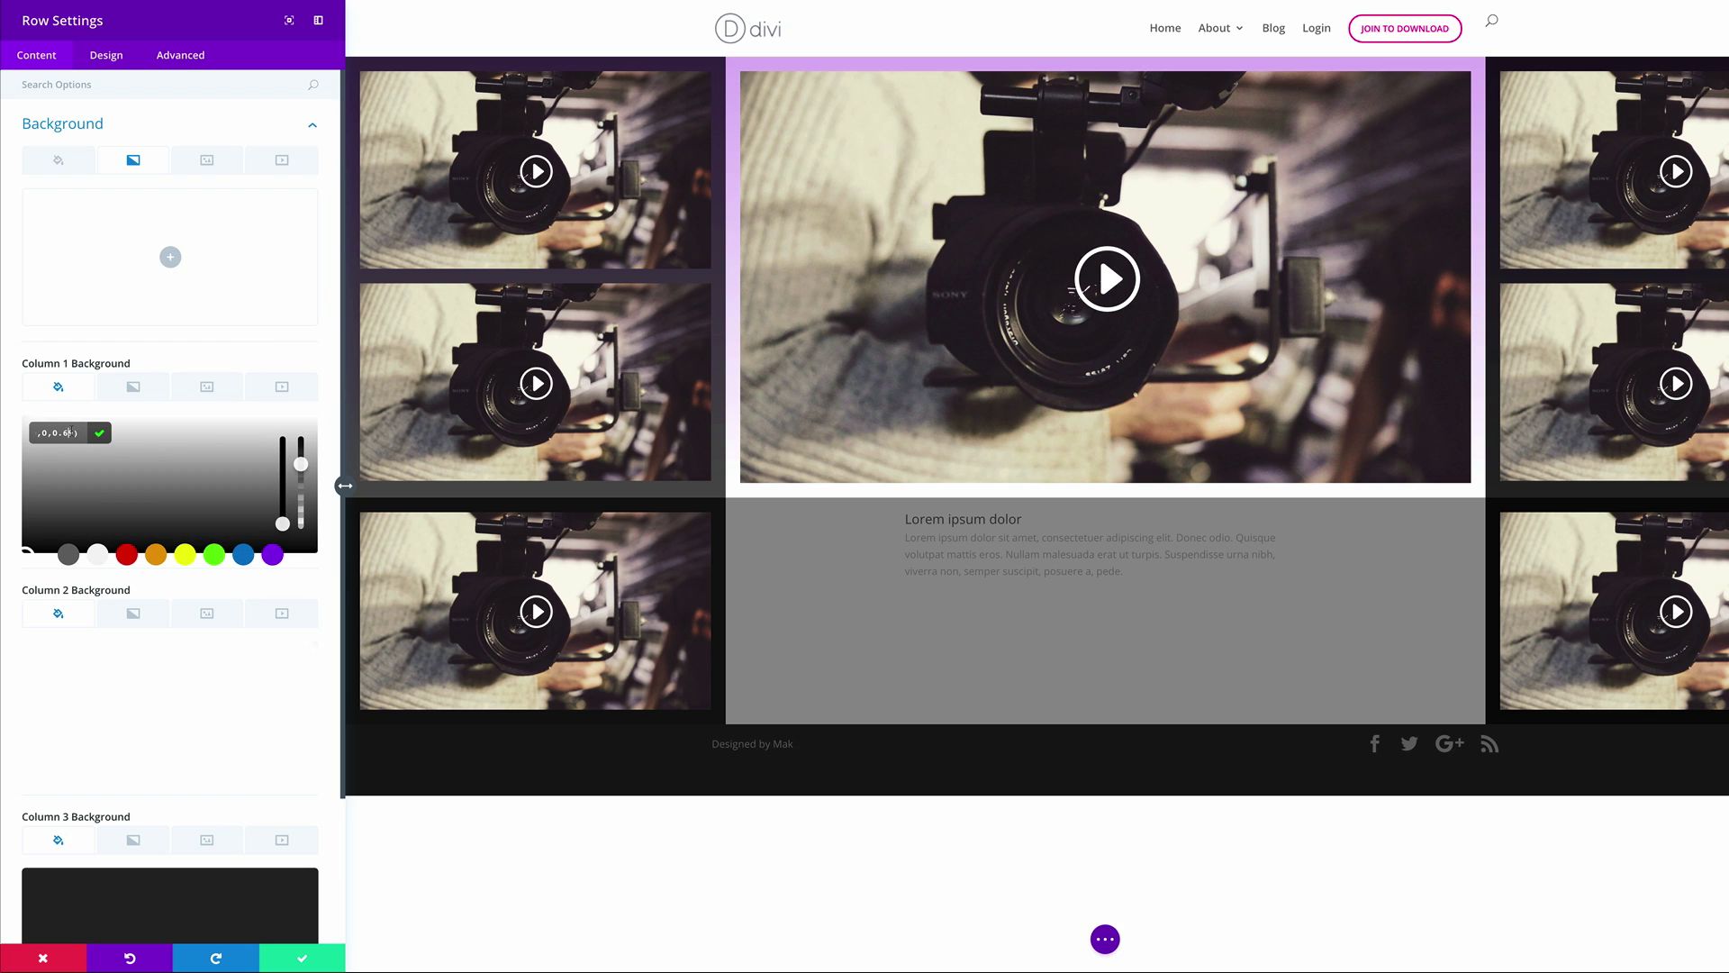
pyautogui.click(38, 430)
# - Paste semi-transparent dark background colours into columns 2 and 3 and save the row
pyautogui.scroll(-2, 103, 487)
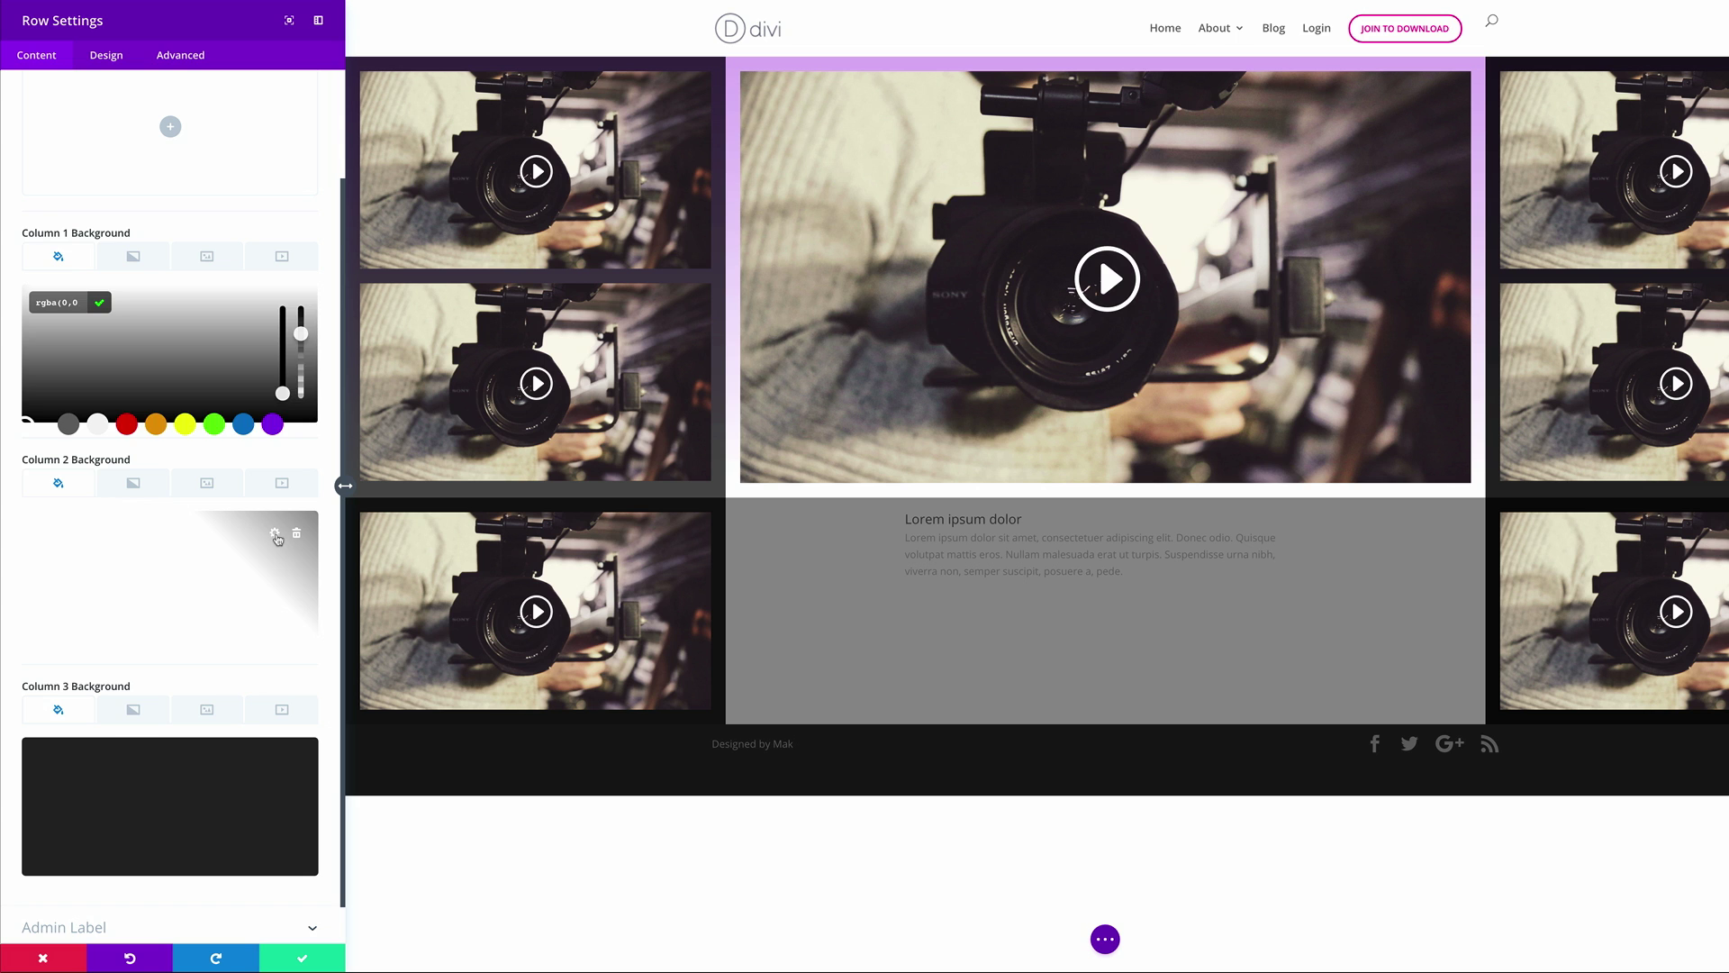
pyautogui.click(275, 532)
pyautogui.write('rgba(0,0,0,0.6)')
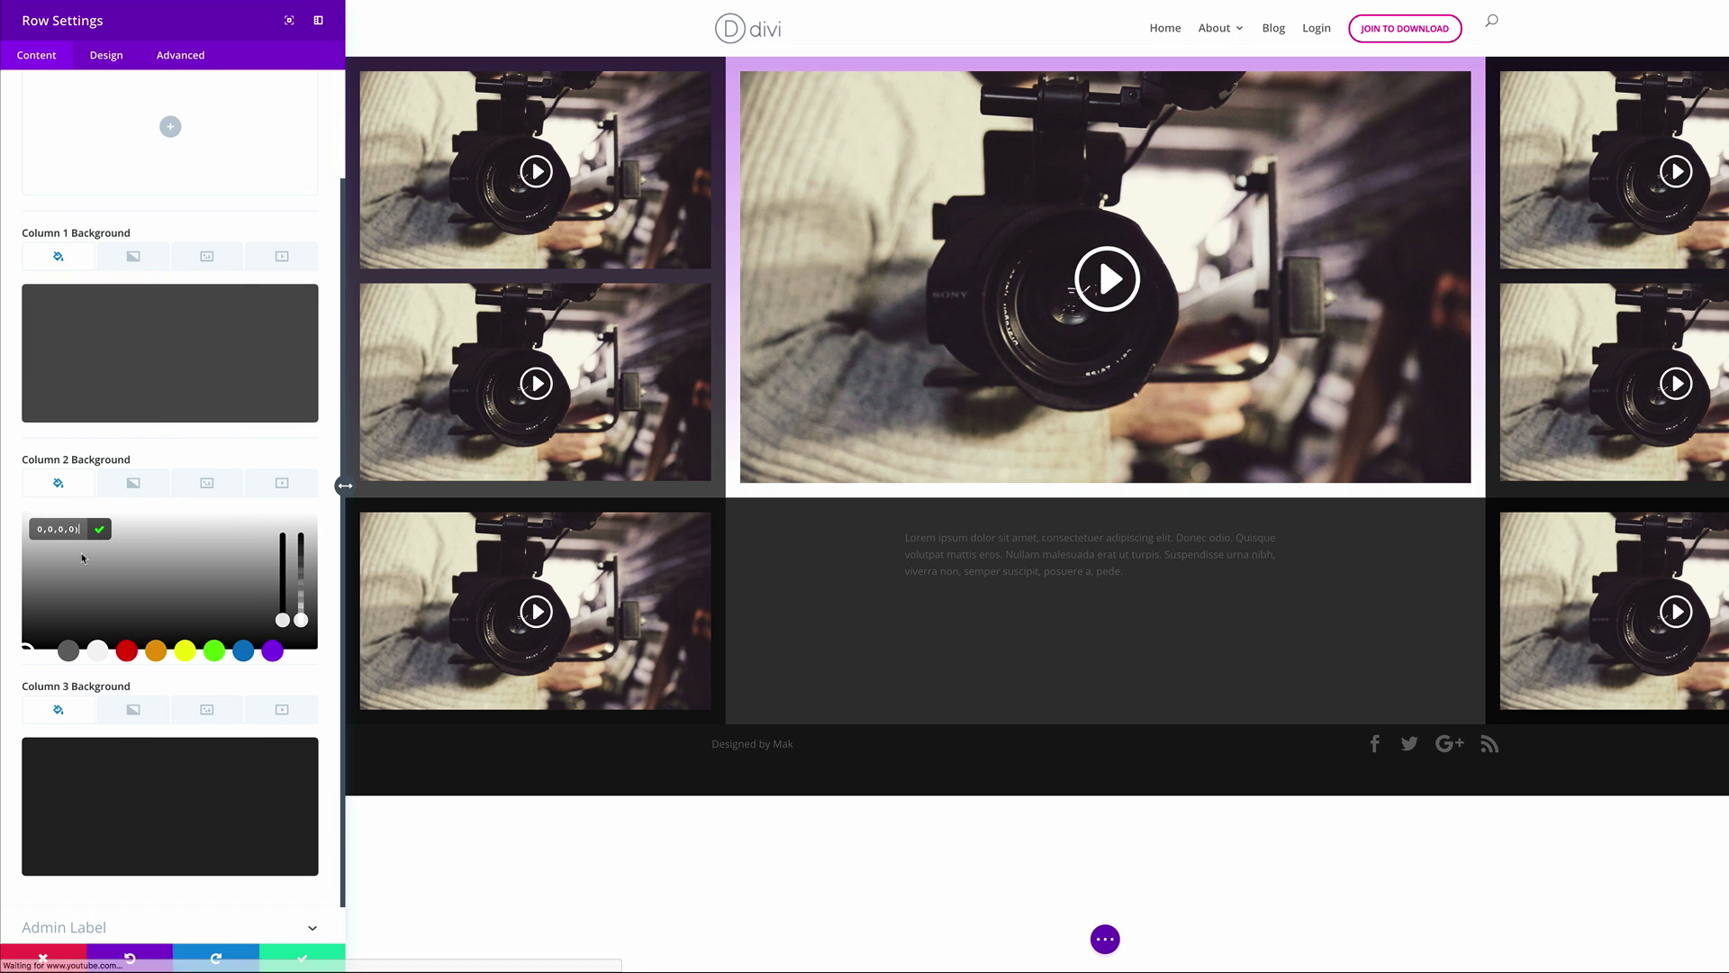
pyautogui.scroll(-1, 207, 776)
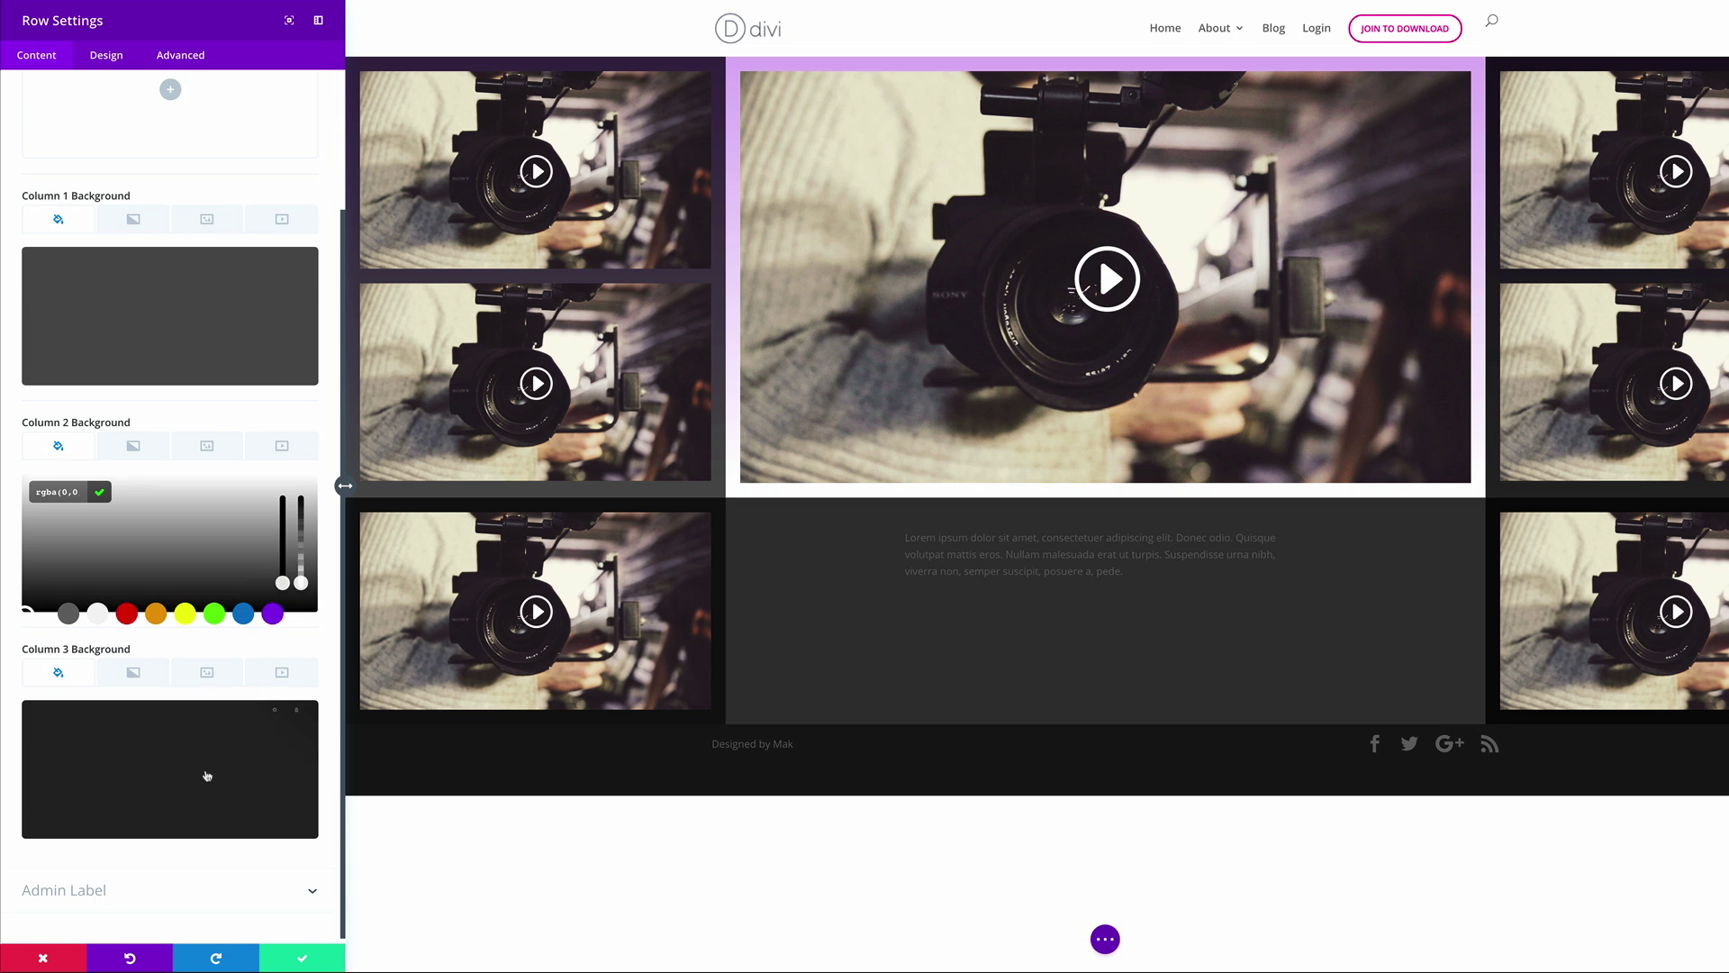
pyautogui.click(274, 723)
pyautogui.write('rgba(0,0,0,0.35)')
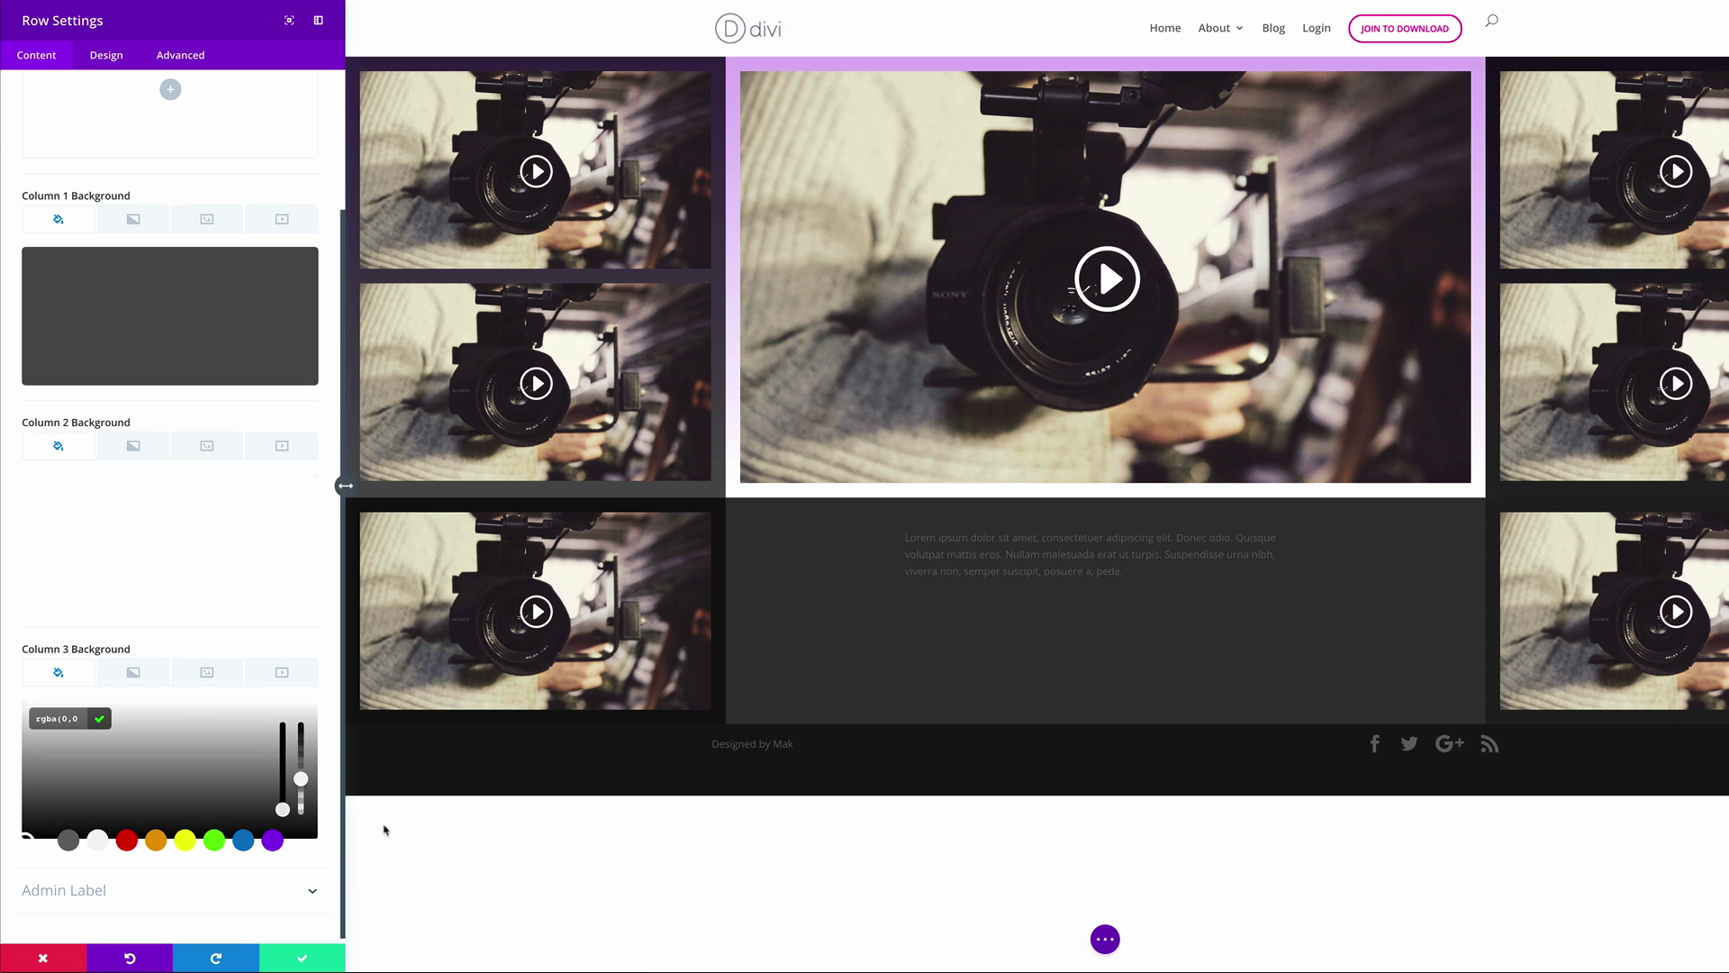
pyautogui.click(306, 960)
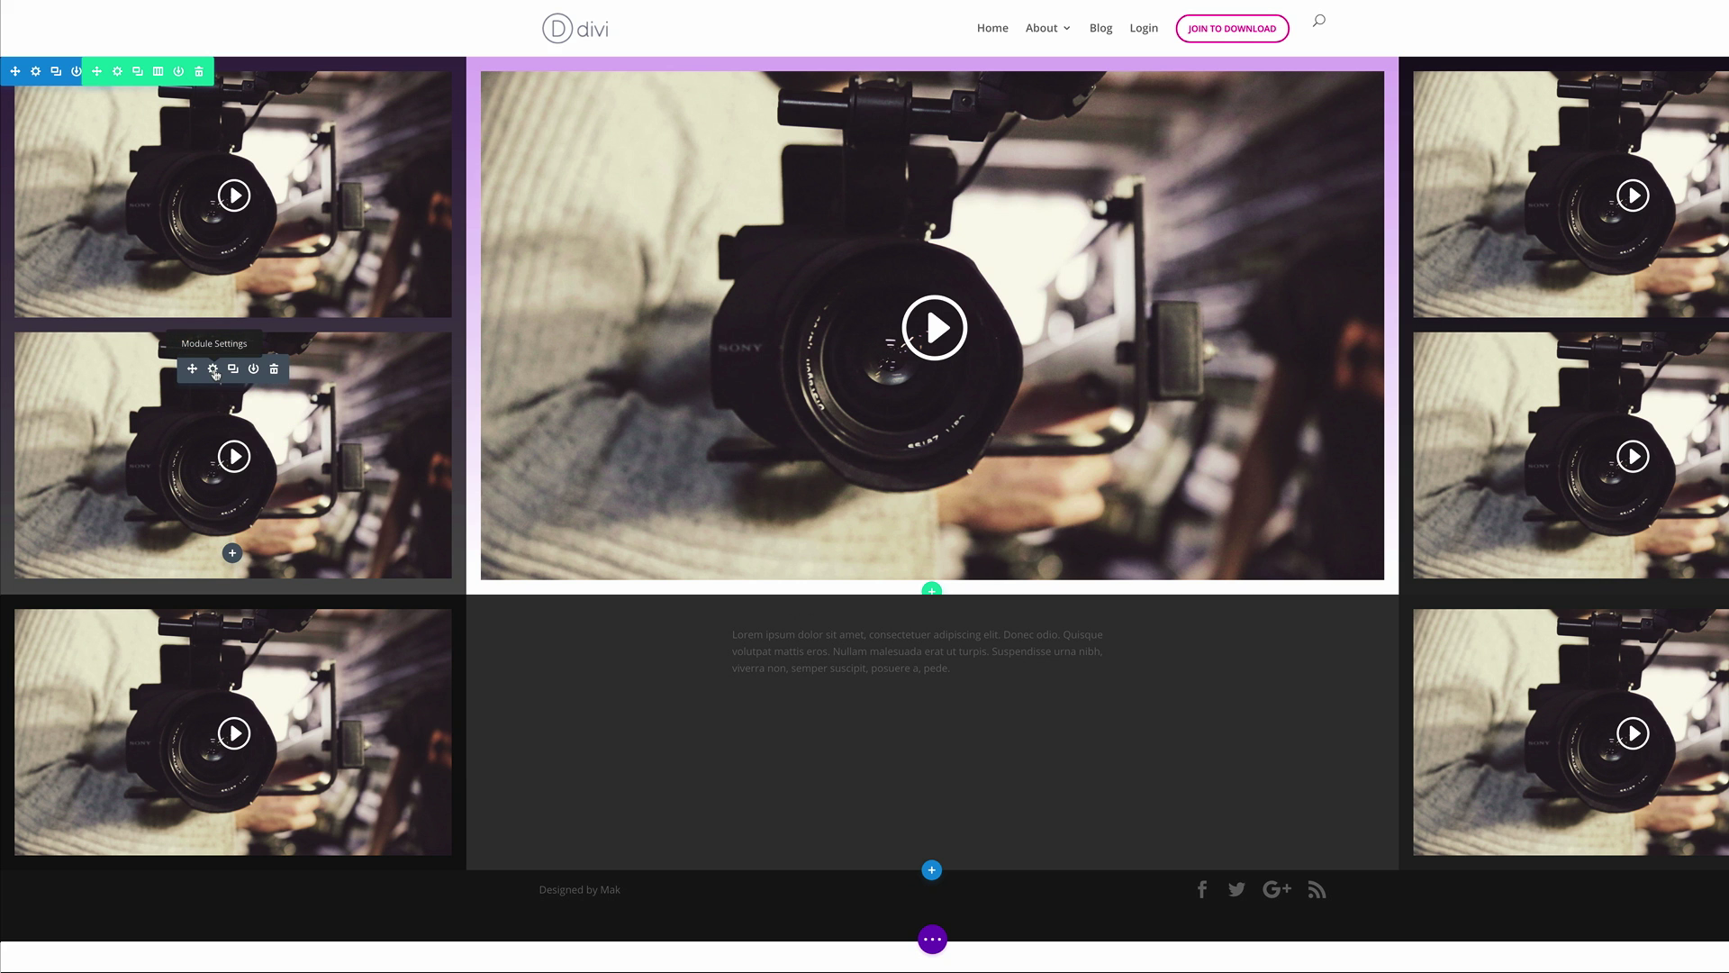
# - Set the purple concert photo from the Media Library as the left video's overlay and save
pyautogui.click(213, 369)
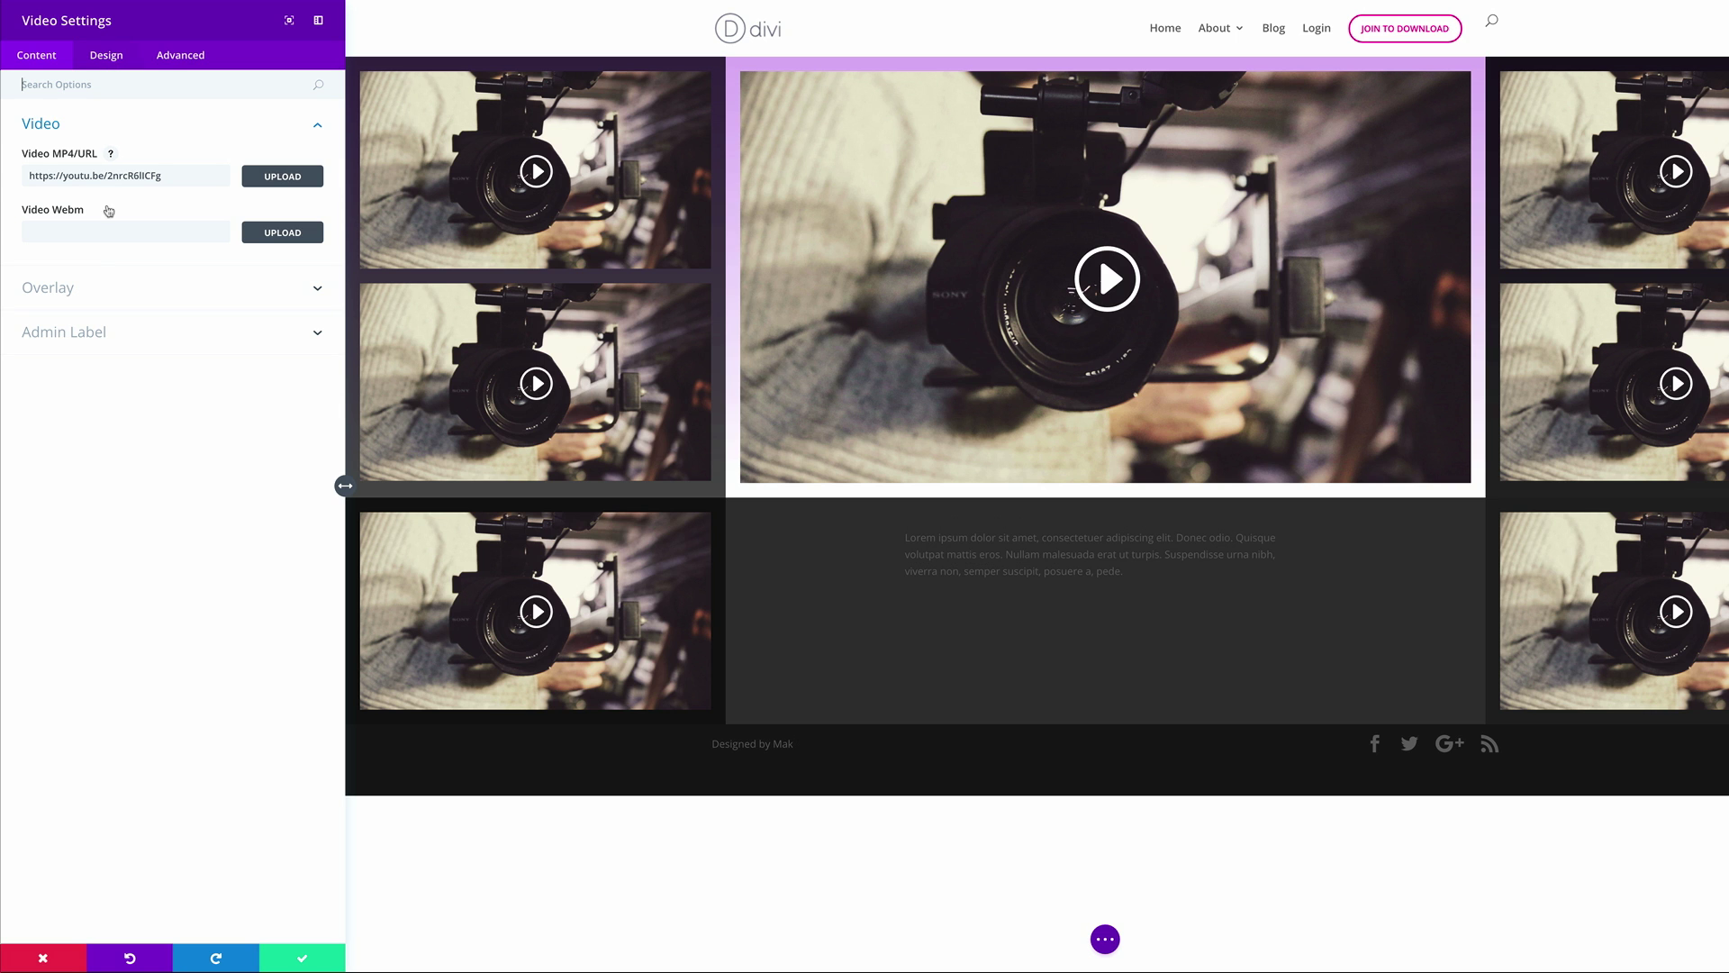
pyautogui.click(77, 288)
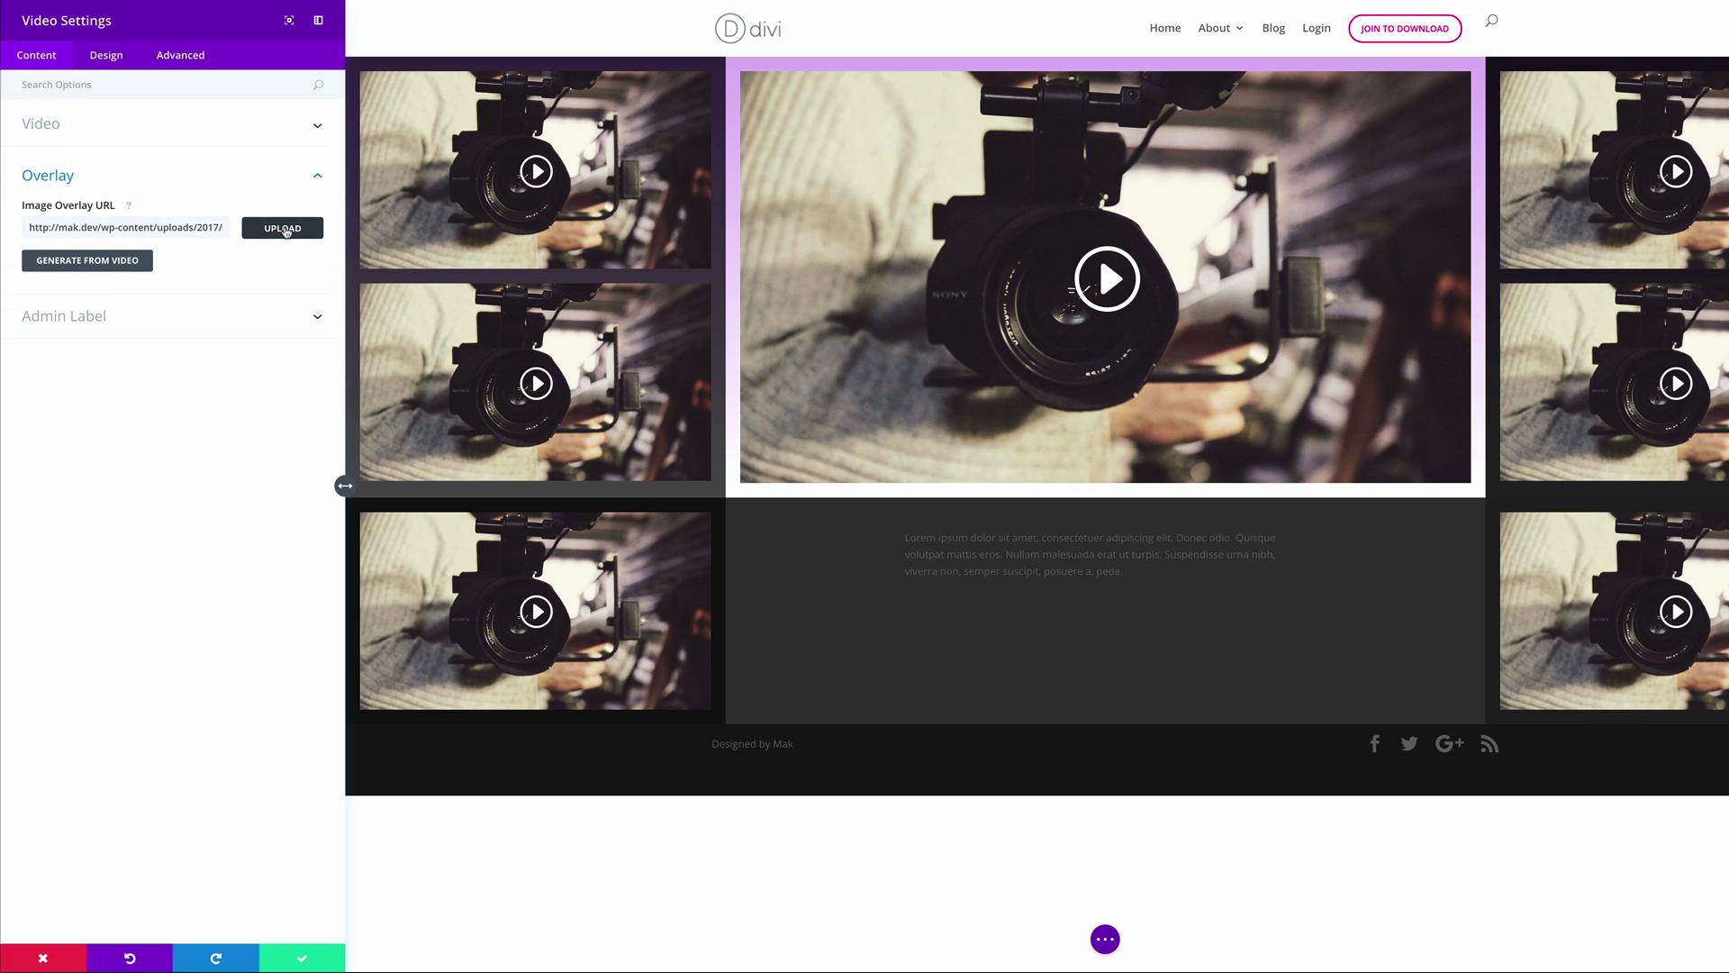
pyautogui.click(283, 229)
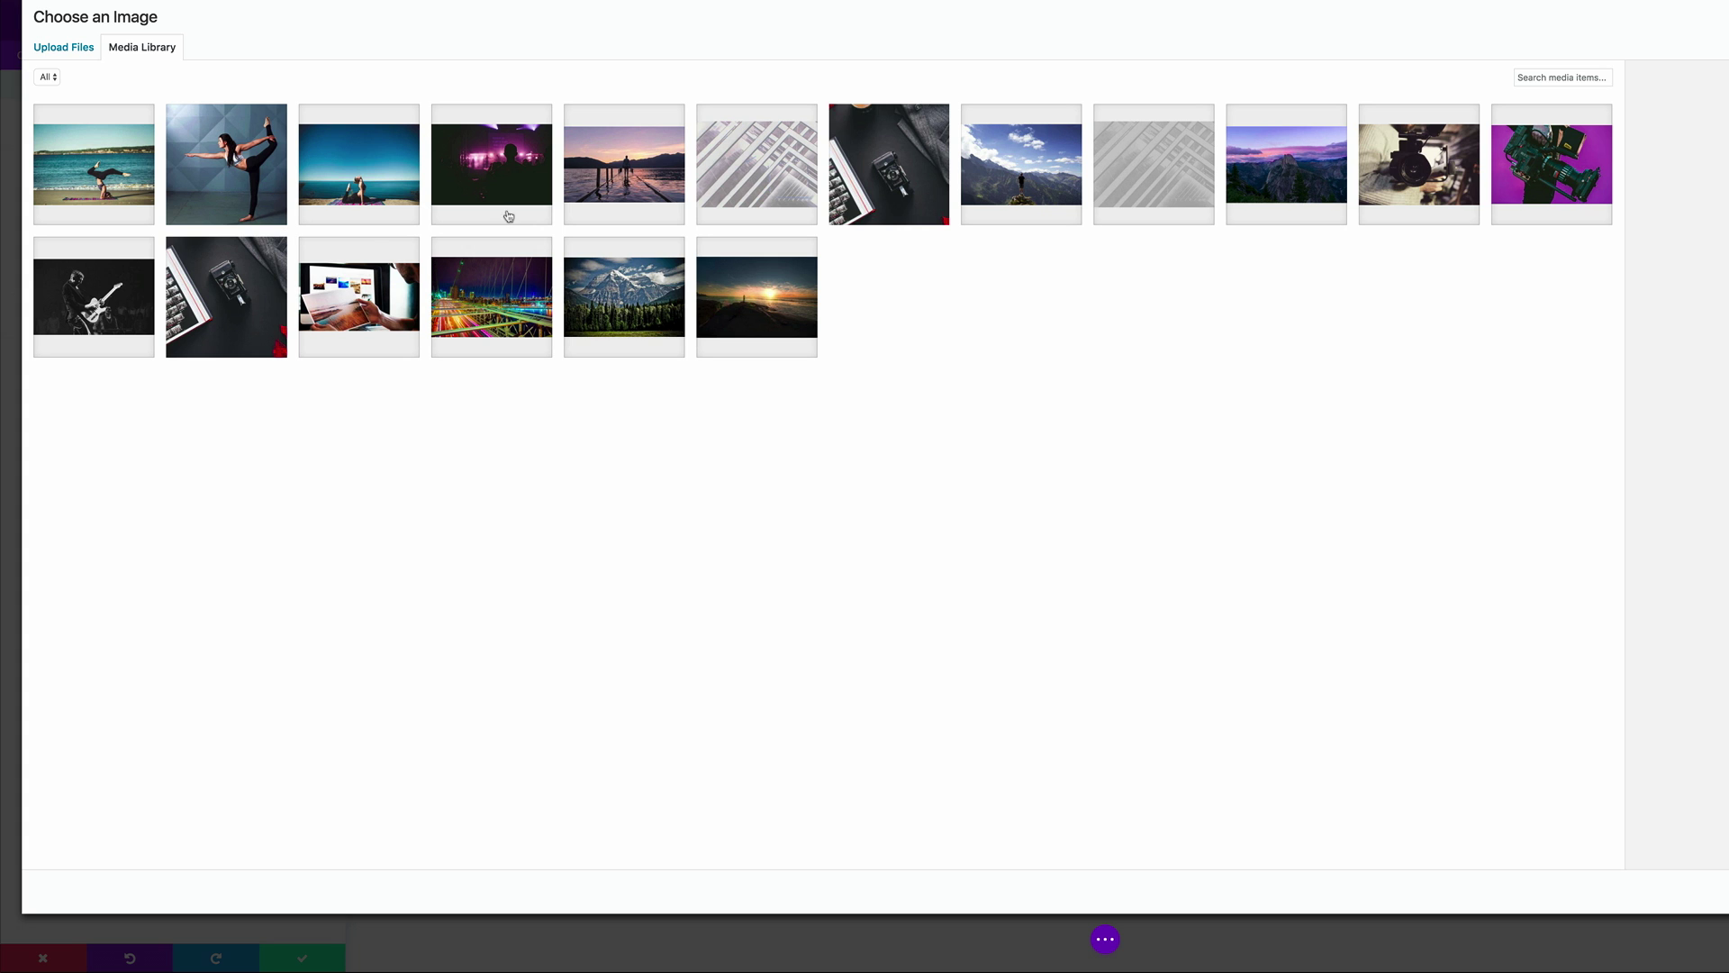
pyautogui.click(510, 173)
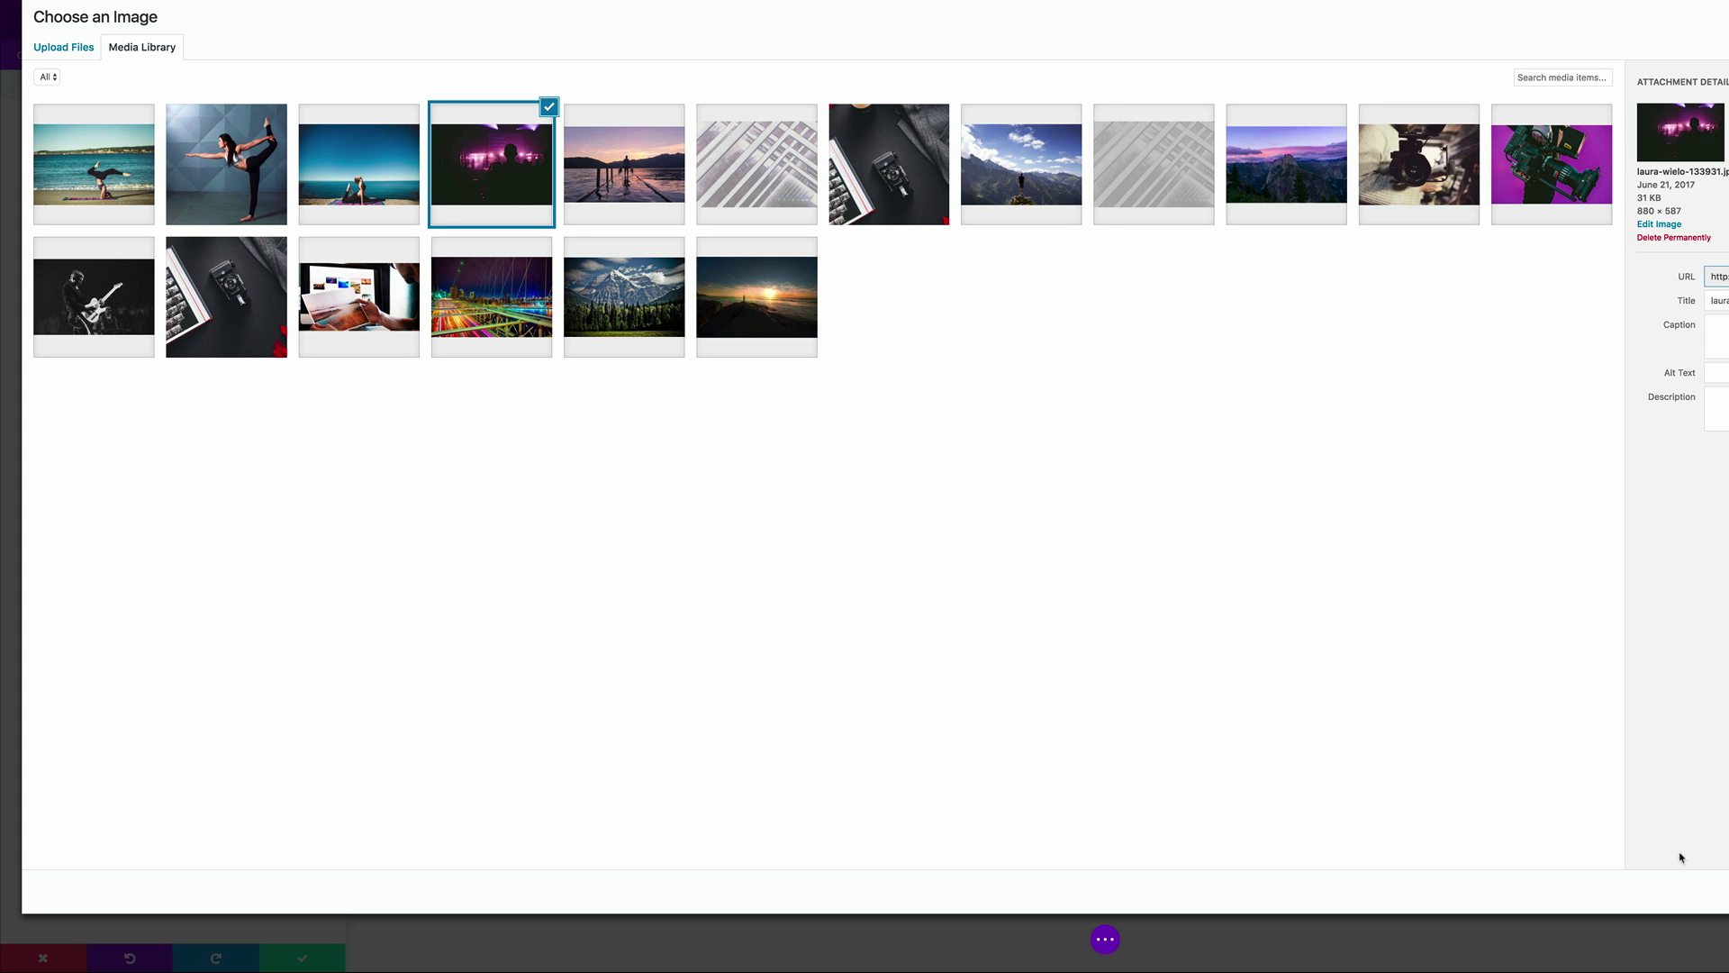
pyautogui.click(1671, 891)
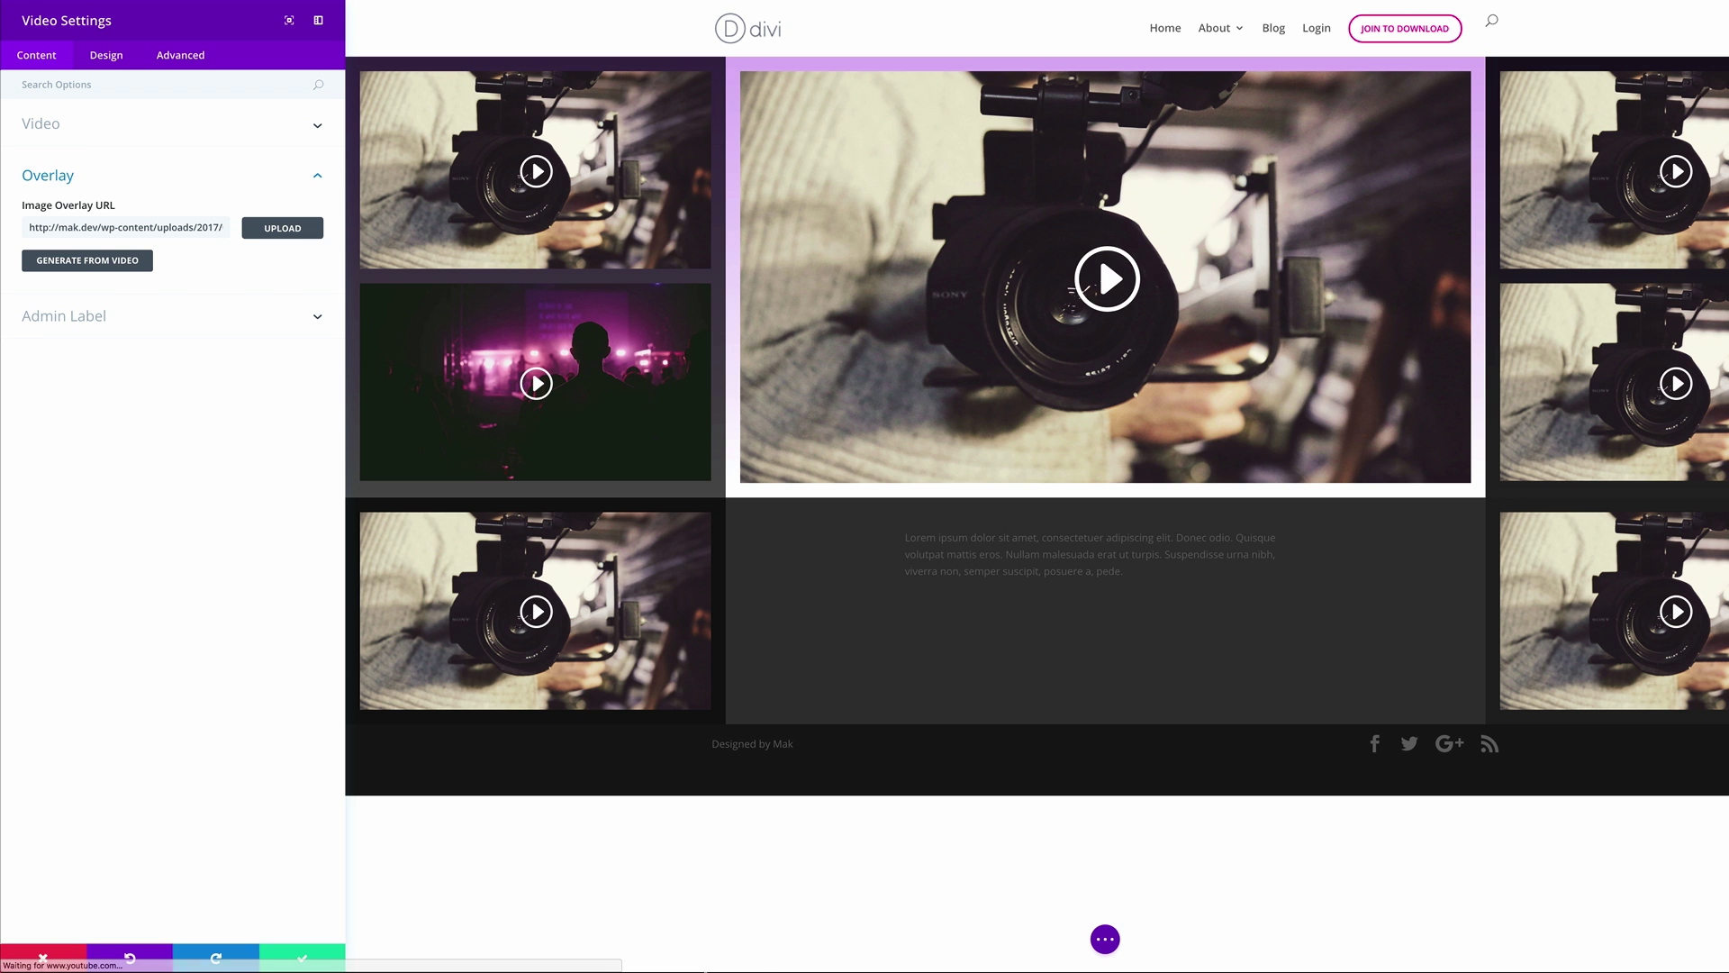
pyautogui.click(307, 960)
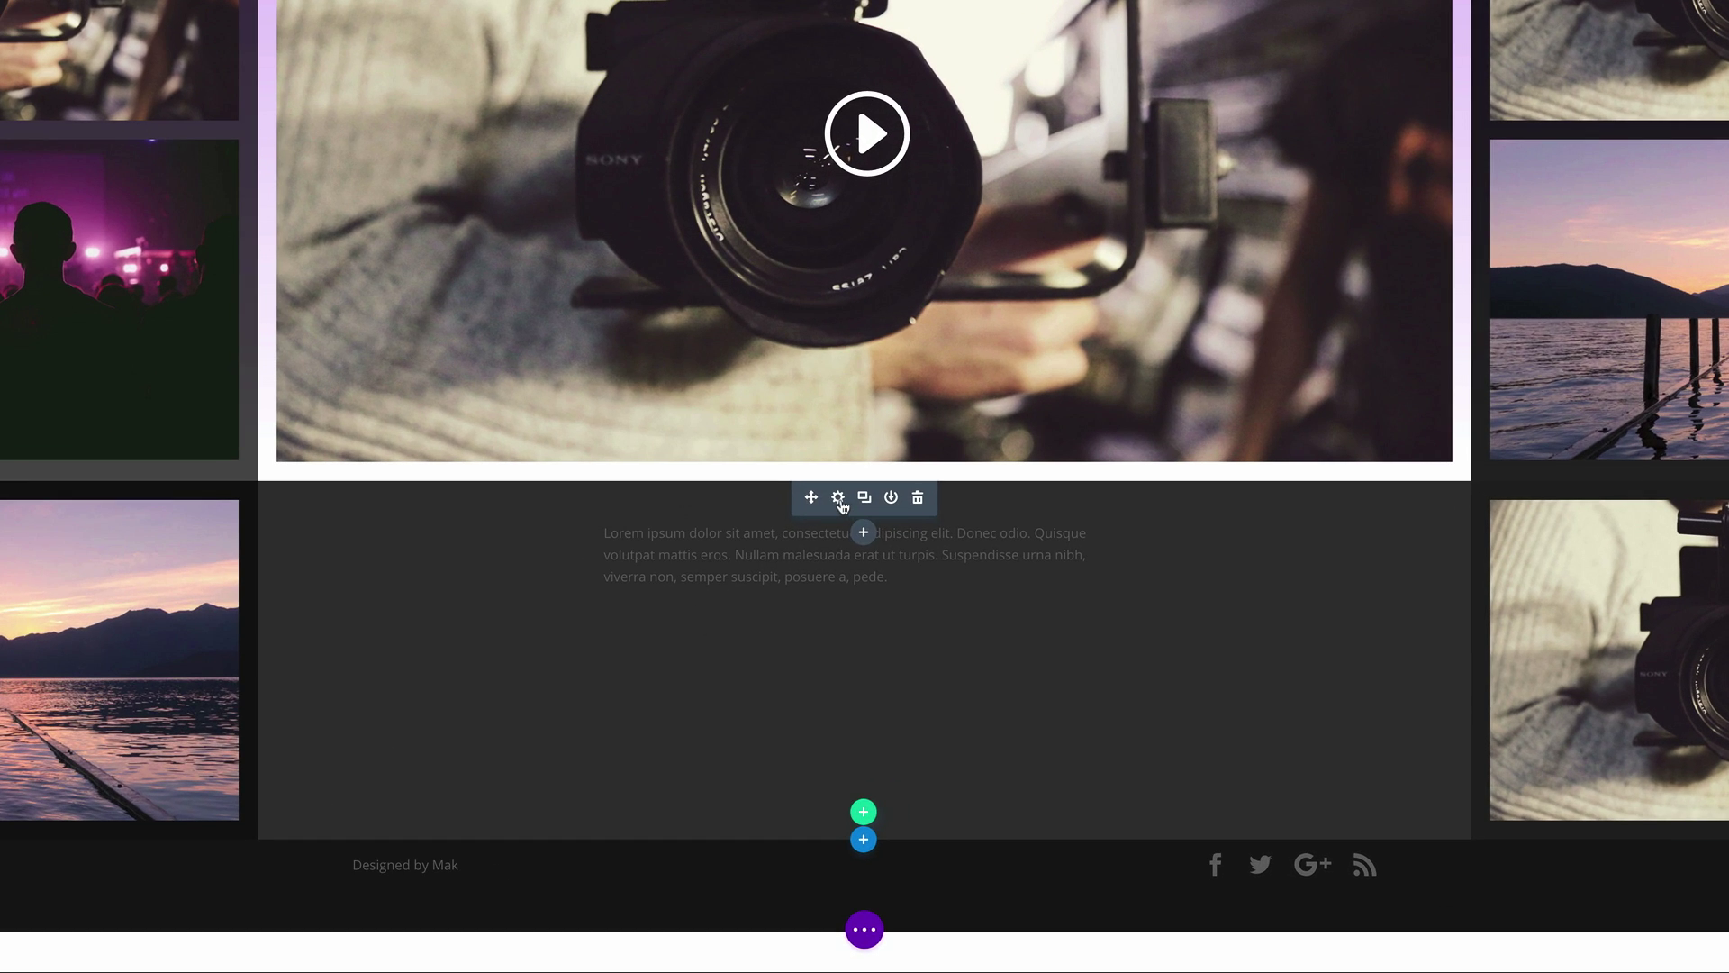
# - Make the blurb's text colour Light and its orientation centred
pyautogui.click(912, 607)
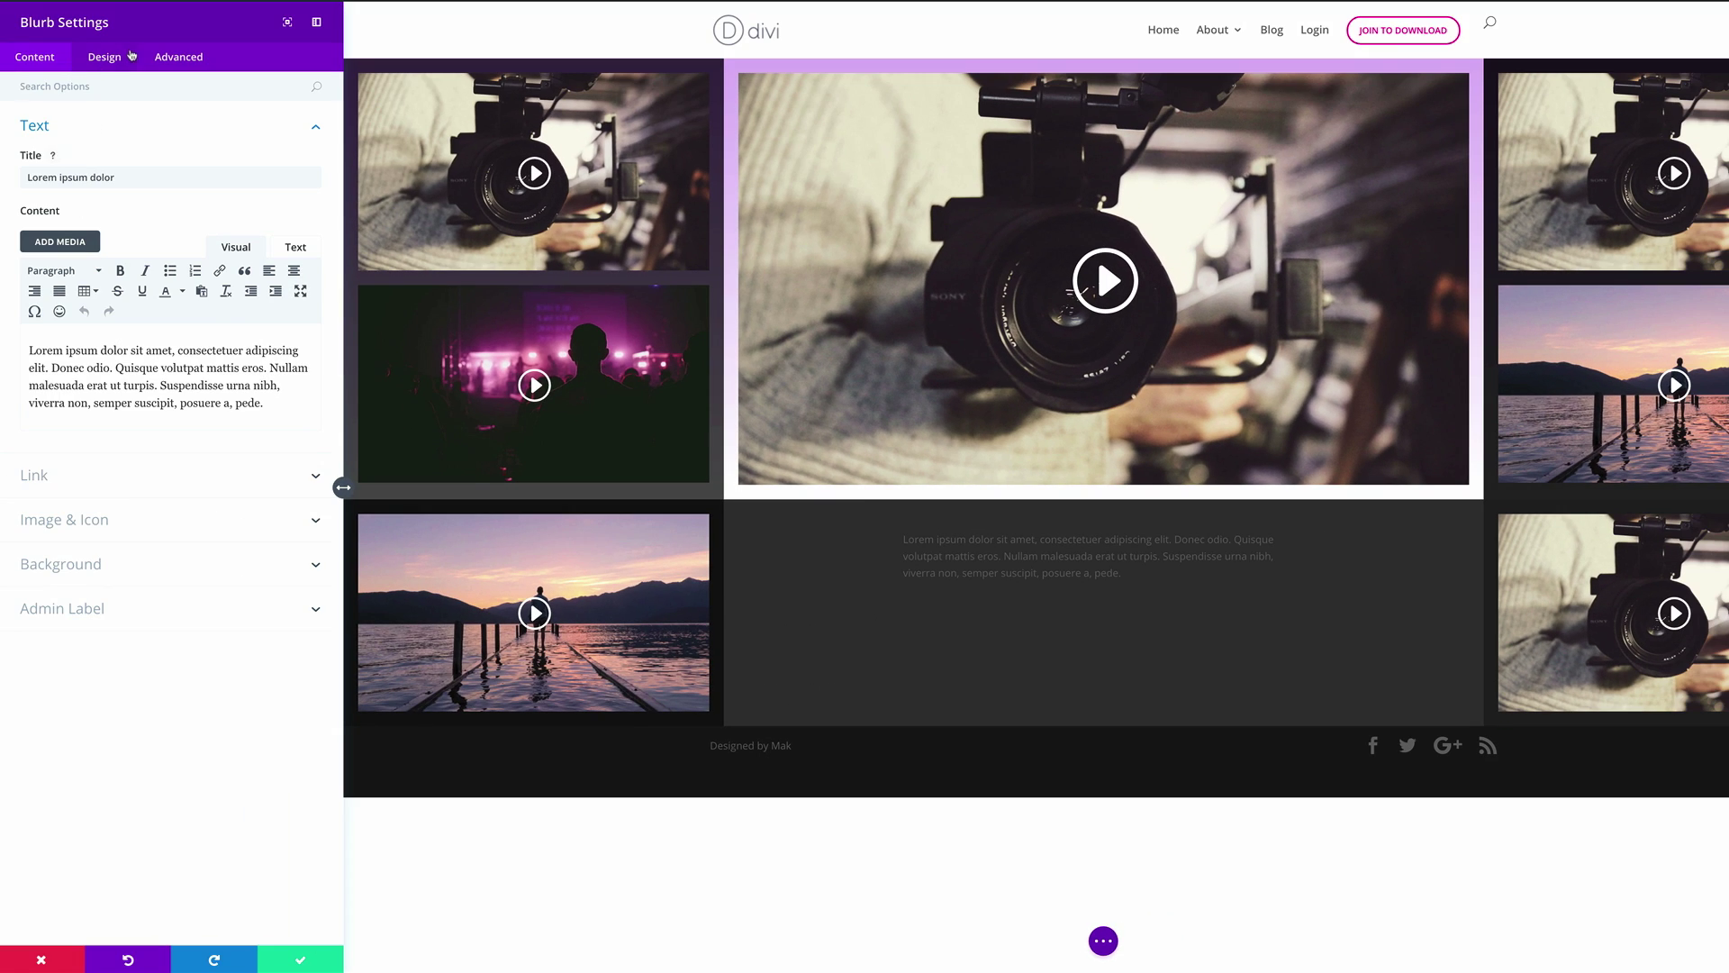
pyautogui.click(107, 56)
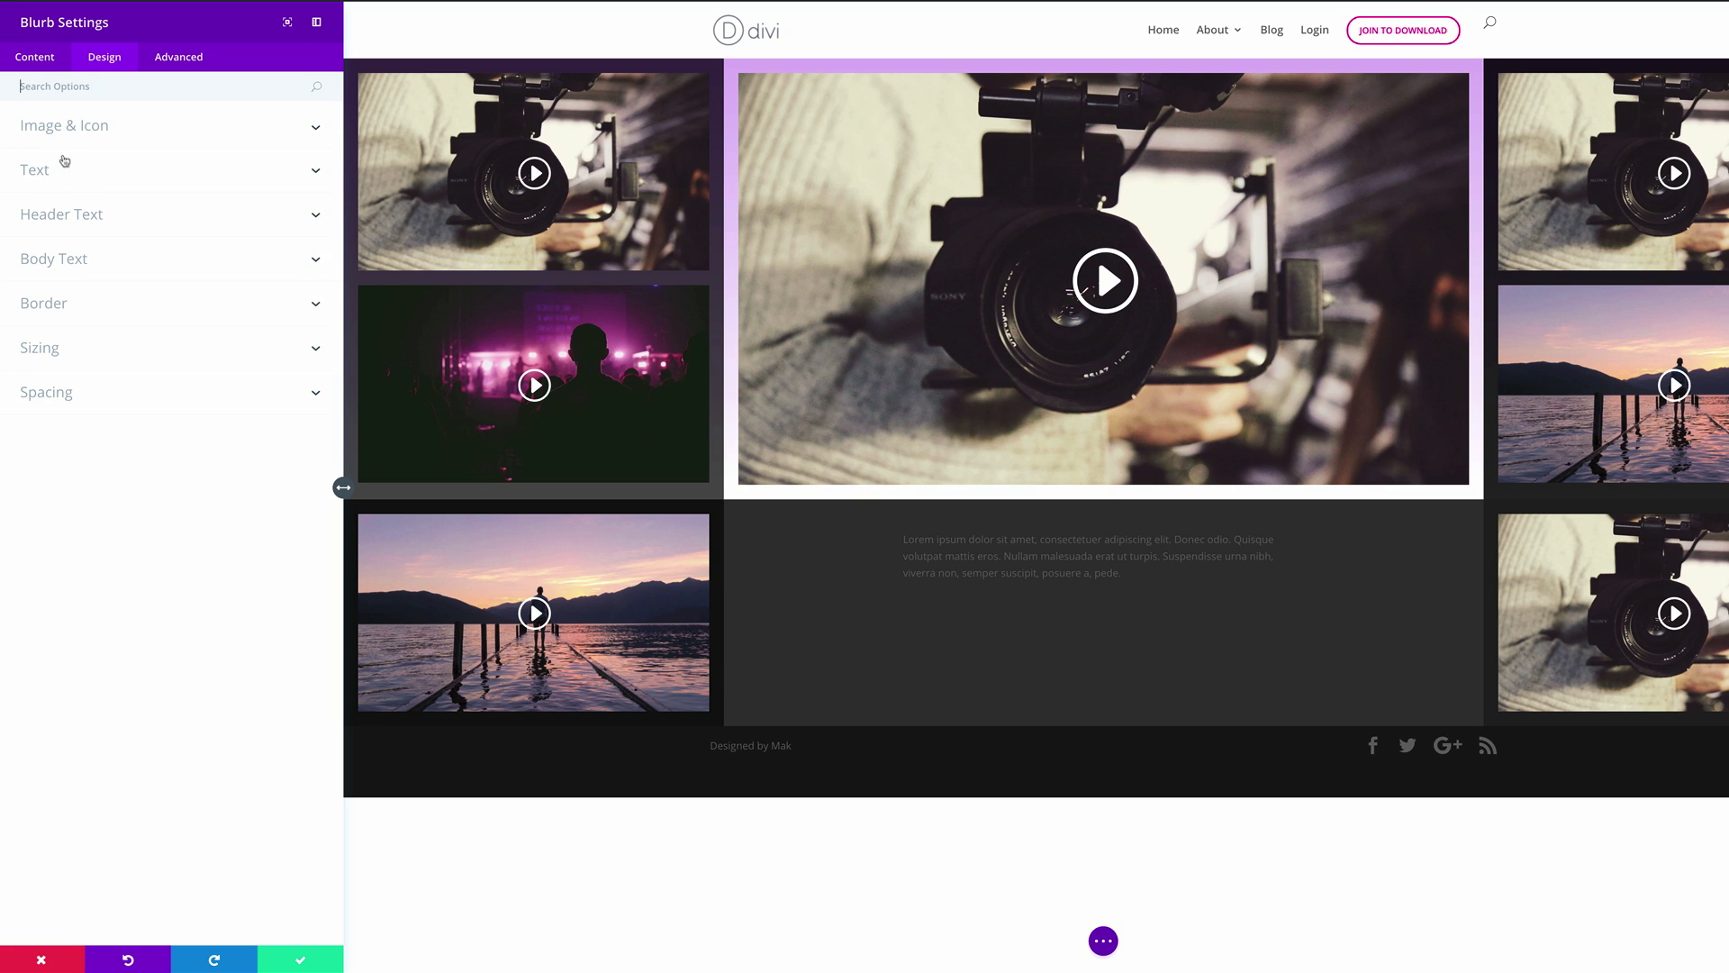
pyautogui.click(36, 175)
pyautogui.click(49, 225)
pyautogui.click(50, 241)
pyautogui.click(121, 286)
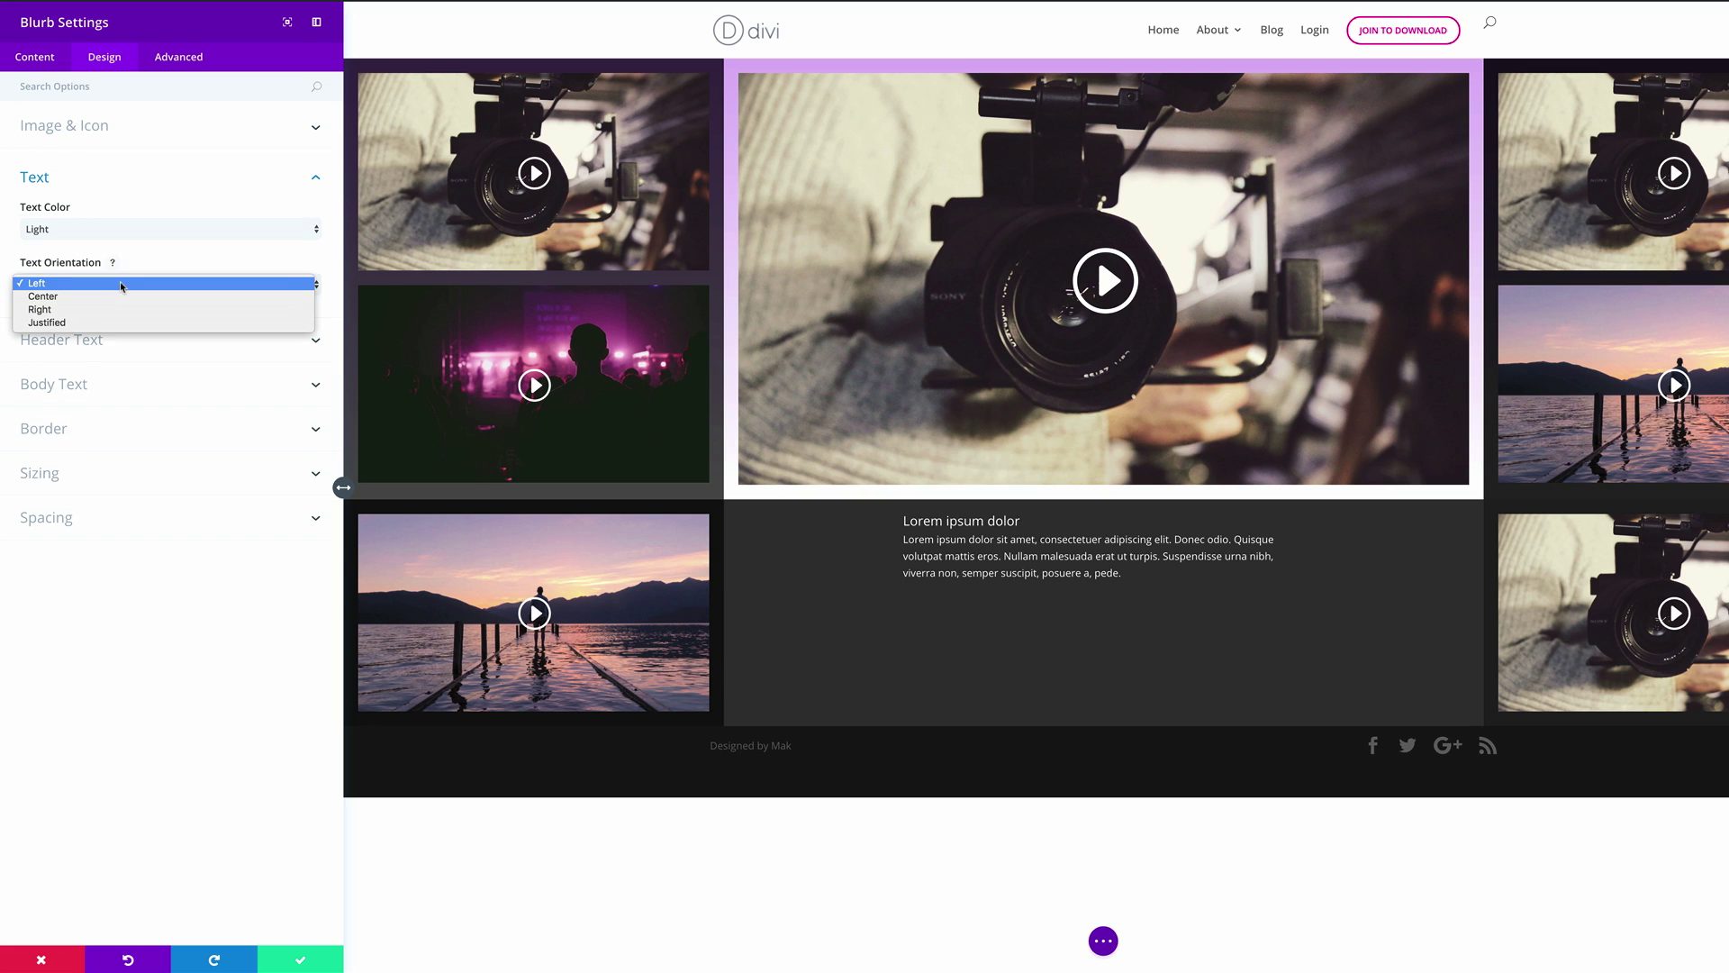
pyautogui.click(119, 296)
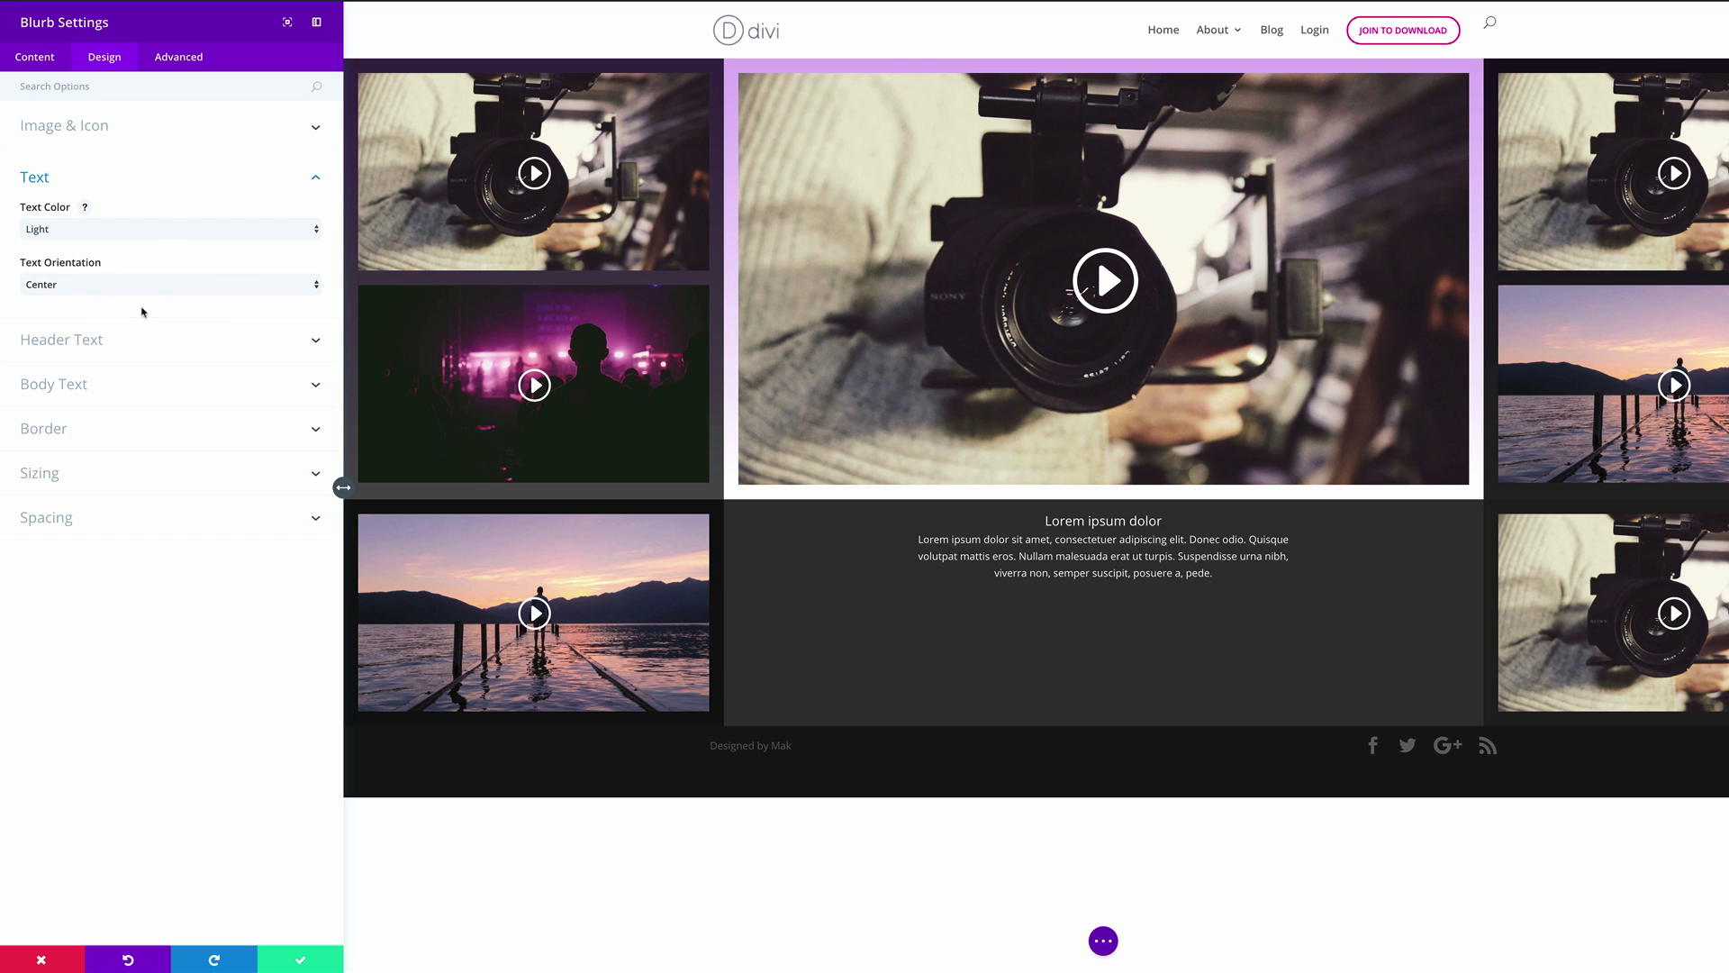
# - Style the blurb title in PT Sans at 54px with 1px letter spacing
pyautogui.click(131, 340)
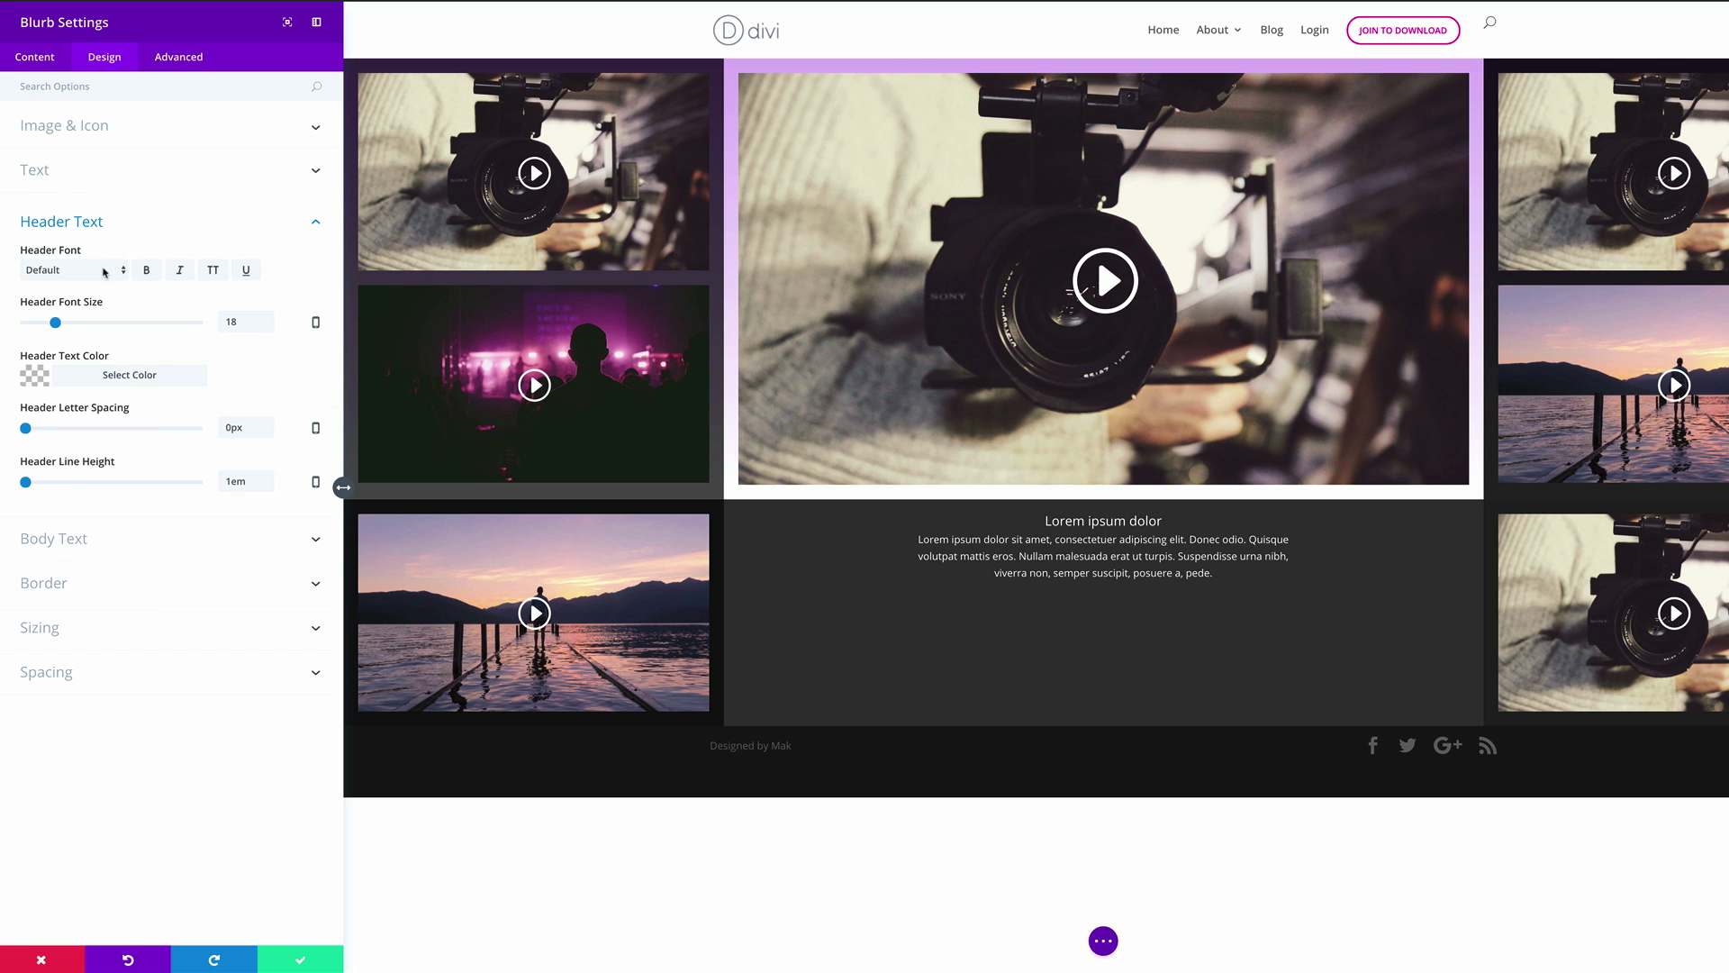
pyautogui.click(104, 272)
pyautogui.scroll(-5, 105, 791)
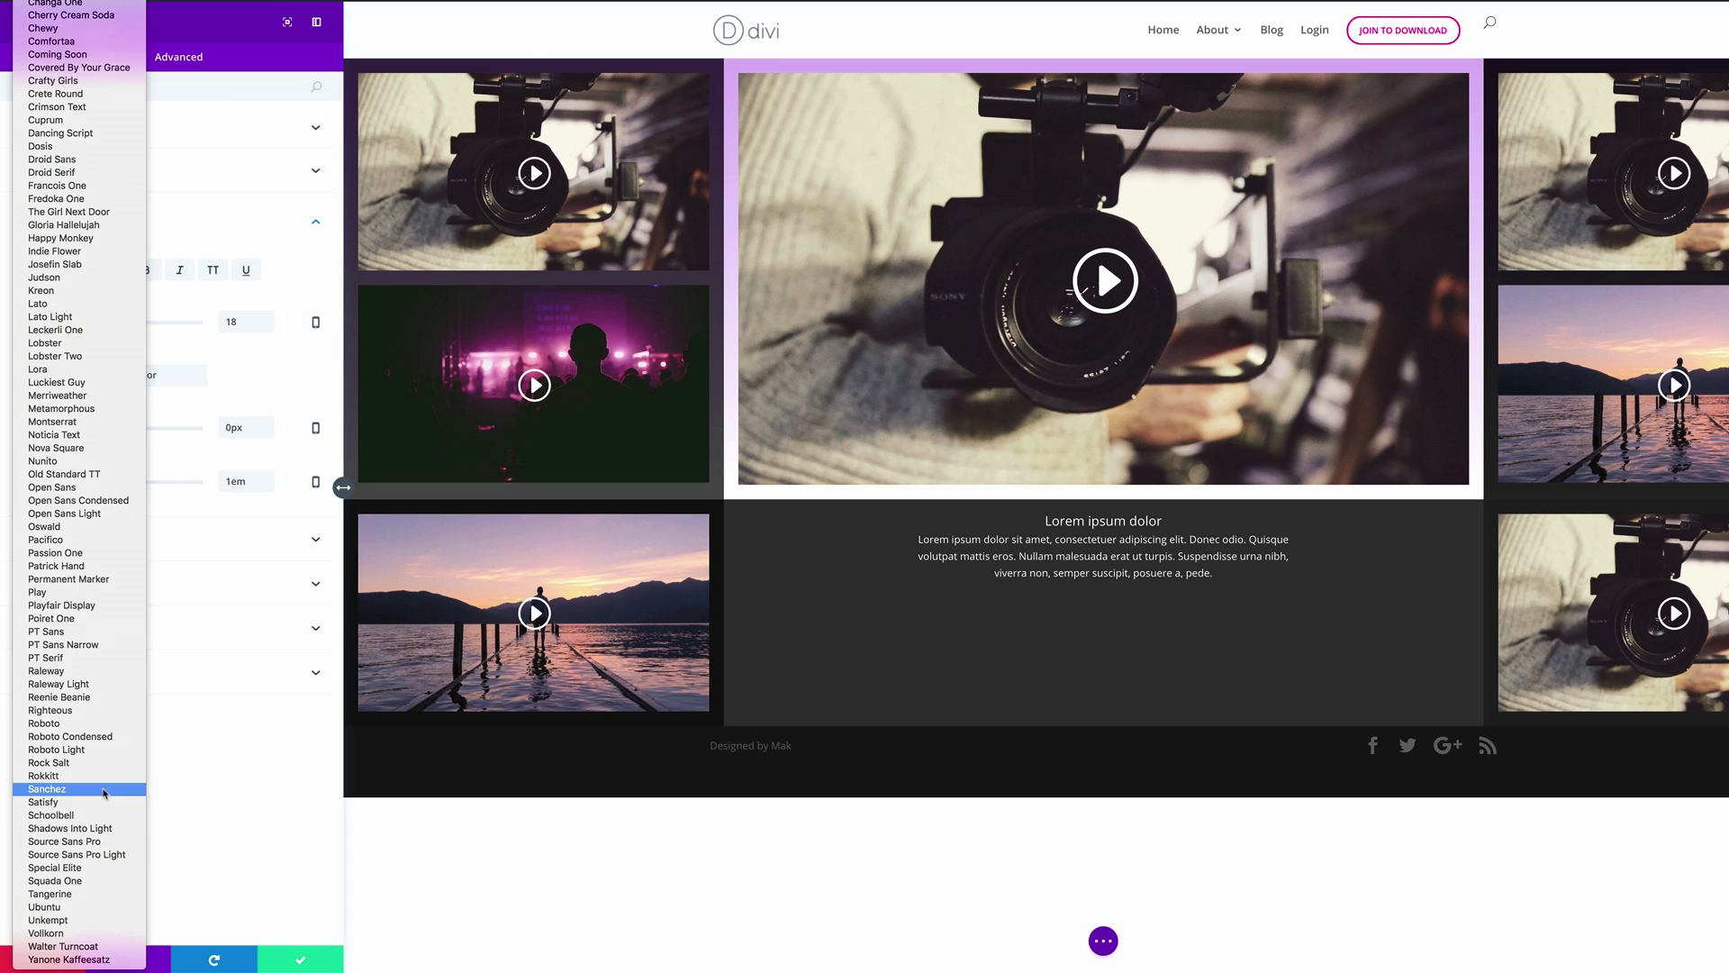
pyautogui.click(90, 631)
pyautogui.doubleClick(236, 320)
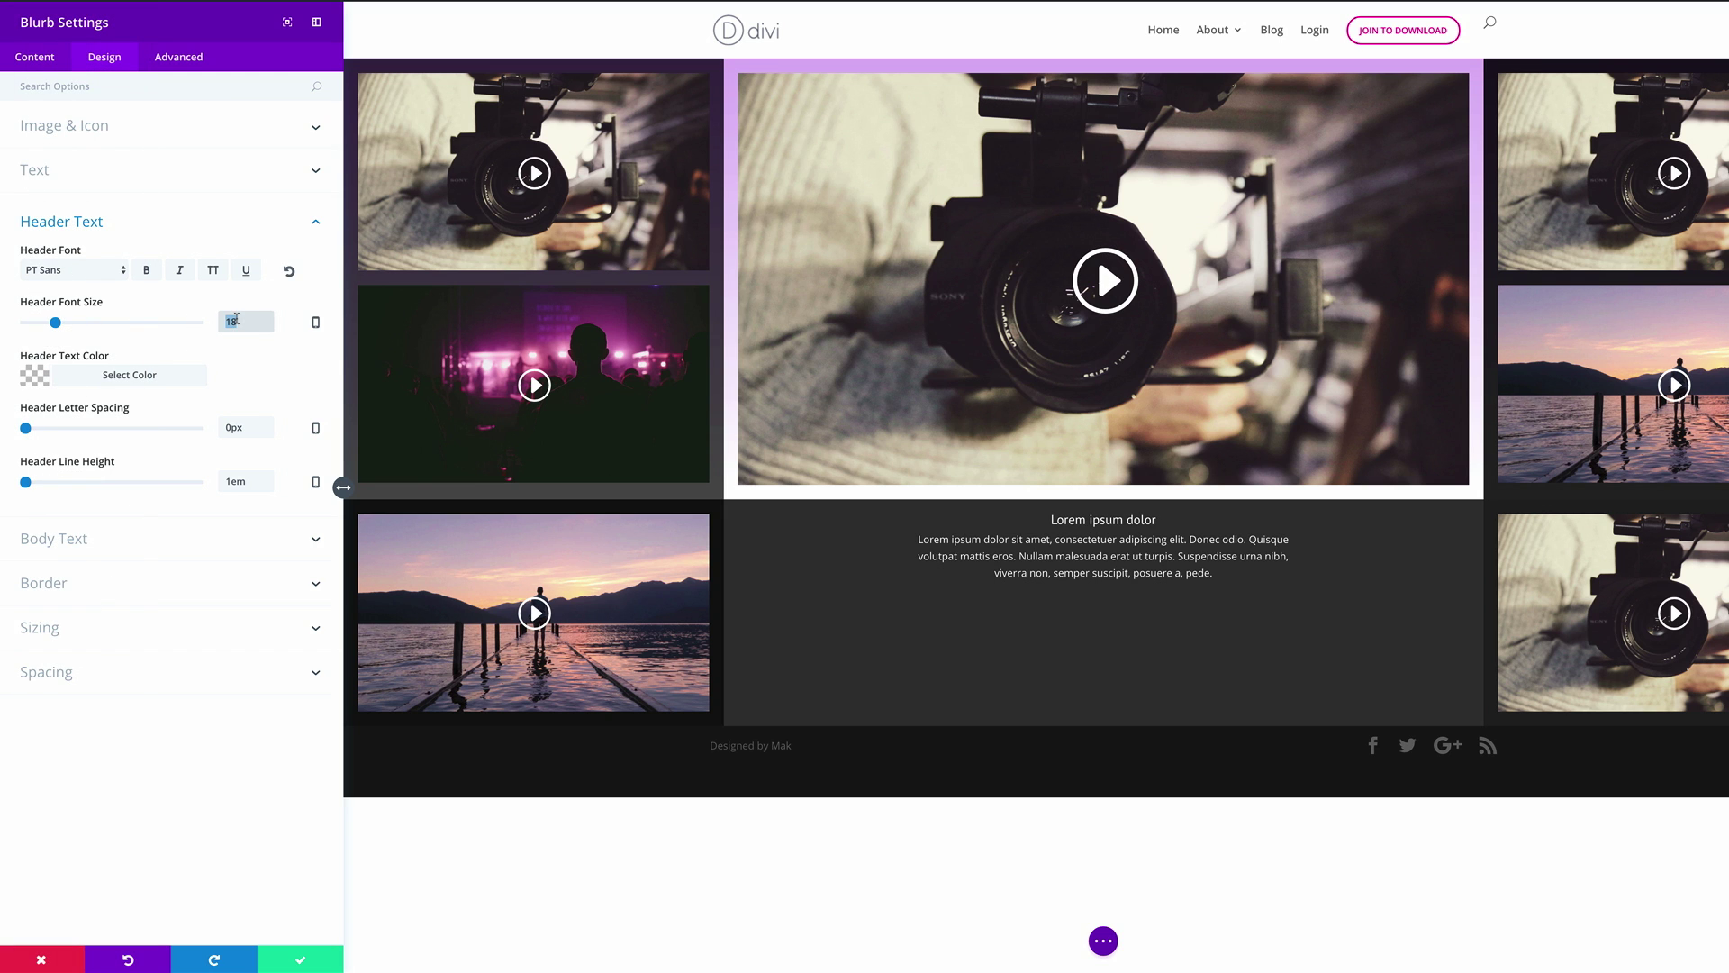
pyautogui.write('54')
pyautogui.click(228, 426)
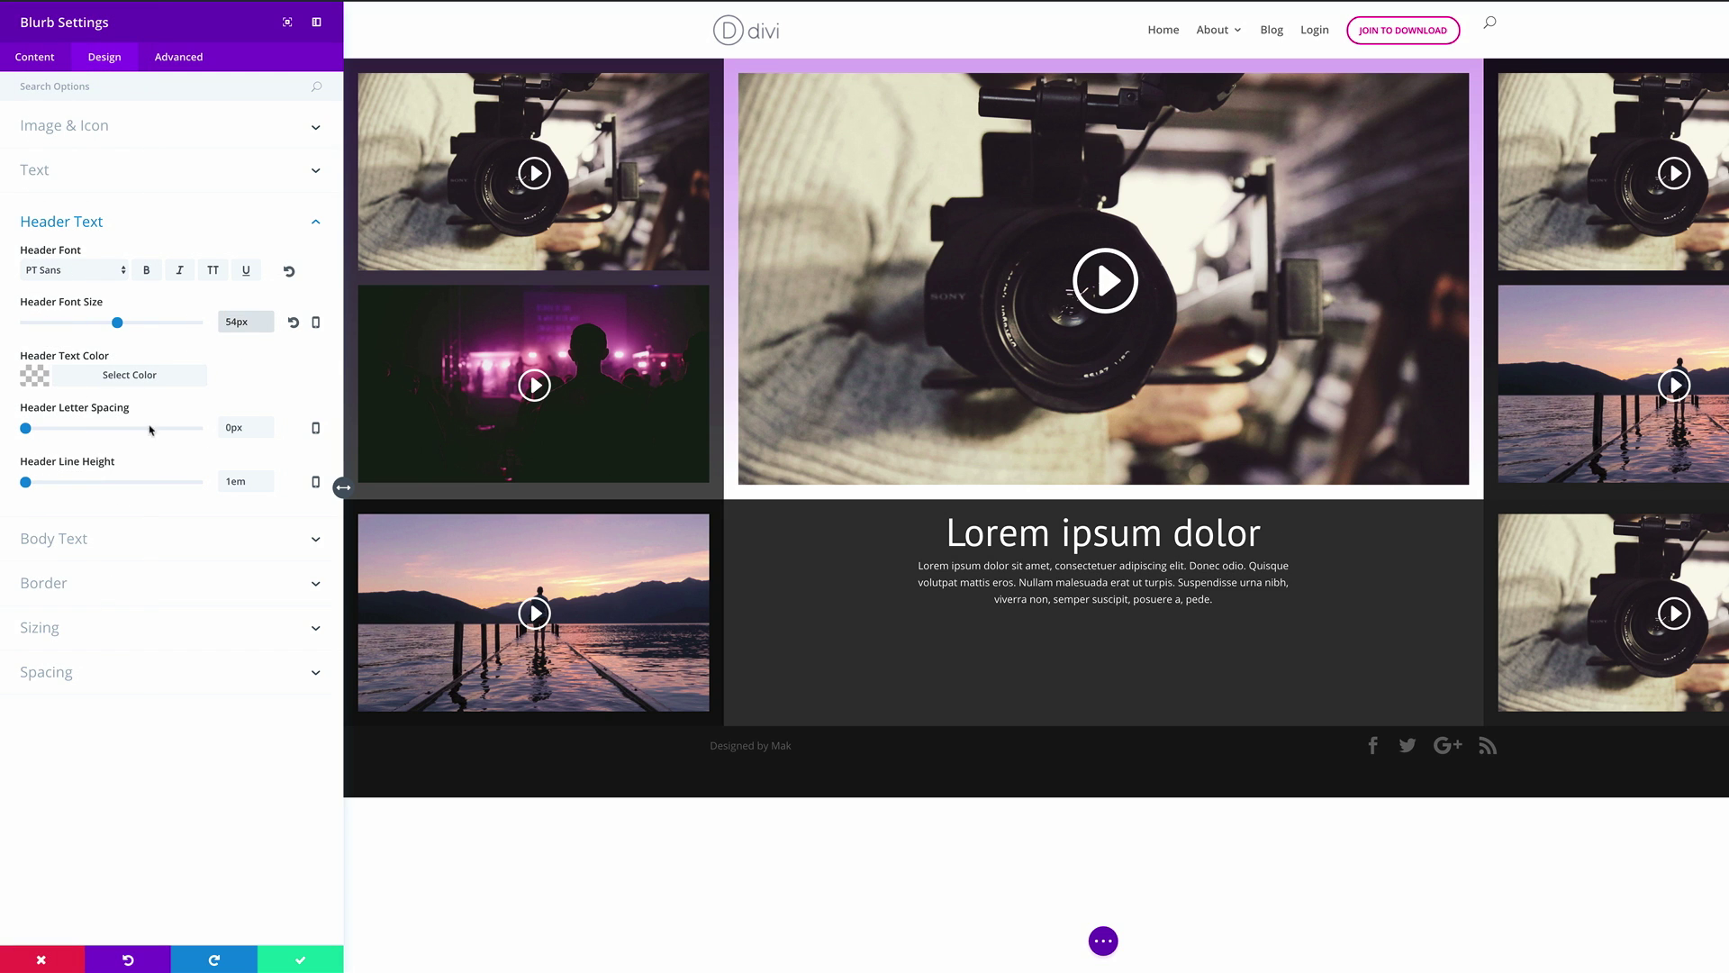
pyautogui.write('1')
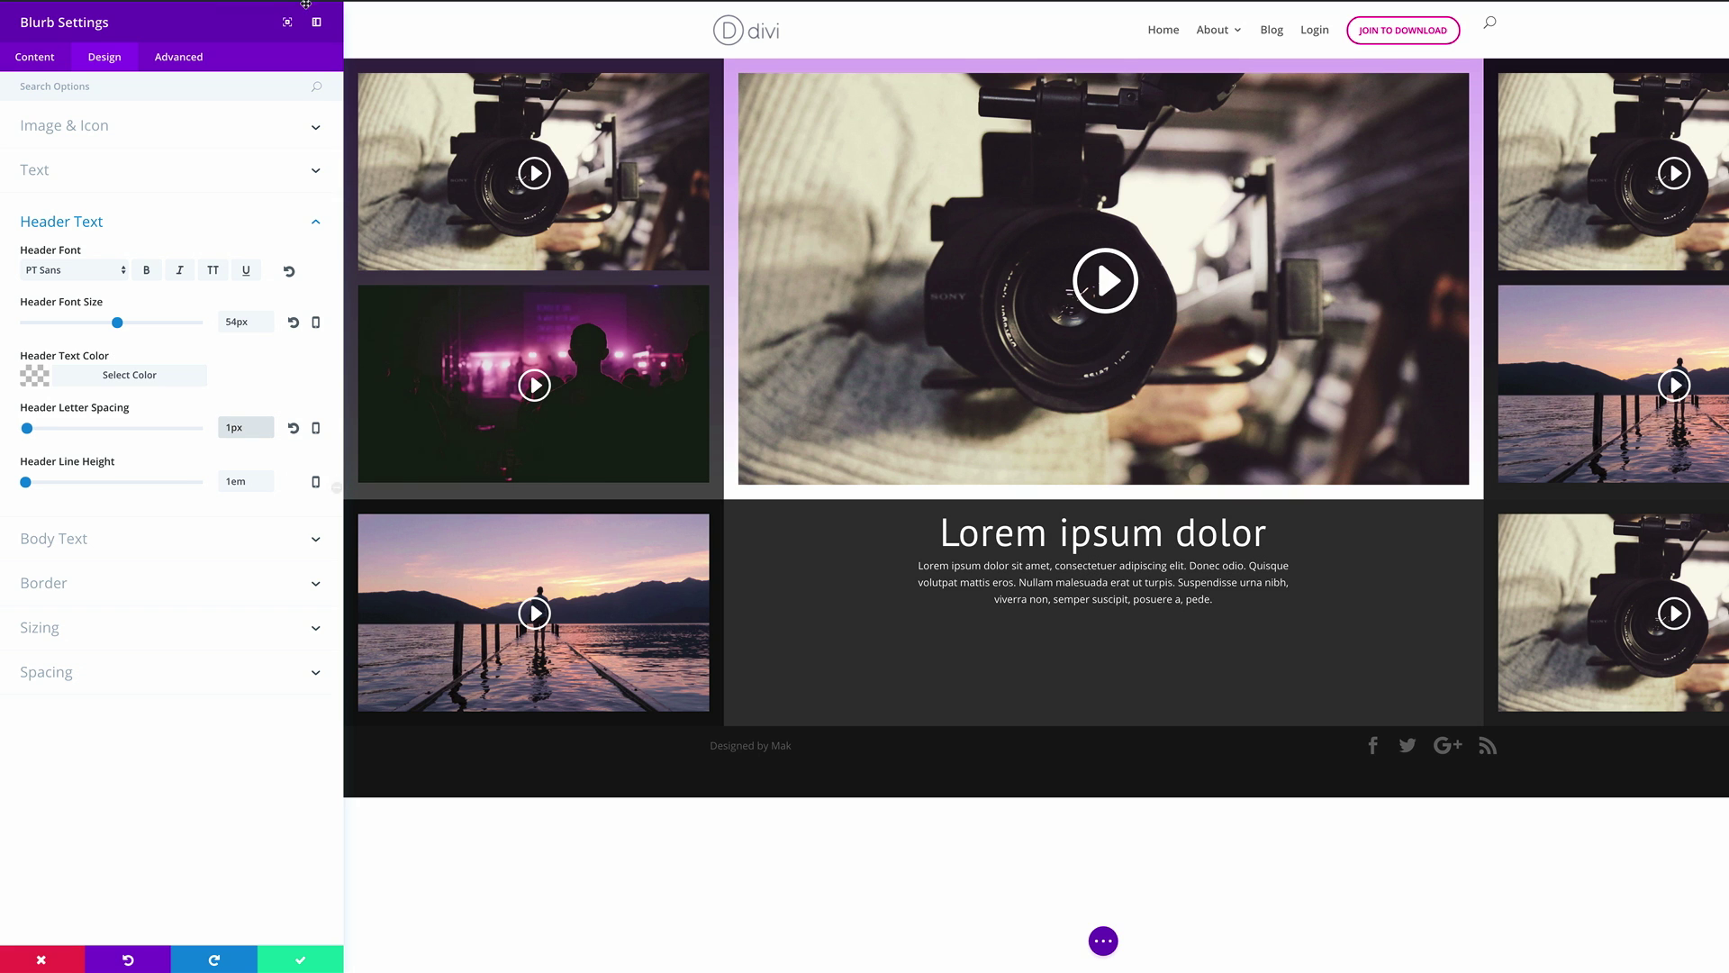
# - Set the blurb body text to 20px PT Sans and save the blurb
pyautogui.click(148, 540)
pyautogui.click(253, 365)
pyautogui.write('20')
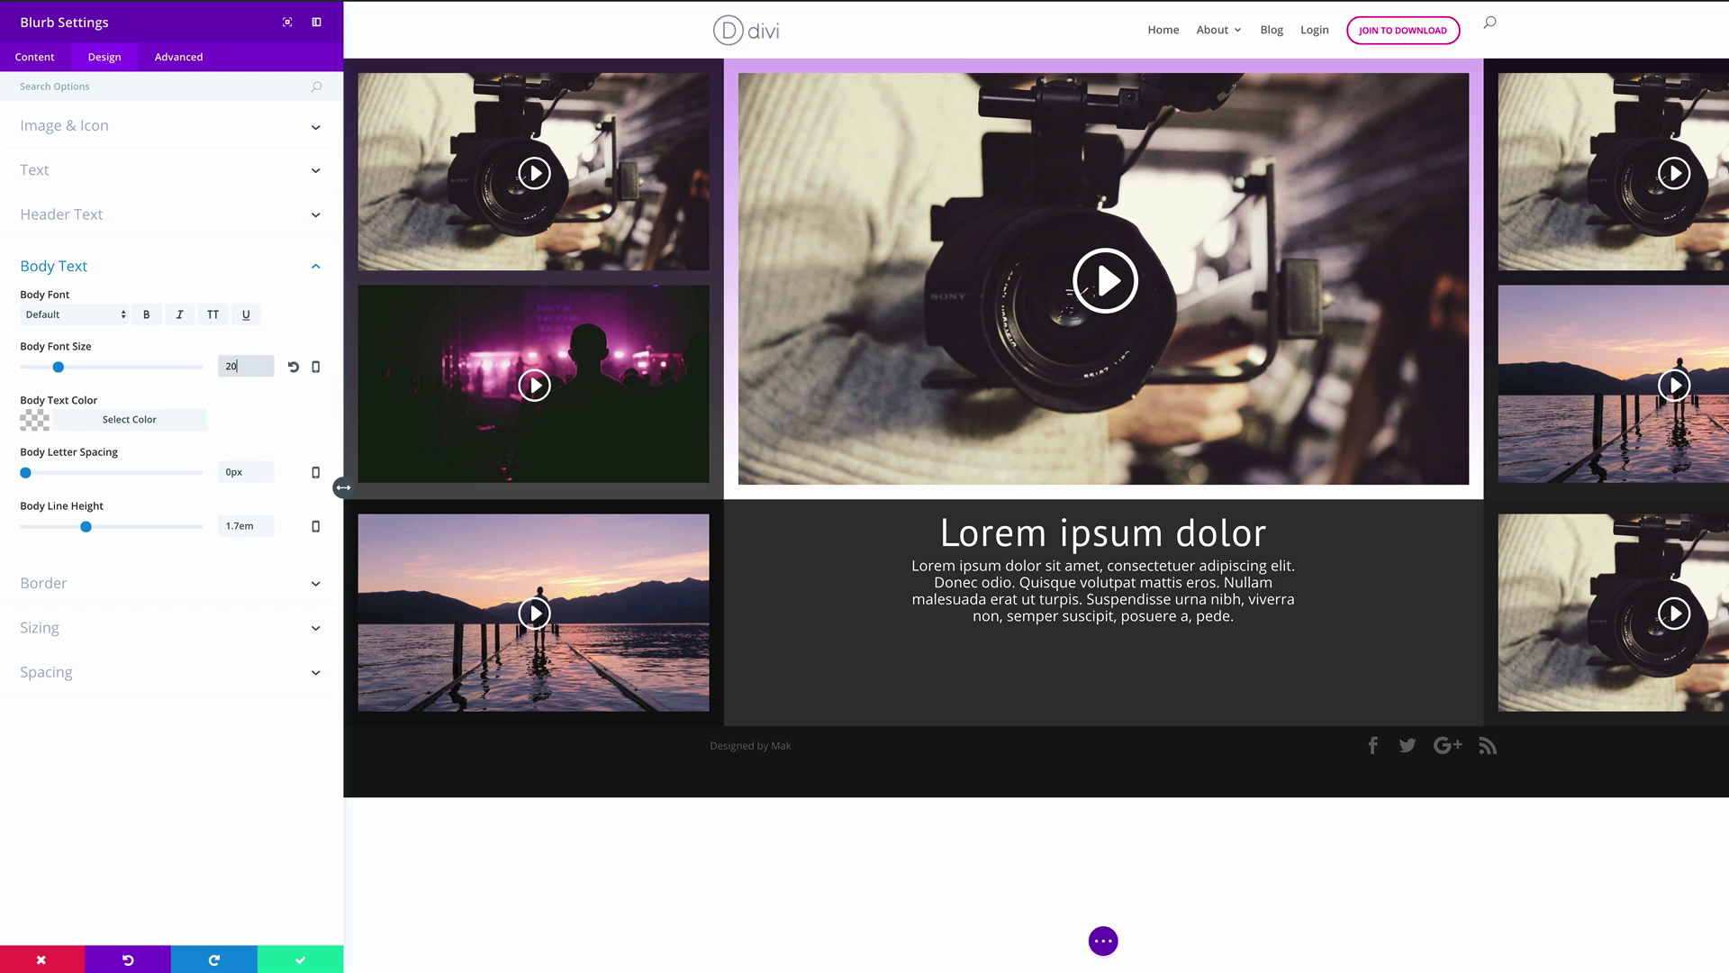
pyautogui.click(112, 314)
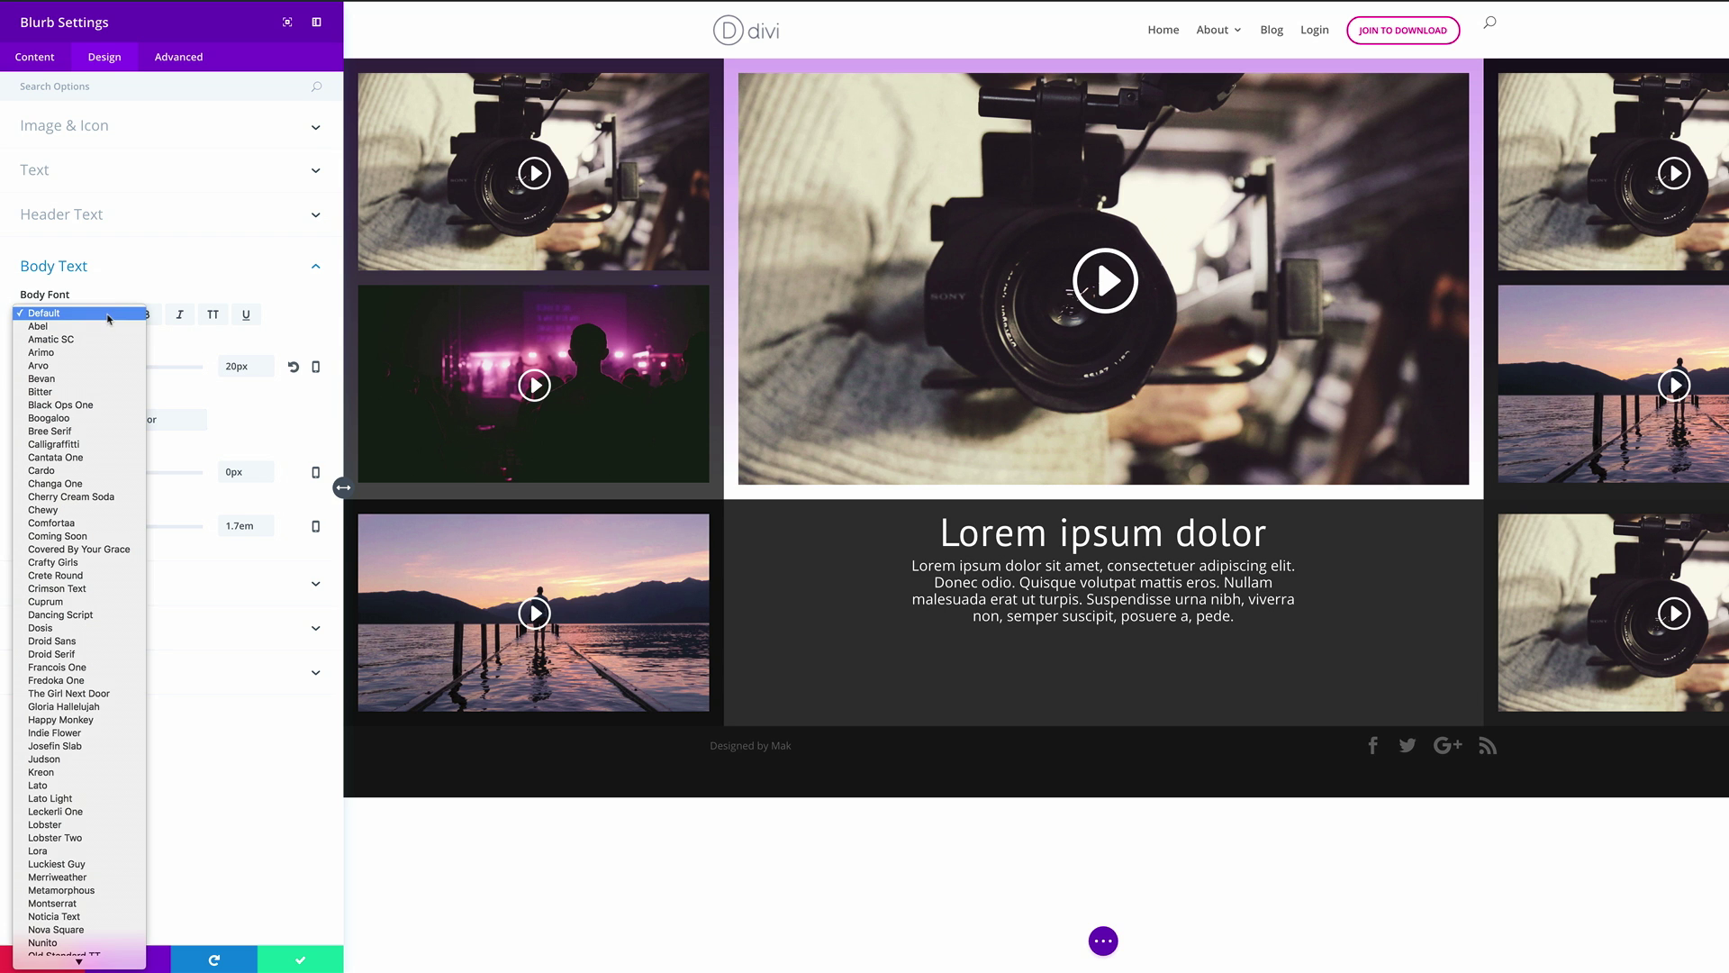
pyautogui.scroll(-3, 81, 913)
pyautogui.click(46, 632)
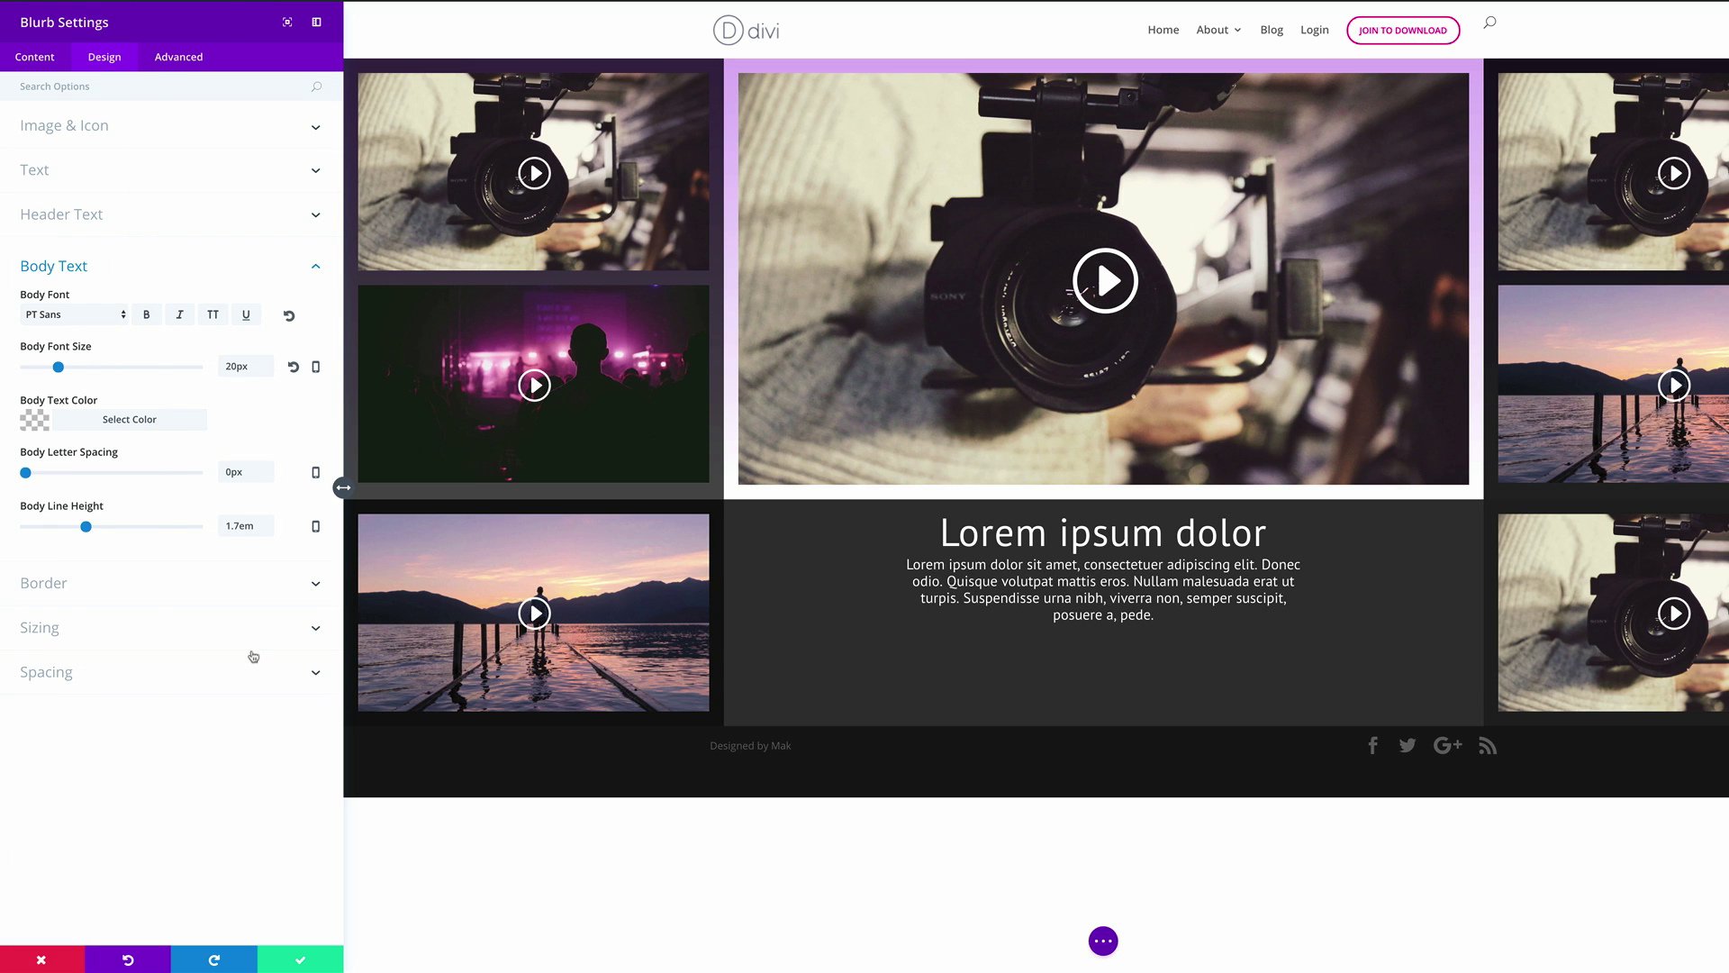
pyautogui.click(304, 962)
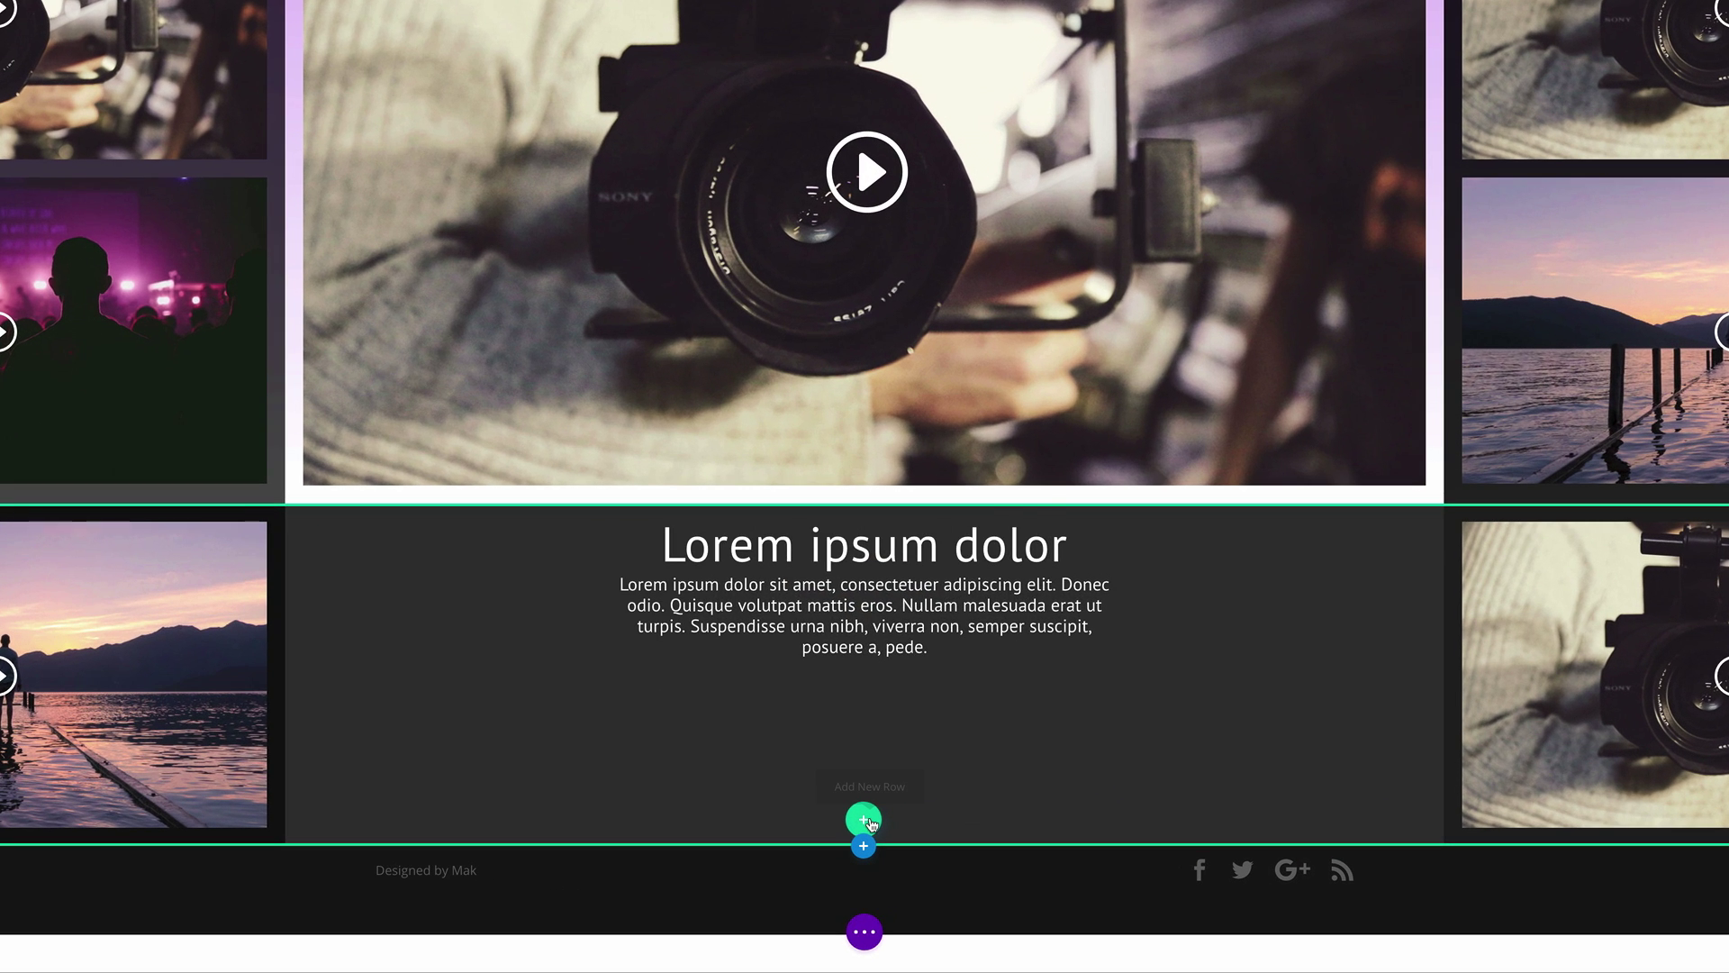
# - Add a four-column row below the blurb row, leaving it without modules
pyautogui.click(865, 820)
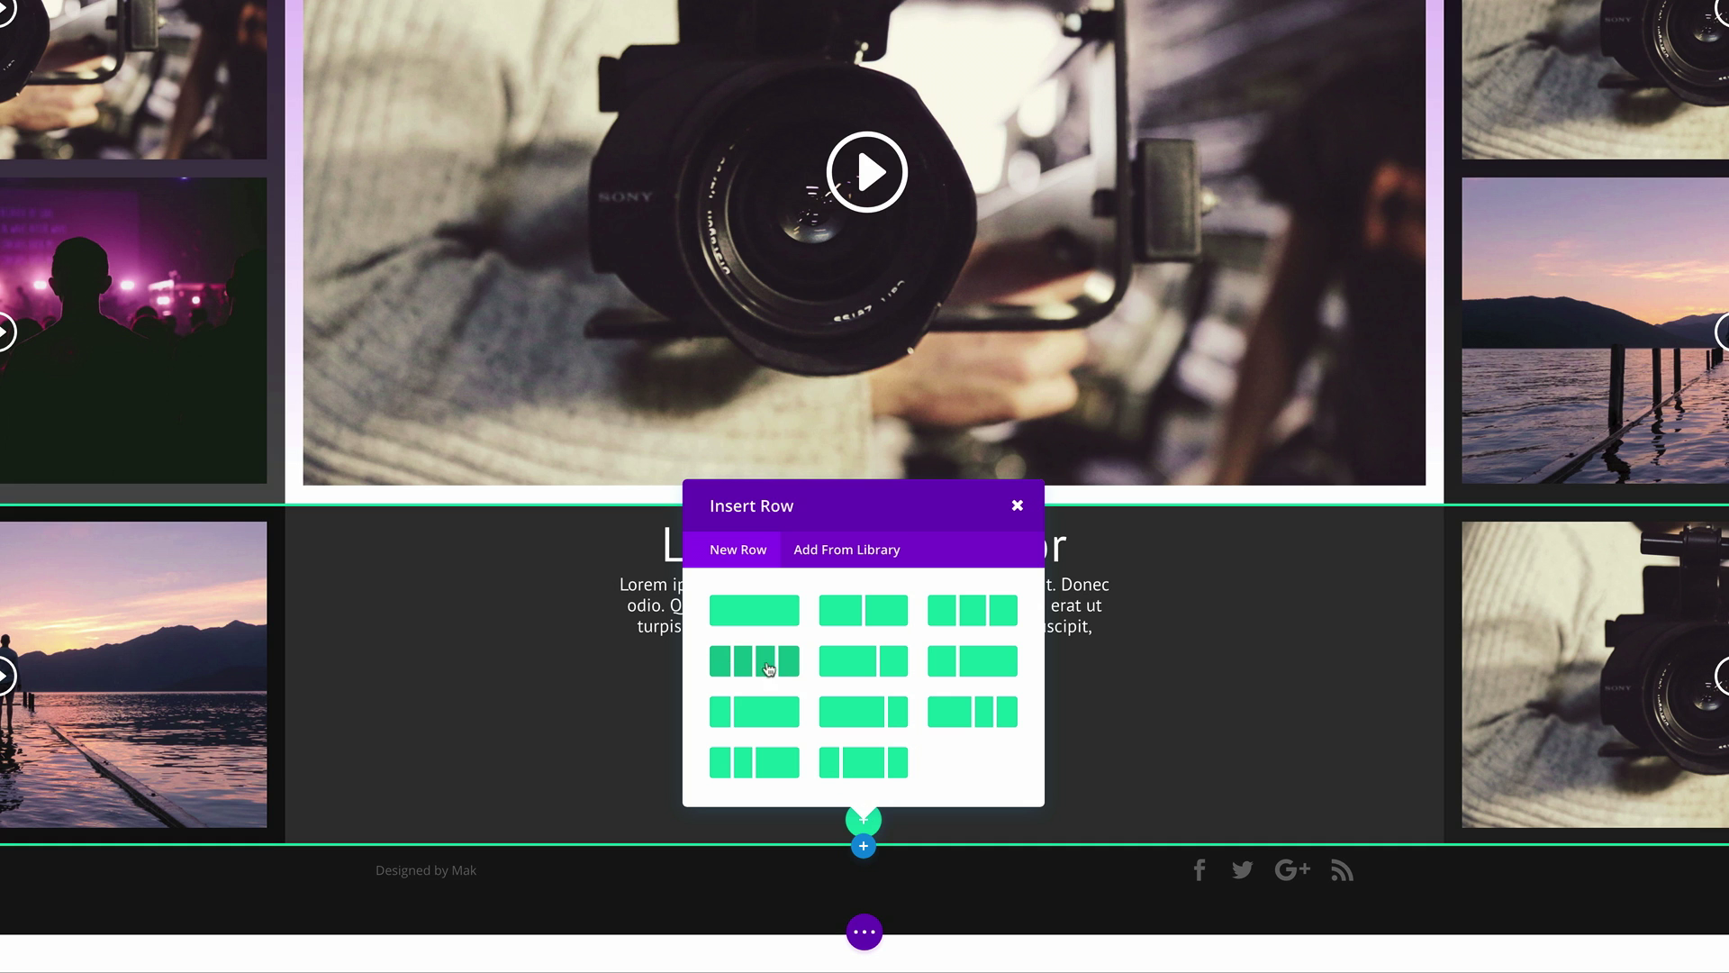
pyautogui.click(788, 668)
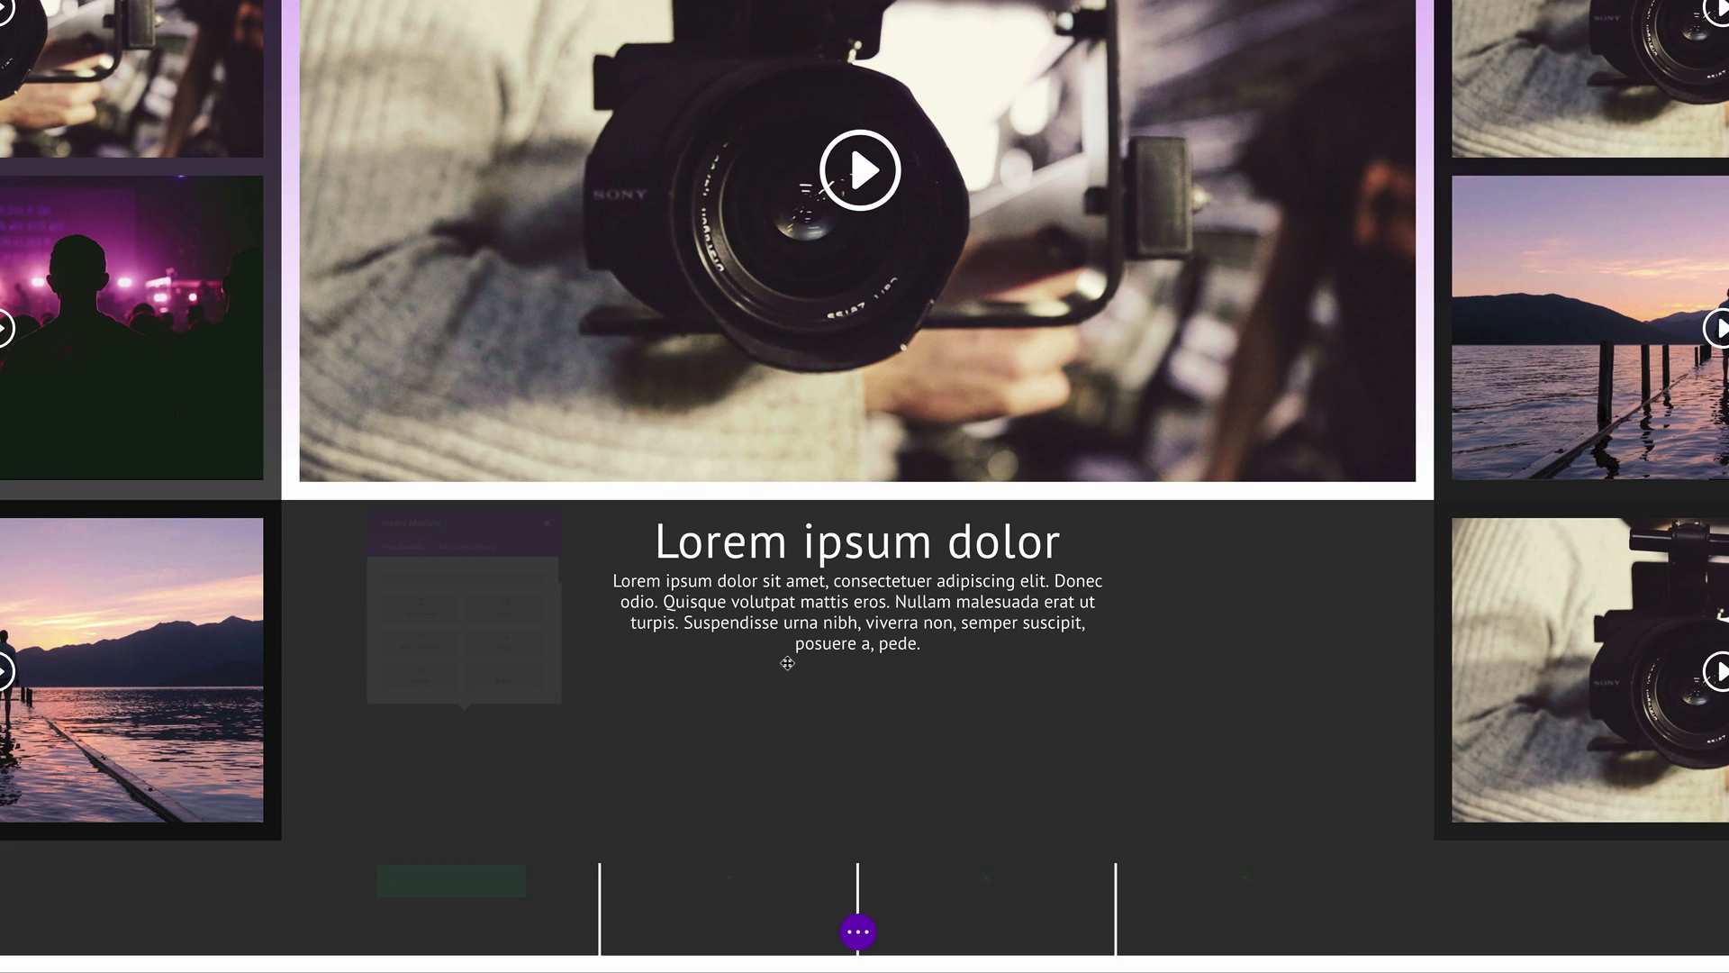
pyautogui.scroll(-1, 787, 663)
pyautogui.click(787, 663)
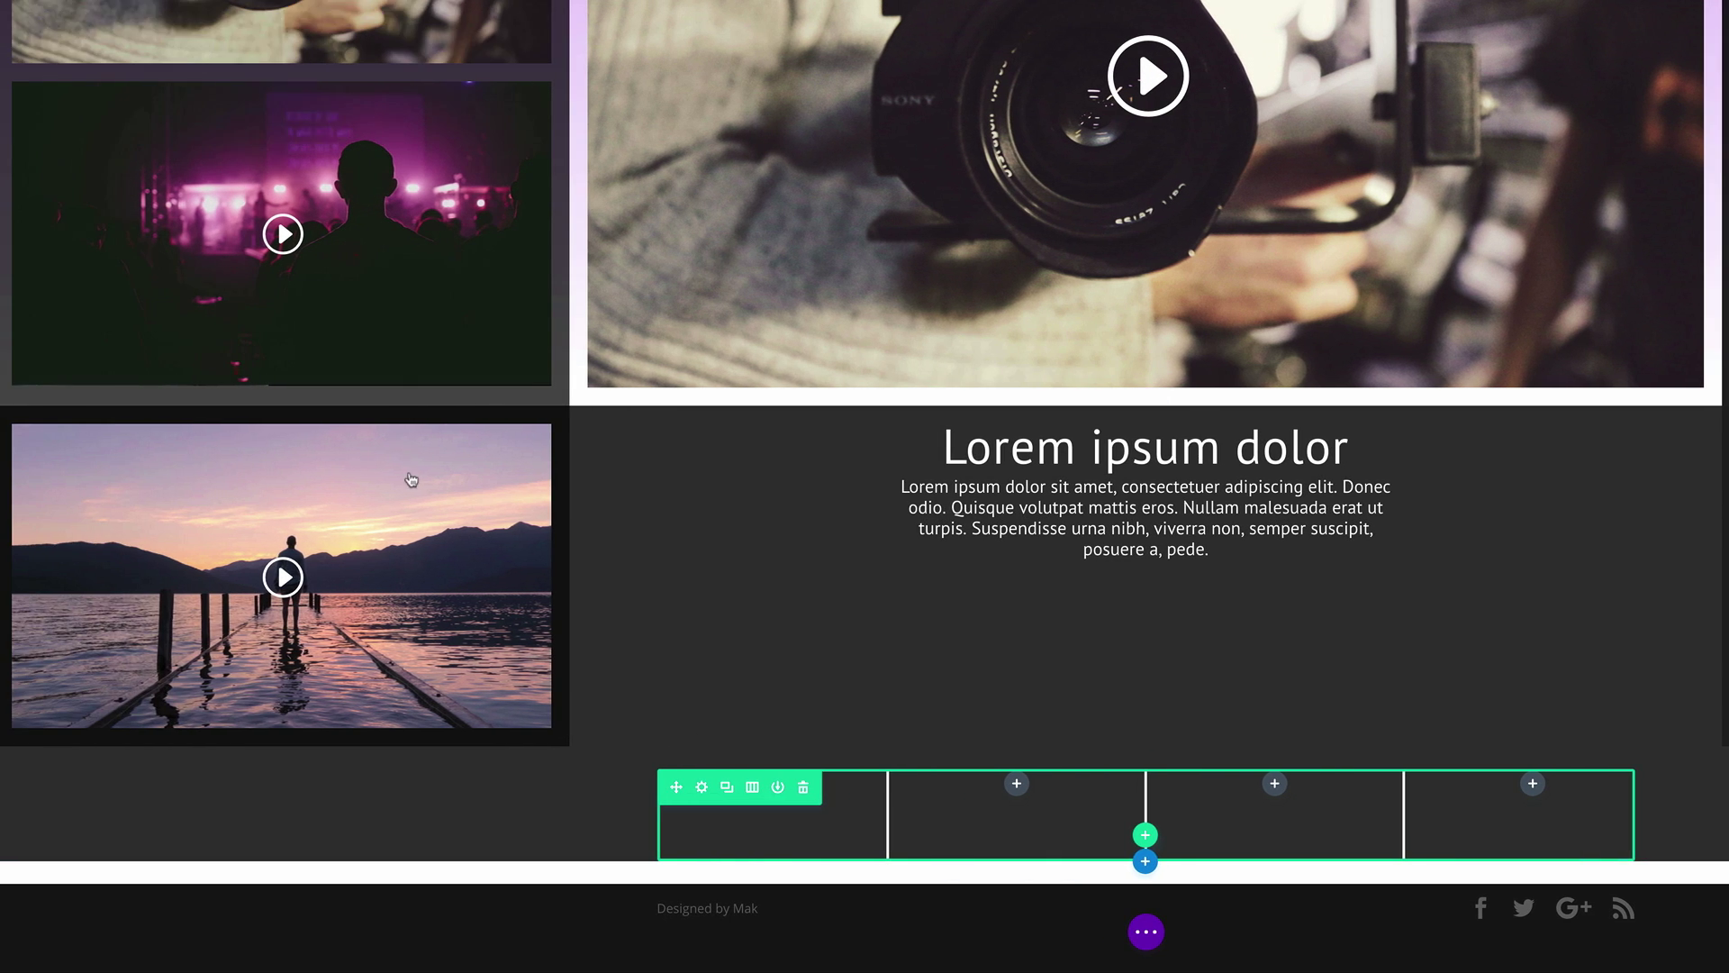
# - Copy the gallery row's style and paste it onto the new four-column row
pyautogui.scroll(1, 129, 477)
pyautogui.scroll(2, 417, 474)
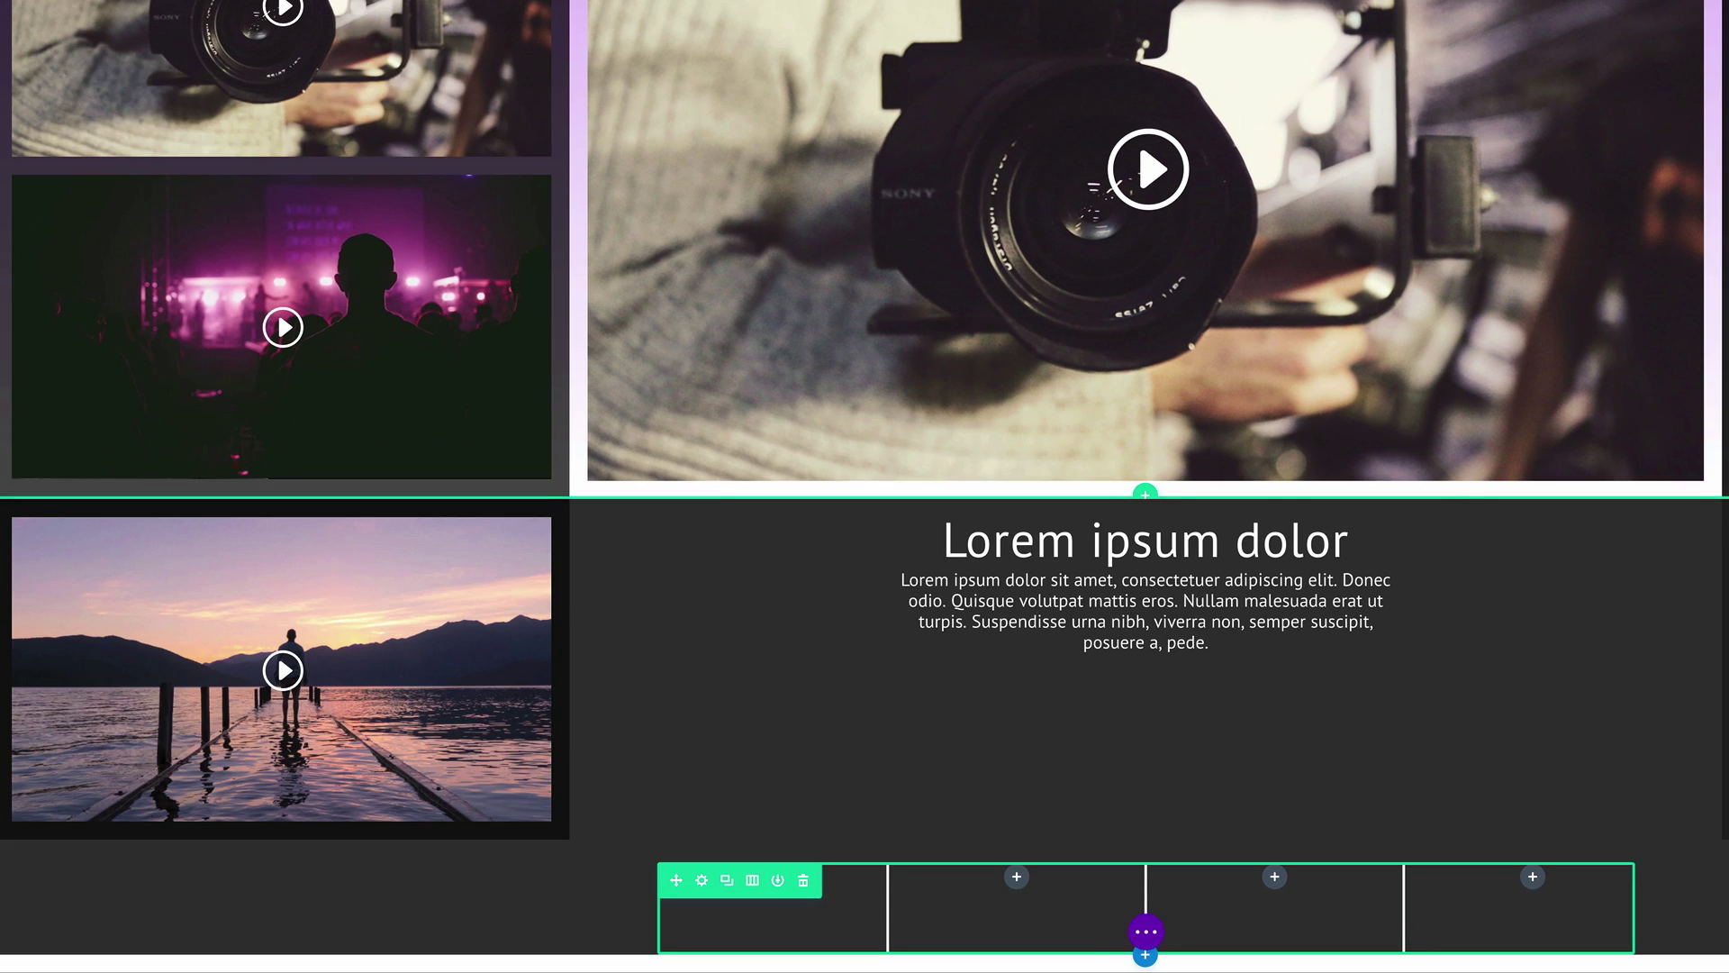
pyautogui.rightClick(158, 31)
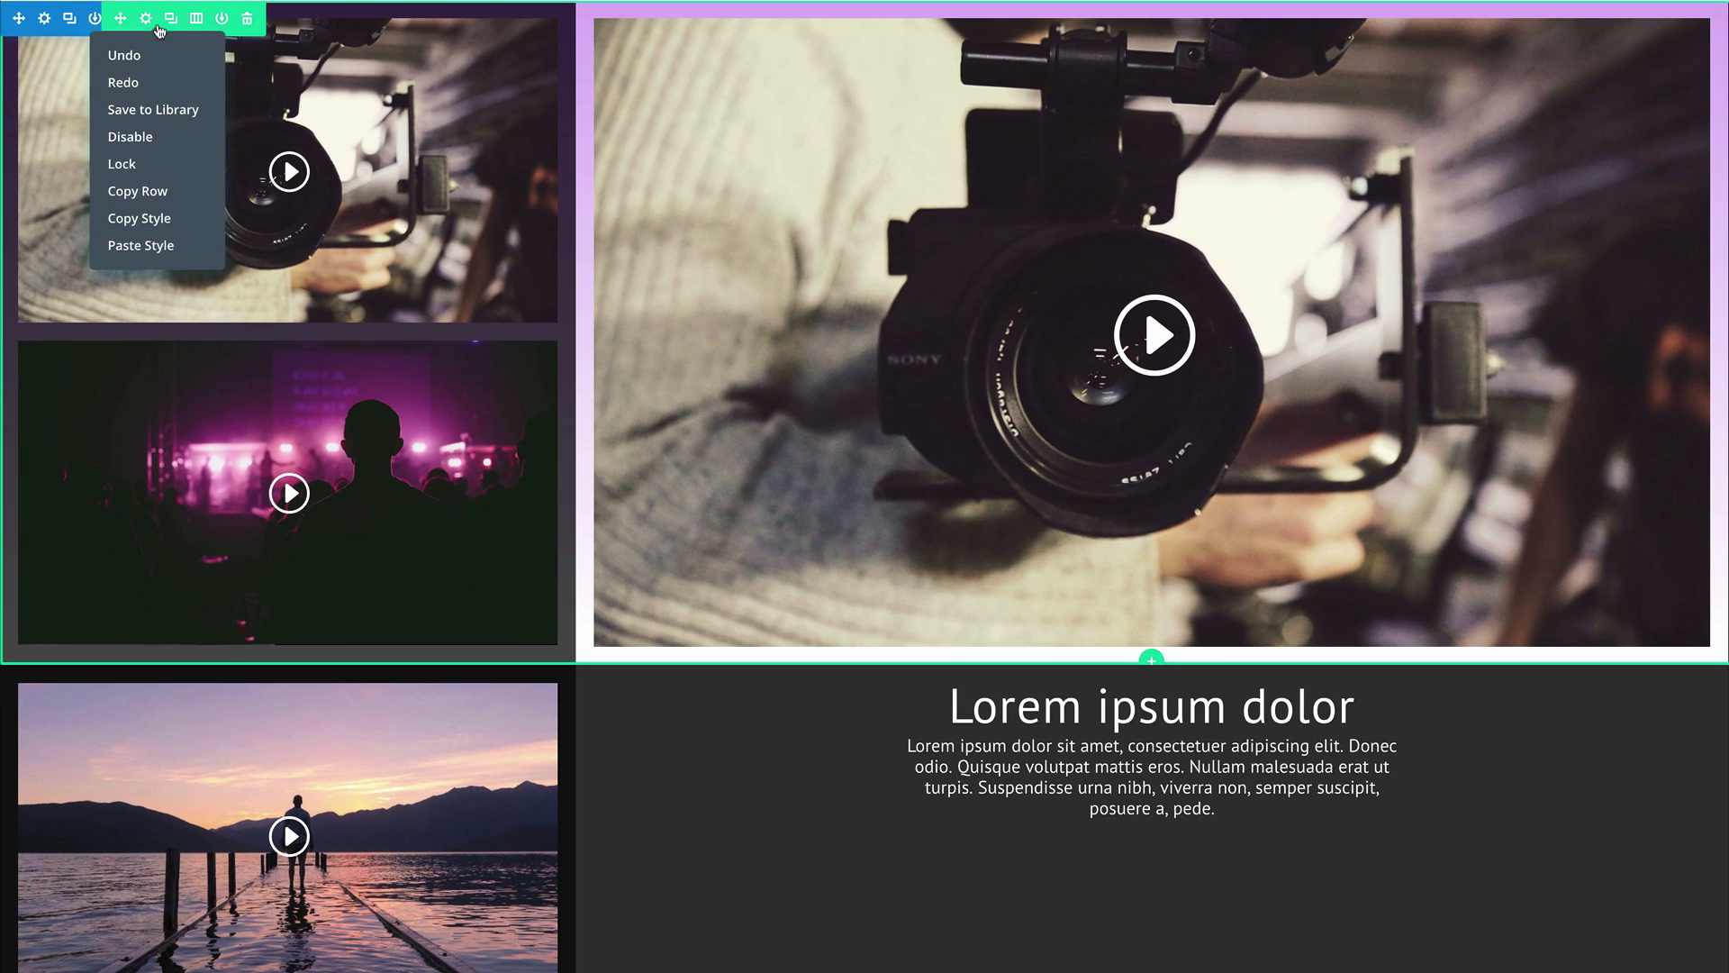
pyautogui.click(168, 219)
pyautogui.scroll(-2, 749, 574)
pyautogui.scroll(-2, 748, 573)
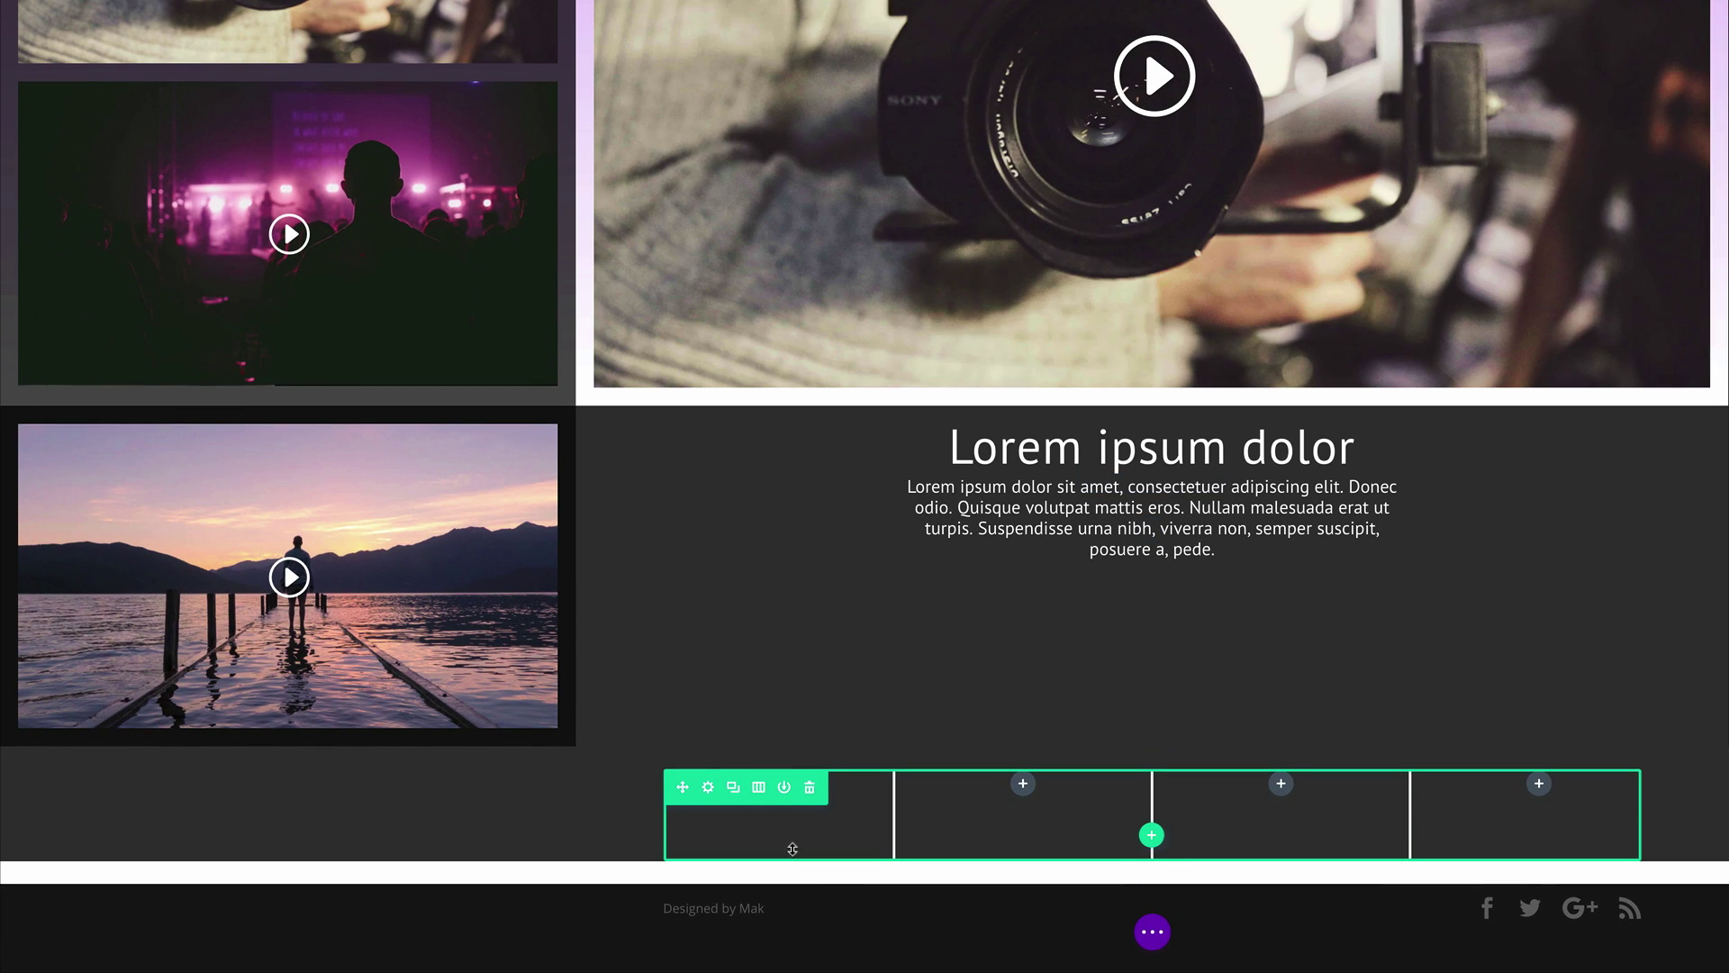
pyautogui.rightClick(770, 798)
pyautogui.click(767, 765)
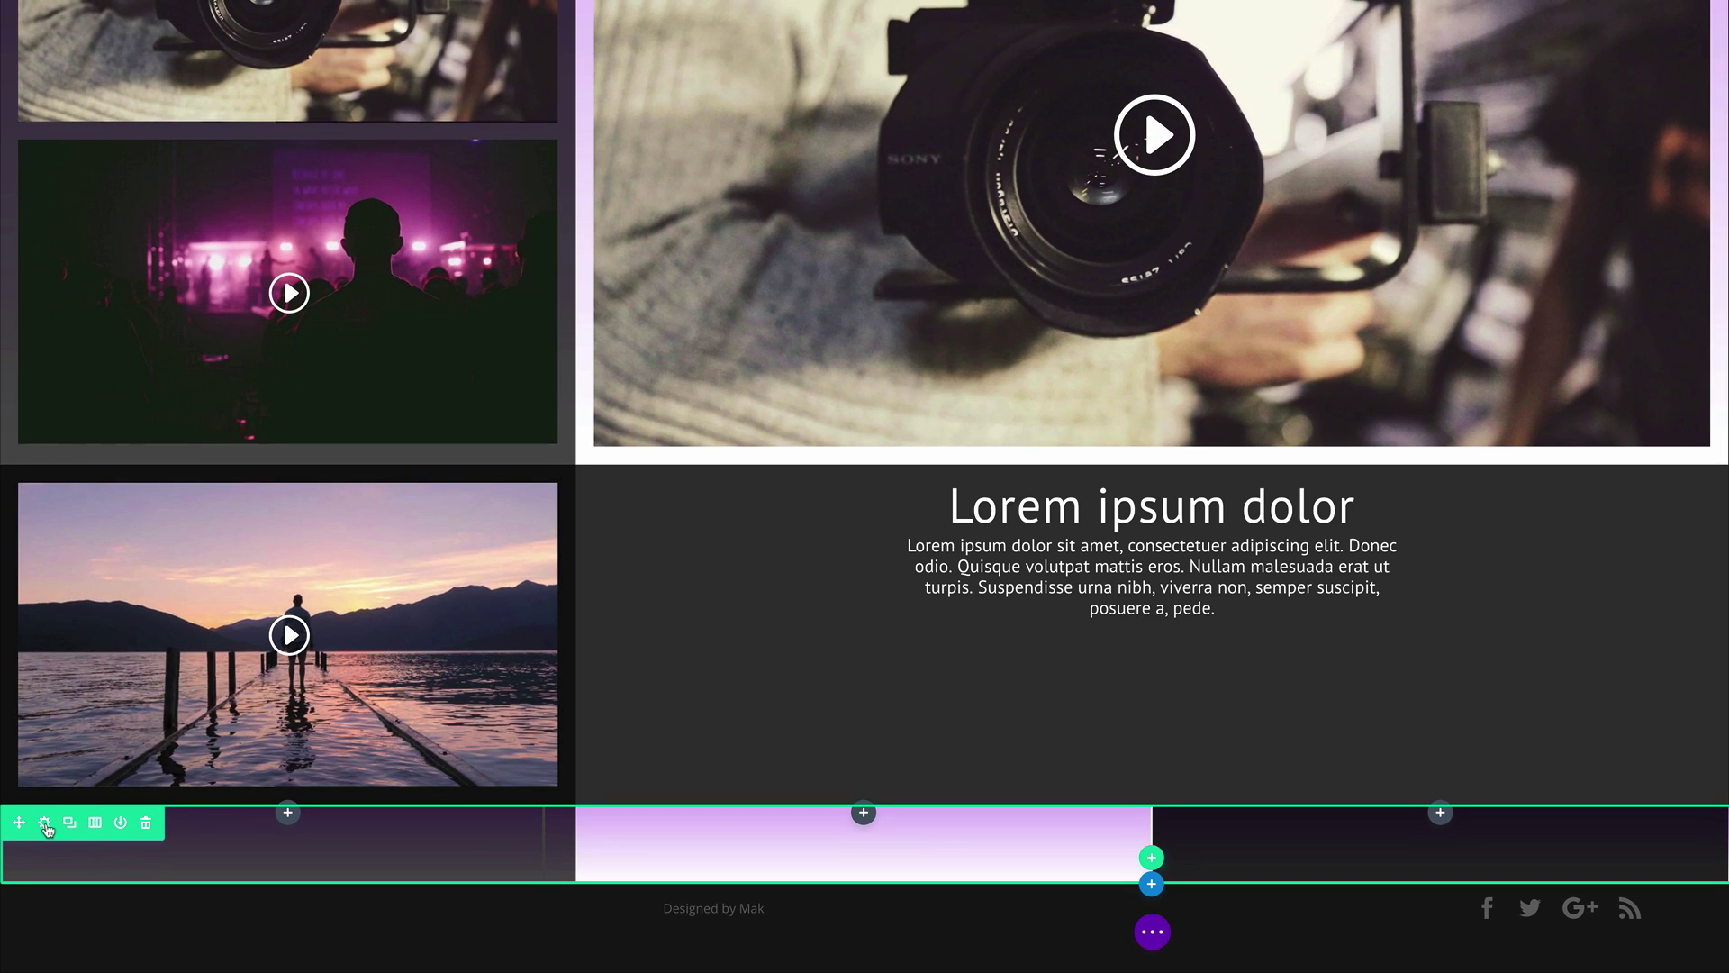
# - In the new row's background settings, keep column 1's existing background colour
pyautogui.click(45, 823)
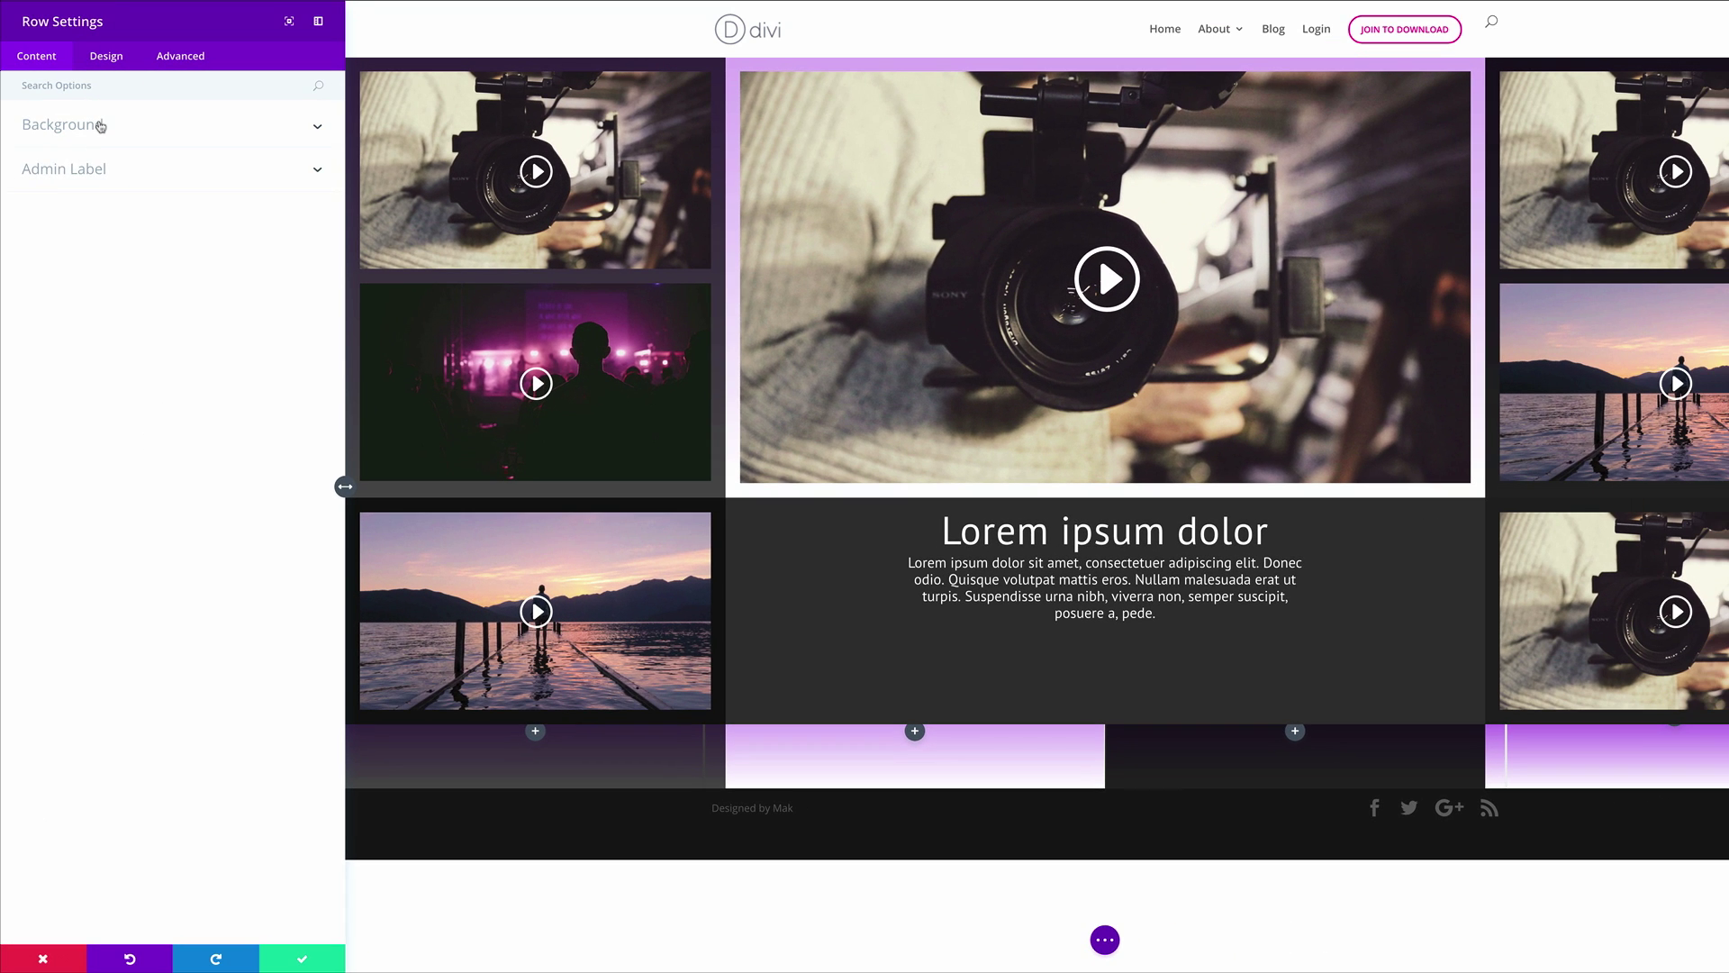
pyautogui.click(99, 125)
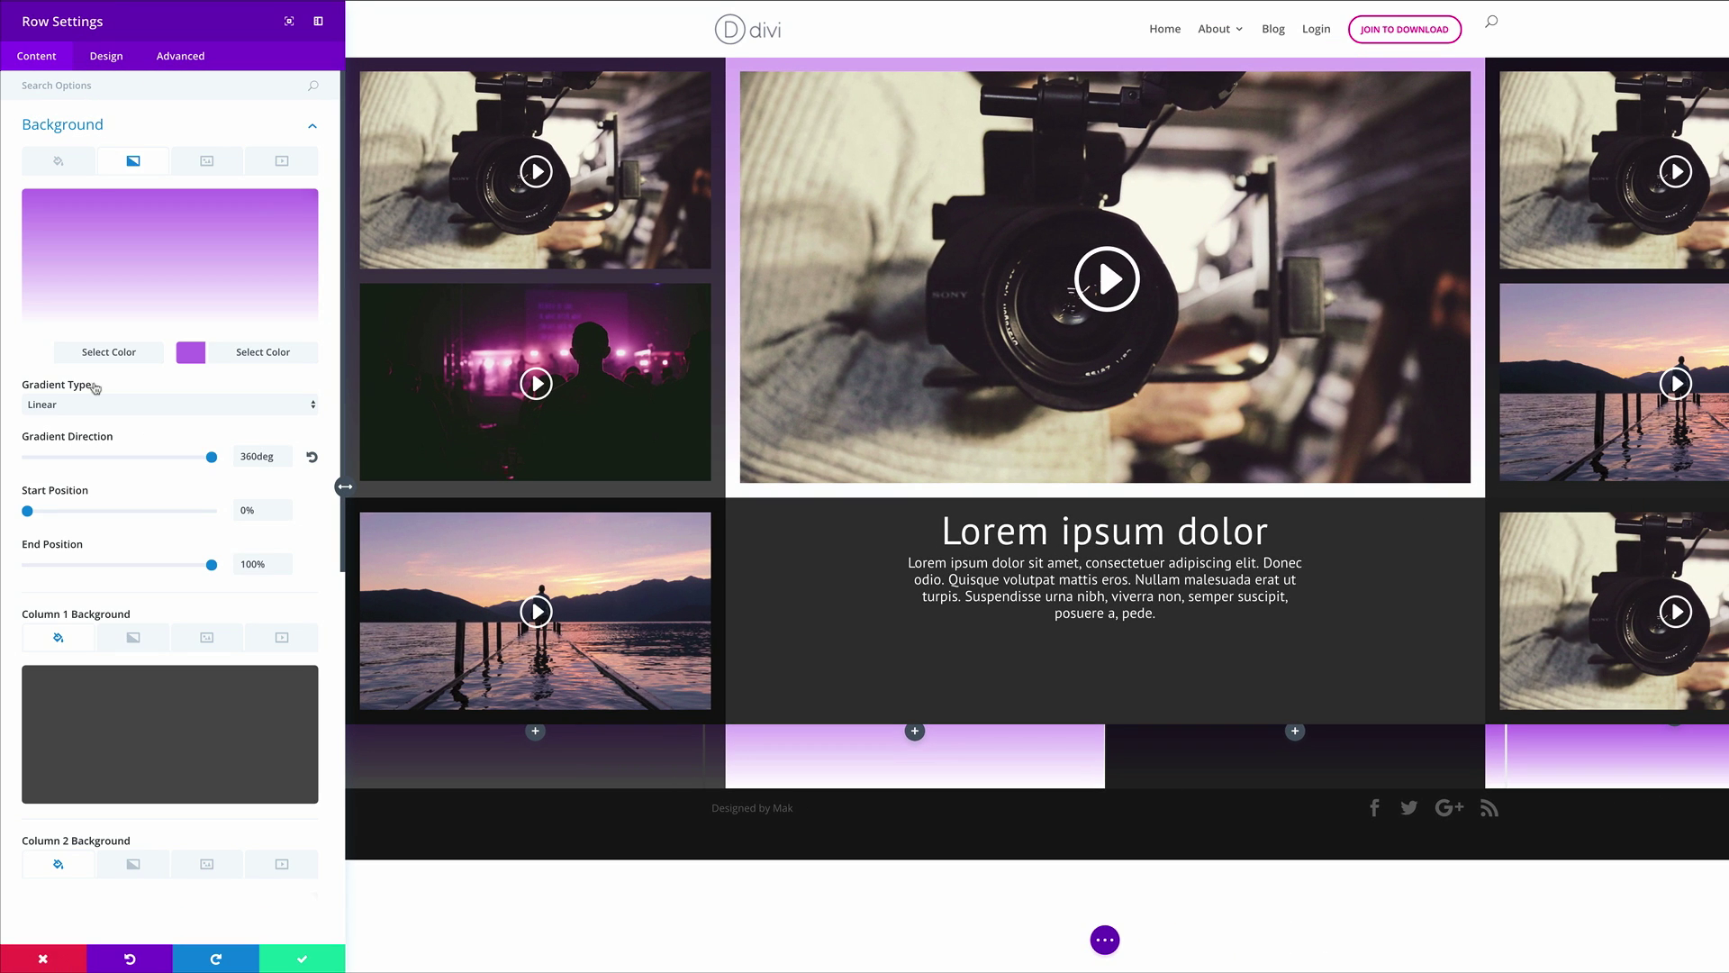
pyautogui.scroll(-1, 166, 656)
pyautogui.scroll(-2, 165, 657)
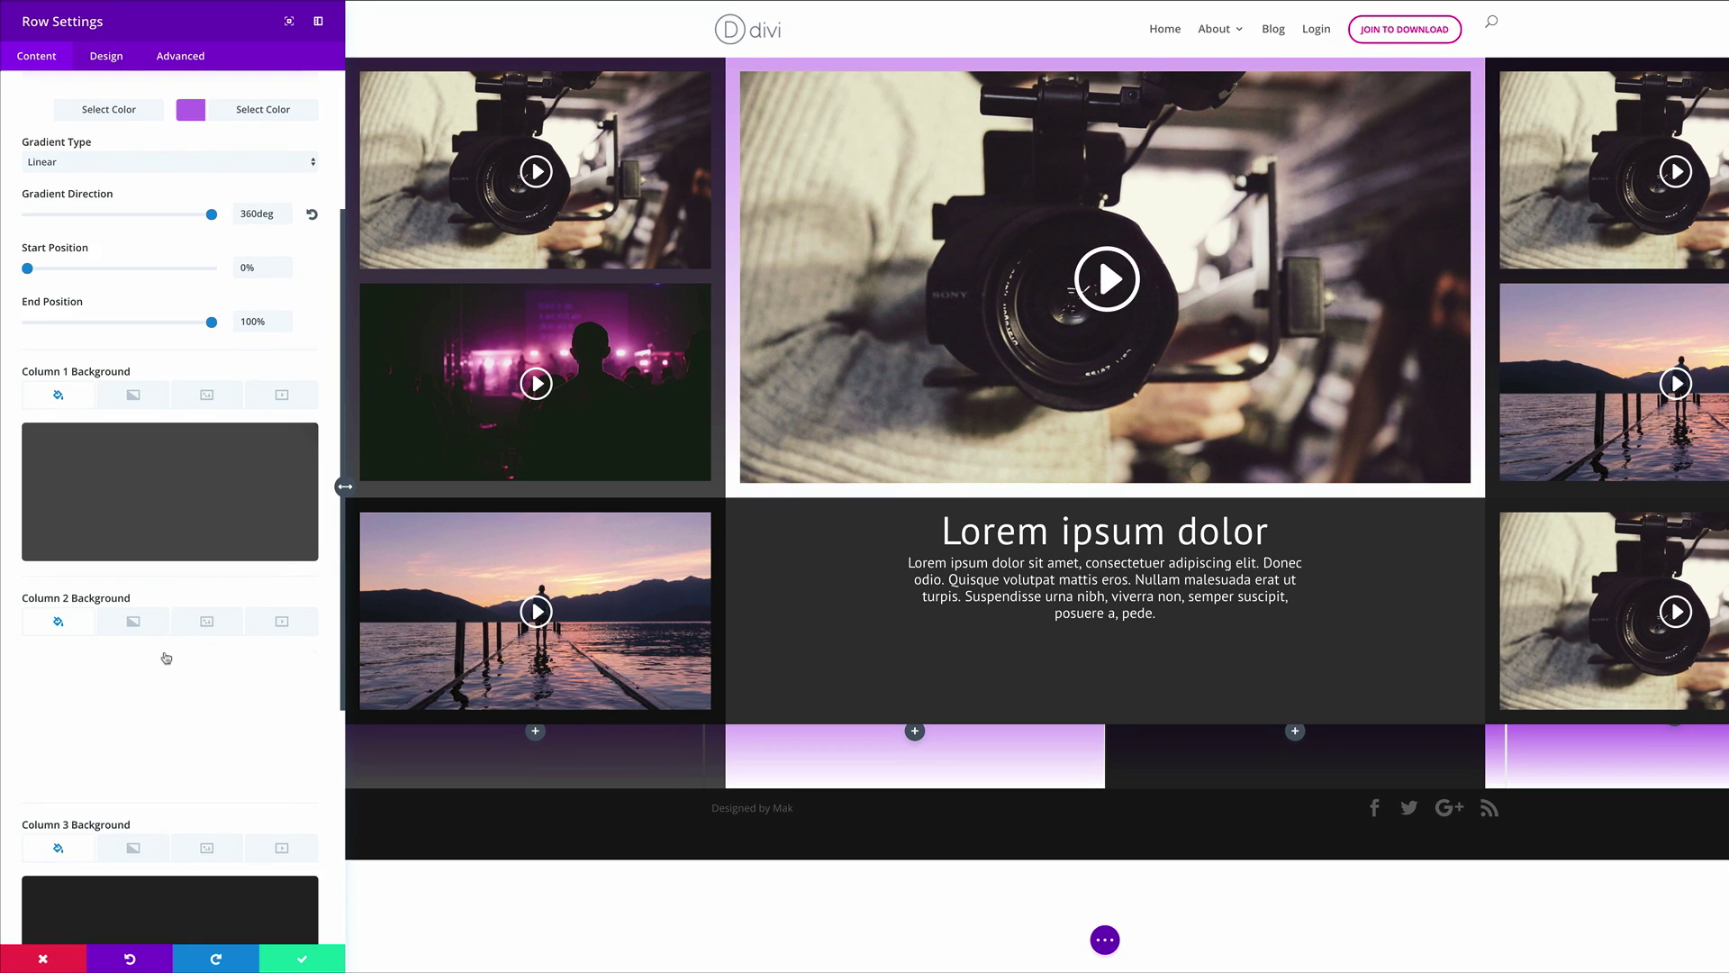
pyautogui.click(275, 444)
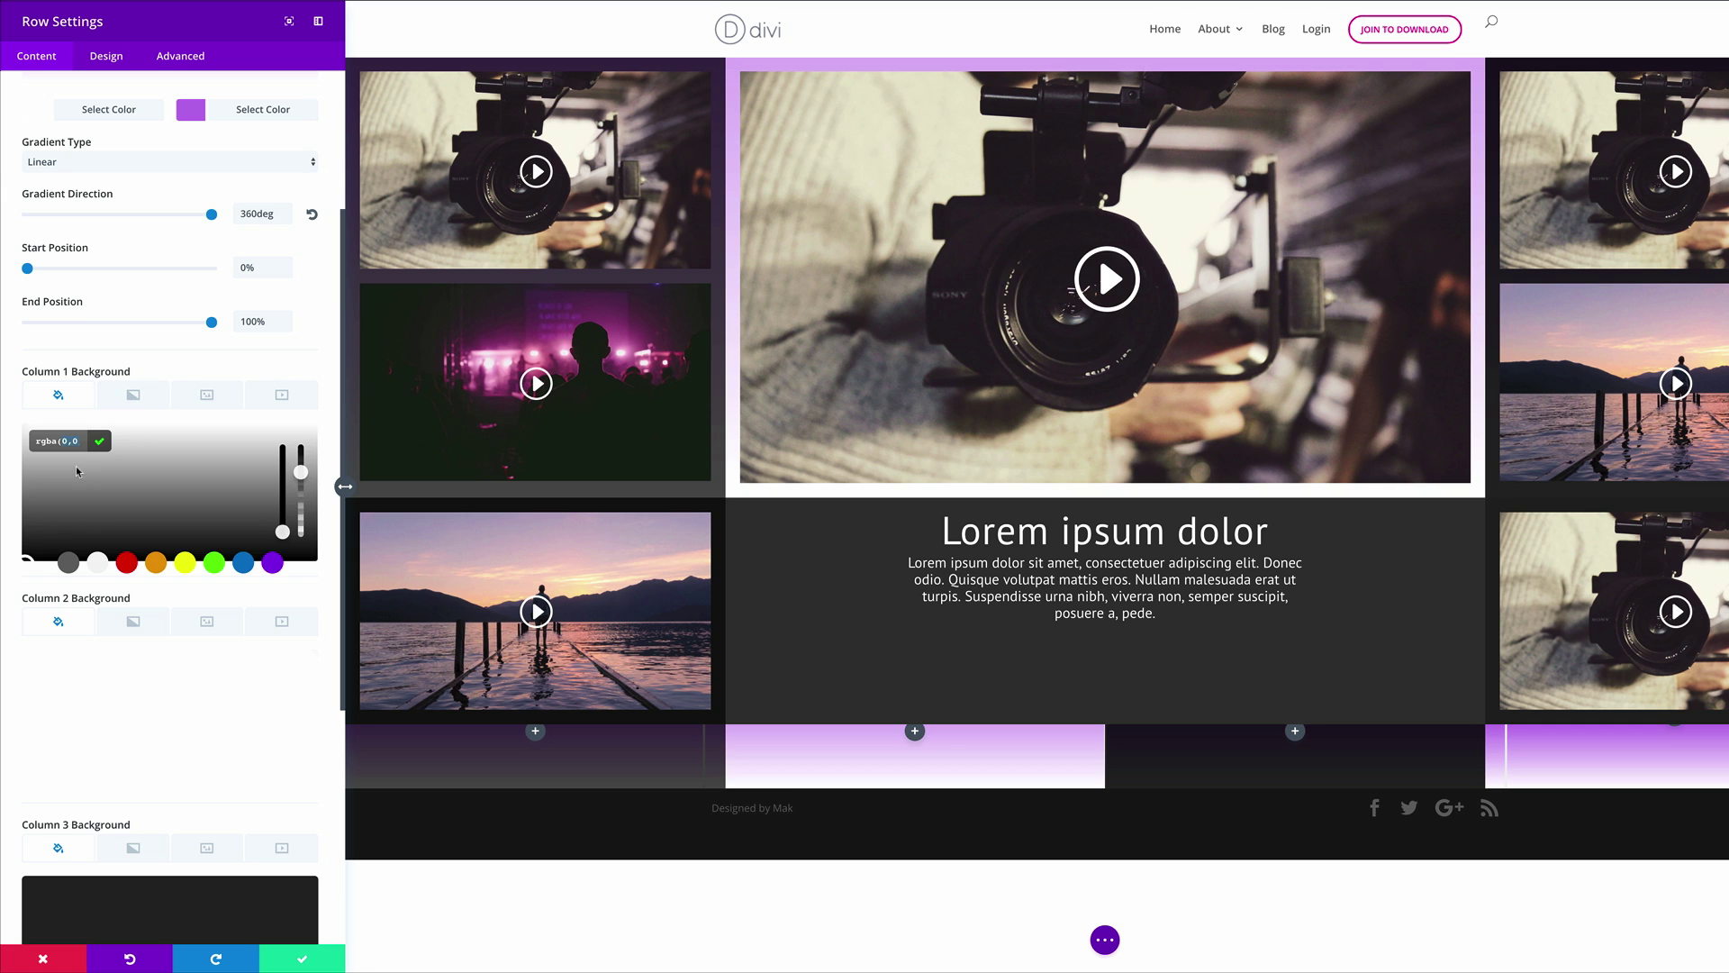
pyautogui.click(267, 671)
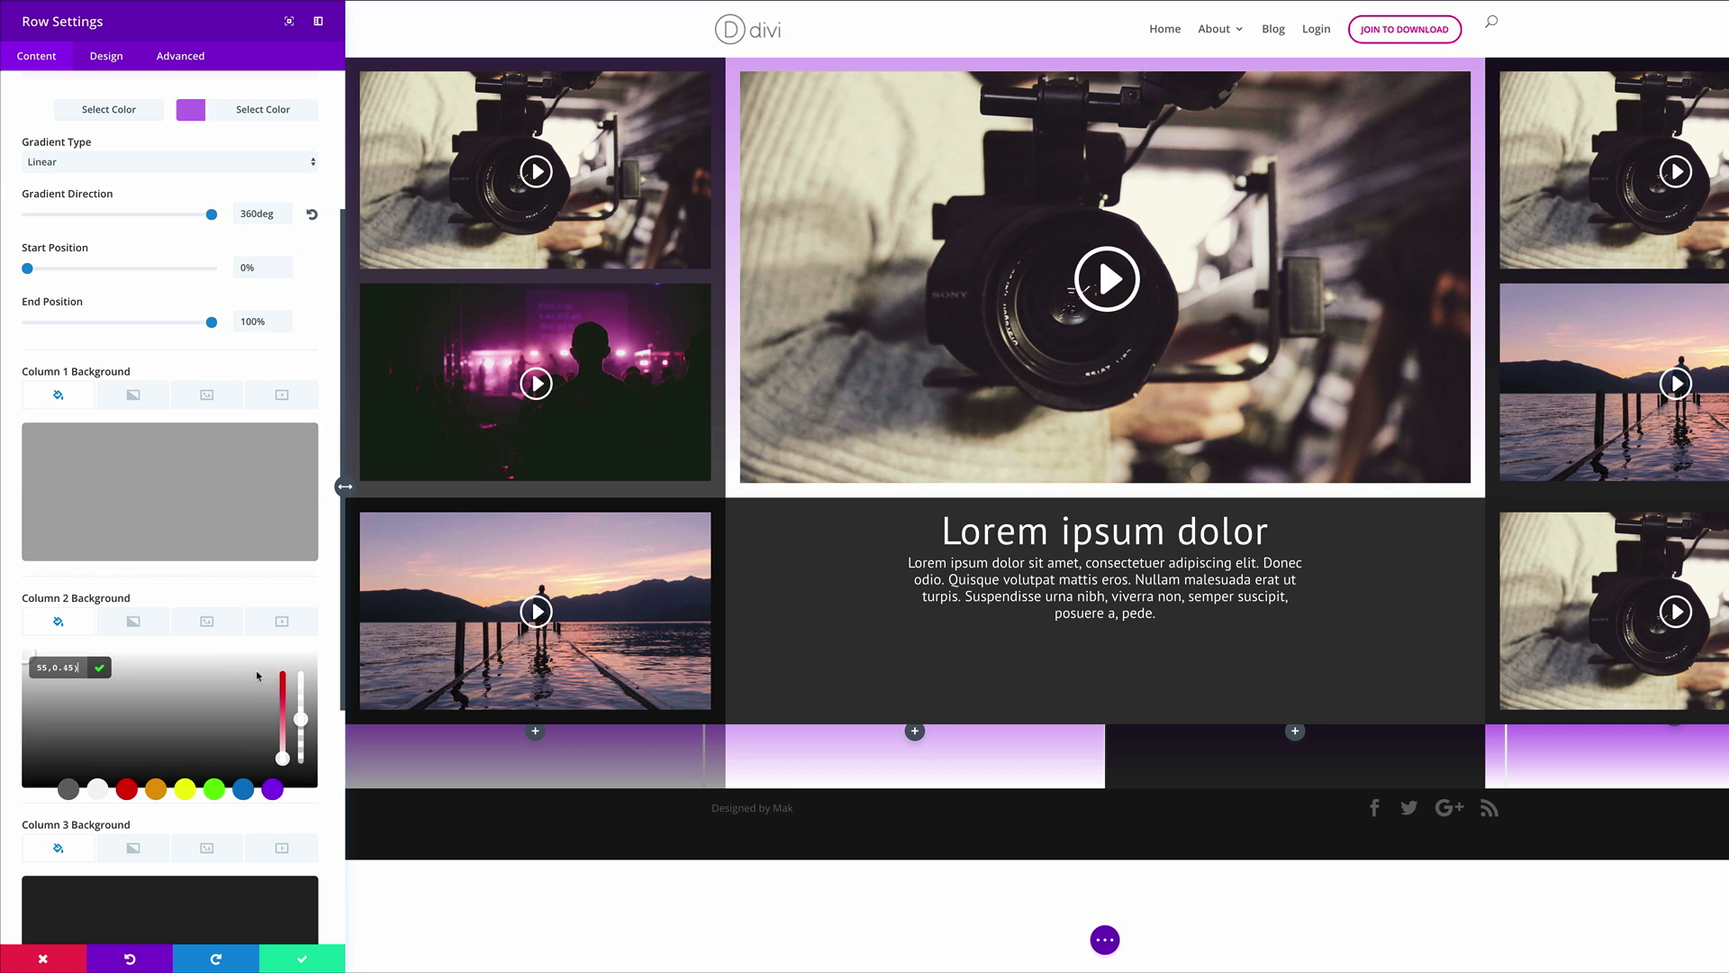
# - Make column 2's background black at 0.69 opacity and column 3's more transparent
pyautogui.click(27, 784)
pyautogui.click(301, 699)
pyautogui.scroll(-4, 276, 563)
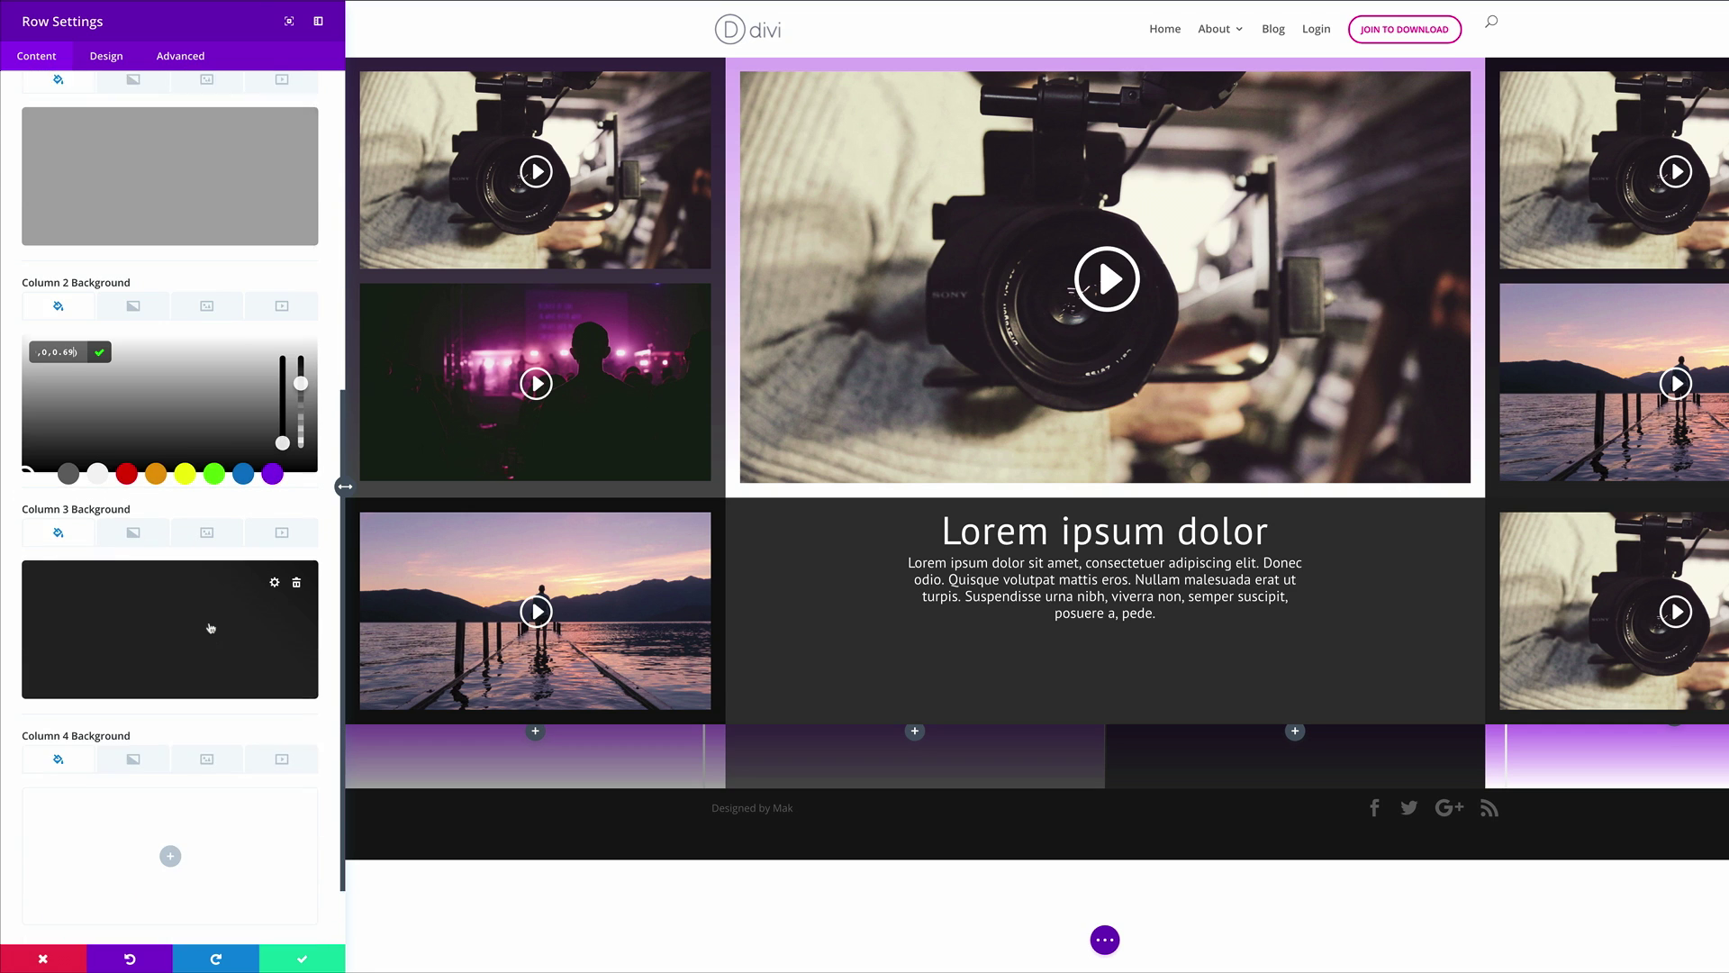
pyautogui.click(275, 559)
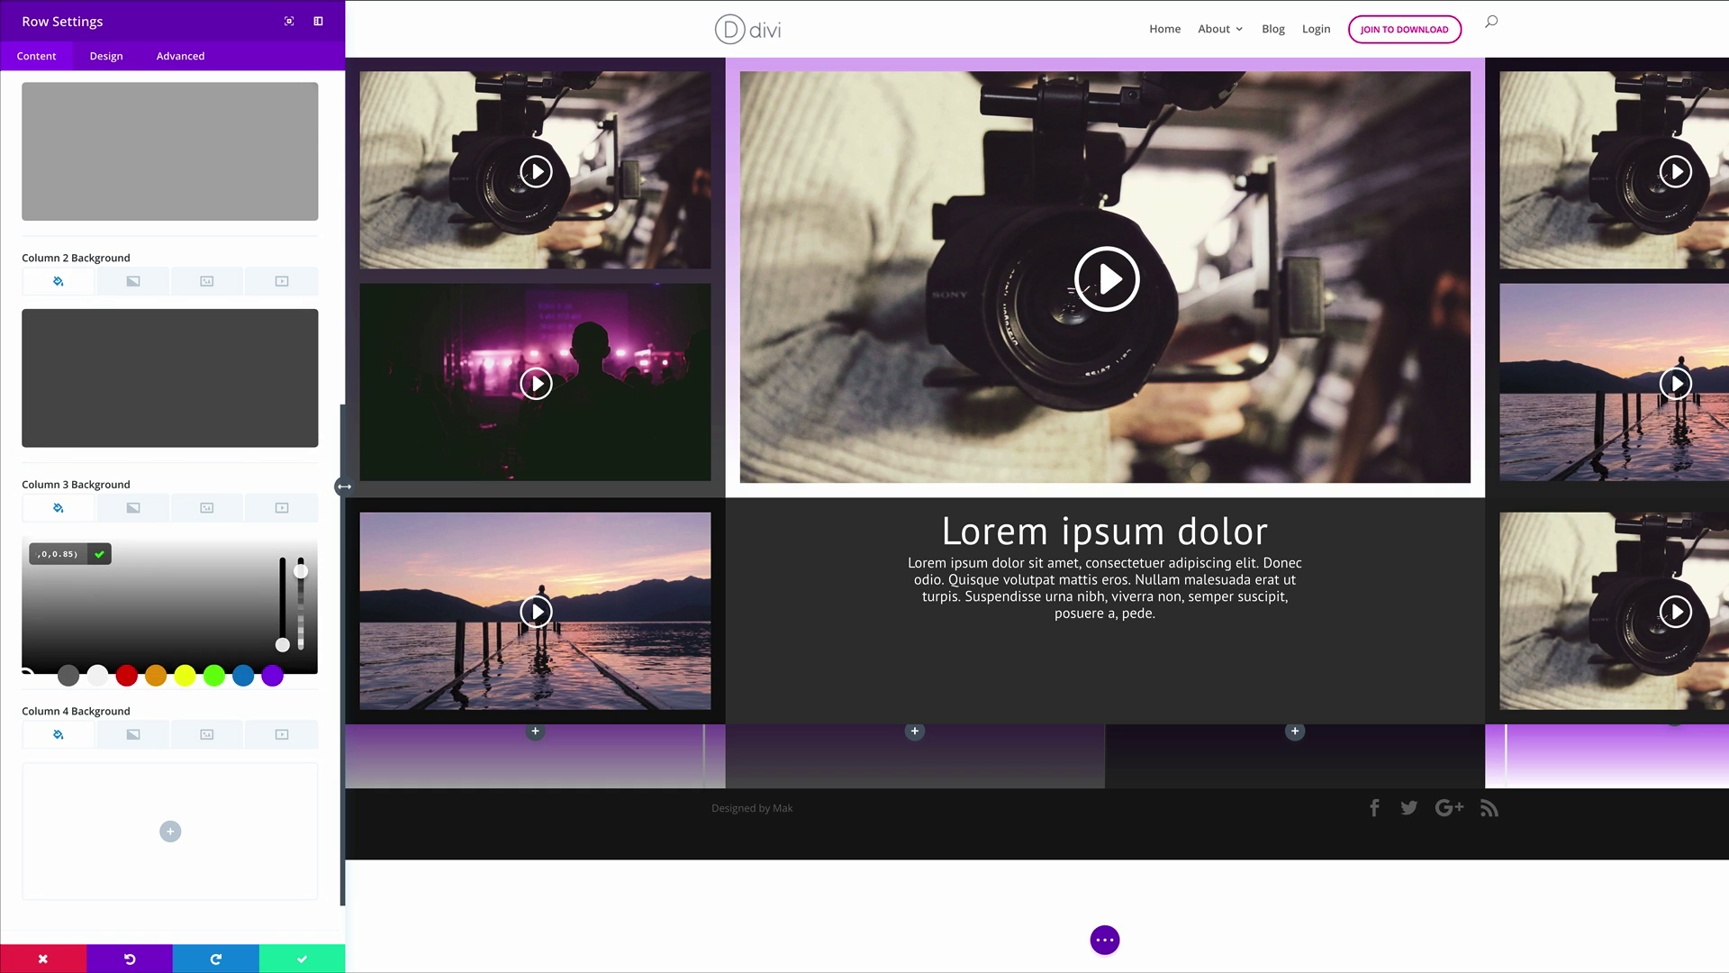
pyautogui.moveTo(300, 571); pyautogui.dragTo(301, 615)
pyautogui.scroll(-1, 172, 765)
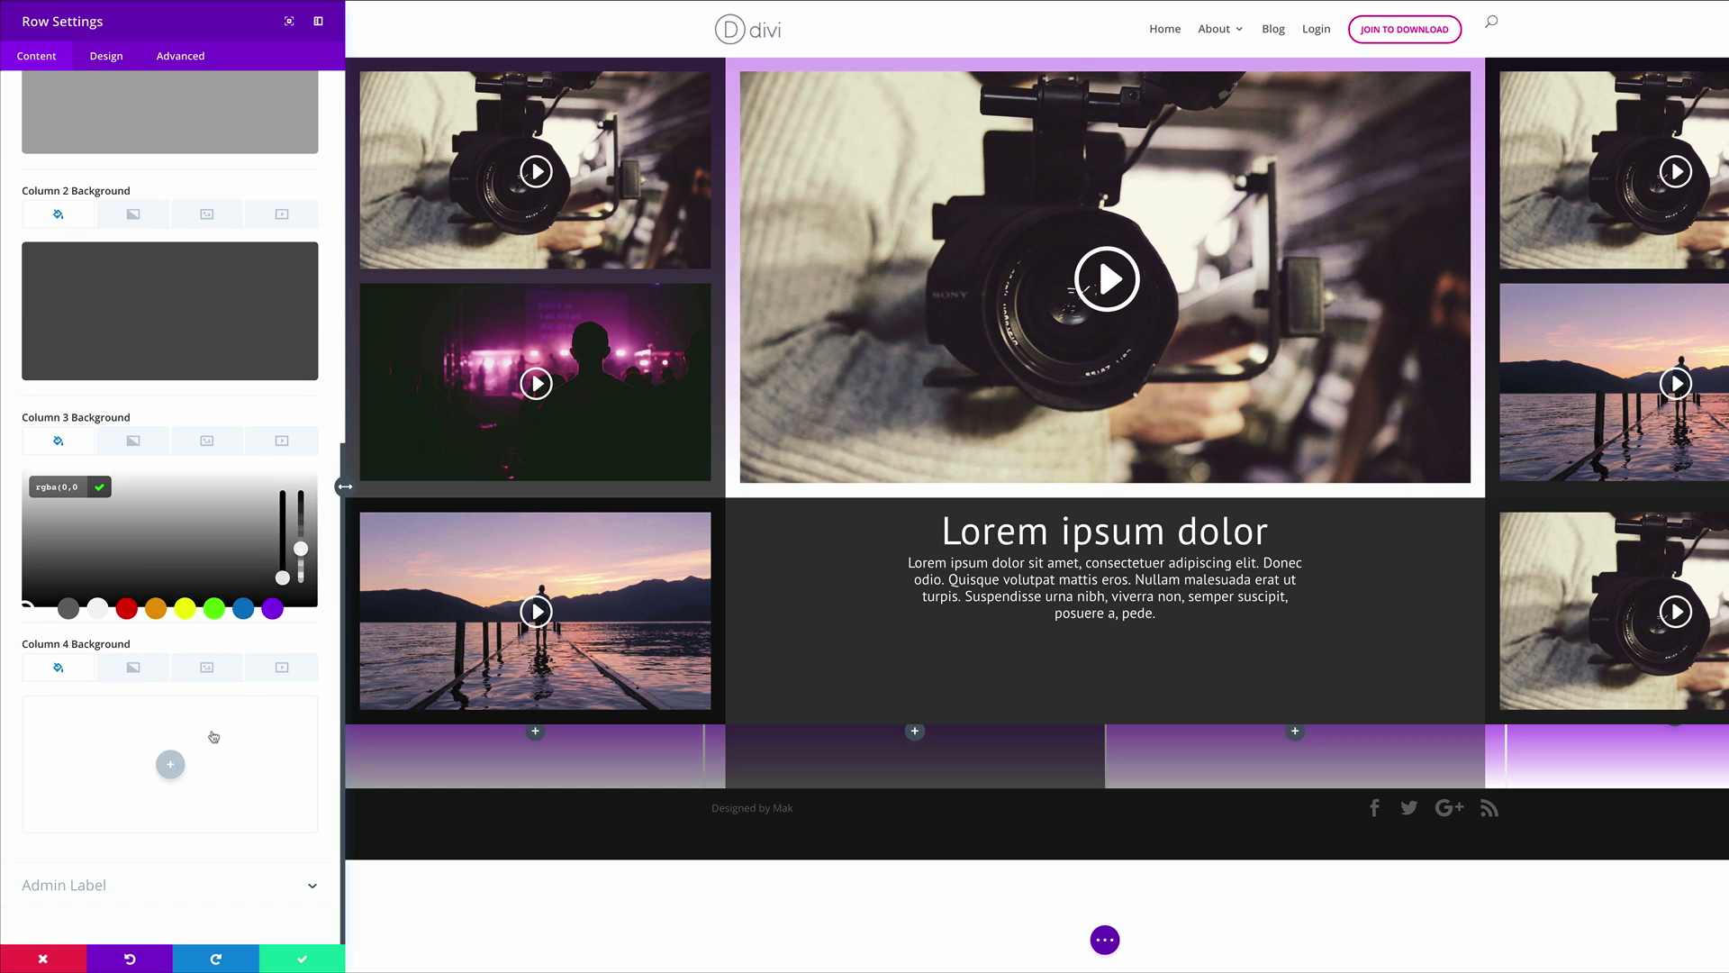
pyautogui.click(168, 764)
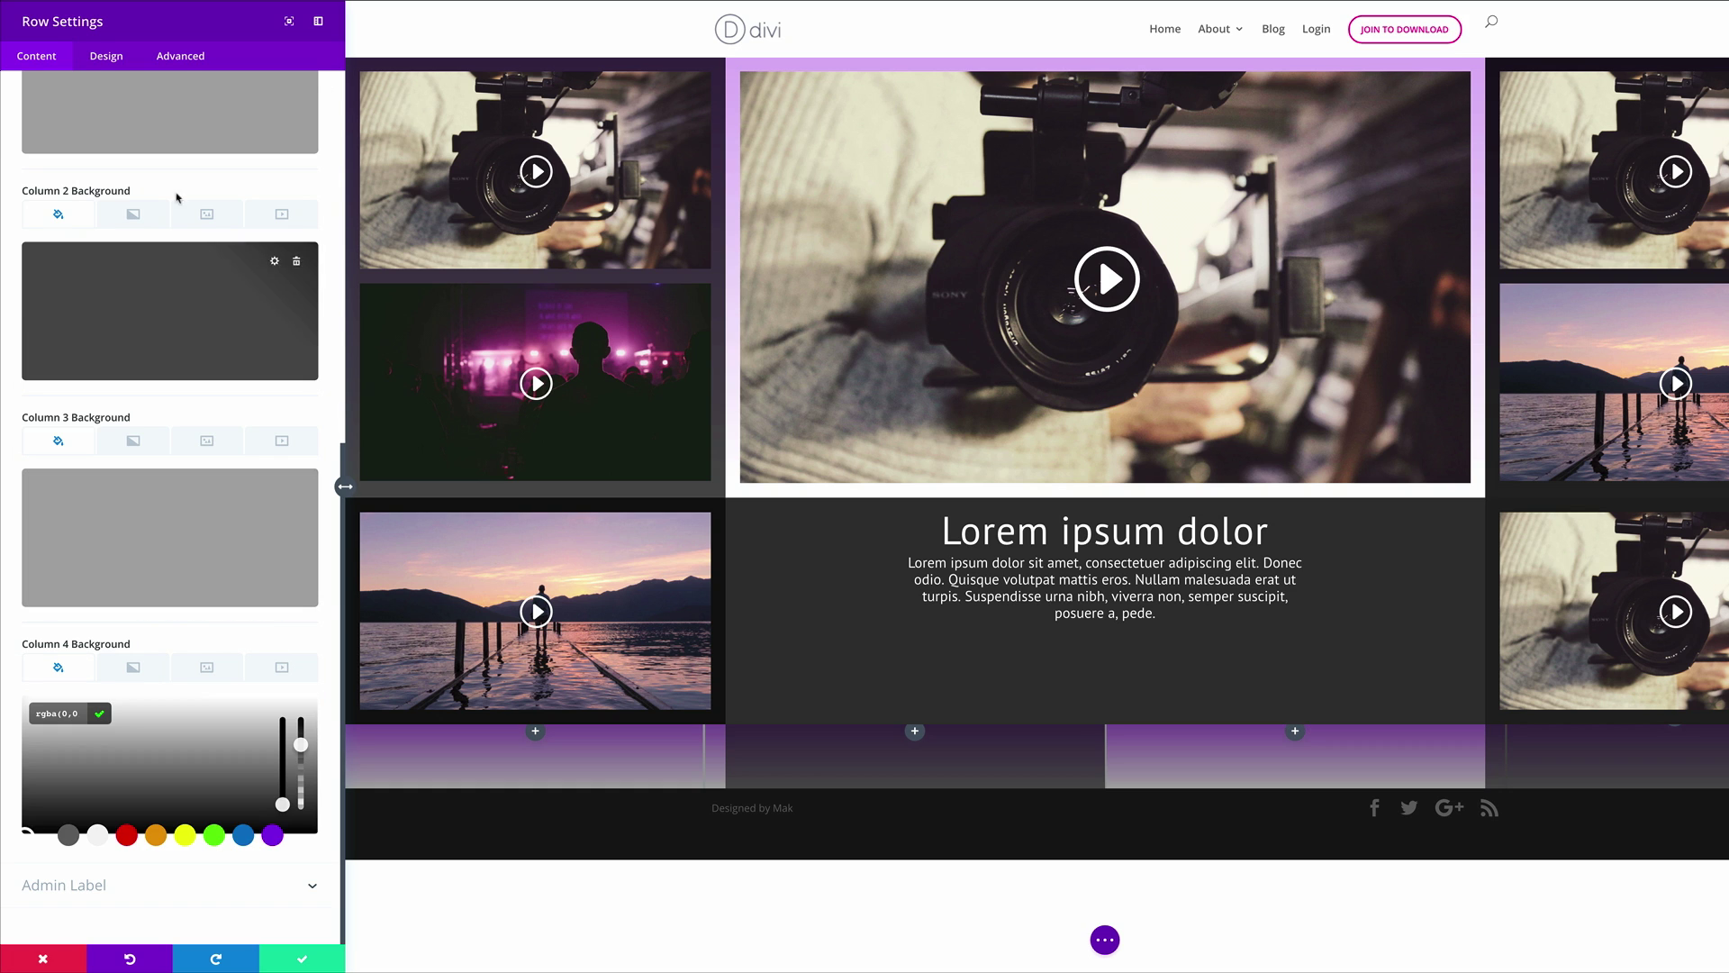
# - Give column 4 20px top, right and bottom padding and save the row settings
pyautogui.click(107, 56)
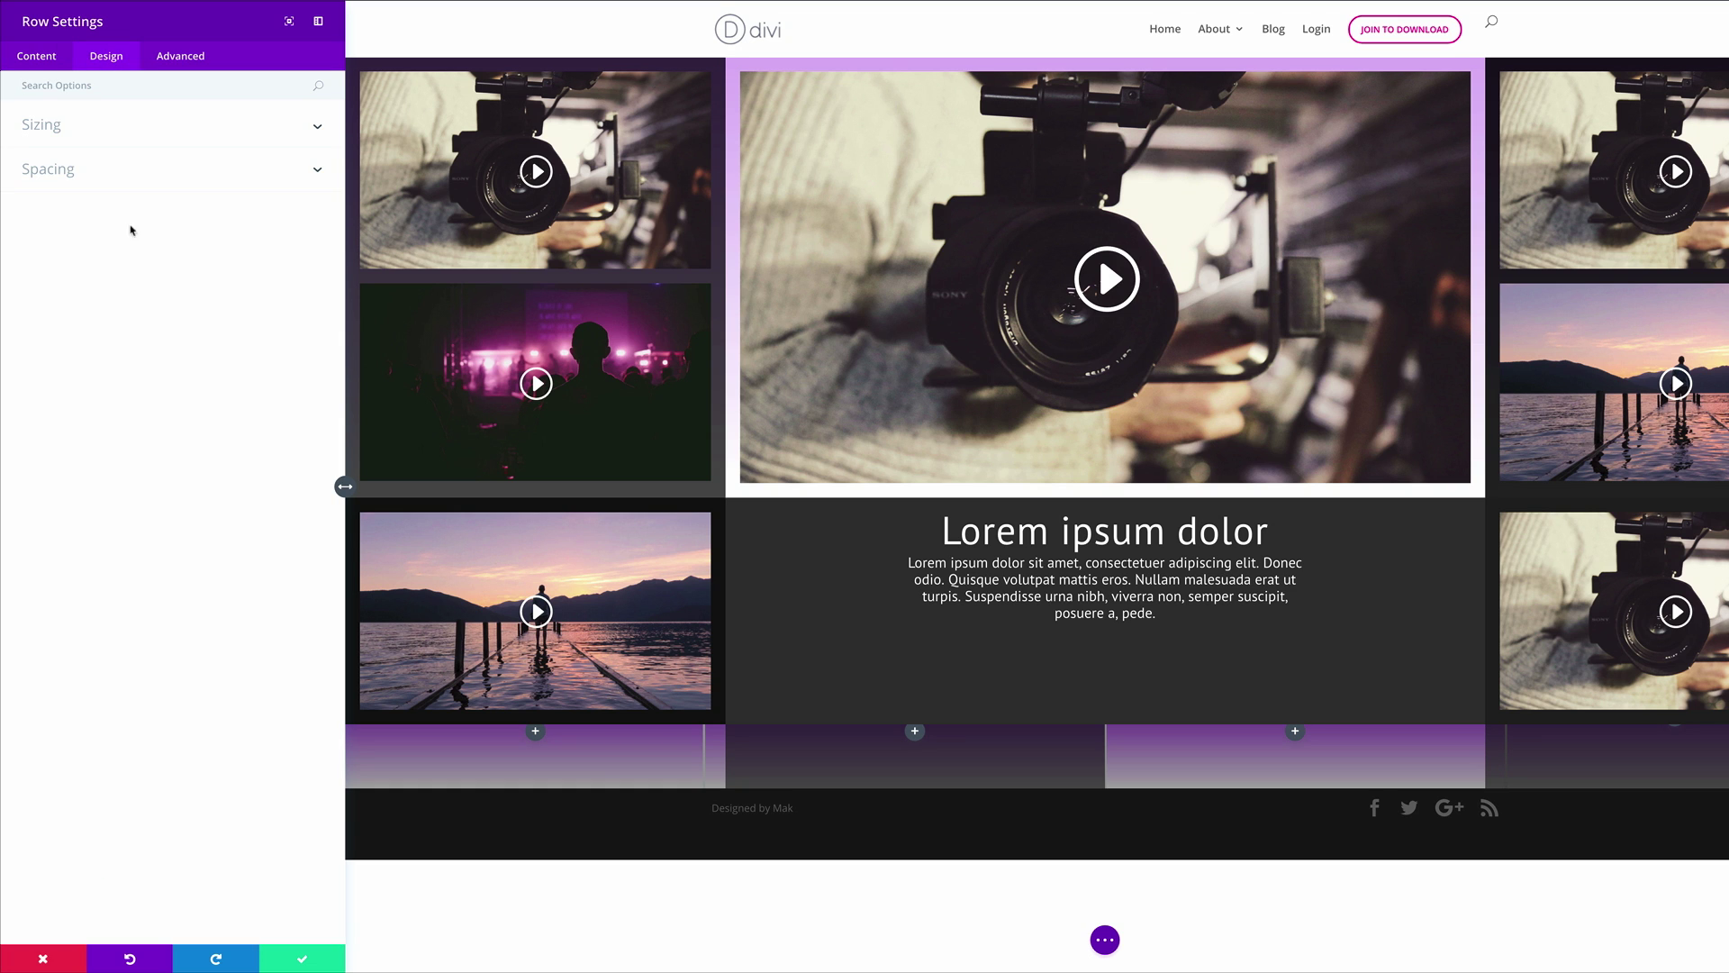
pyautogui.click(108, 176)
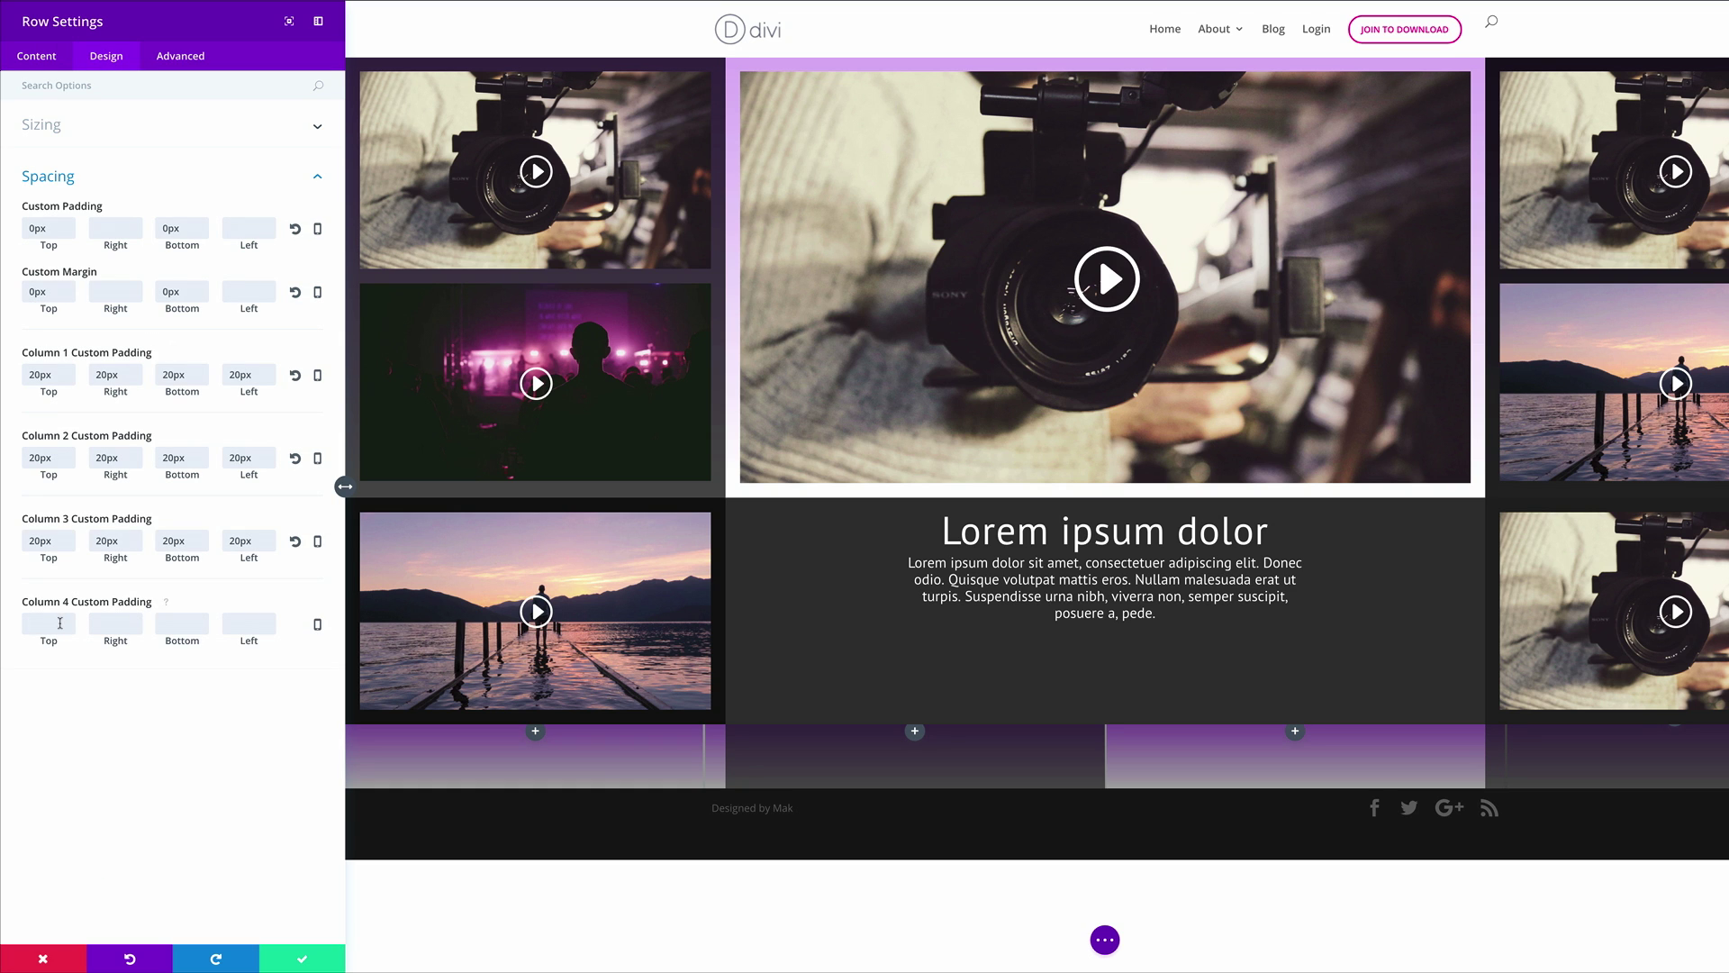
pyautogui.write('20')
pyautogui.click(129, 623)
pyautogui.write('20')
pyautogui.click(179, 623)
pyautogui.write('20')
pyautogui.click(302, 957)
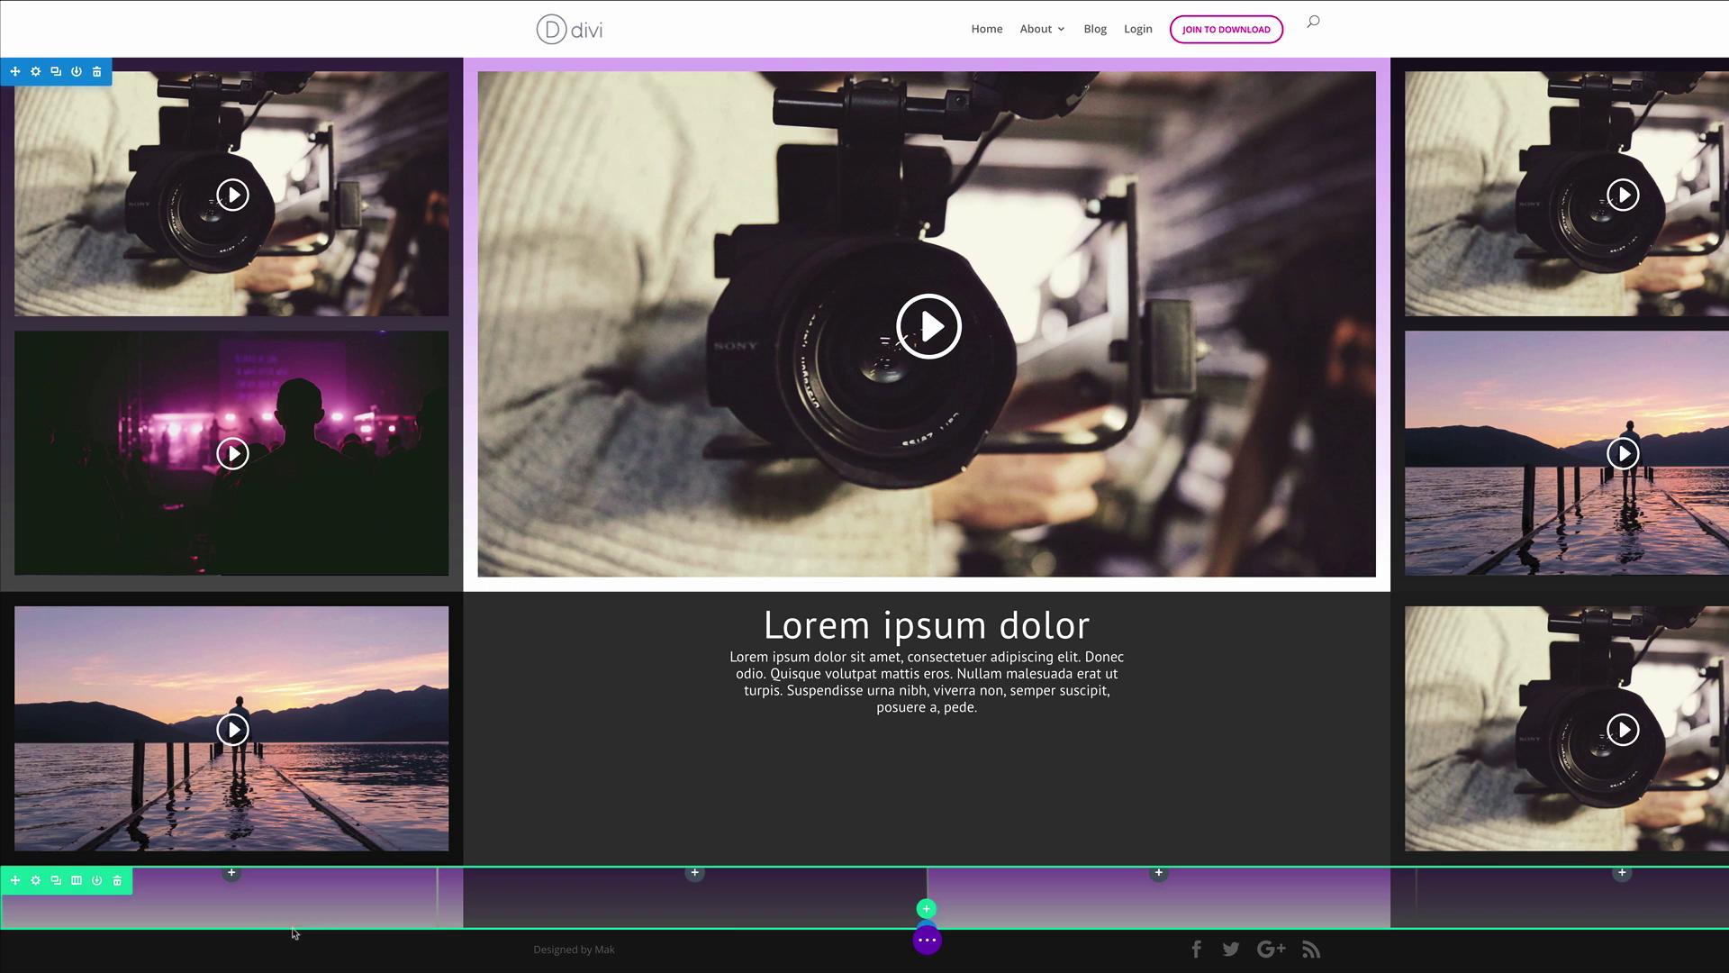
# - Copy the bottom-left pier video module and paste it into the new bottom row
pyautogui.scroll(-1, 309, 676)
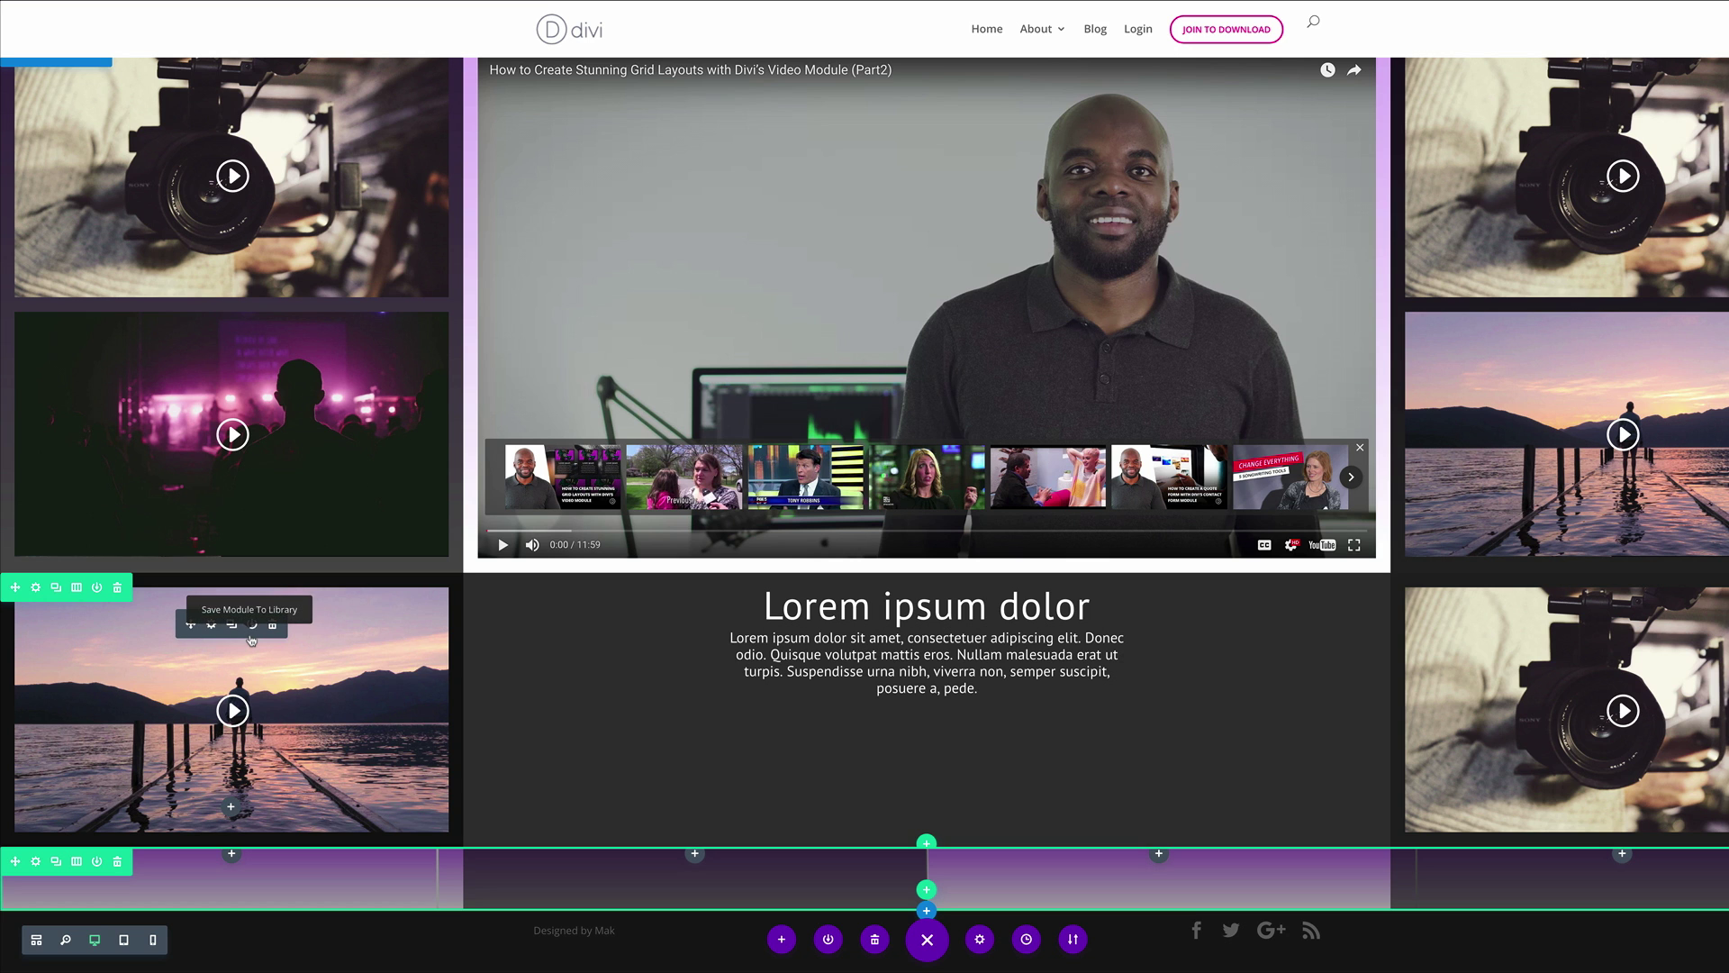
pyautogui.rightClick(300, 658)
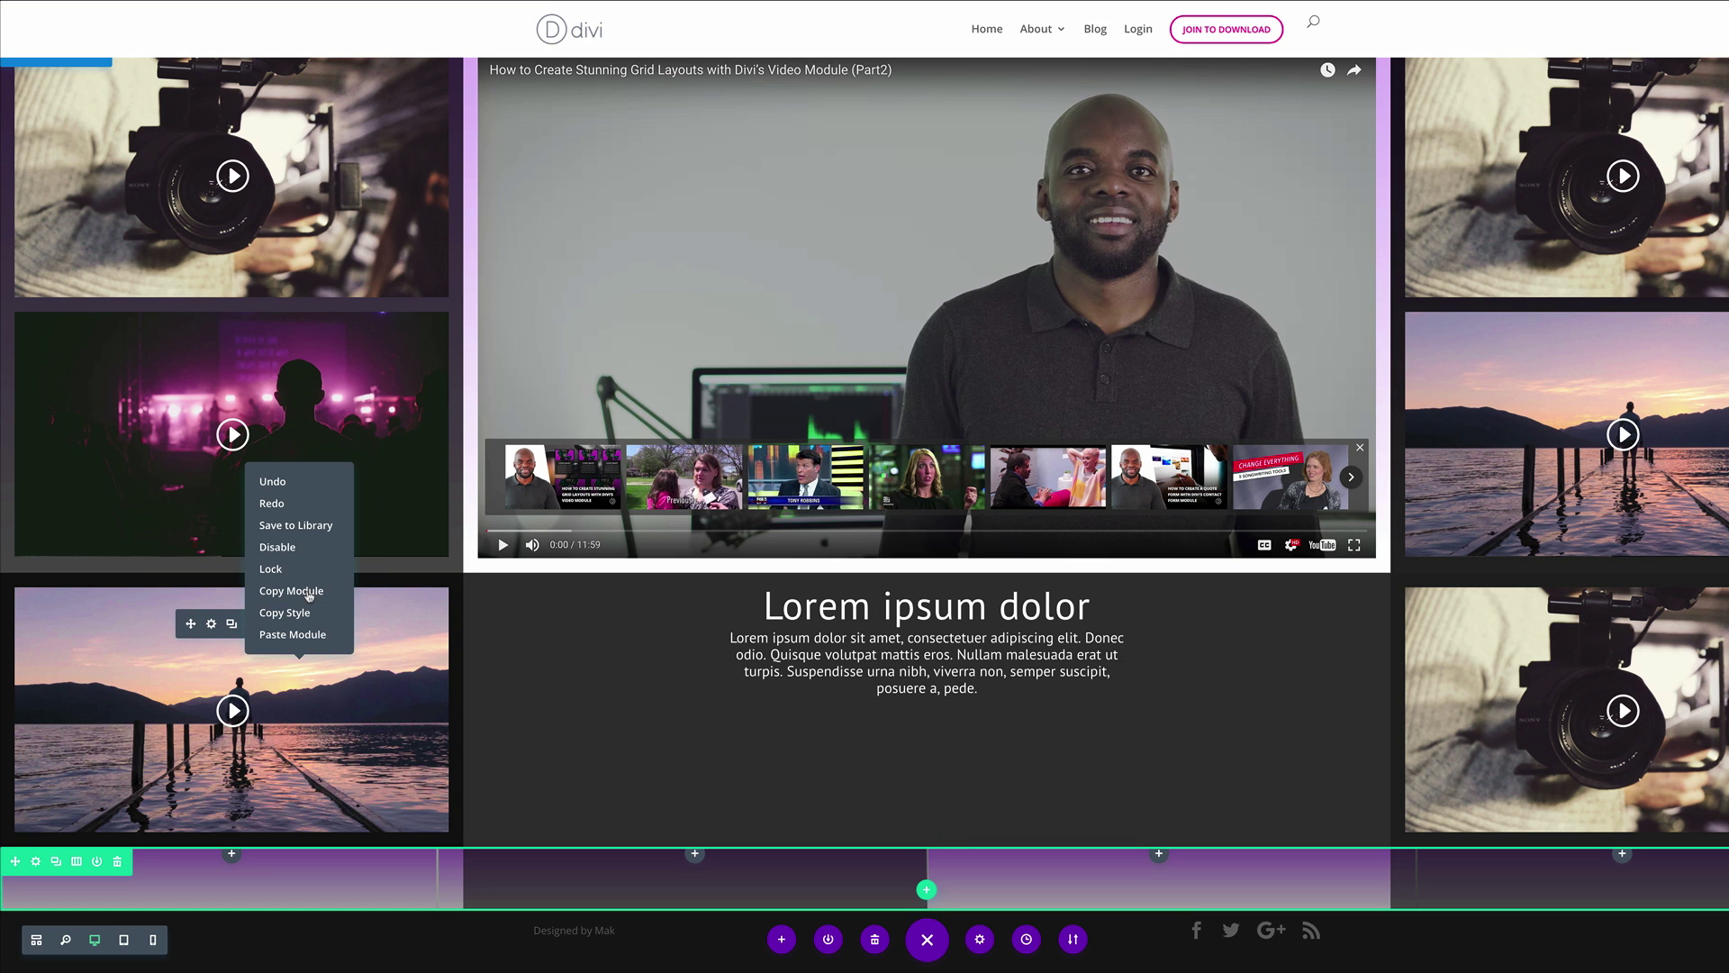
pyautogui.click(309, 592)
pyautogui.rightClick(232, 852)
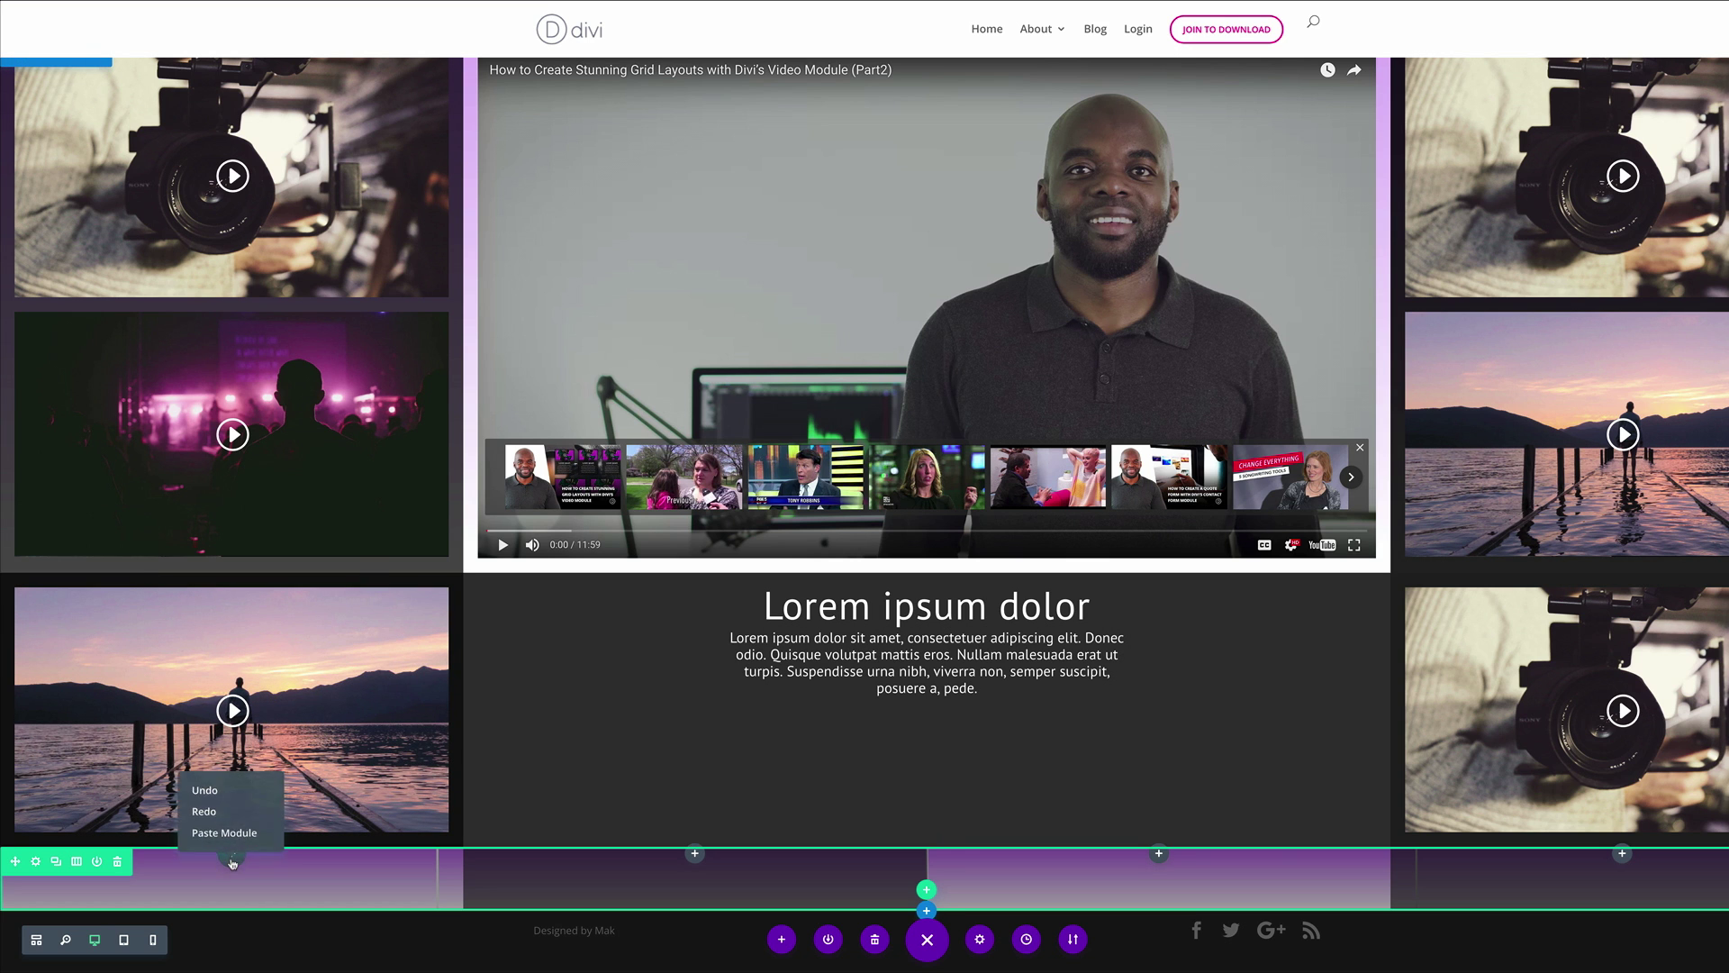
pyautogui.click(224, 833)
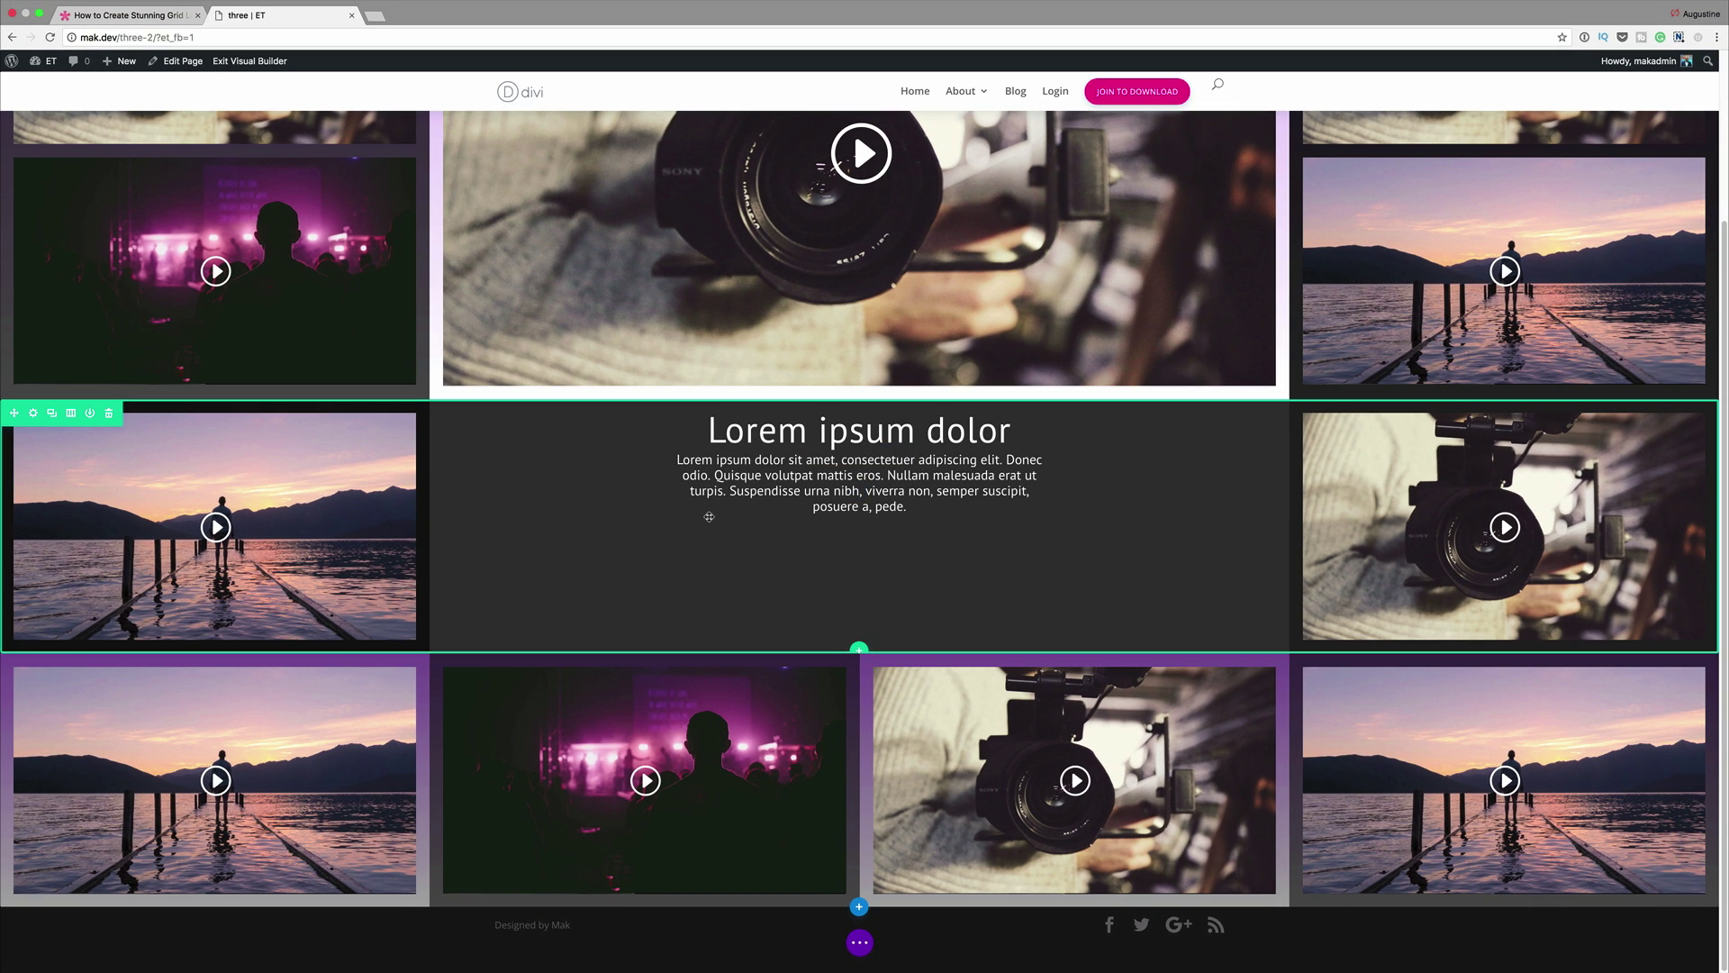
# - Duplicate the video grid section from its toolbar, placing an identical copy beneath it
pyautogui.scroll(3, 709, 516)
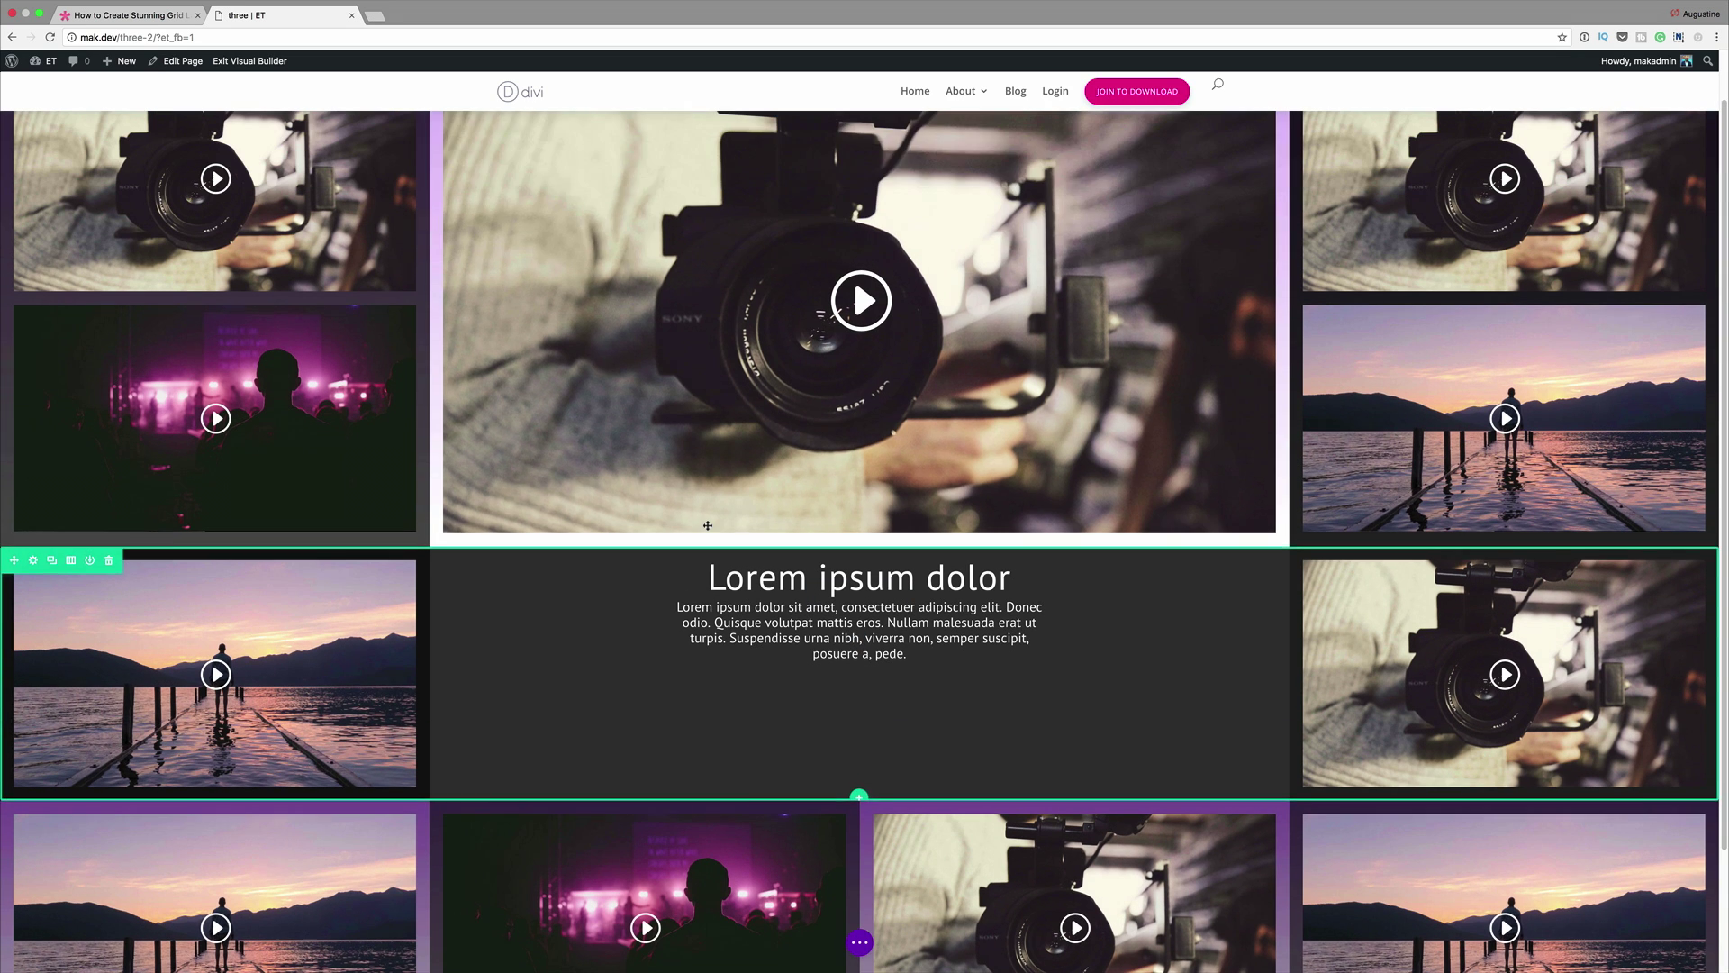
pyautogui.scroll(2, 708, 525)
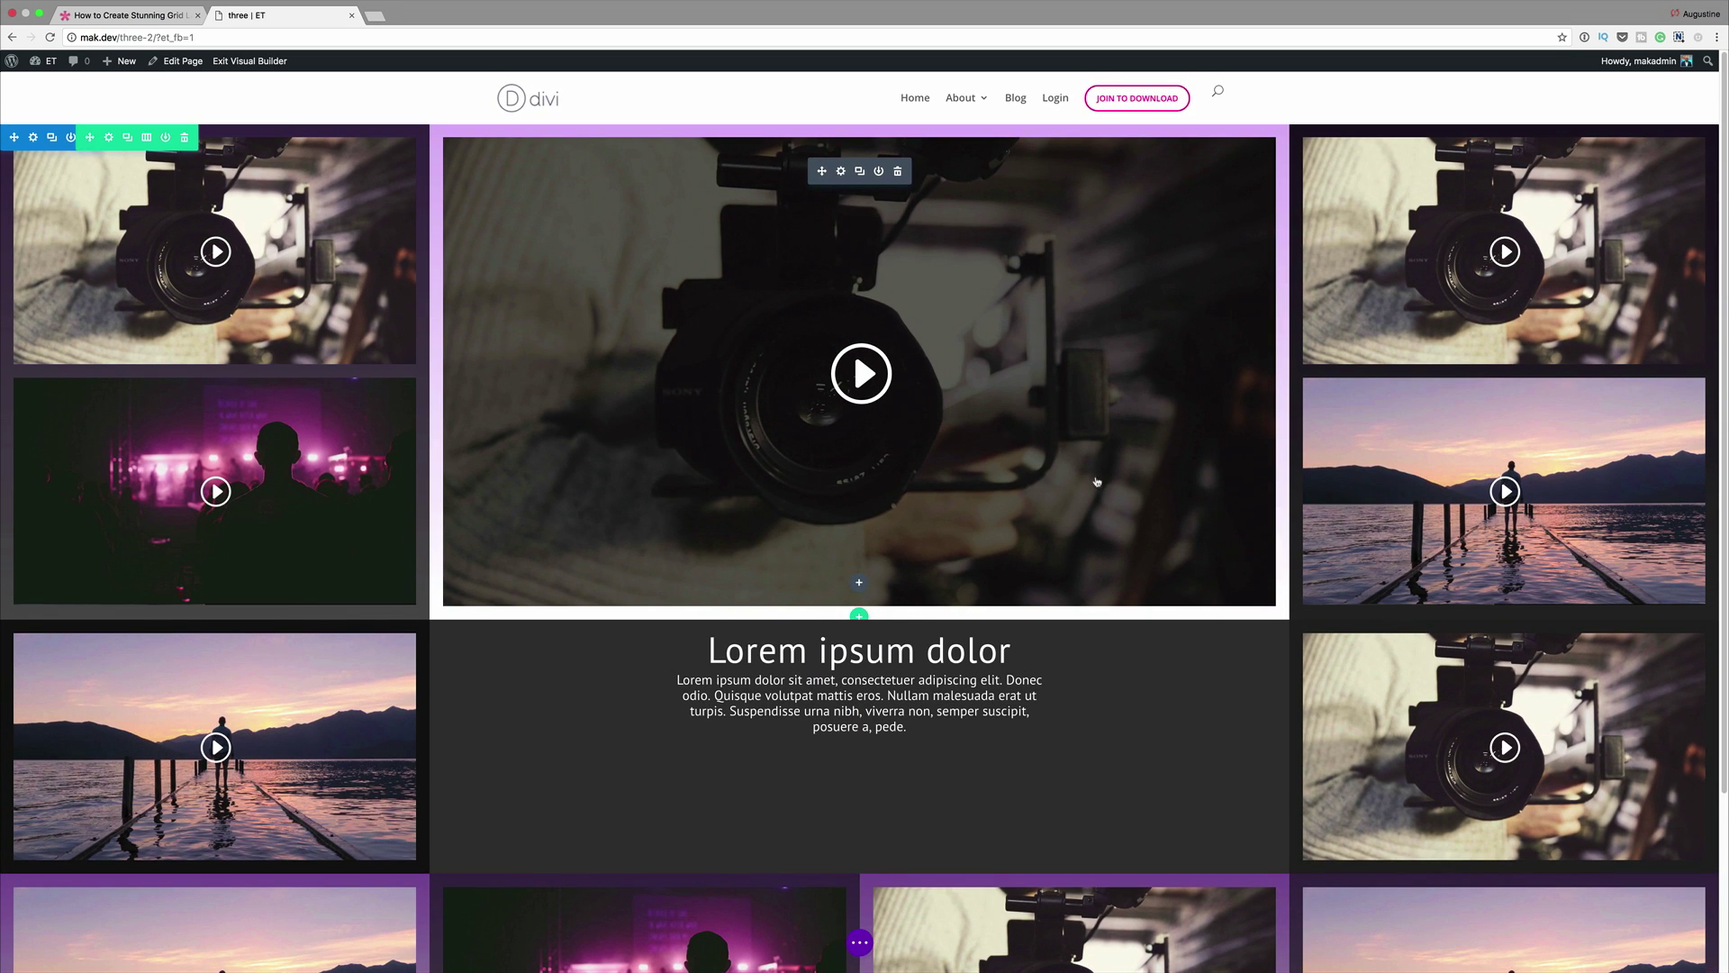
pyautogui.scroll(-4, 996, 571)
pyautogui.scroll(4, 996, 571)
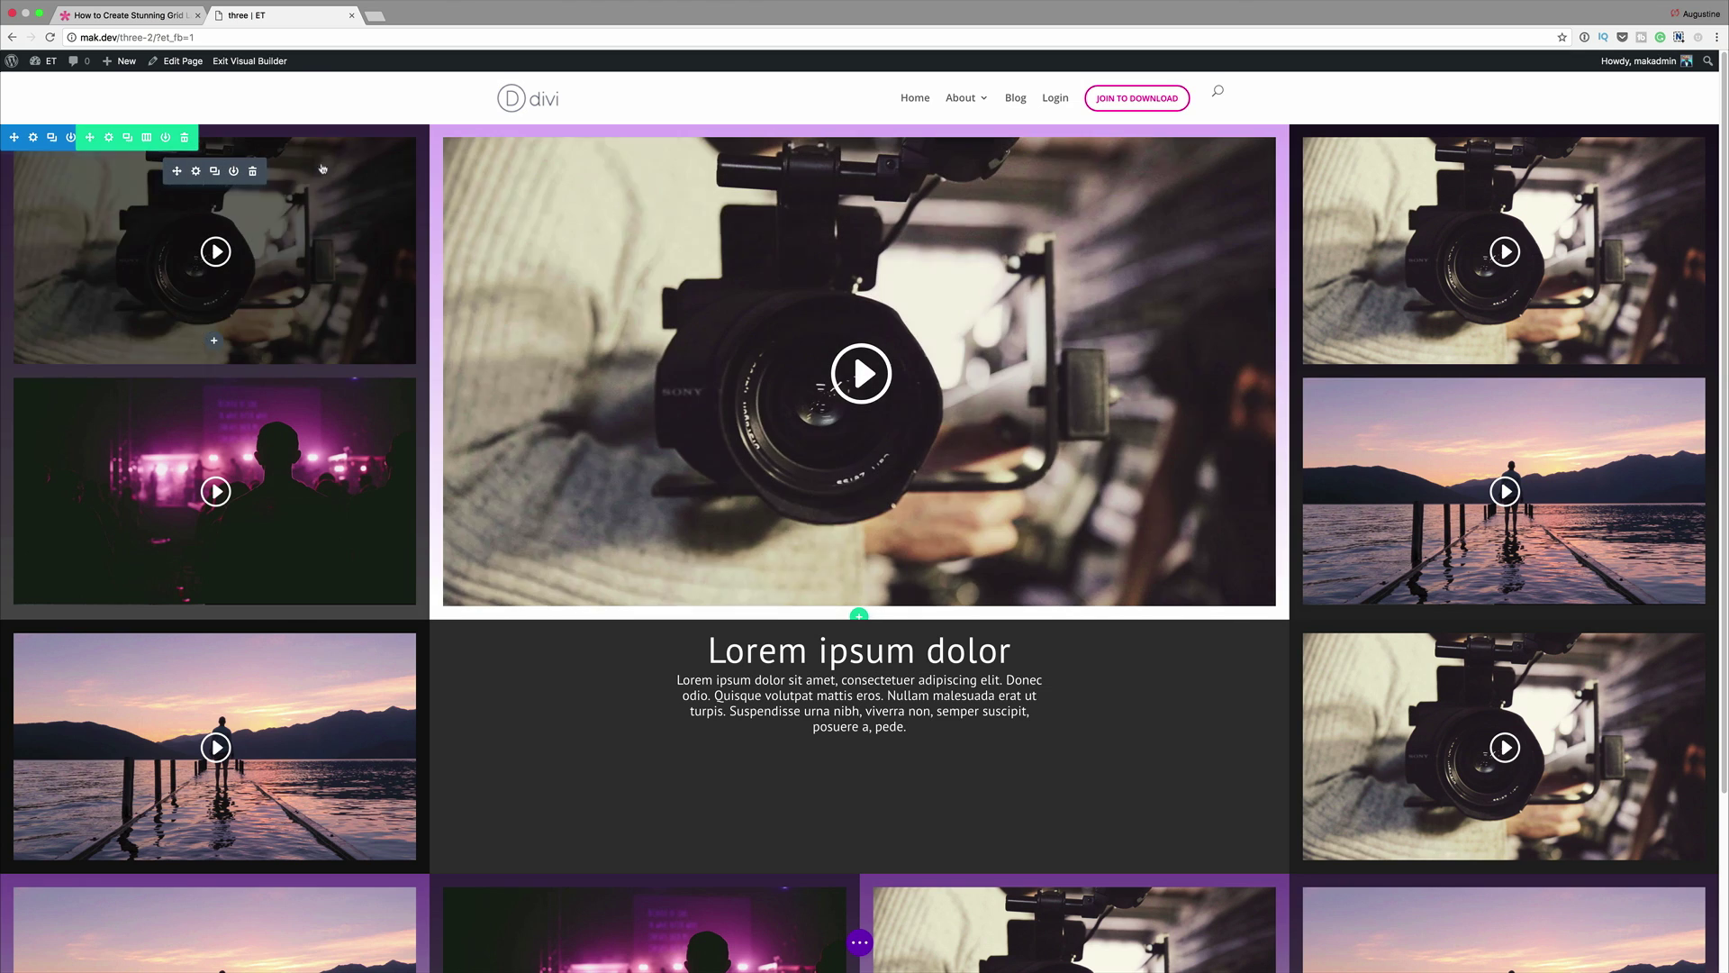
pyautogui.click(52, 139)
pyautogui.scroll(-10, 664, 561)
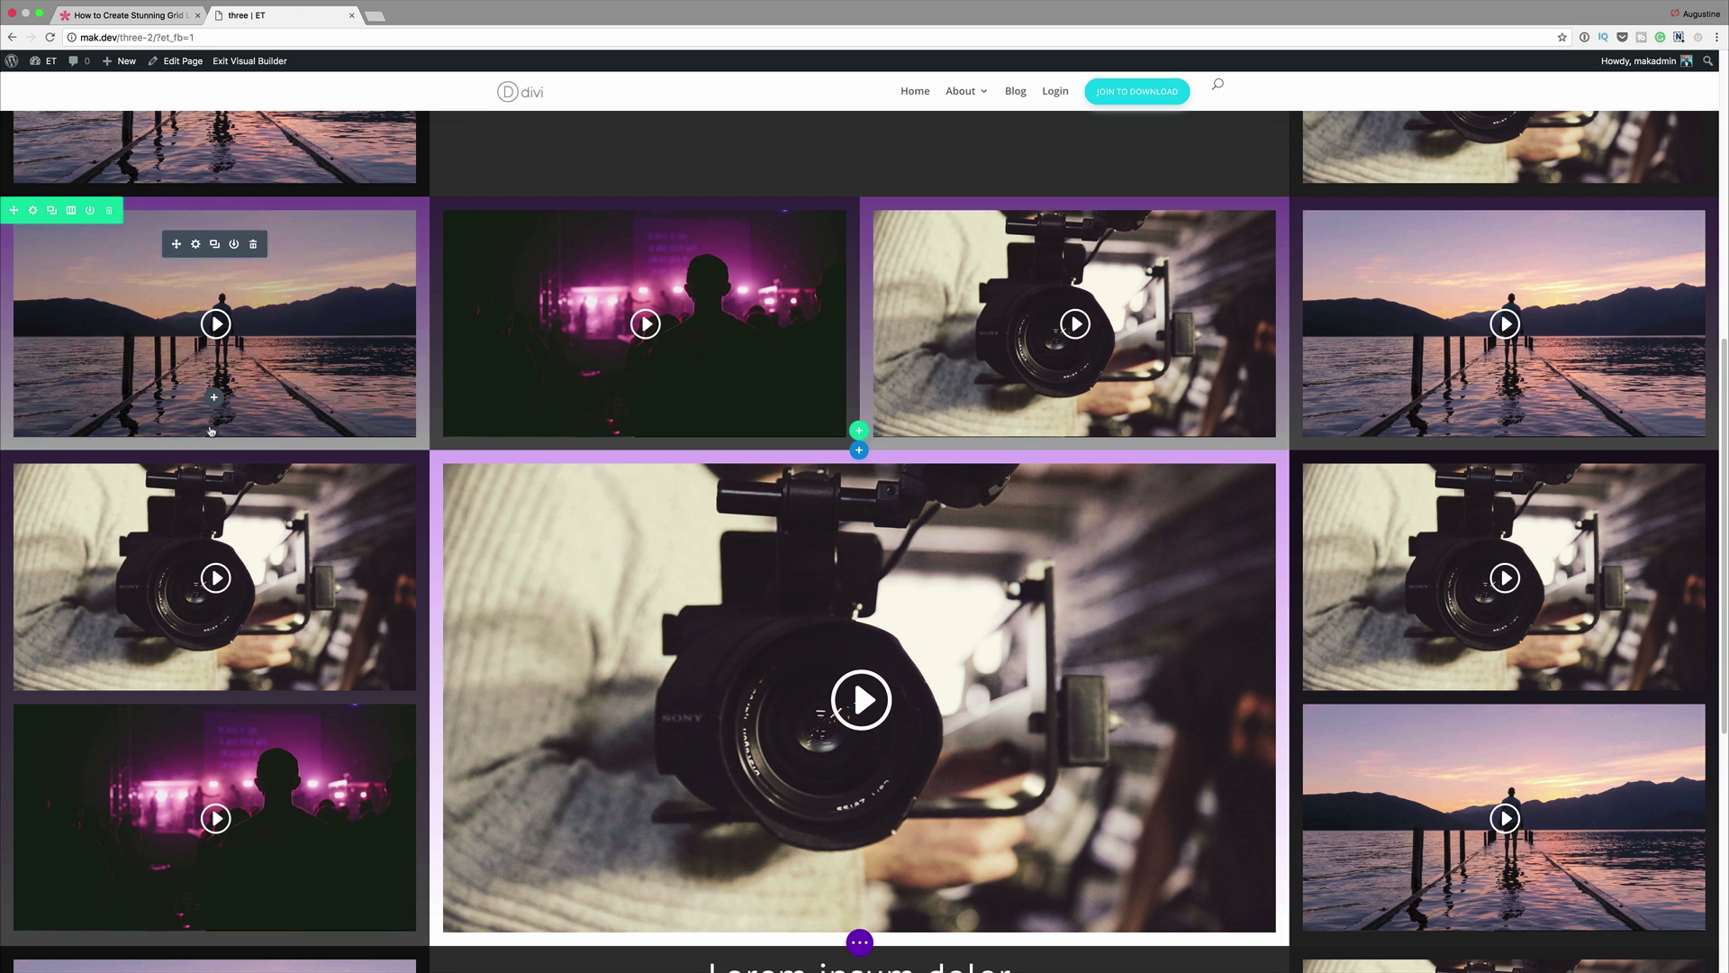
pyautogui.moveTo(189, 466)
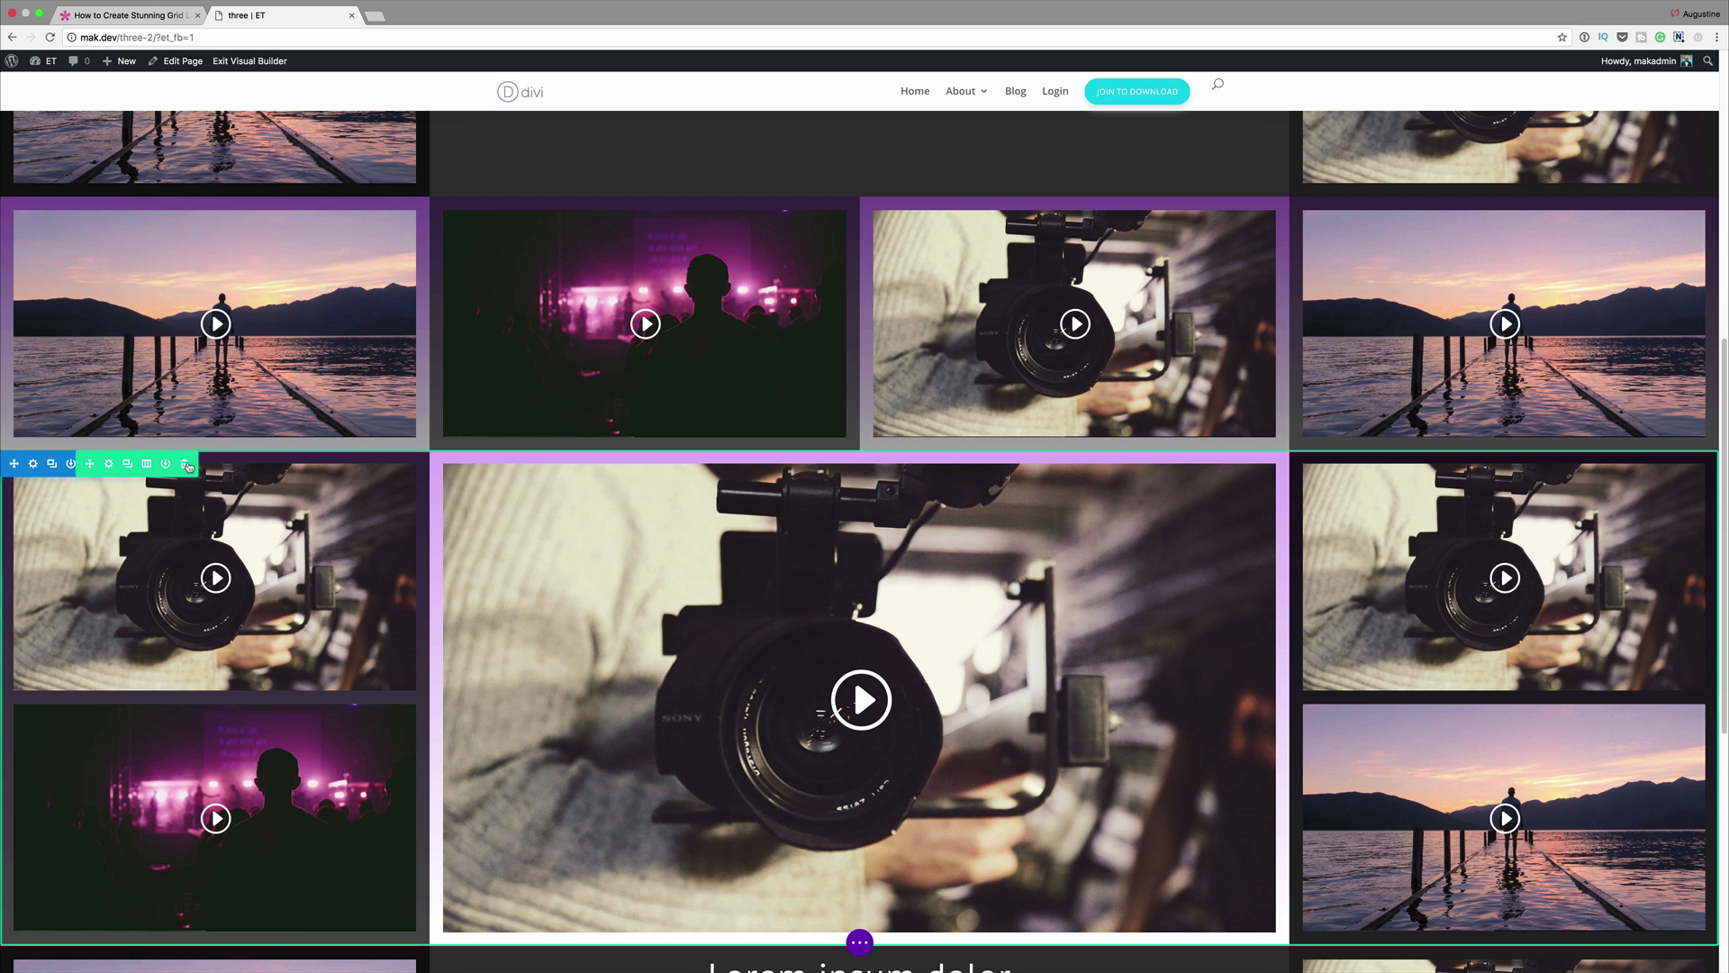
# - Give the duplicated row a slightly transparent #f2f2f2 light grey background and save it
pyautogui.click(110, 465)
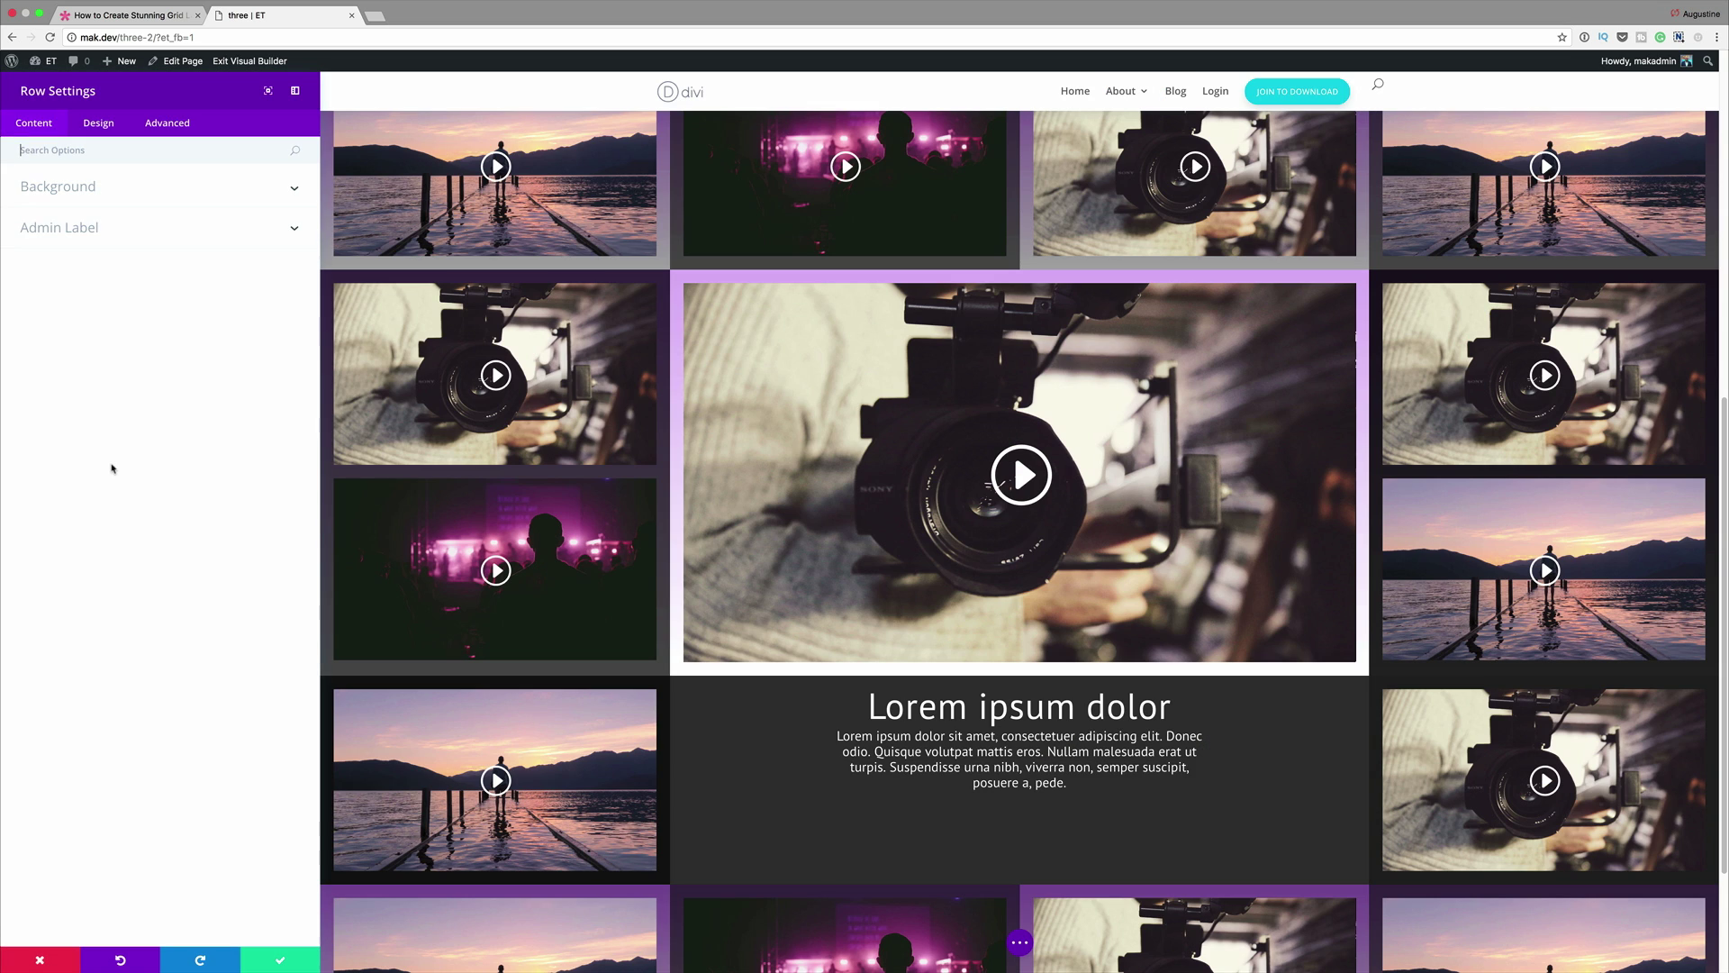
pyautogui.click(83, 189)
pyautogui.click(120, 738)
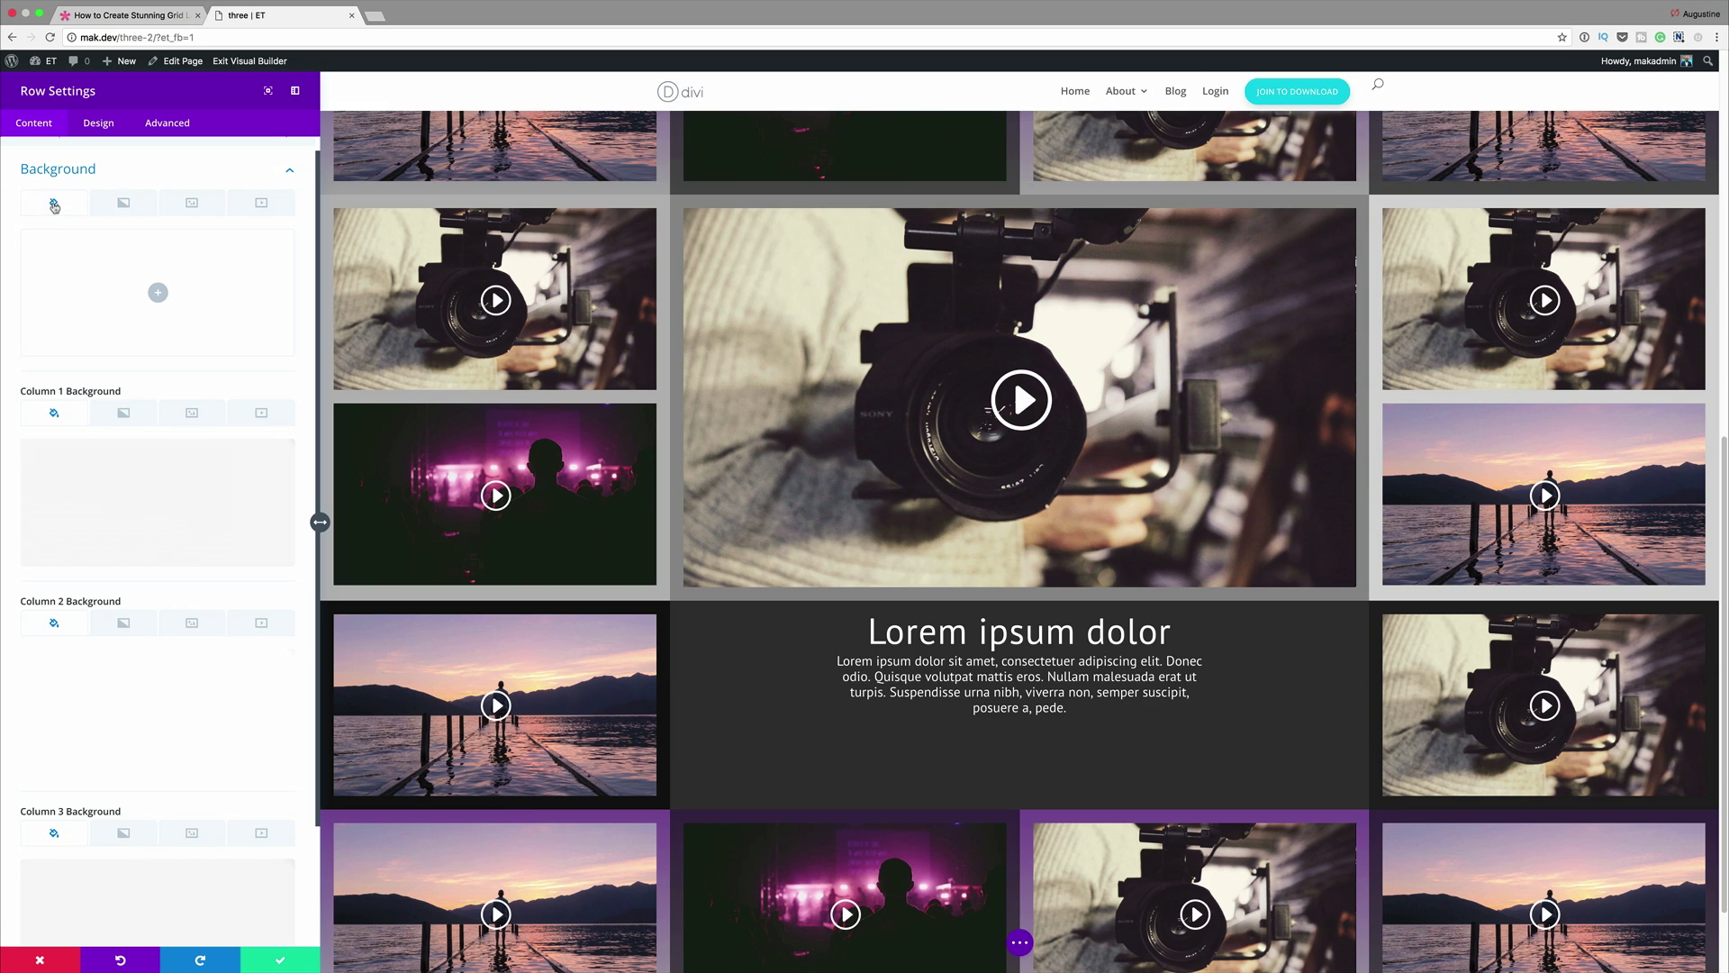
pyautogui.click(157, 291)
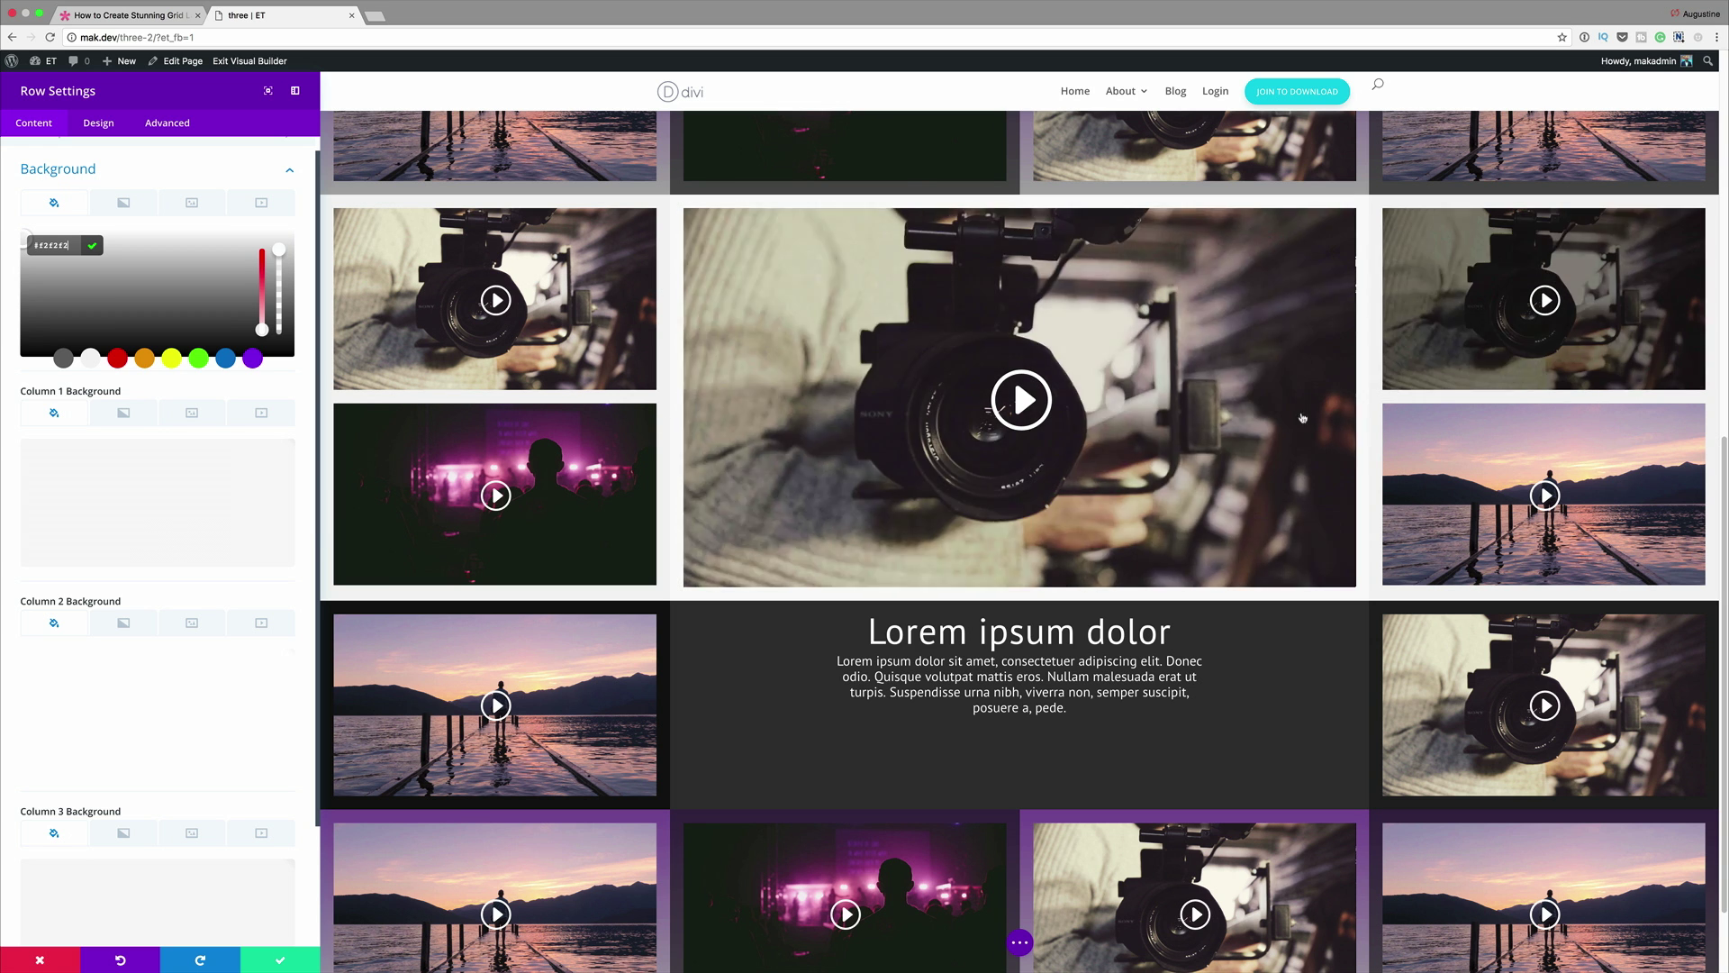
pyautogui.moveTo(279, 250); pyautogui.dragTo(279, 320)
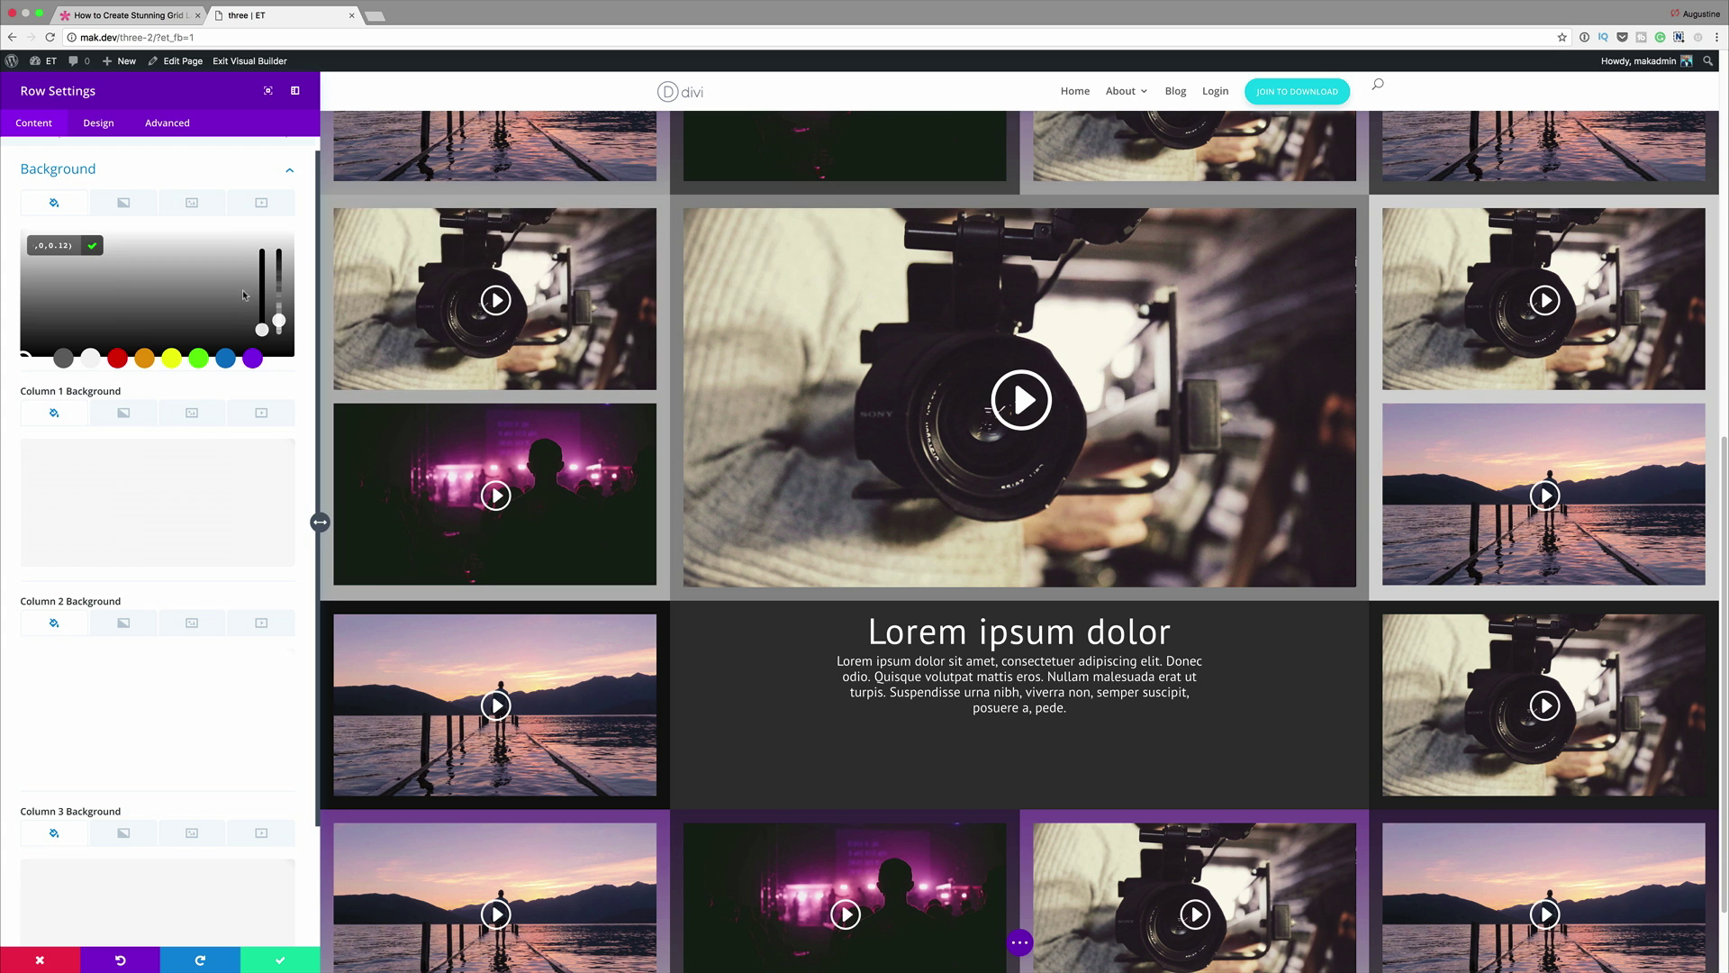
pyautogui.click(158, 501)
pyautogui.scroll(-4, 171, 540)
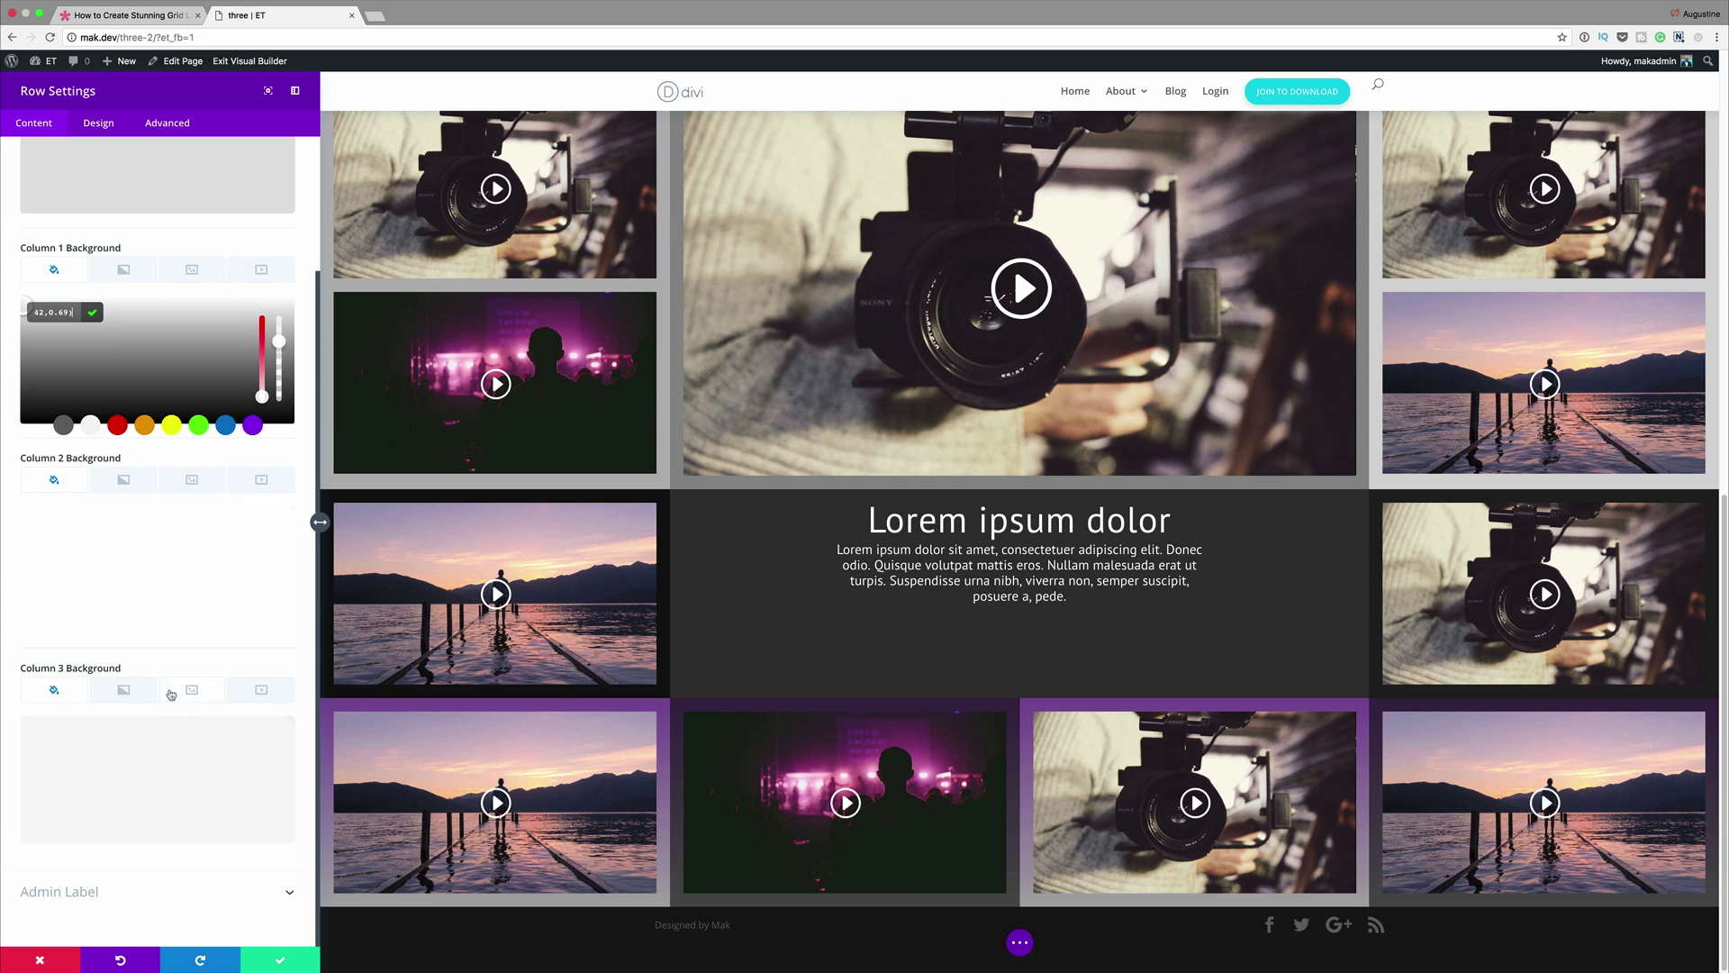
pyautogui.click(282, 961)
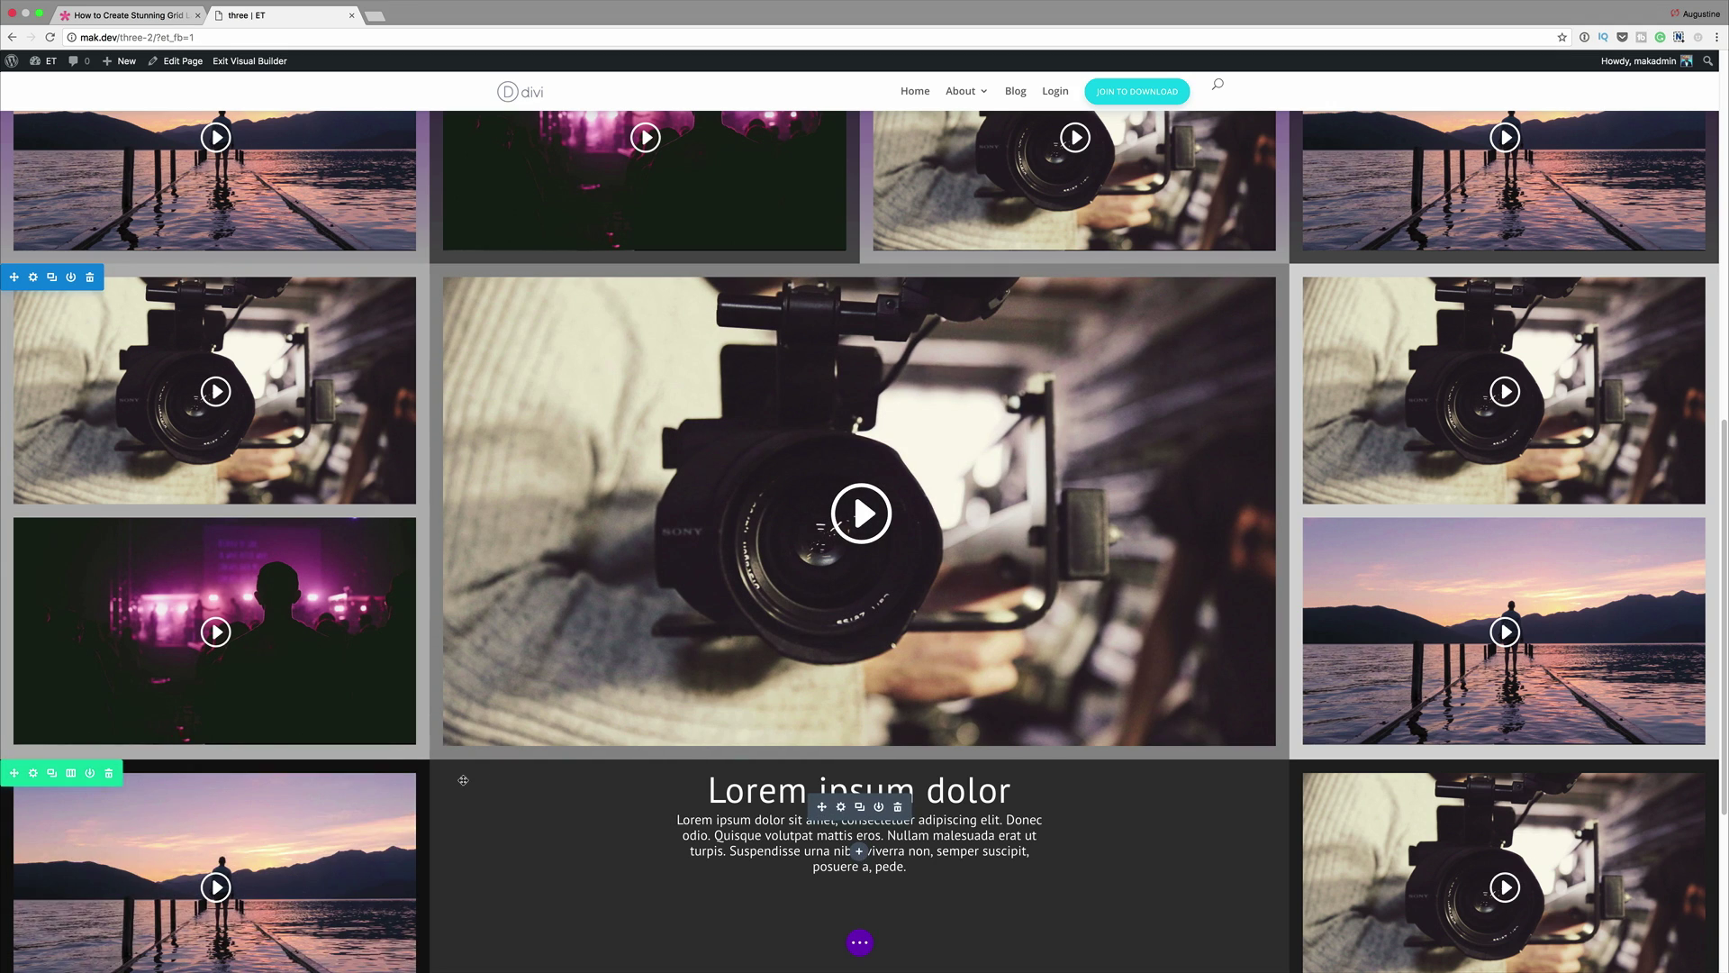
pyautogui.scroll(-3, 397, 789)
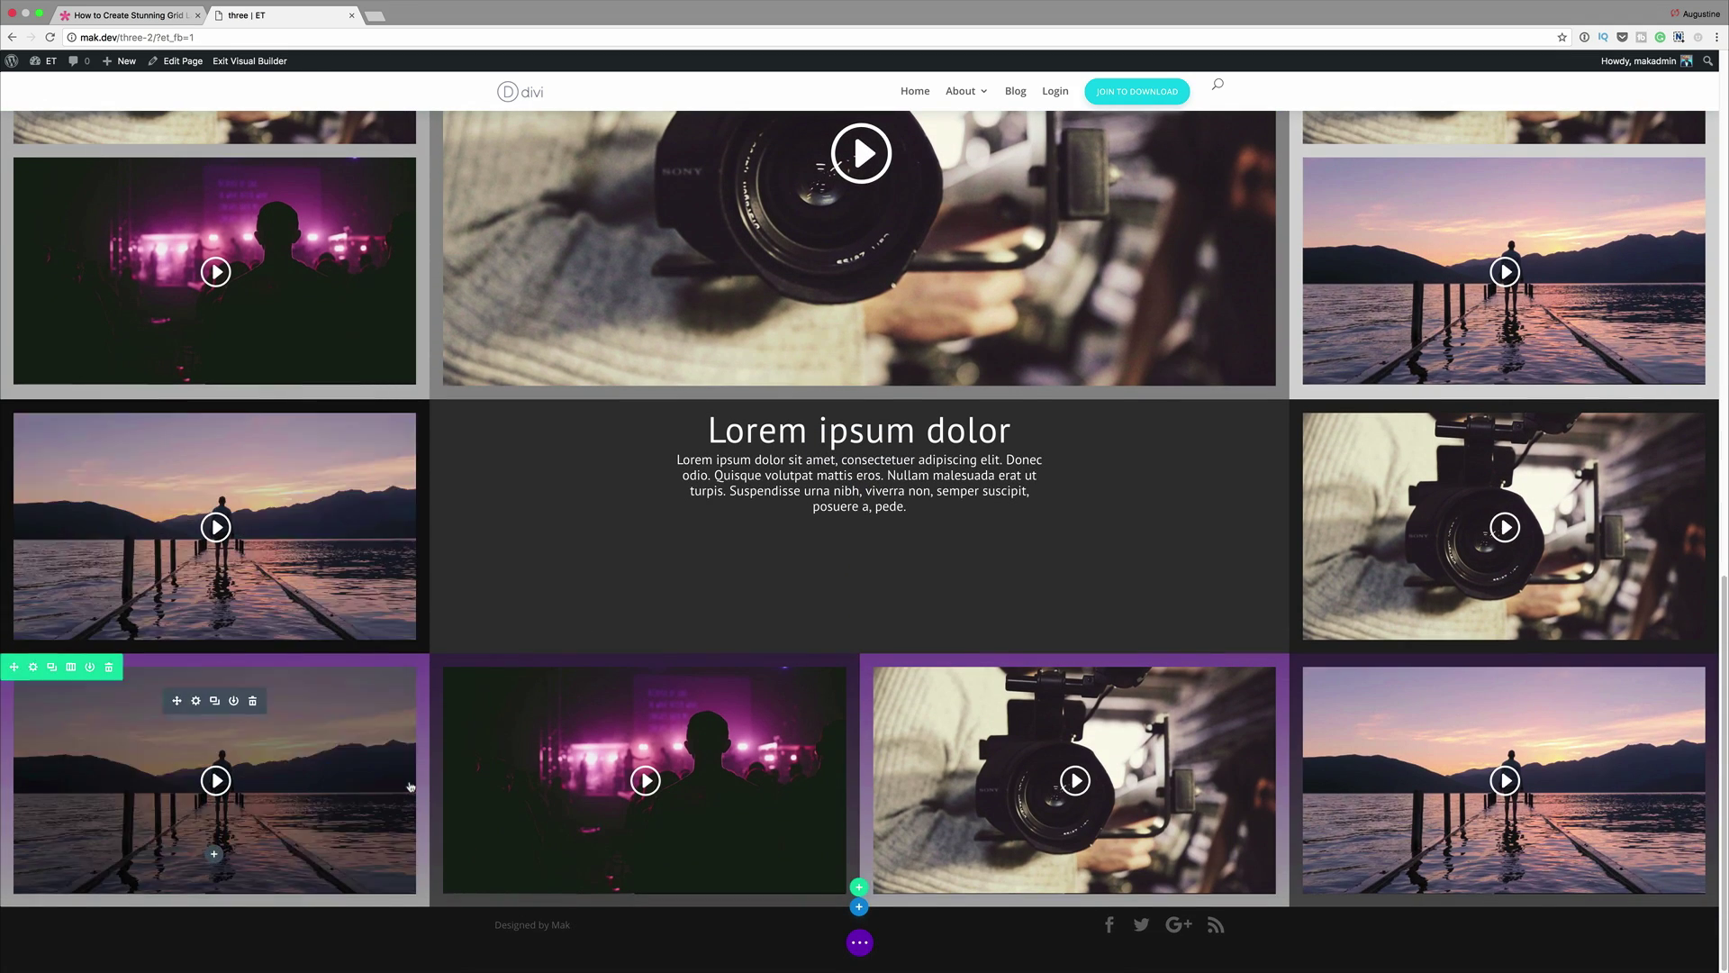
pyautogui.scroll(4, 539, 706)
pyautogui.scroll(-3, 539, 706)
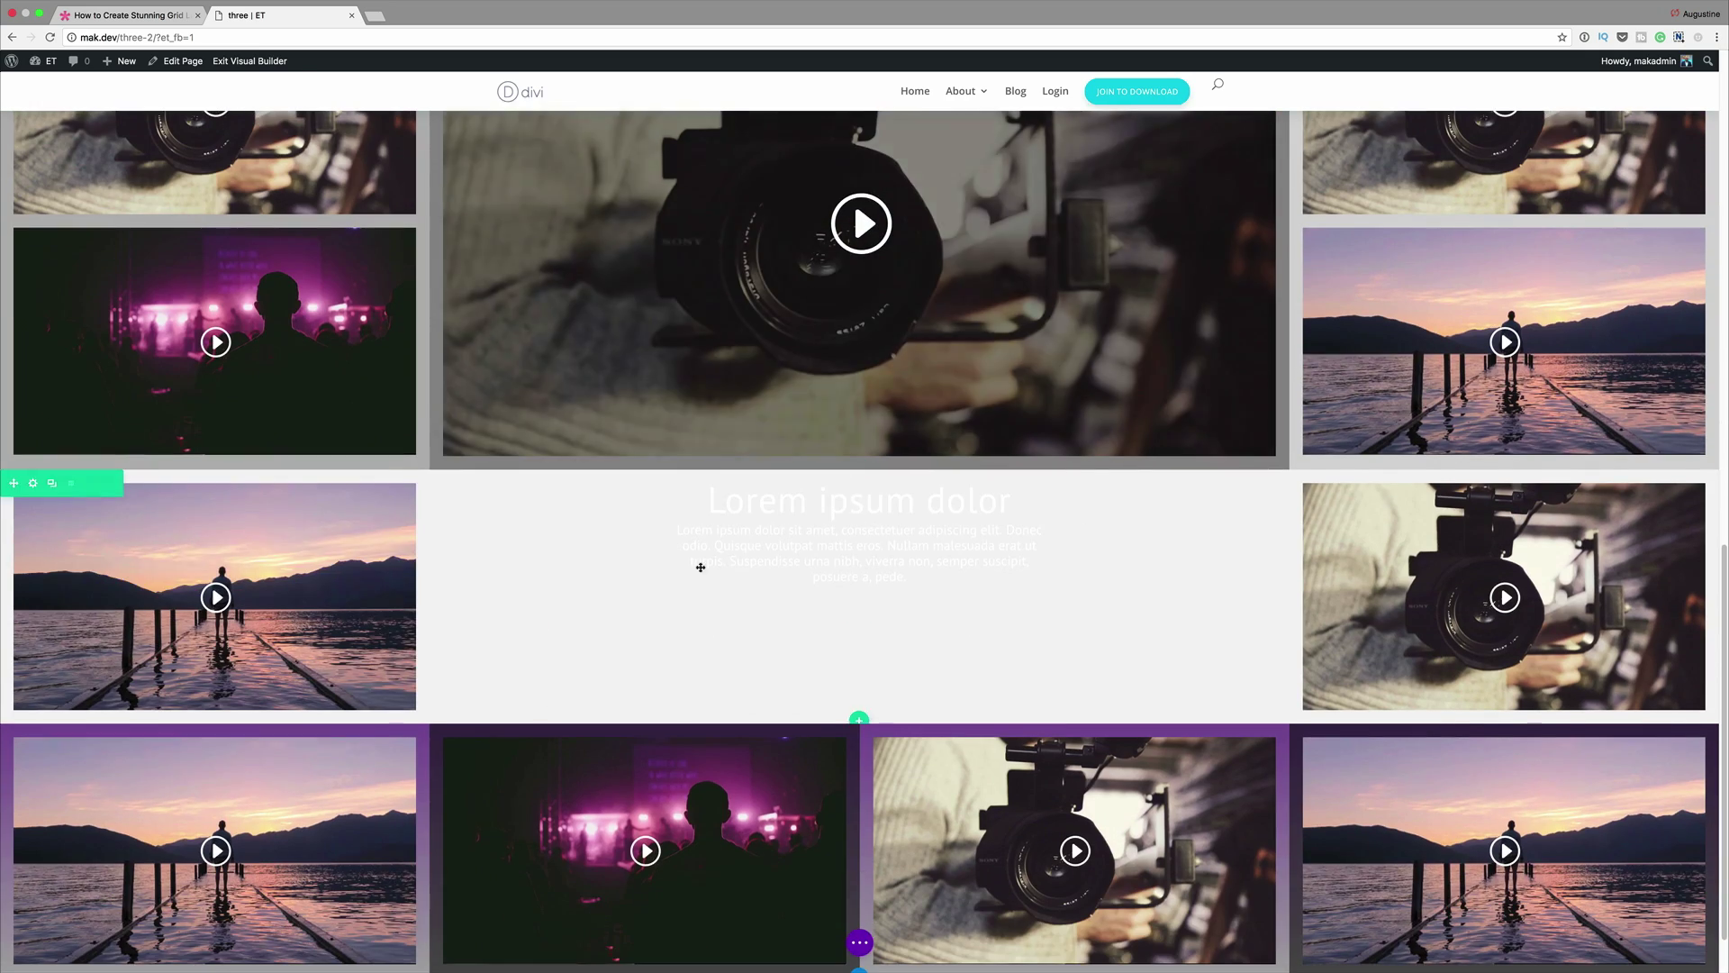
# - Set the Lorem ipsum blurb's text colour to Dark and save, then open the bottom video row's settings
pyautogui.click(841, 518)
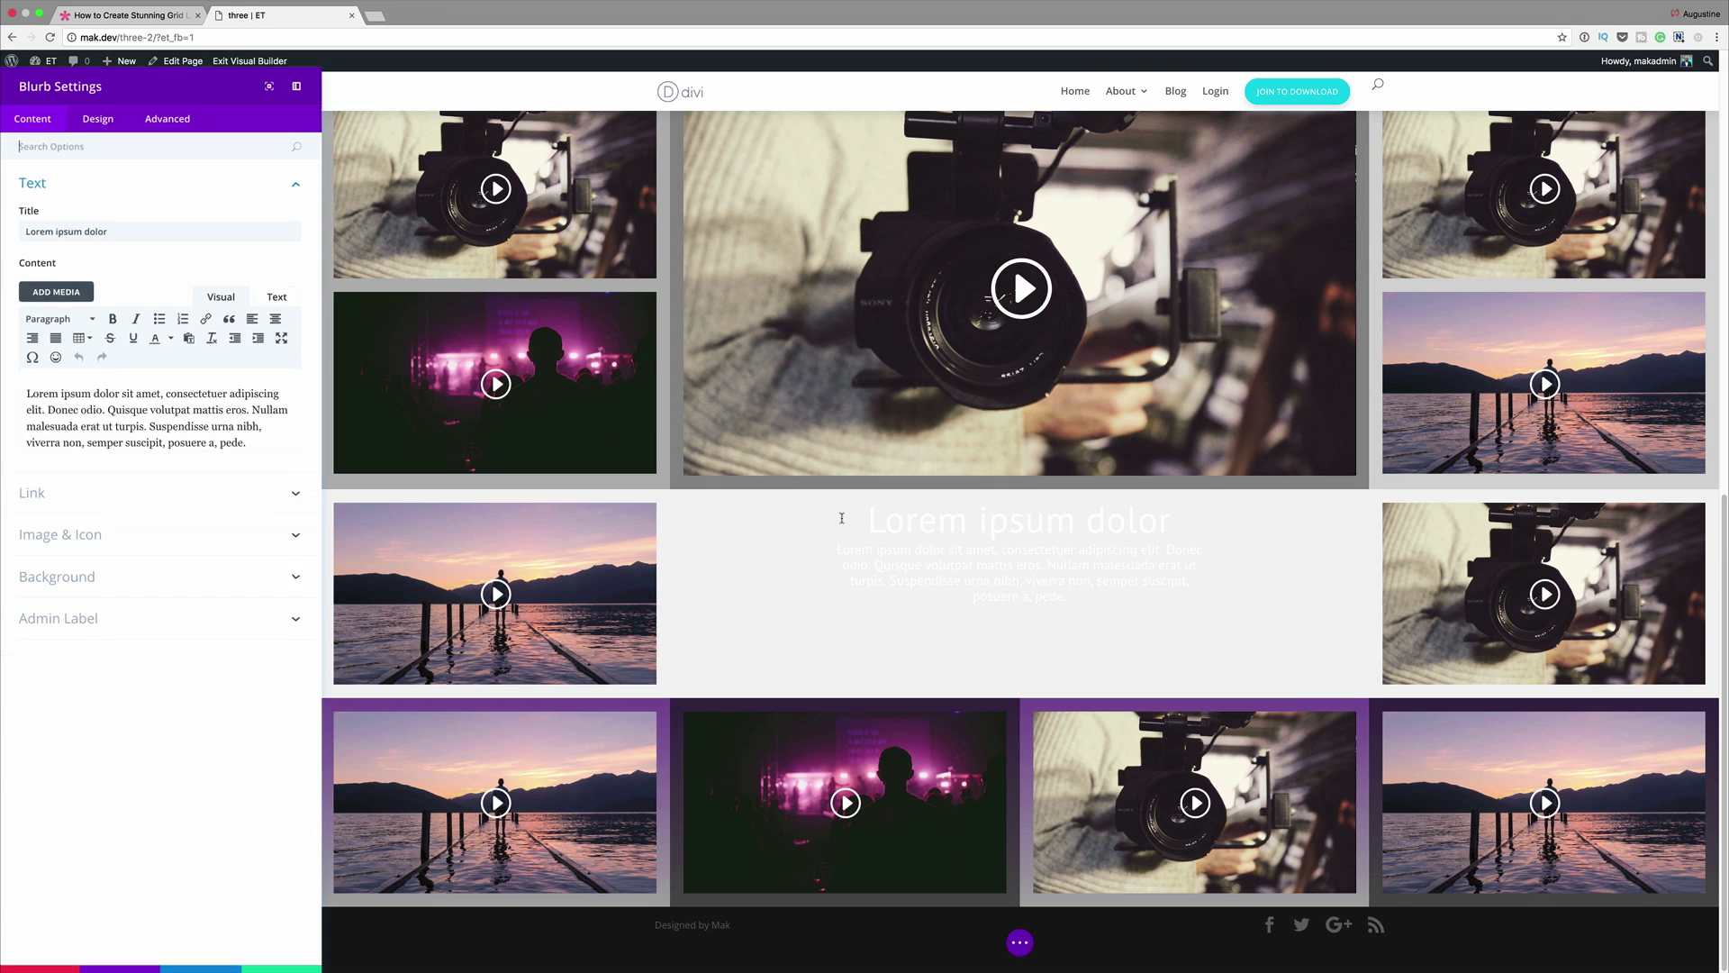
pyautogui.click(102, 124)
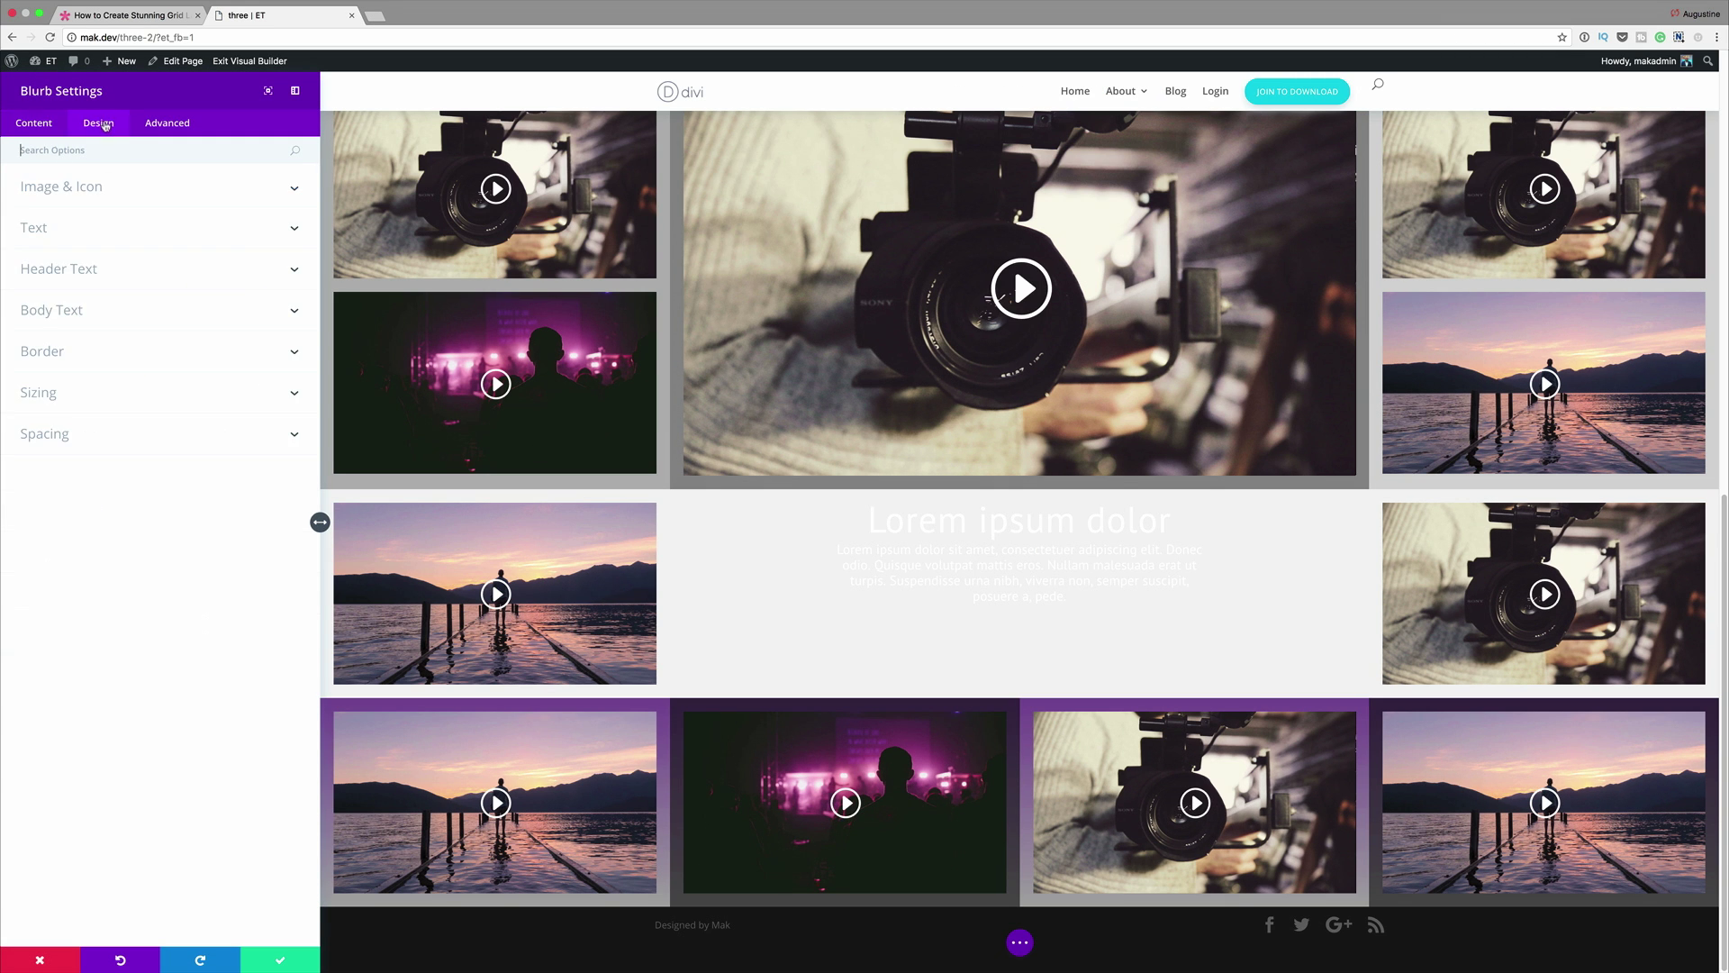
pyautogui.click(71, 236)
pyautogui.click(69, 287)
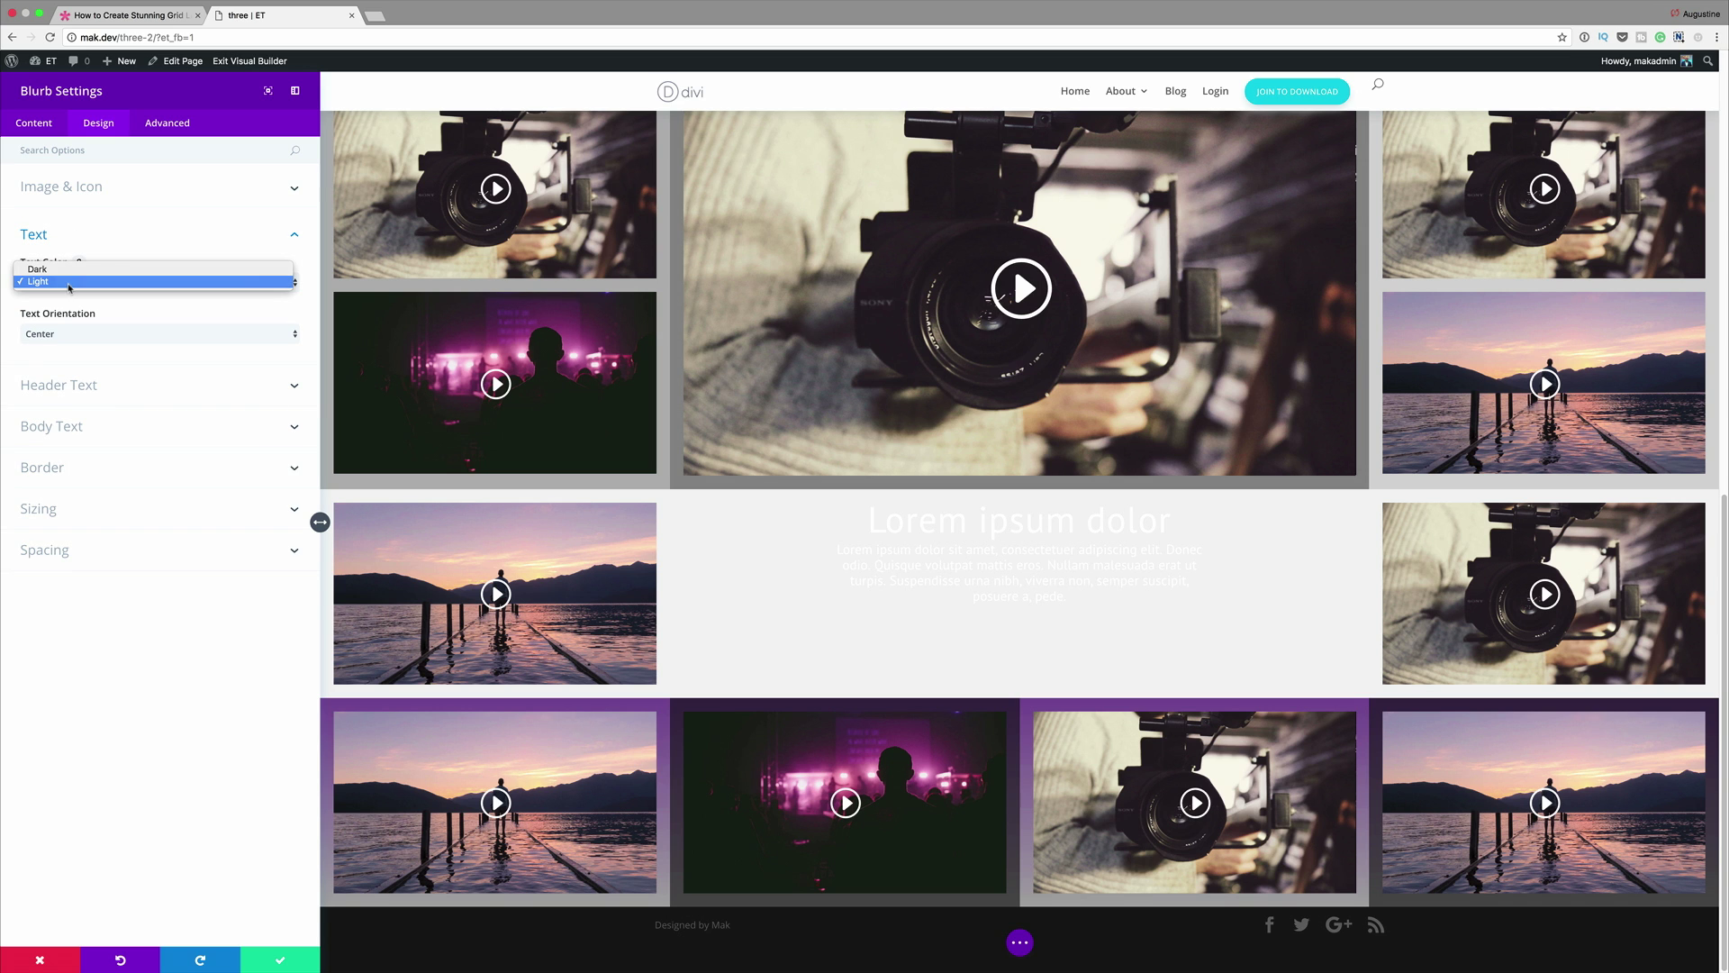
pyautogui.click(100, 270)
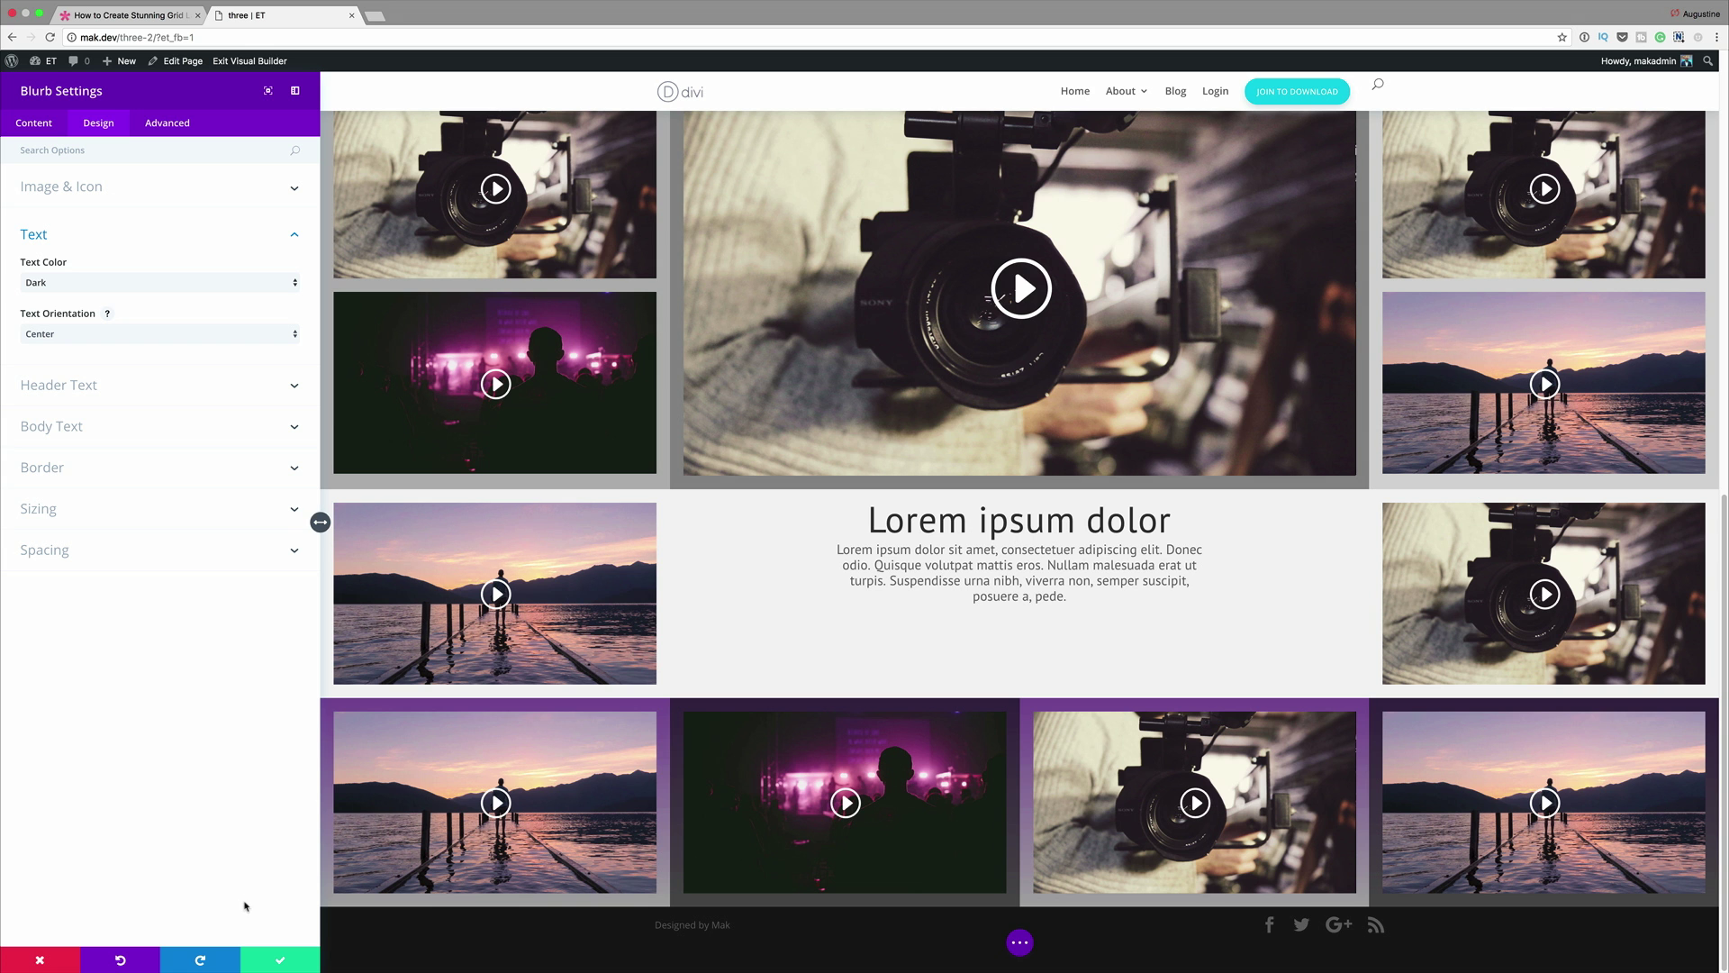
pyautogui.click(281, 962)
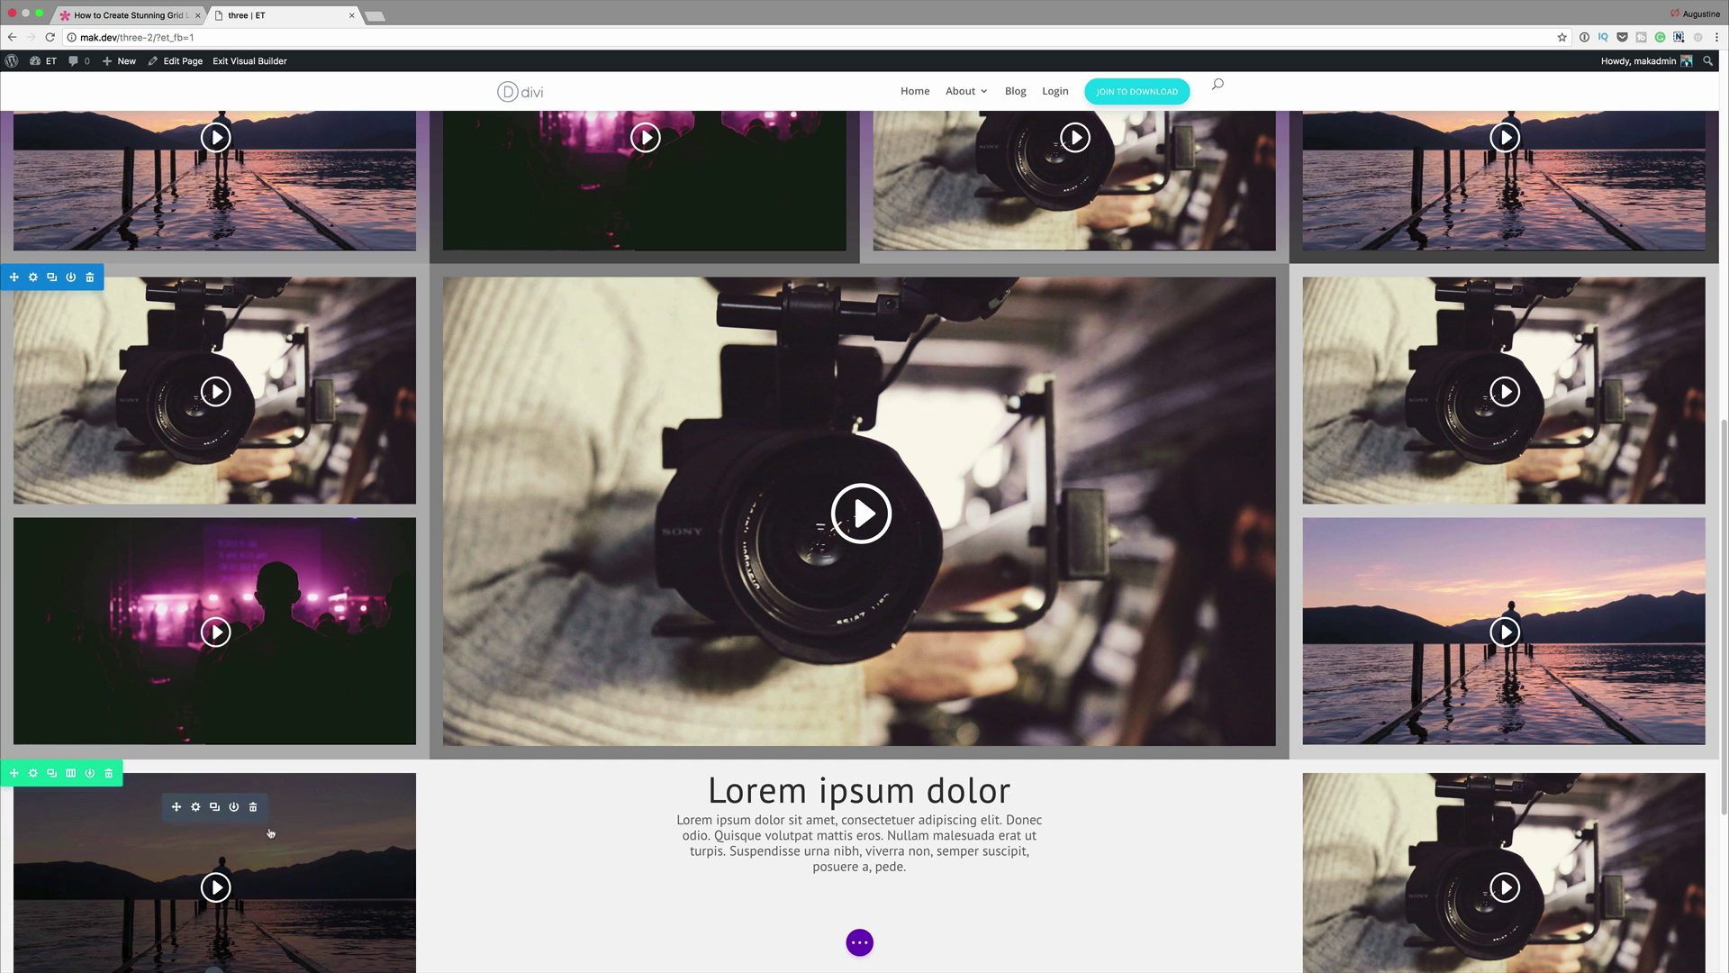
pyautogui.scroll(-4, 401, 643)
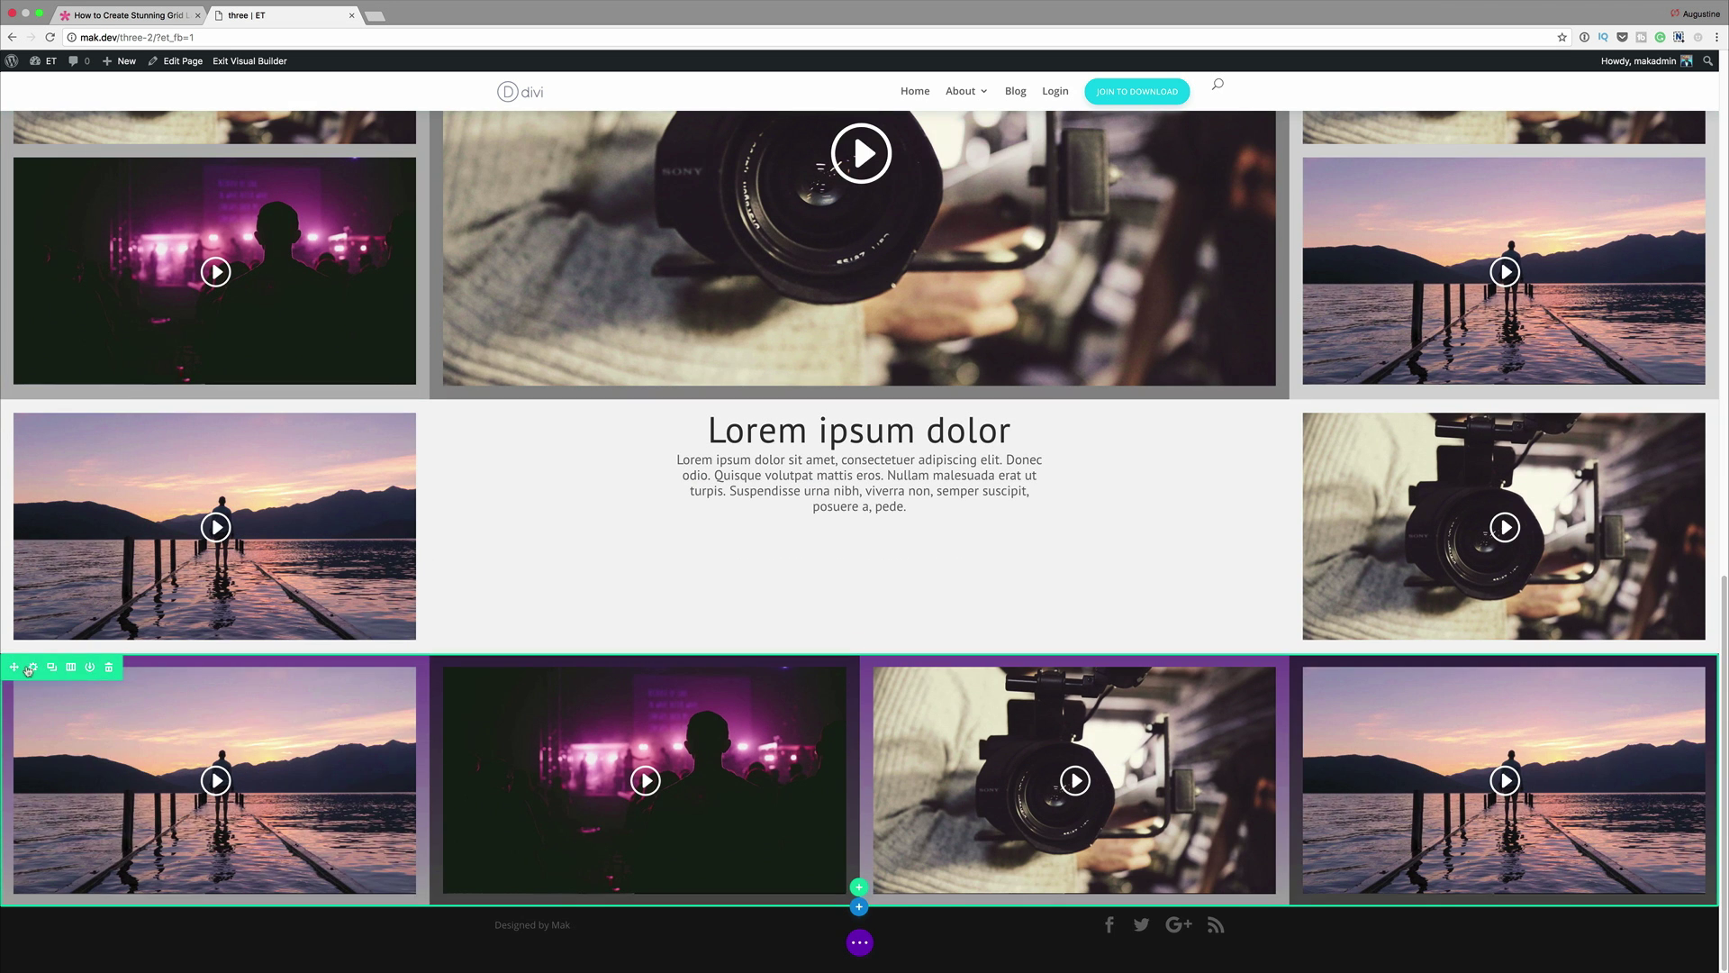
pyautogui.click(34, 668)
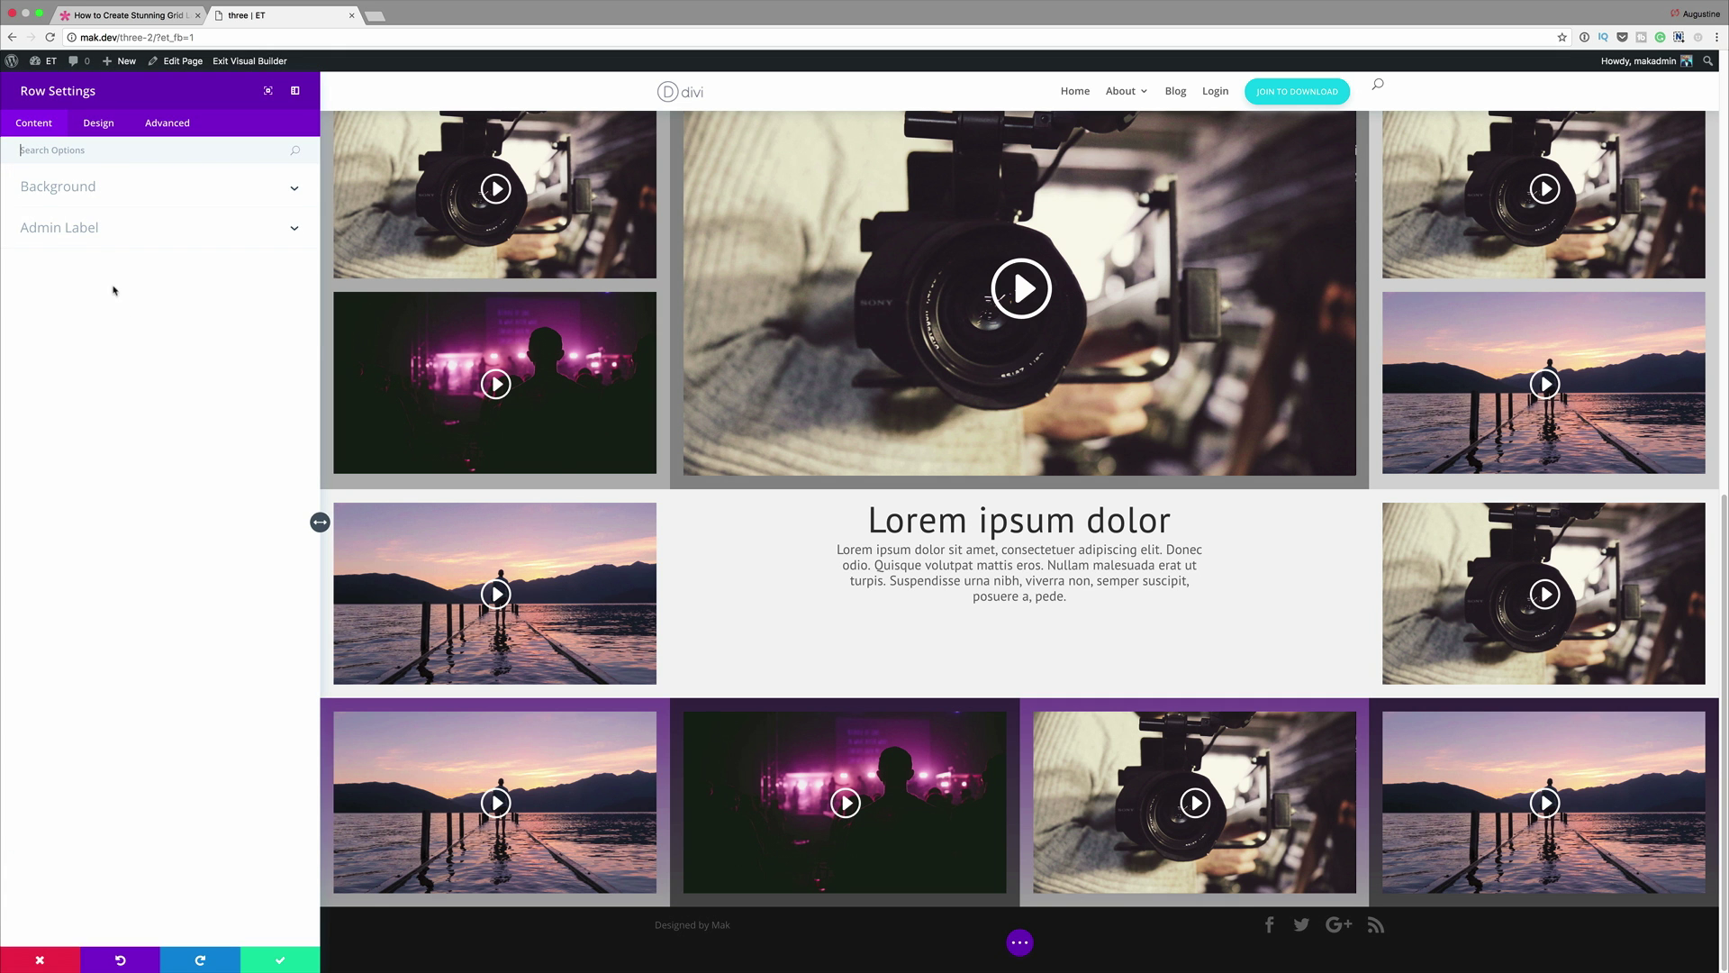
# - Expand the bottom row's background options, then leave the Visual Builder to review both video grids
pyautogui.click(58, 186)
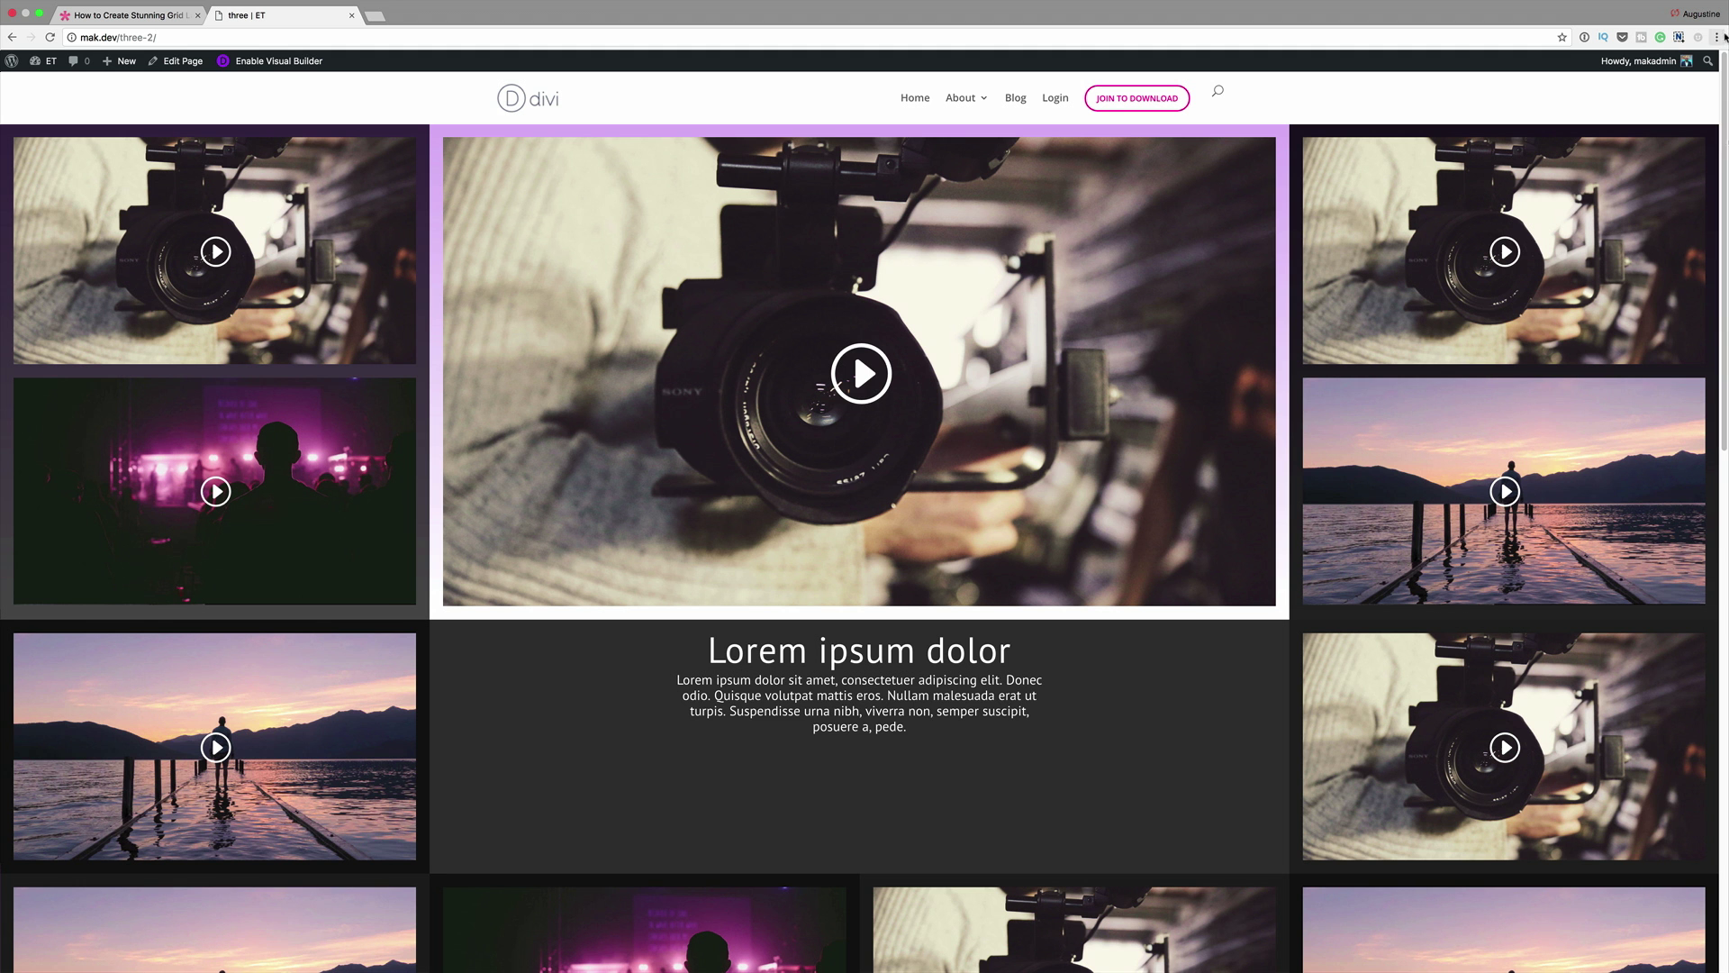
pyautogui.moveTo(1717, 129); pyautogui.dragTo(1656, 612)
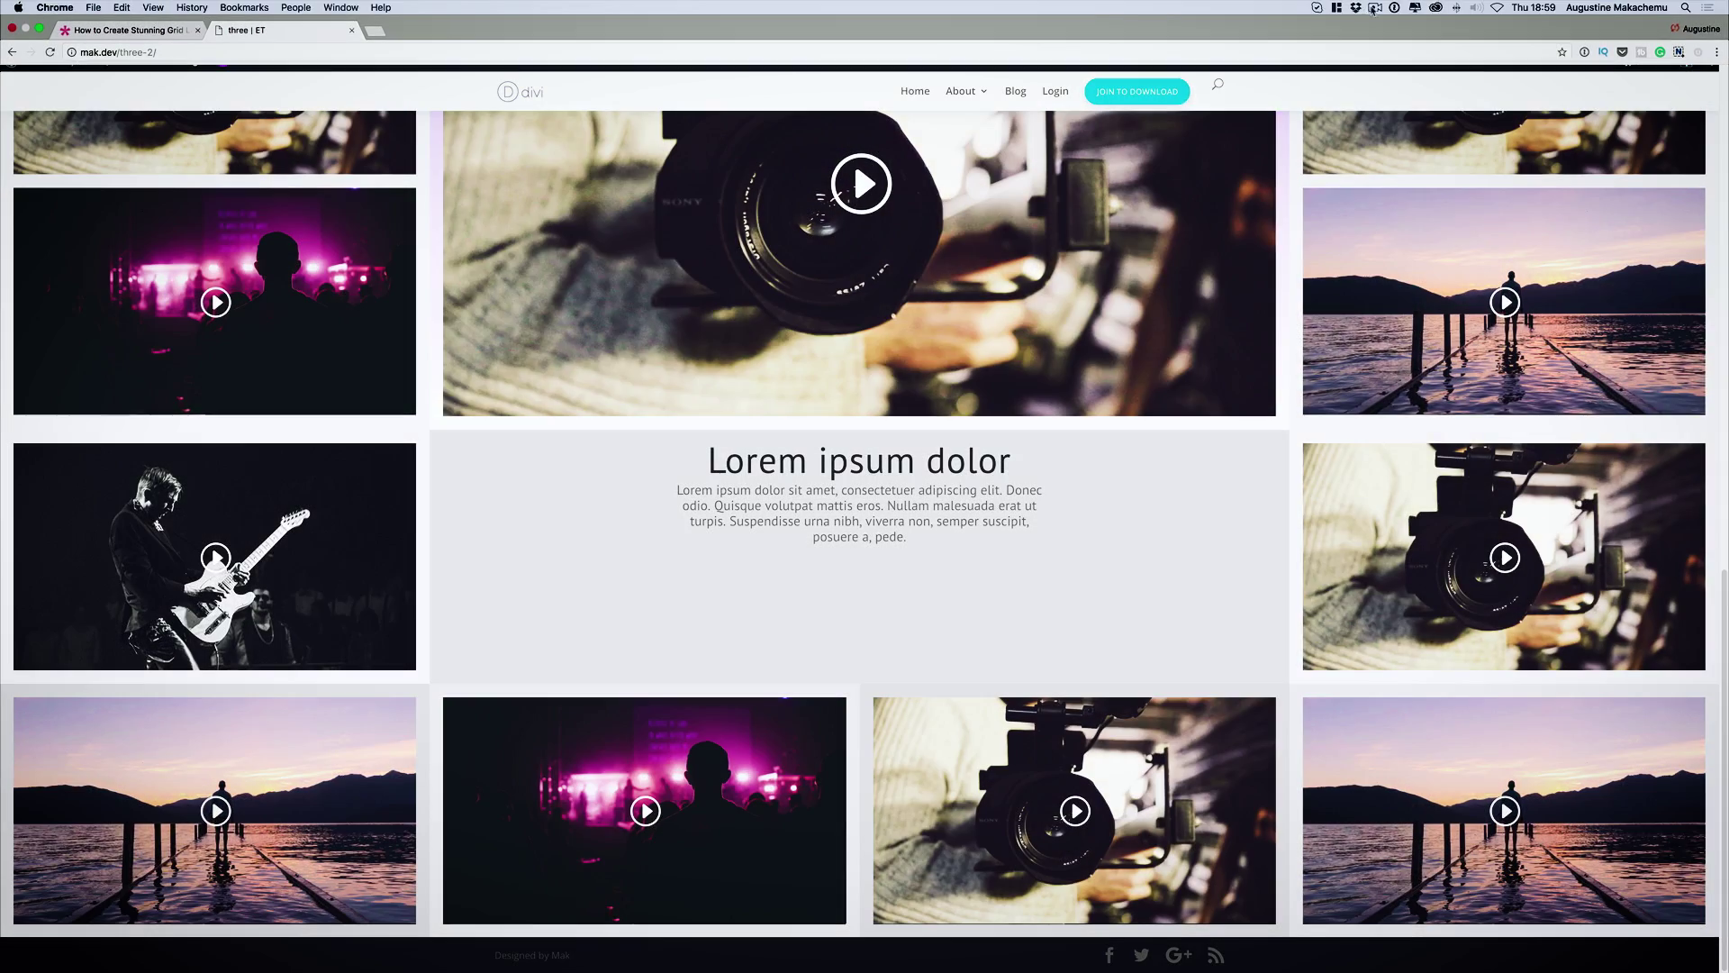
pyautogui.click(1373, 11)
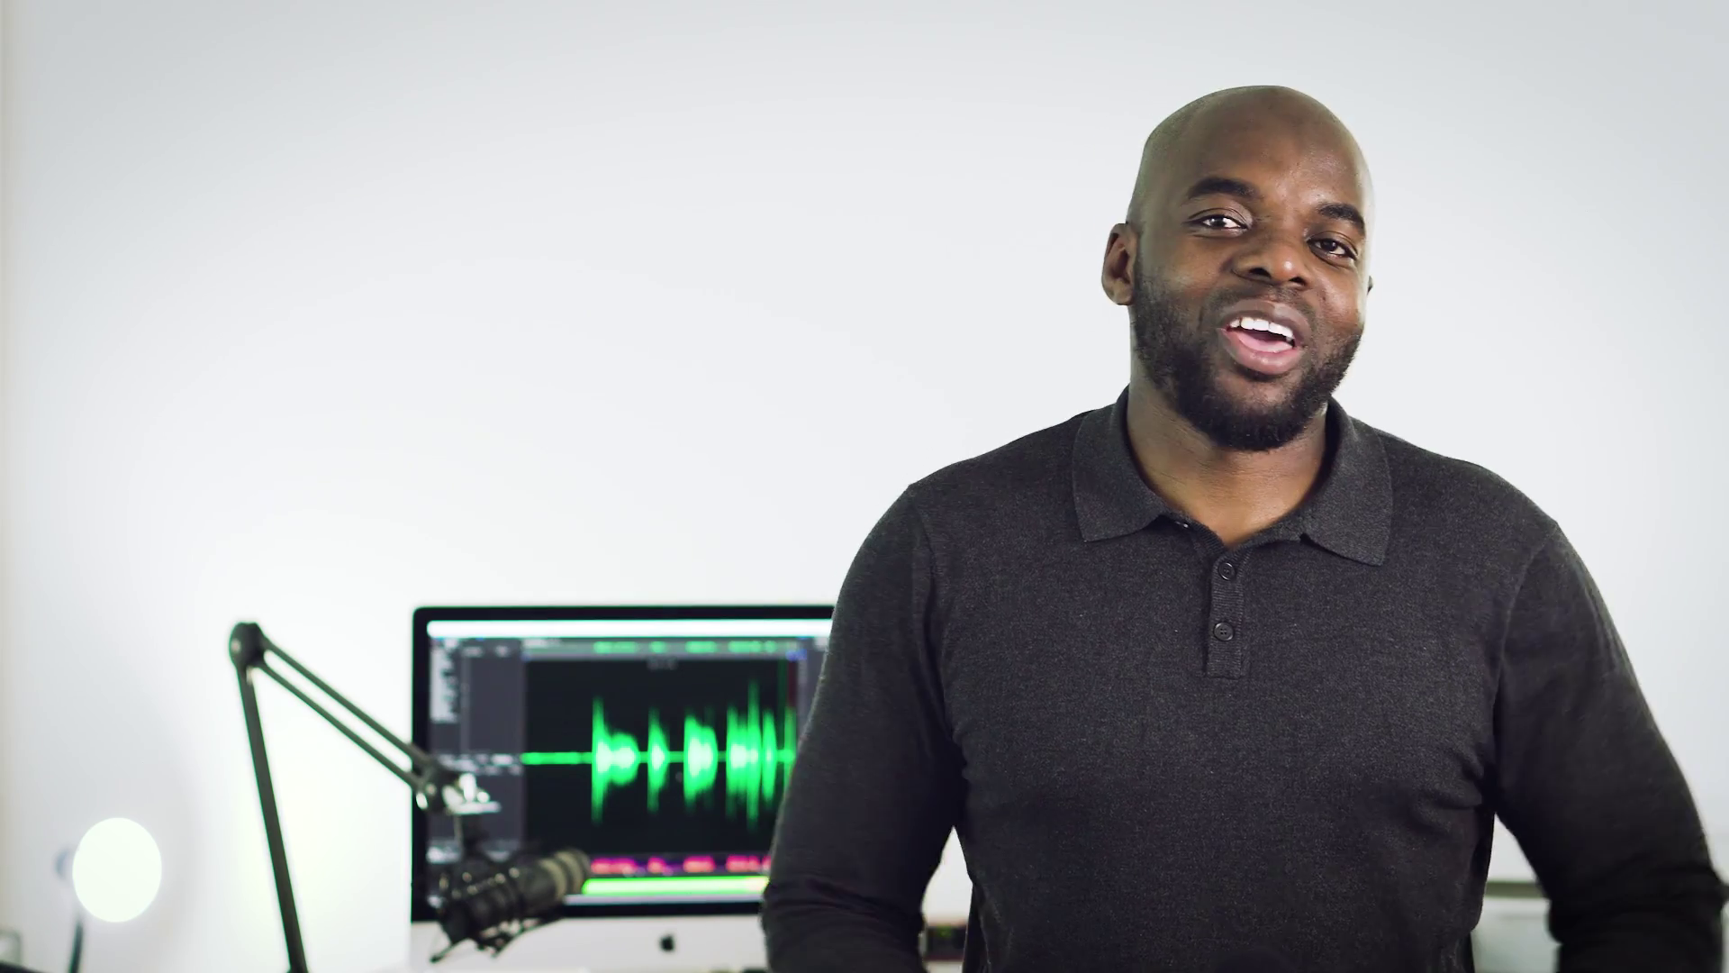